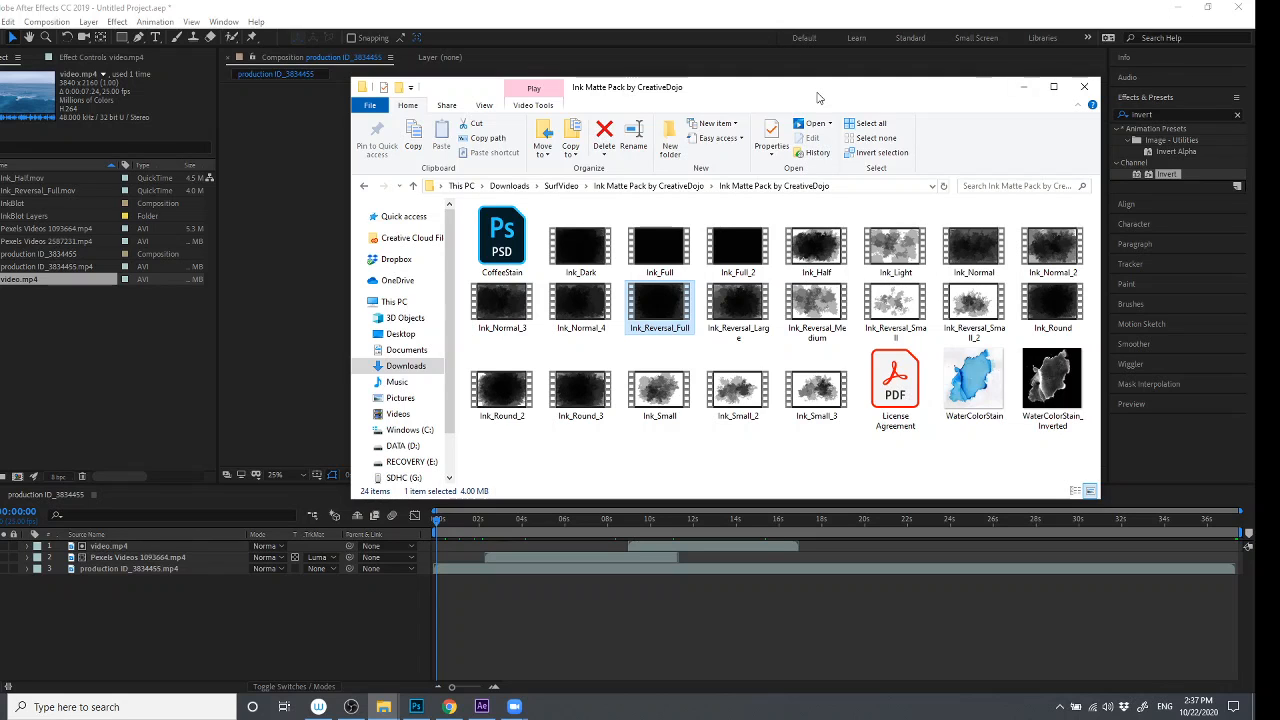
- Move the file window aside, preview the composition up to 0:00:02:22 and select the Pexels Videos 1093664.mp4 layer
drag(817, 97, 1279, 100)
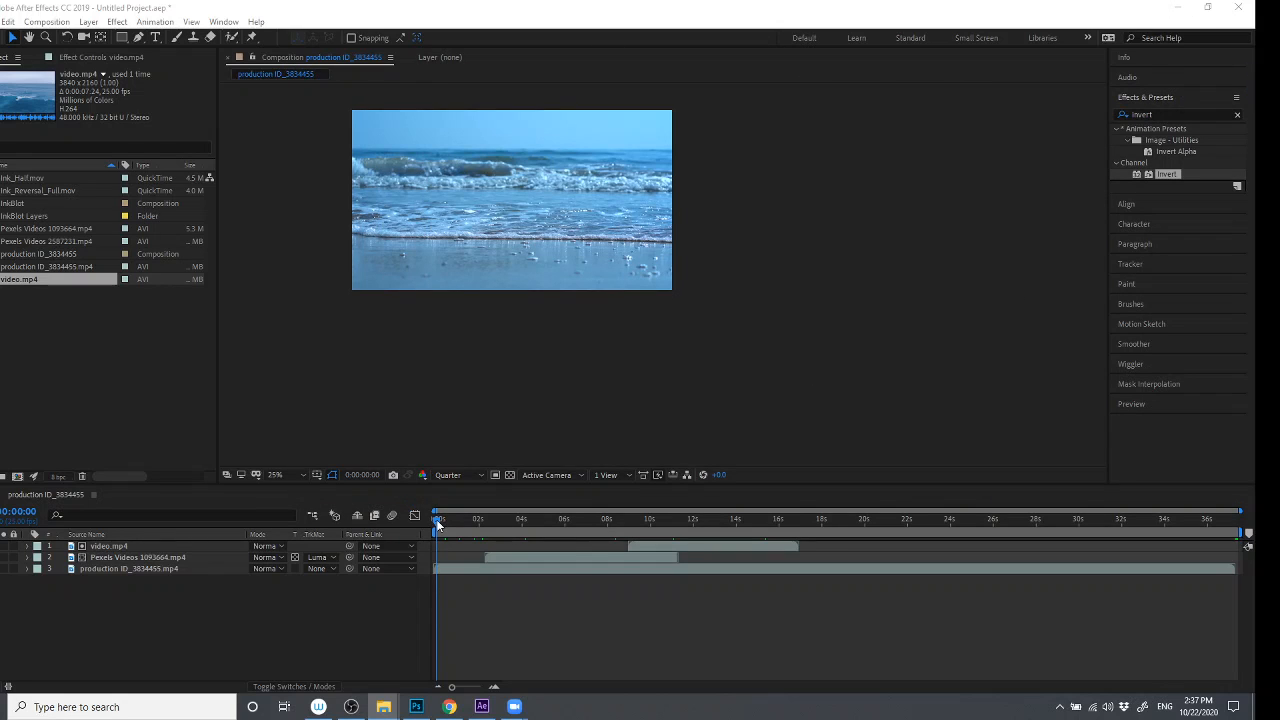
drag(436, 519, 498, 529)
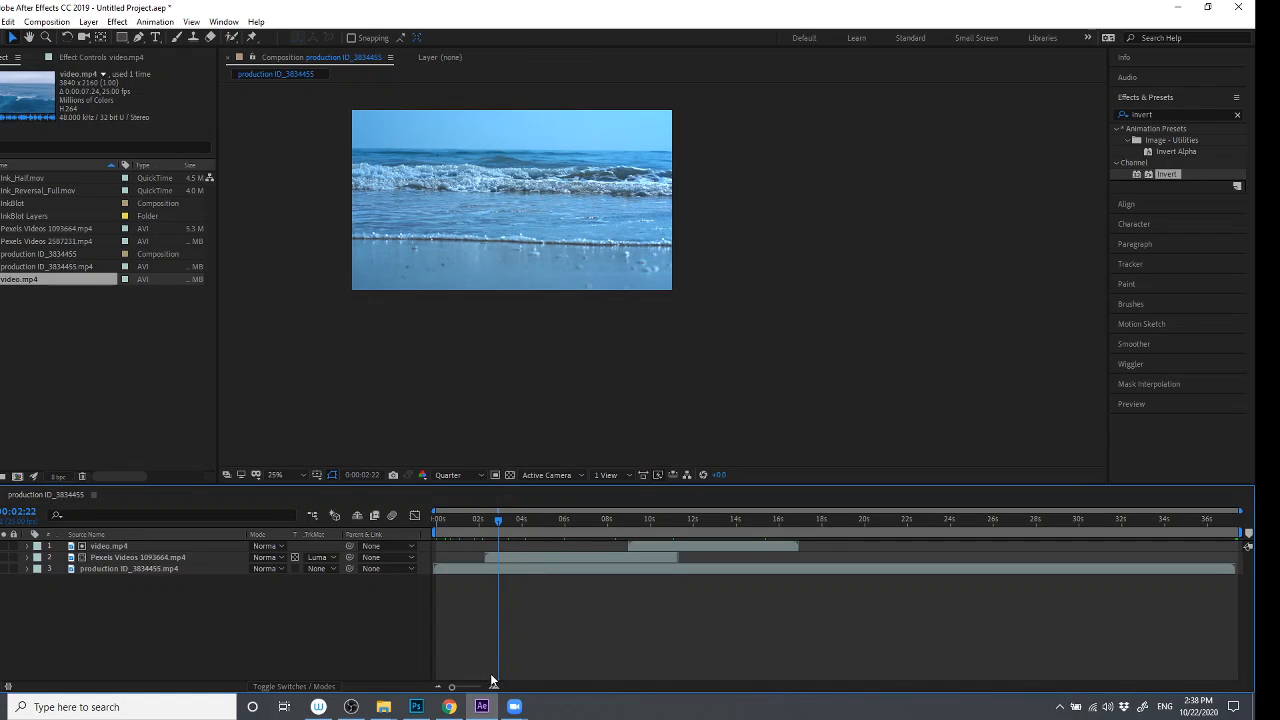
click(168, 557)
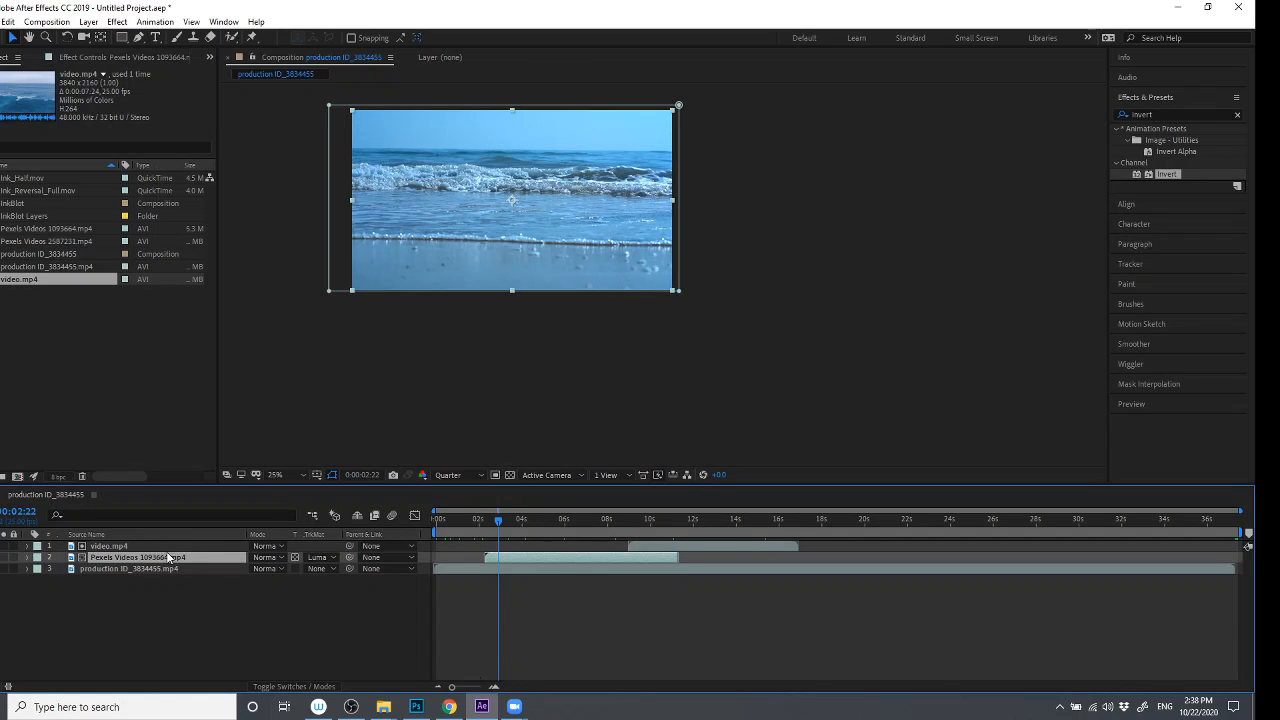
- Switch to Chrome, close the YouTube tutorial tab and open the Pexels stock site through a search for pexels
click(451, 707)
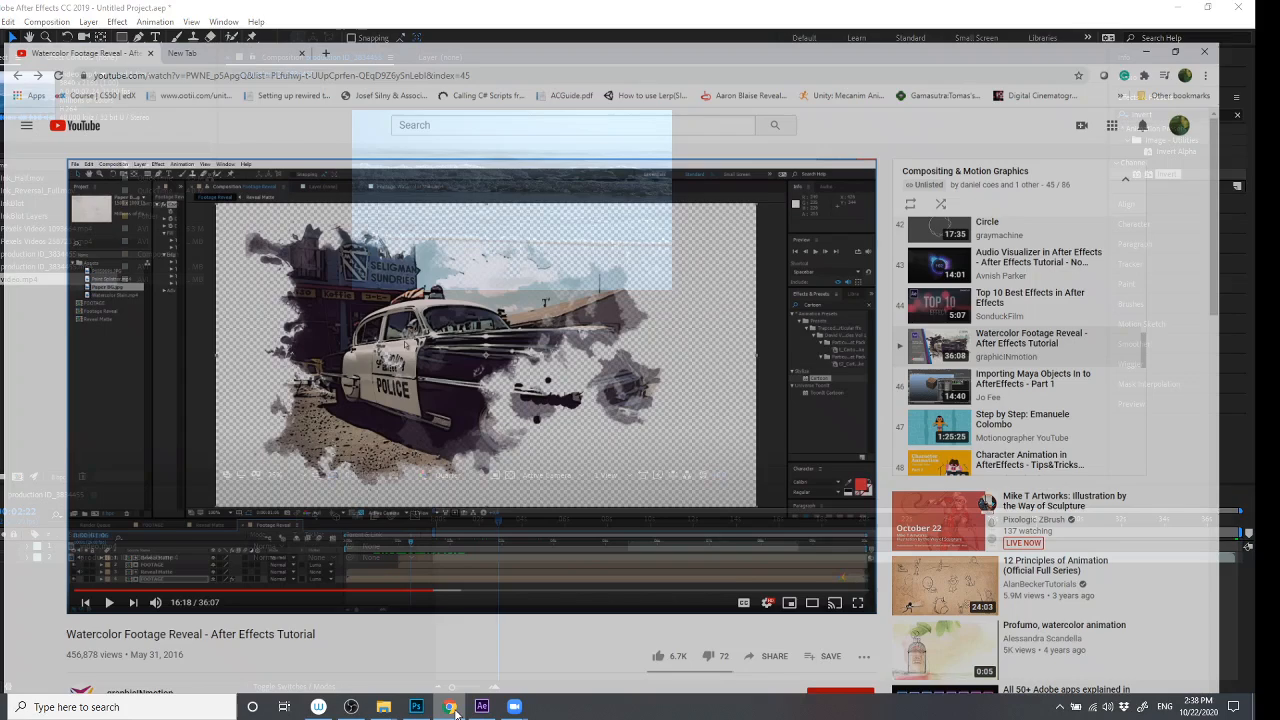
click(185, 9)
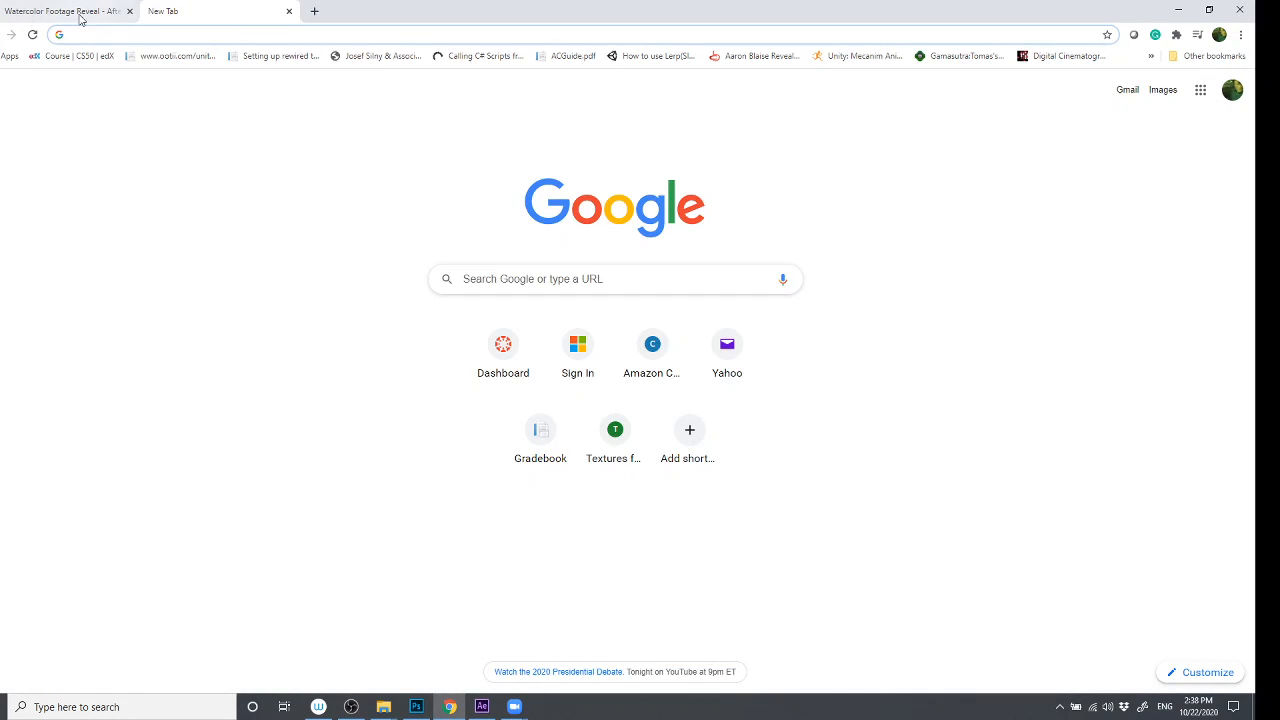
click(129, 11)
click(135, 30)
text(p)
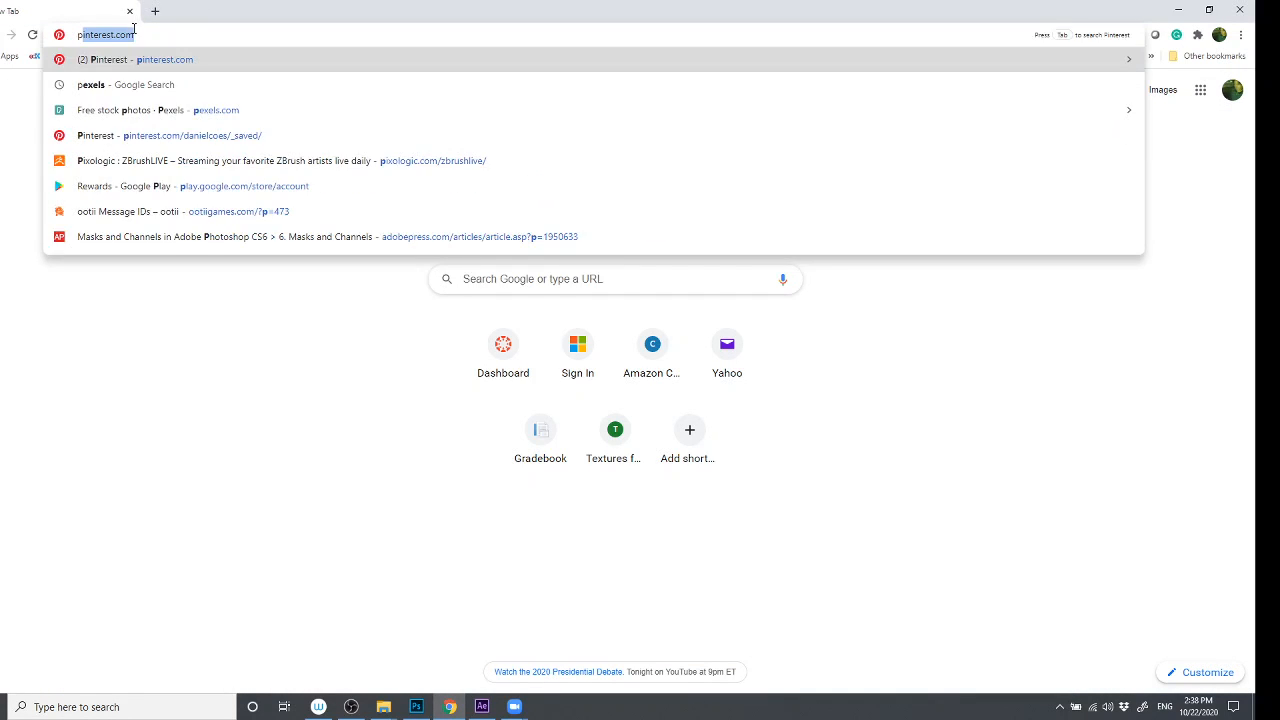
text(exel)
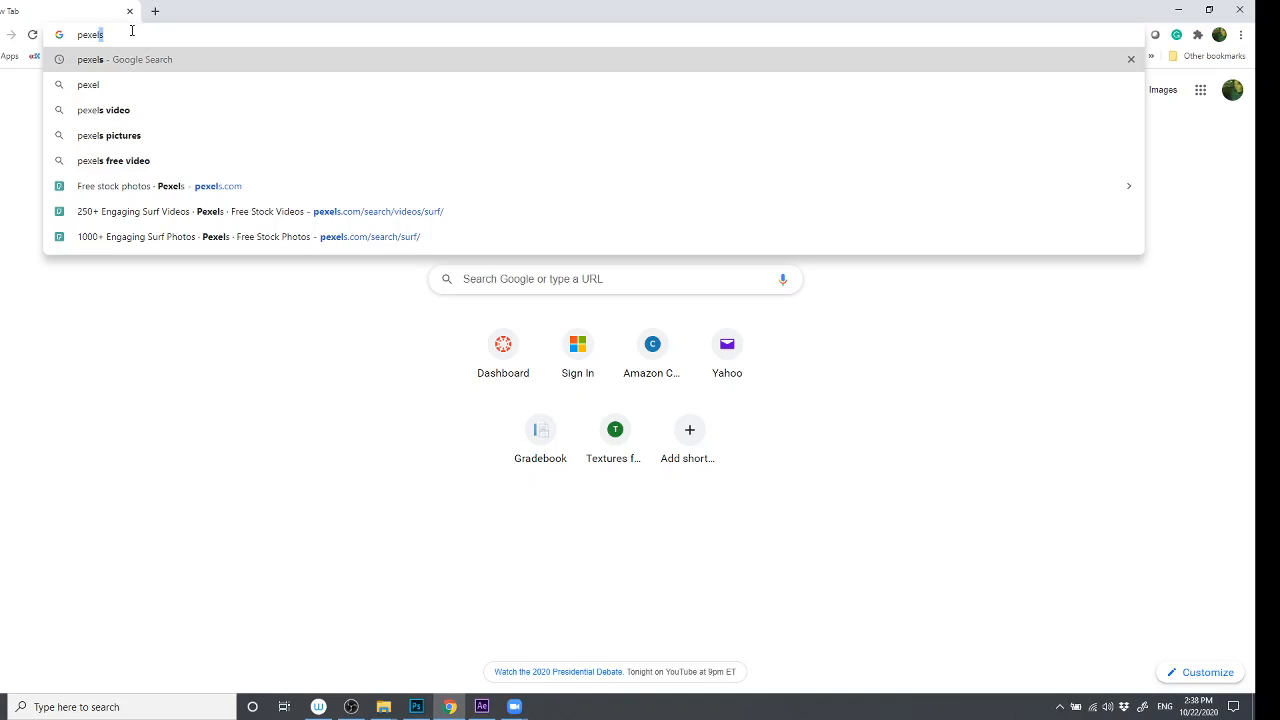
click(112, 60)
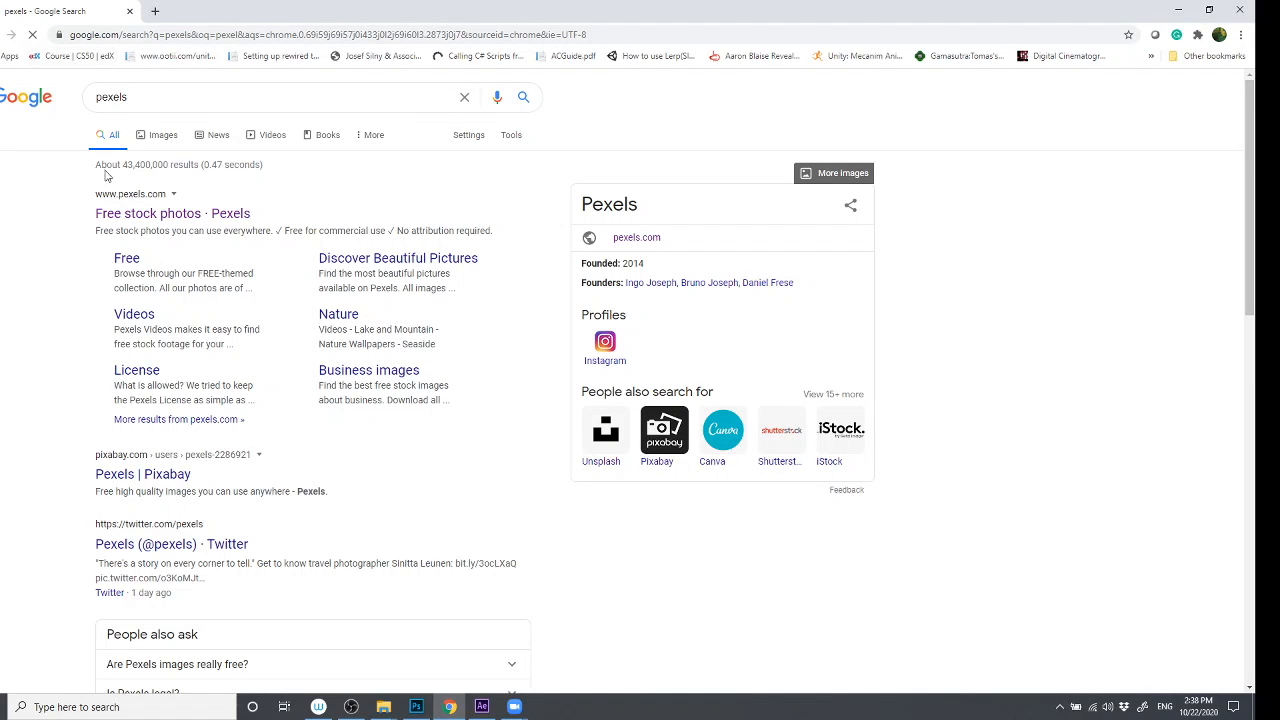
click(176, 215)
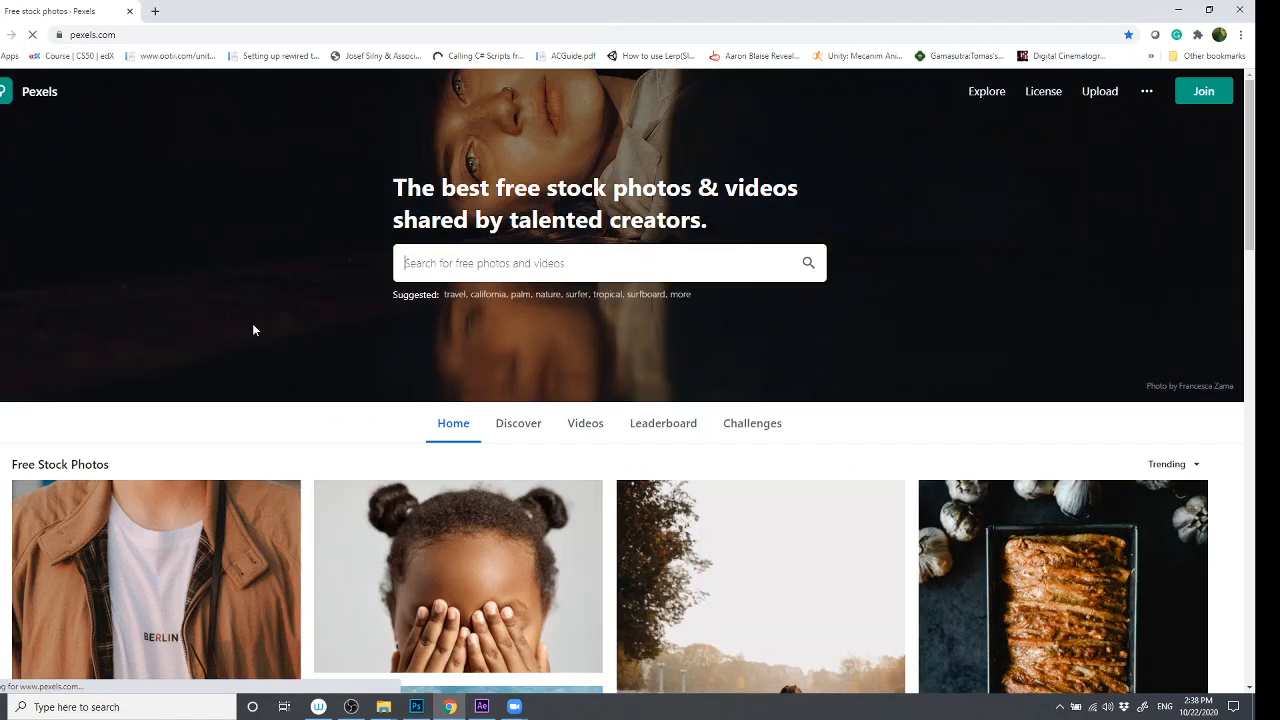
- Search Pexels for surf, filter to videos and look through the available clips
scroll(873, 344, down, 4)
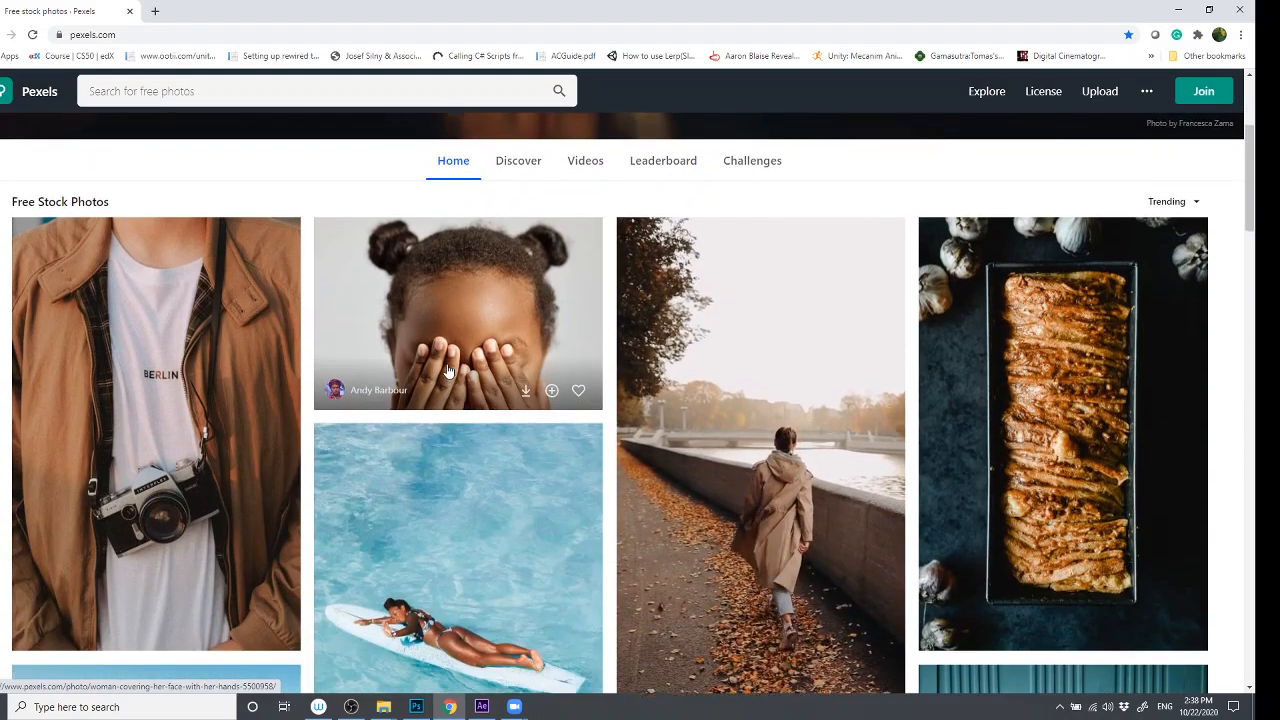
scroll(448, 398, up, 4)
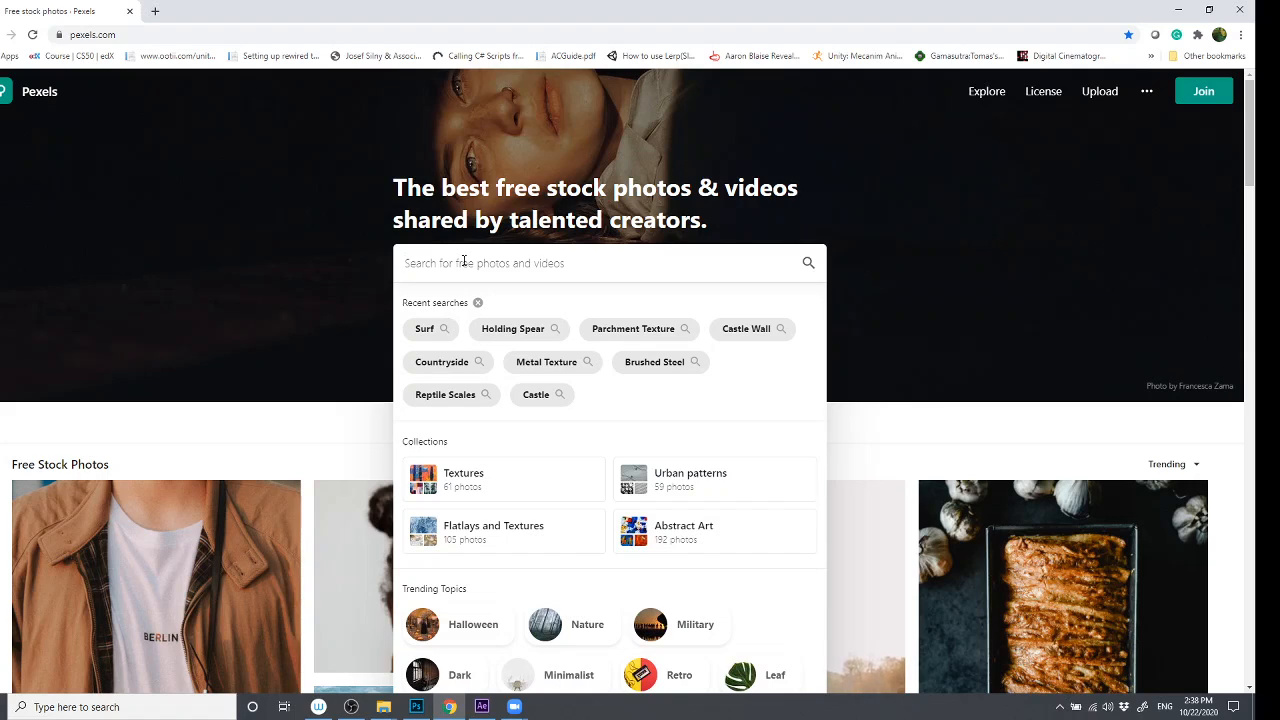
text(surf)
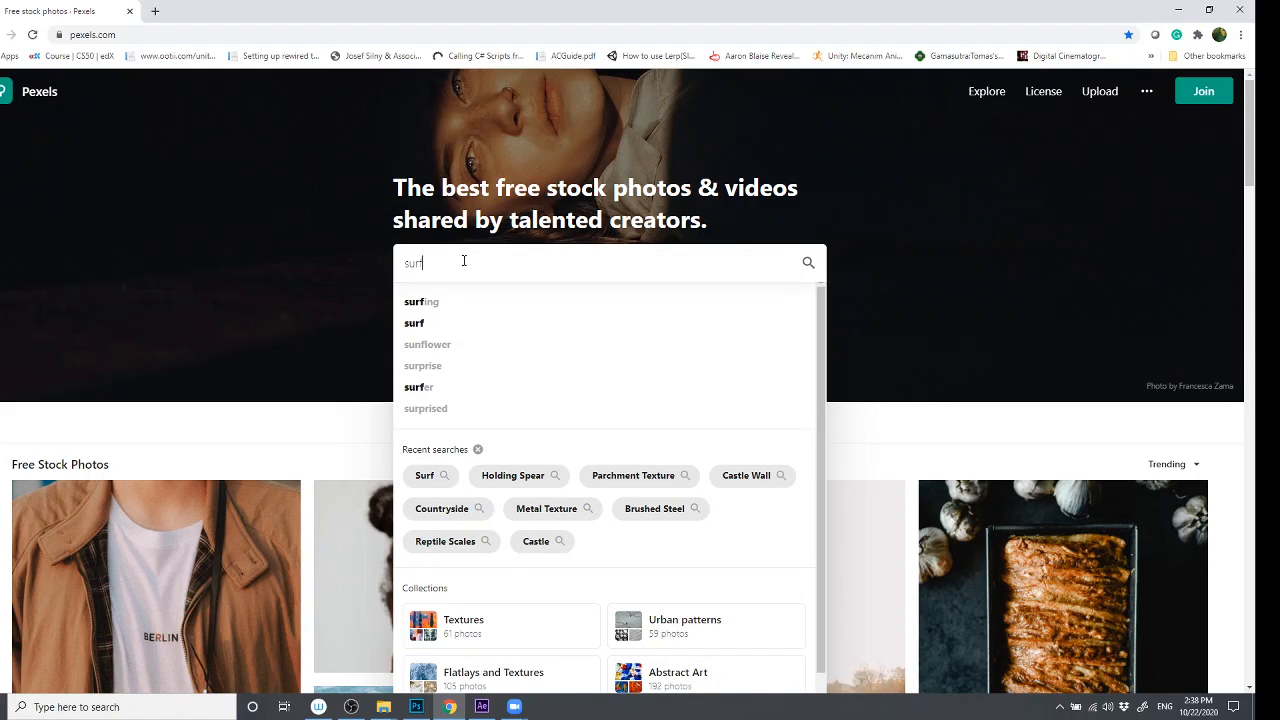
key(Return)
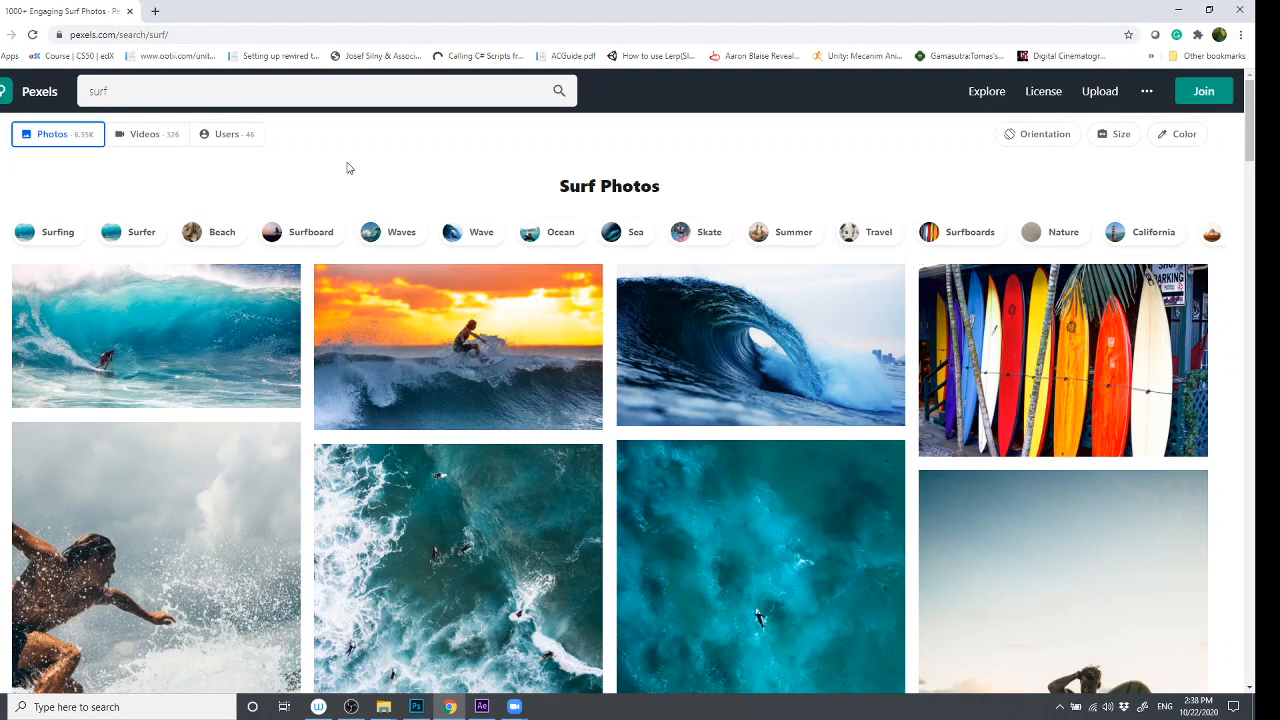
click(160, 139)
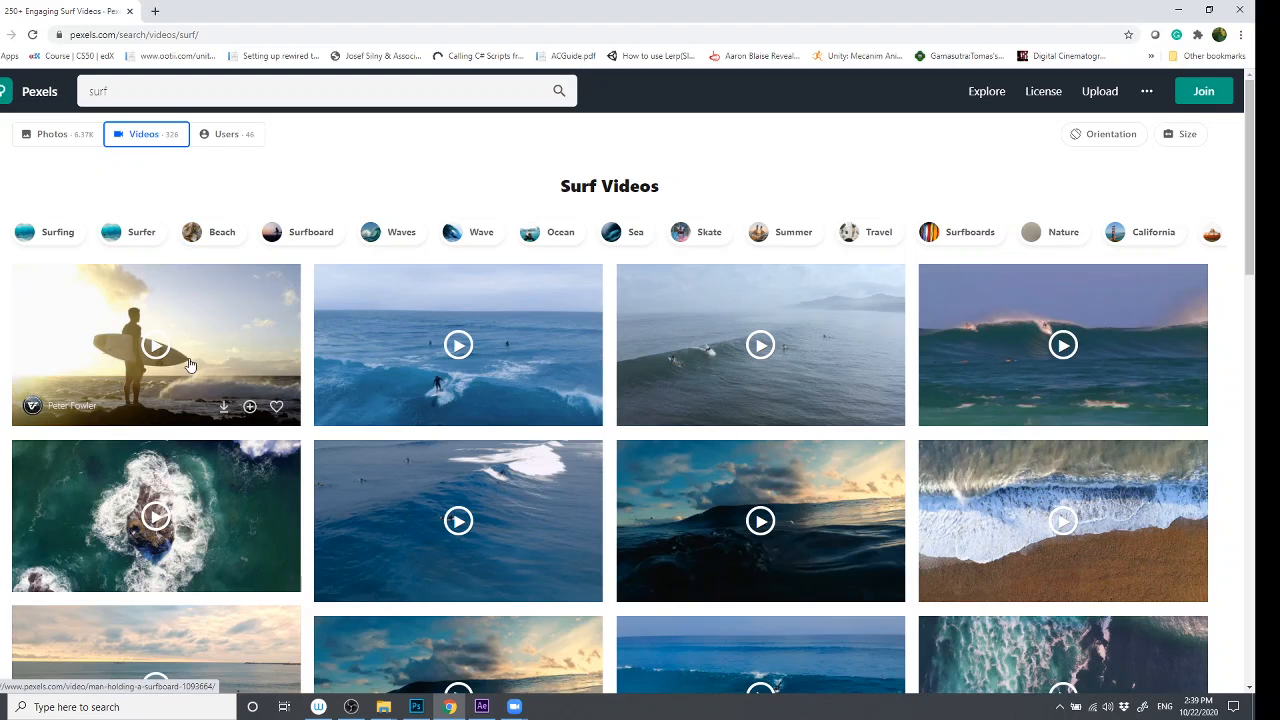
scroll(420, 315, down, 1)
scroll(420, 315, down, 2)
scroll(434, 354, up, 2)
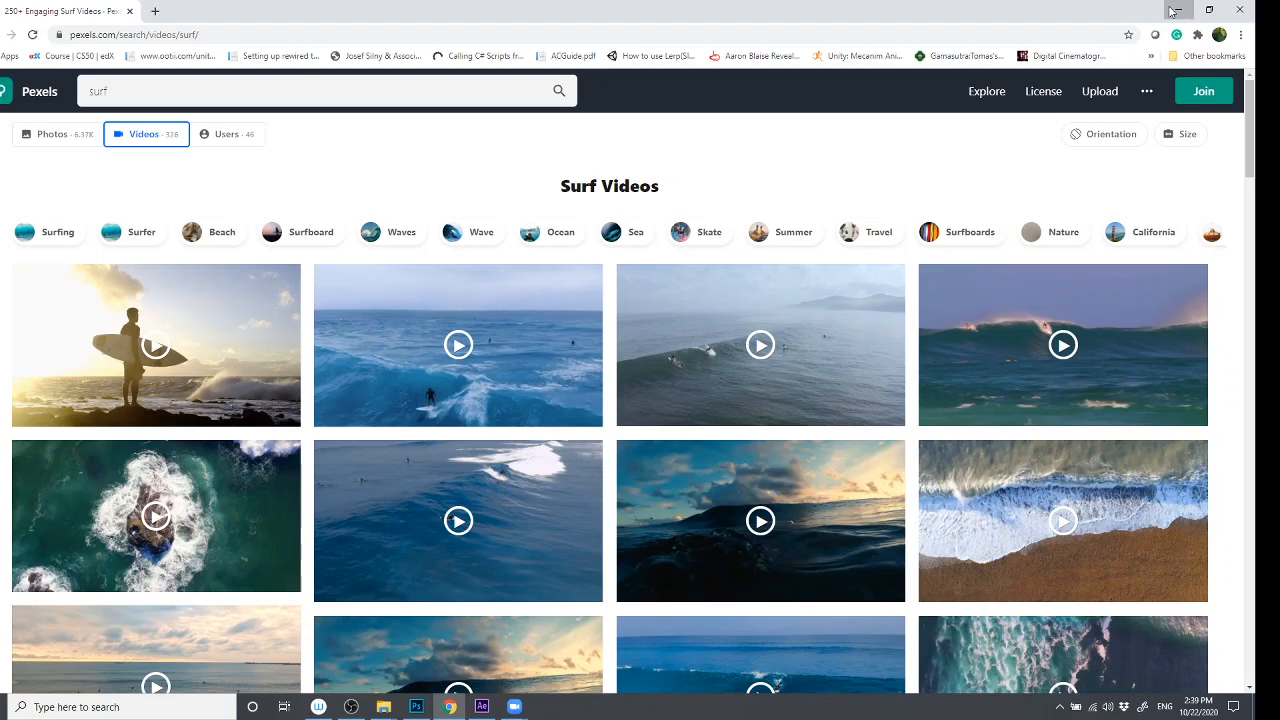
- Switch back to After Effects, select the video.mp4 layer and view its surf footage at 0:00:10:21
click(1175, 11)
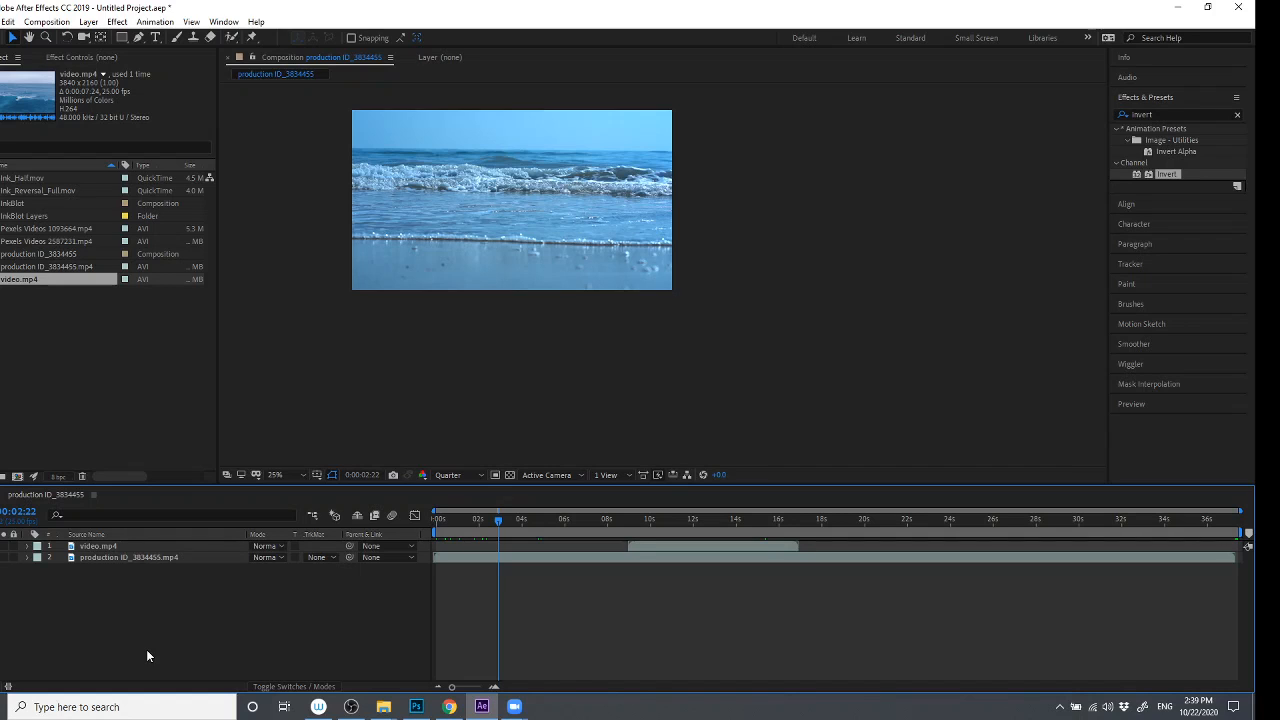
click(112, 547)
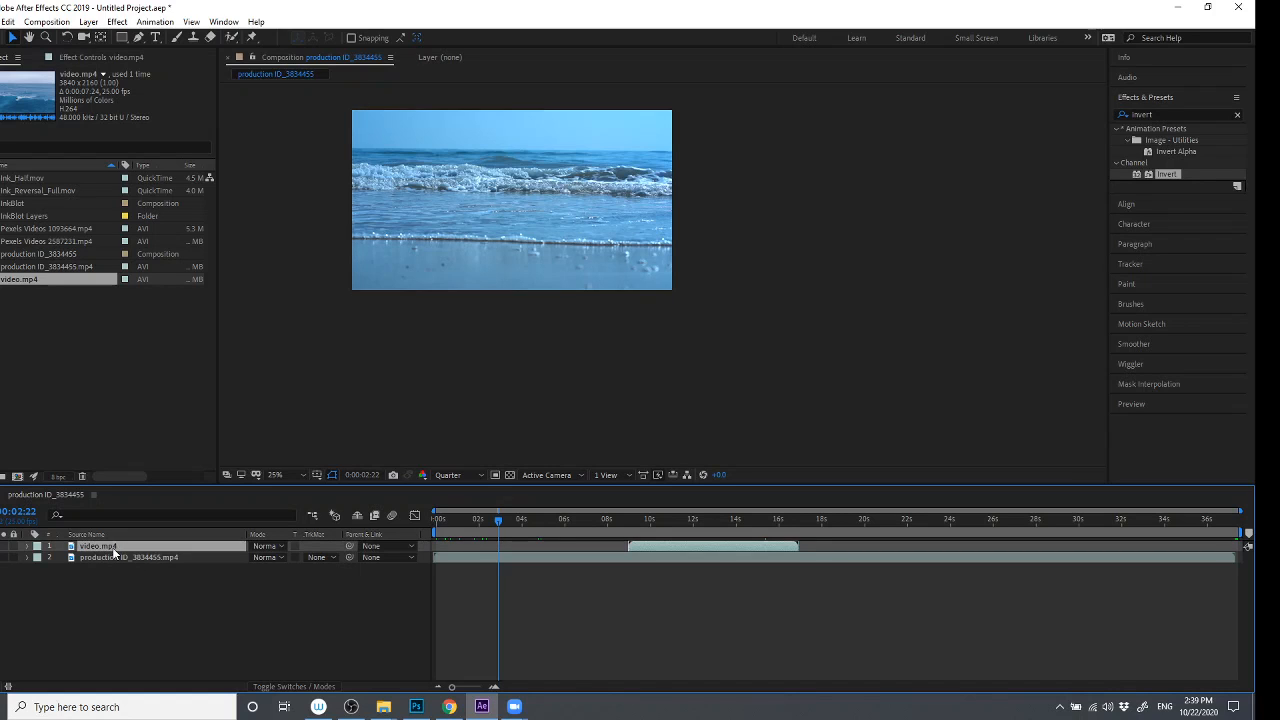
drag(496, 519, 668, 537)
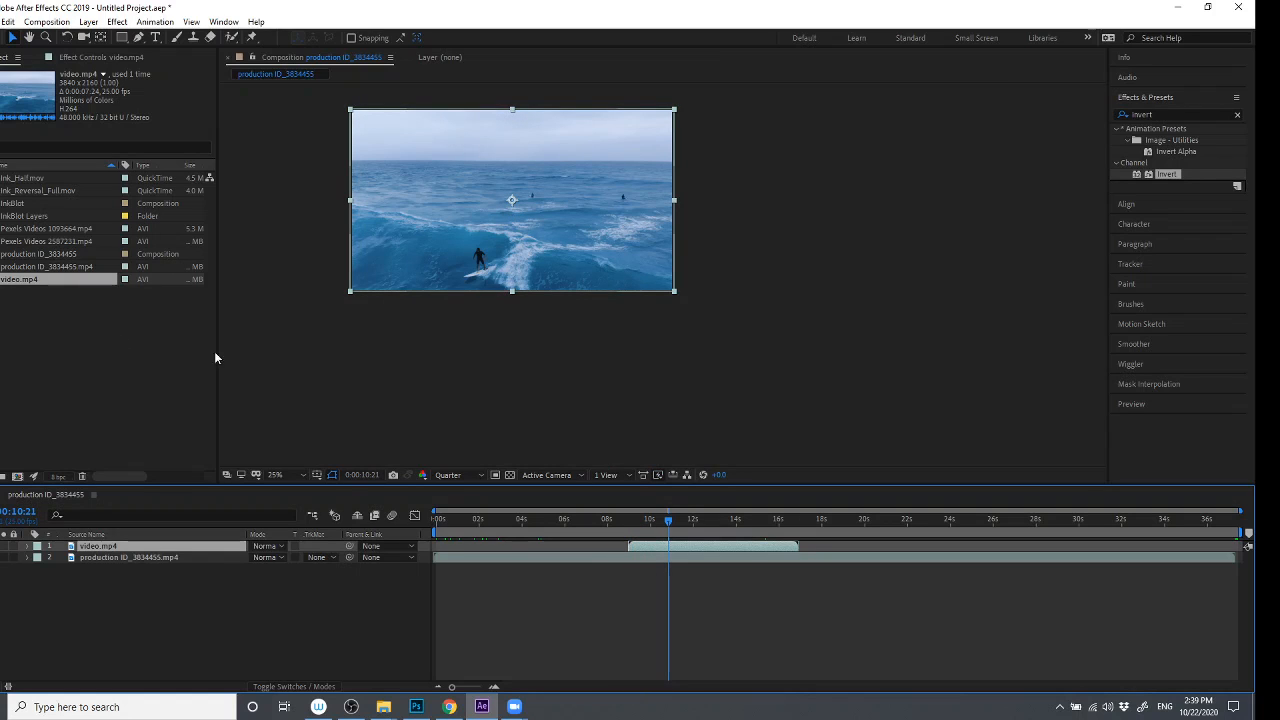
- Add Pexels Videos 1093664.mp4 between the two existing timeline layers and shift it to start just before the 4-second mark
click(87, 351)
click(44, 230)
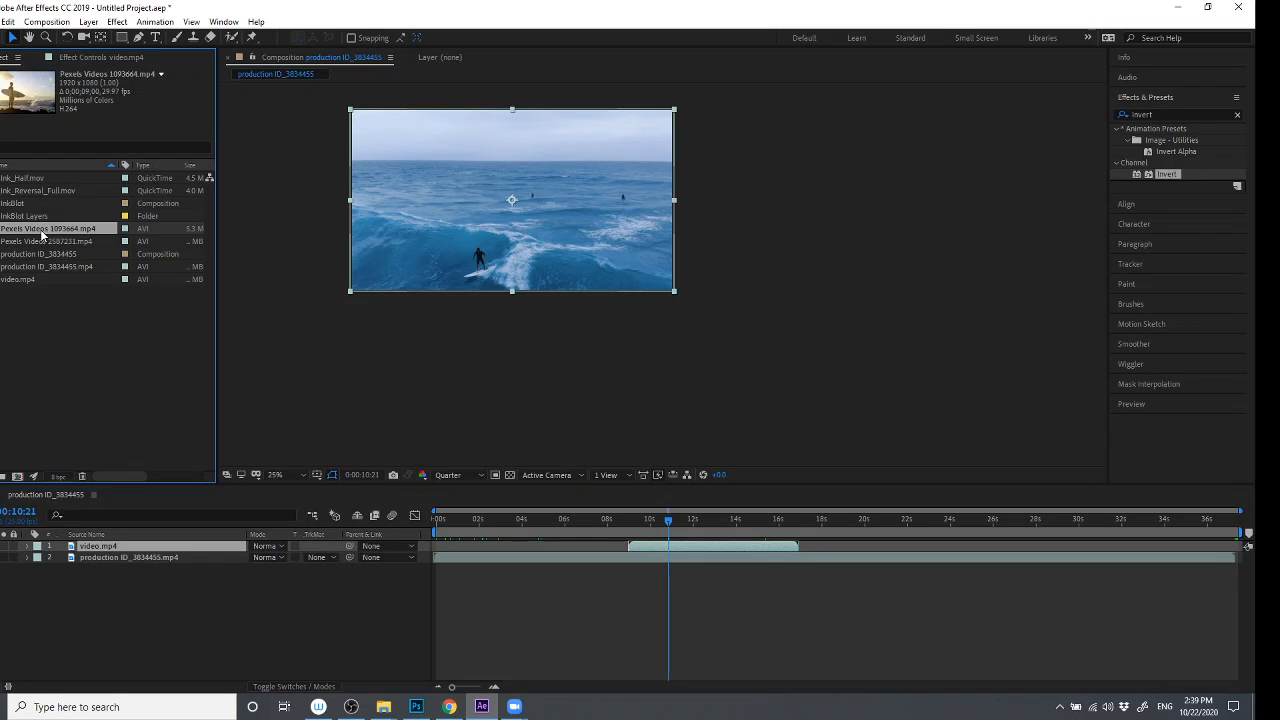
drag(43, 234, 88, 559)
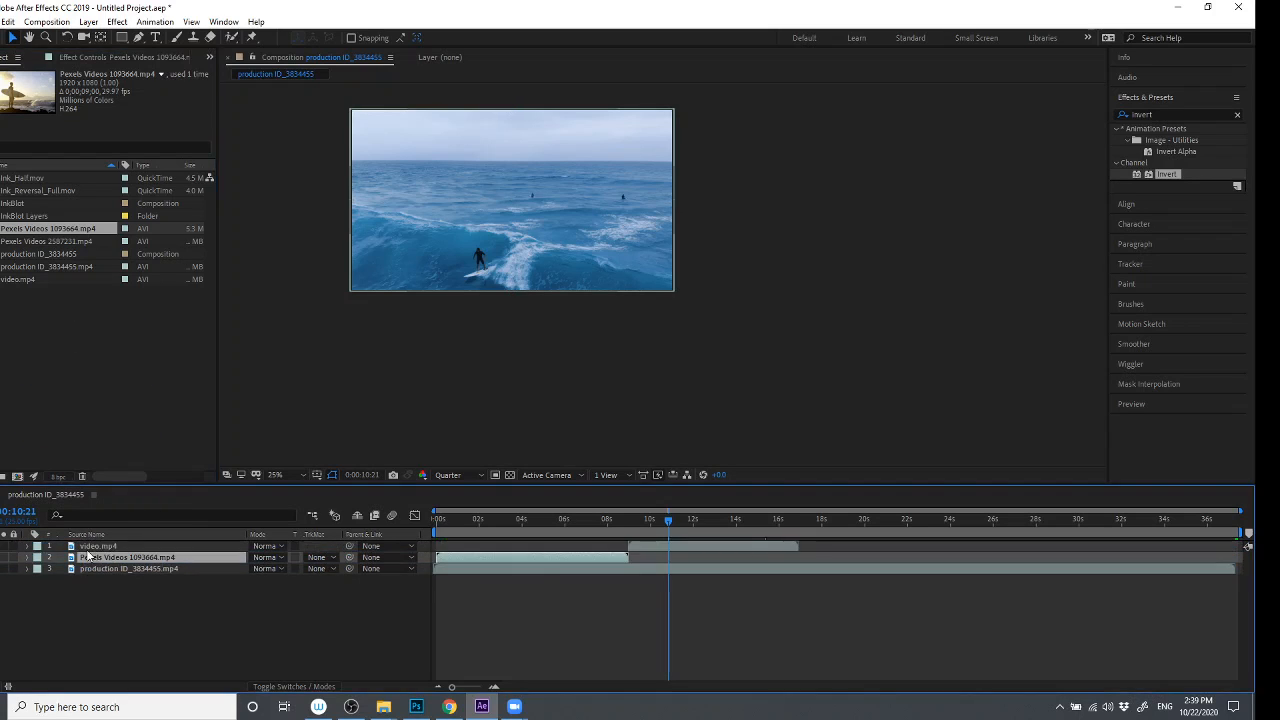
drag(532, 557, 596, 567)
- Scrub through the overlap of the Pexels and video.mp4 layers, finishing at 0:00:05:03
drag(668, 519, 699, 547)
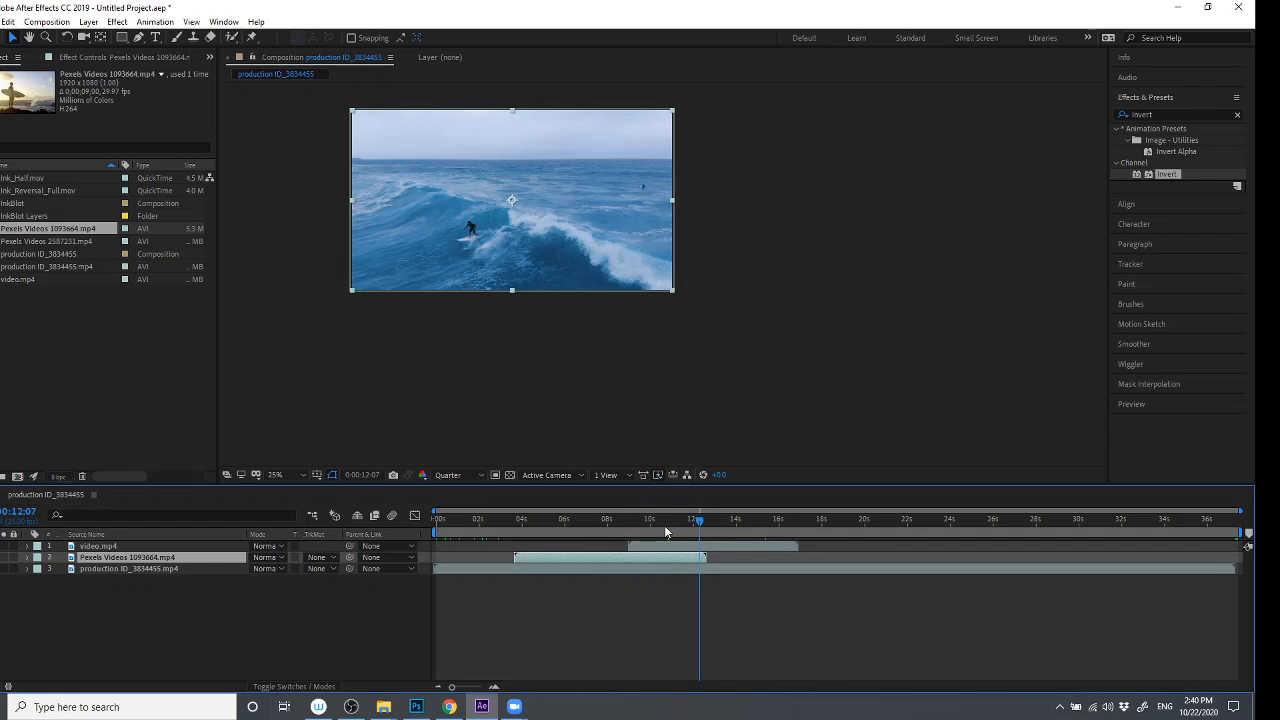
click(705, 512)
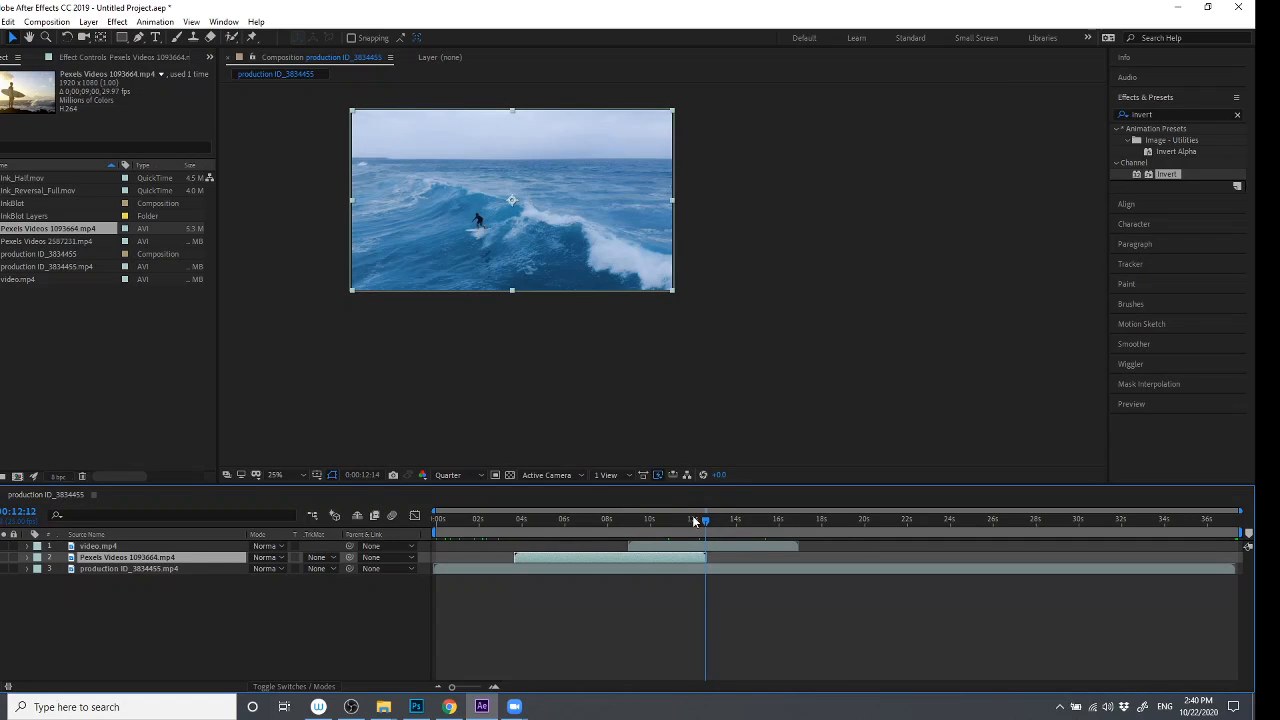
drag(694, 521, 546, 521)
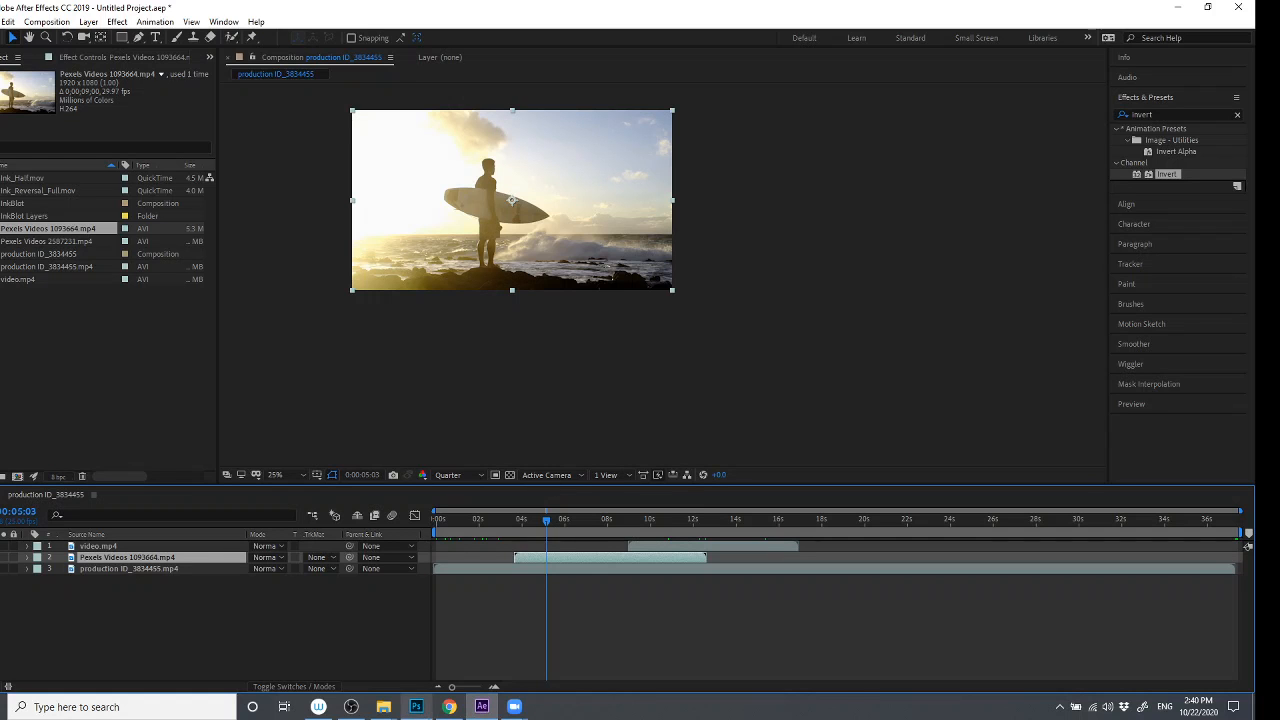
- Switch to Chrome and open the Free Ink Matte Pack page at creativedojo.net in a new tab
click(450, 707)
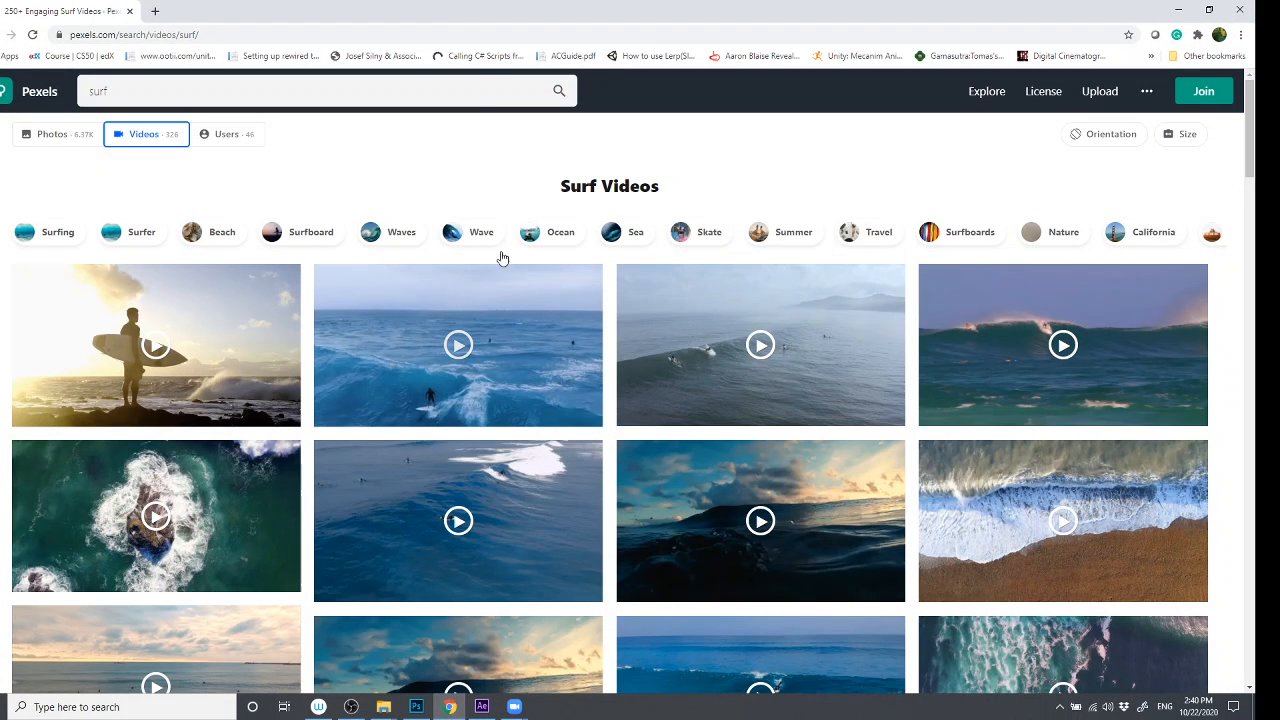
click(155, 11)
click(160, 35)
text(creati)
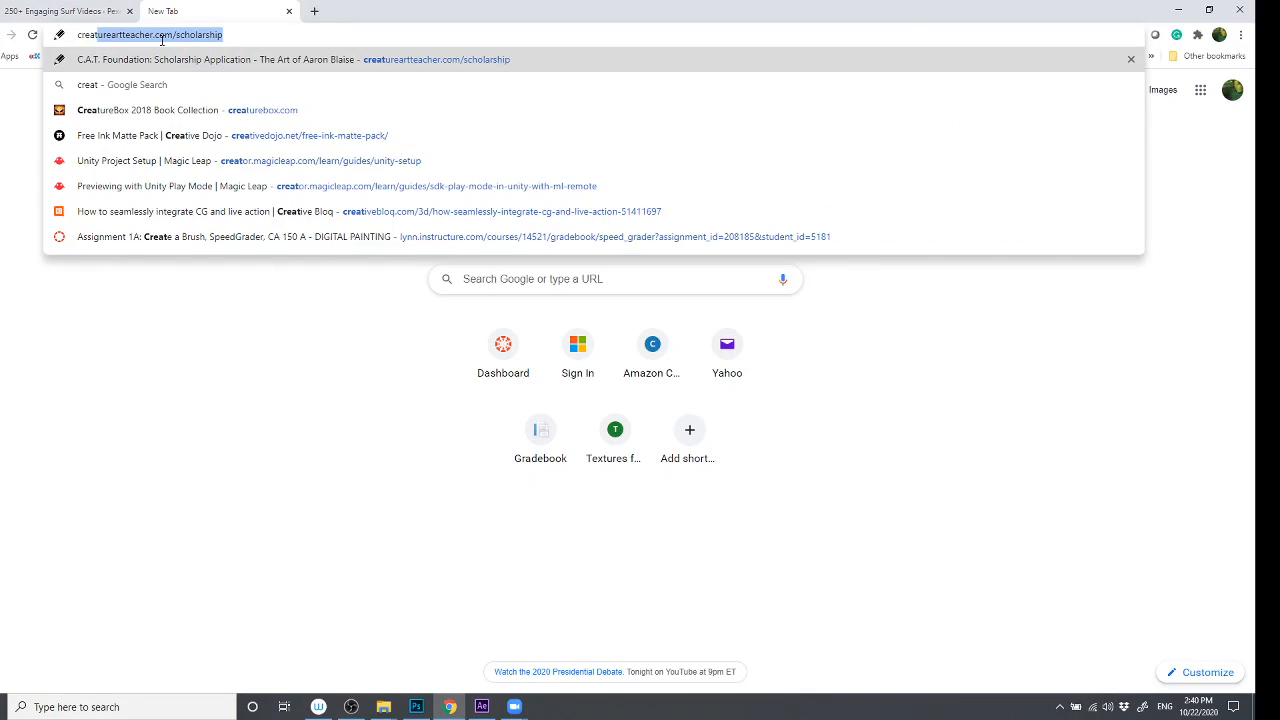
text(v)
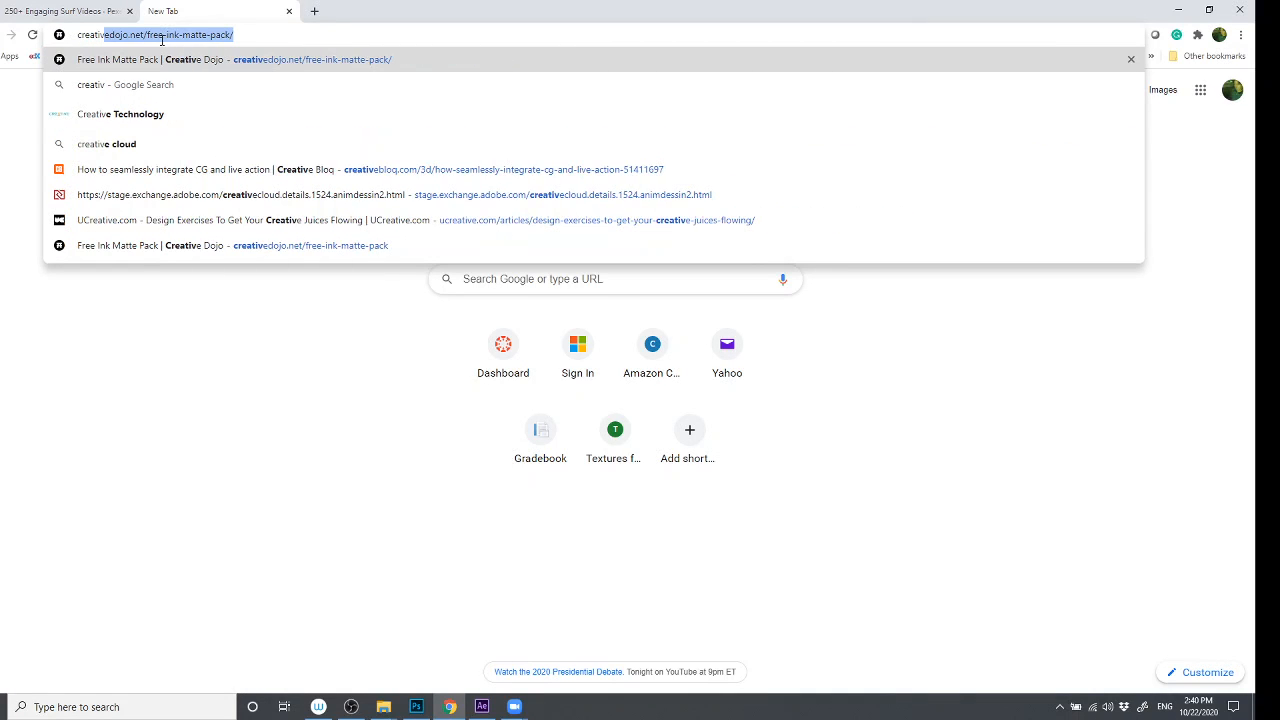
key(Return)
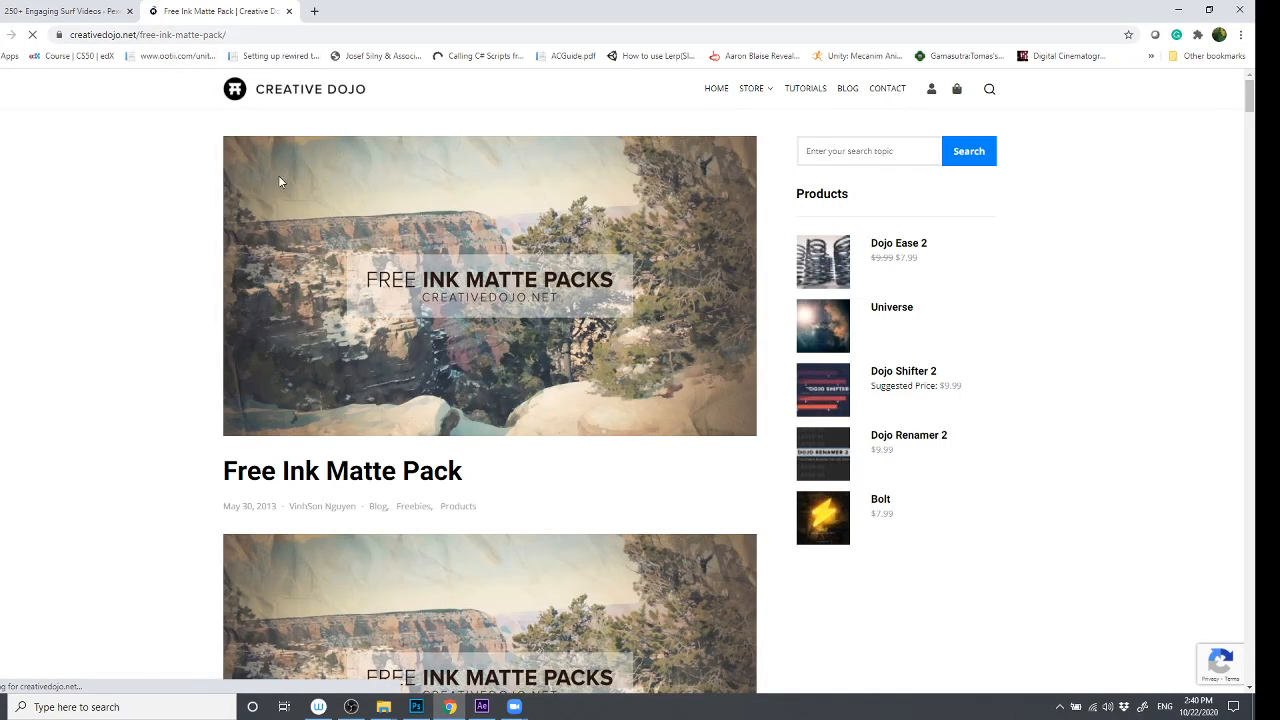
- Examine the matte pack page's usage and download sections, and return to After Effects
scroll(595, 496, down, 5)
scroll(595, 496, down, 10)
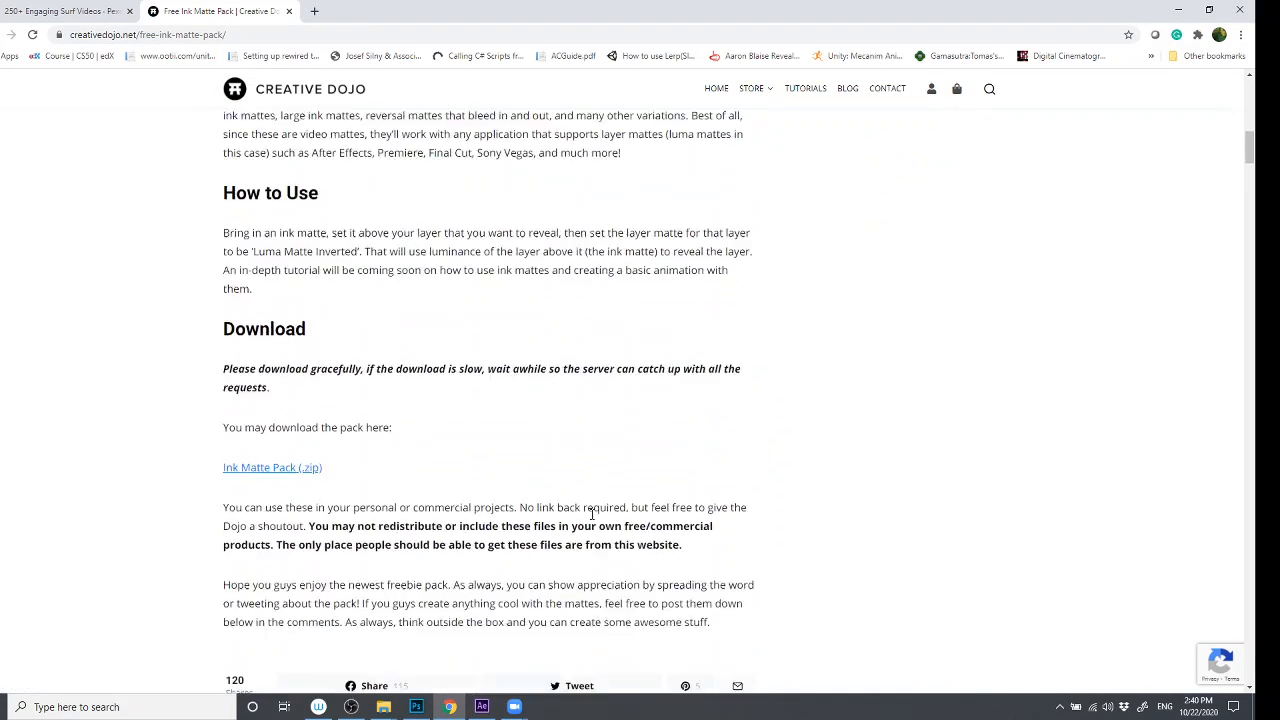
scroll(591, 520, up, 9)
scroll(590, 520, up, 6)
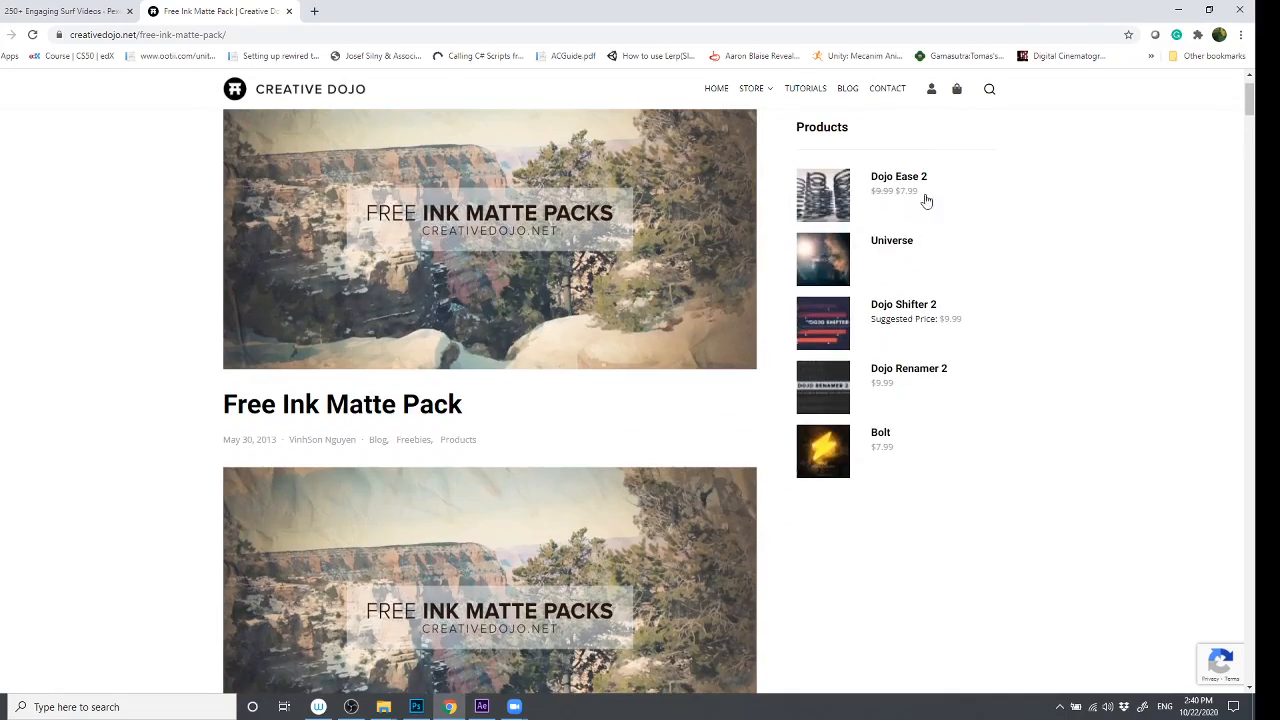
click(1179, 9)
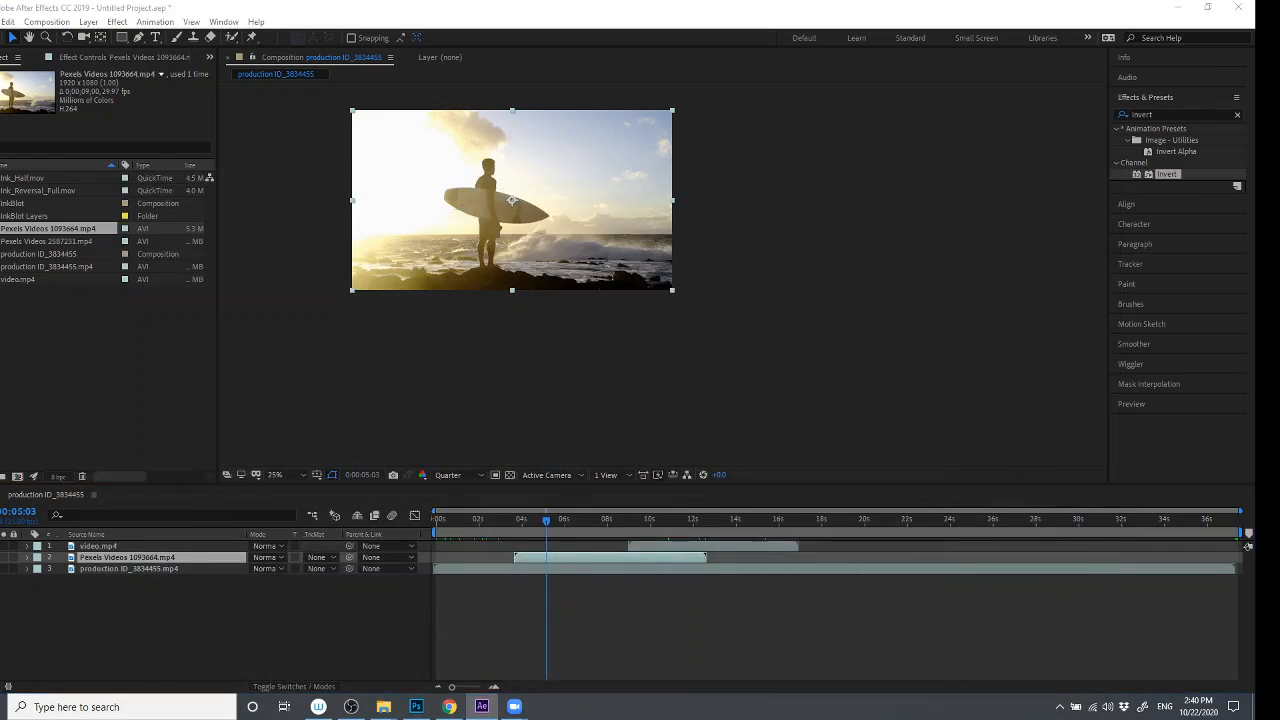
- Bring the Ink Matte Pack folder window into view and preview the Ink_Half and Ink_Reversal_Full clips
drag(1254, 185, 632, 149)
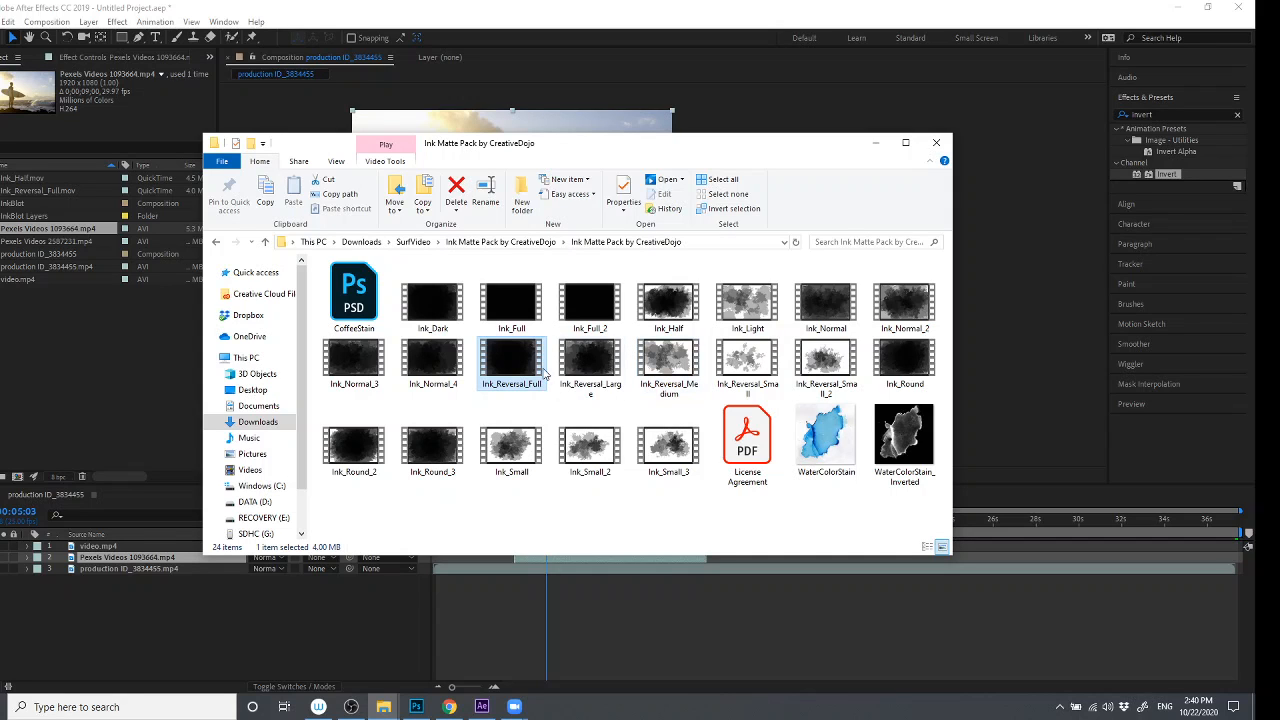
double_click(668, 300)
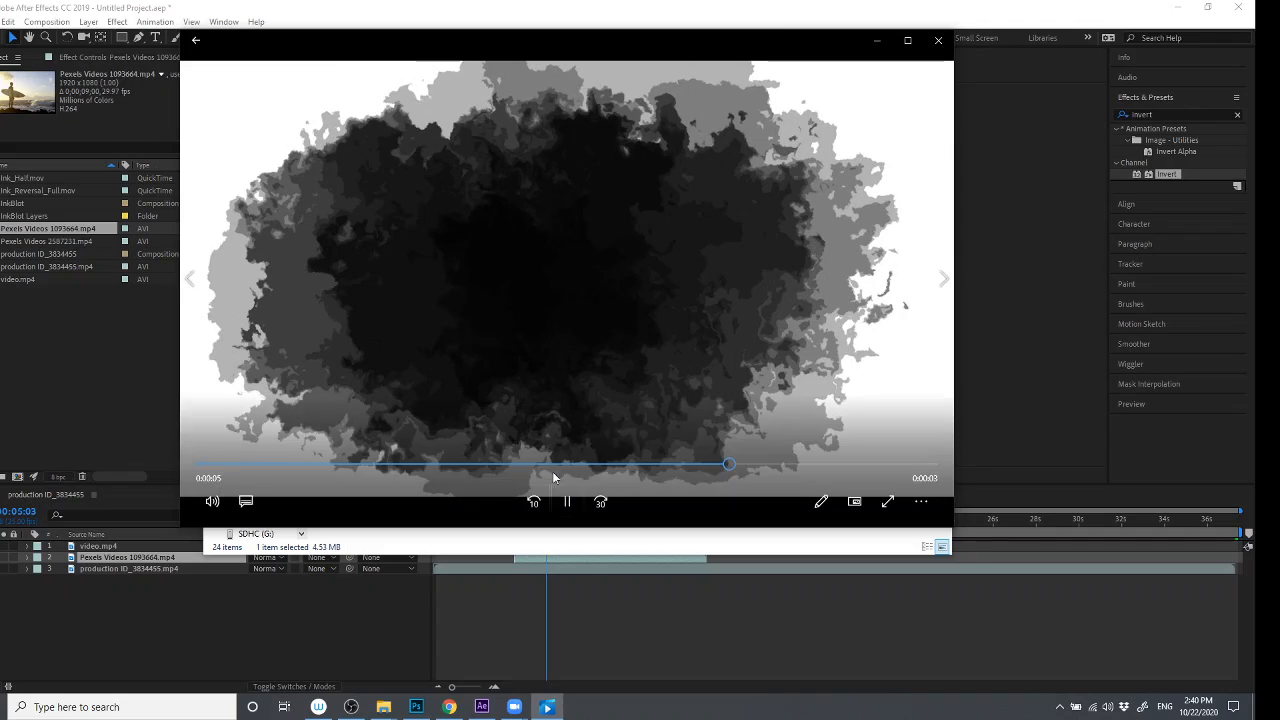
click(463, 462)
mouse_move(463, 460)
mouse_down()
mouse_move(360, 462)
mouse_move(606, 458)
mouse_move(394, 457)
mouse_move(503, 451)
mouse_move(483, 455)
mouse_up()
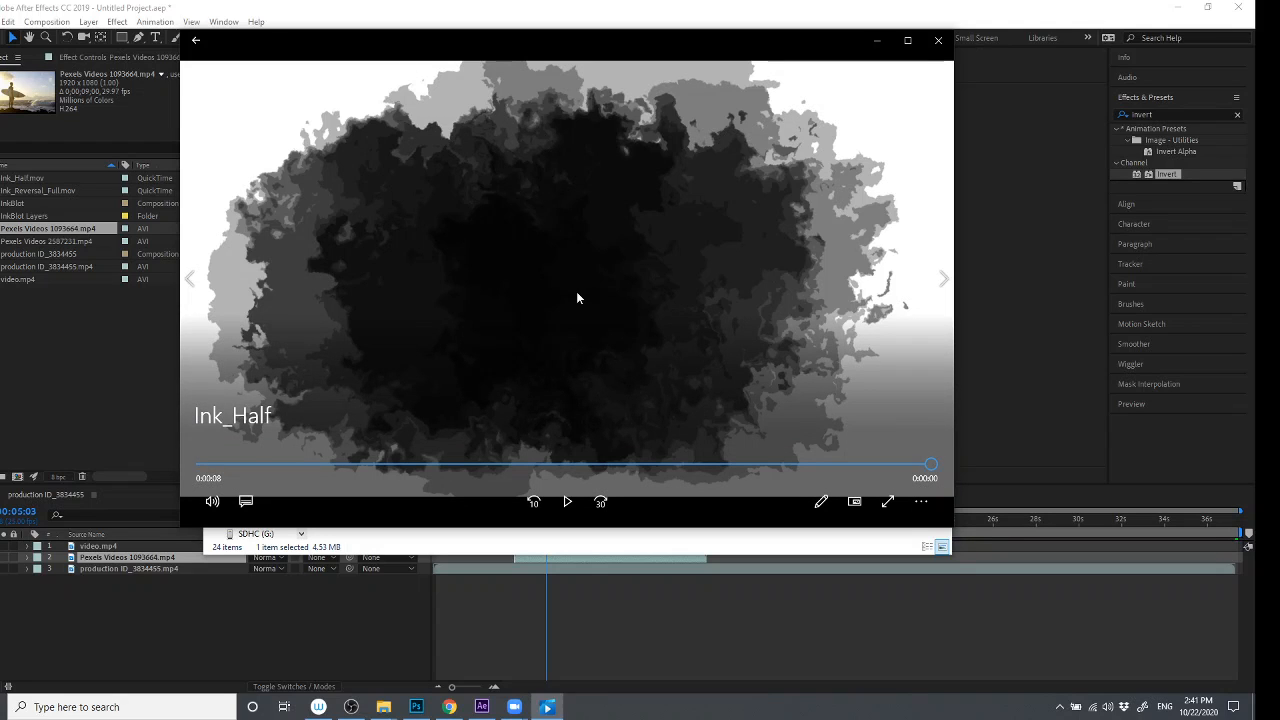
click(938, 40)
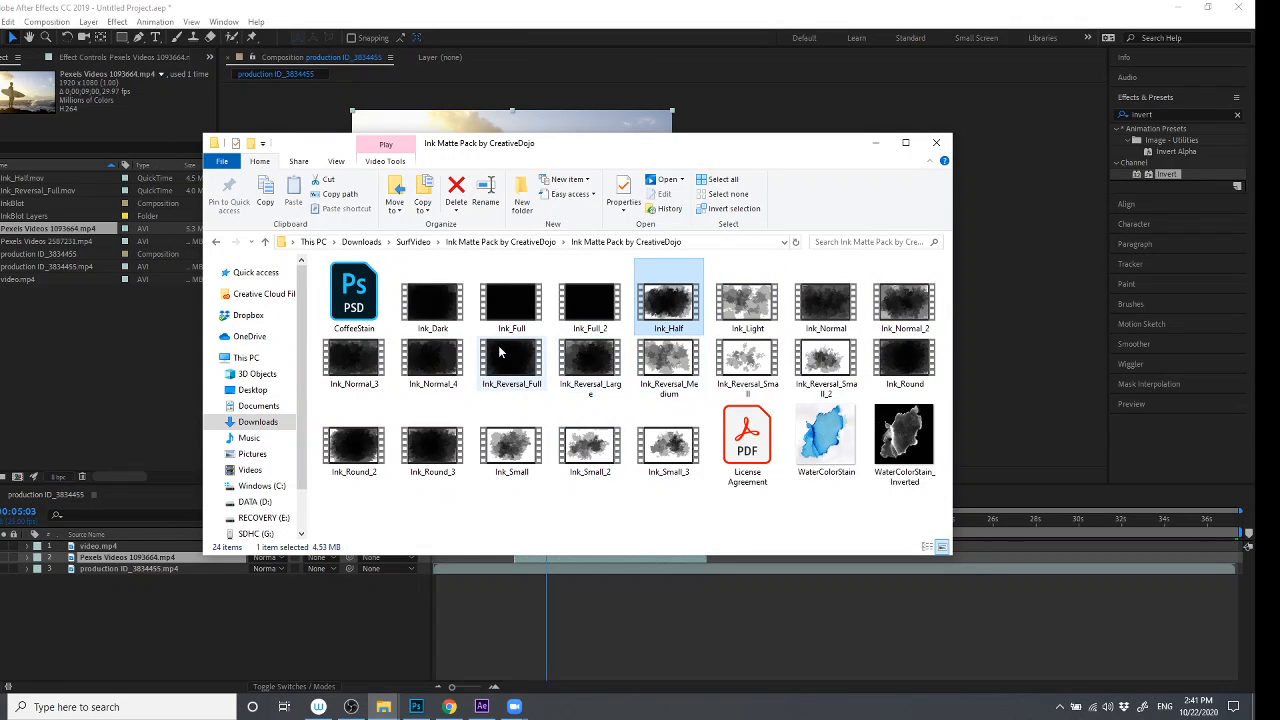
double_click(512, 356)
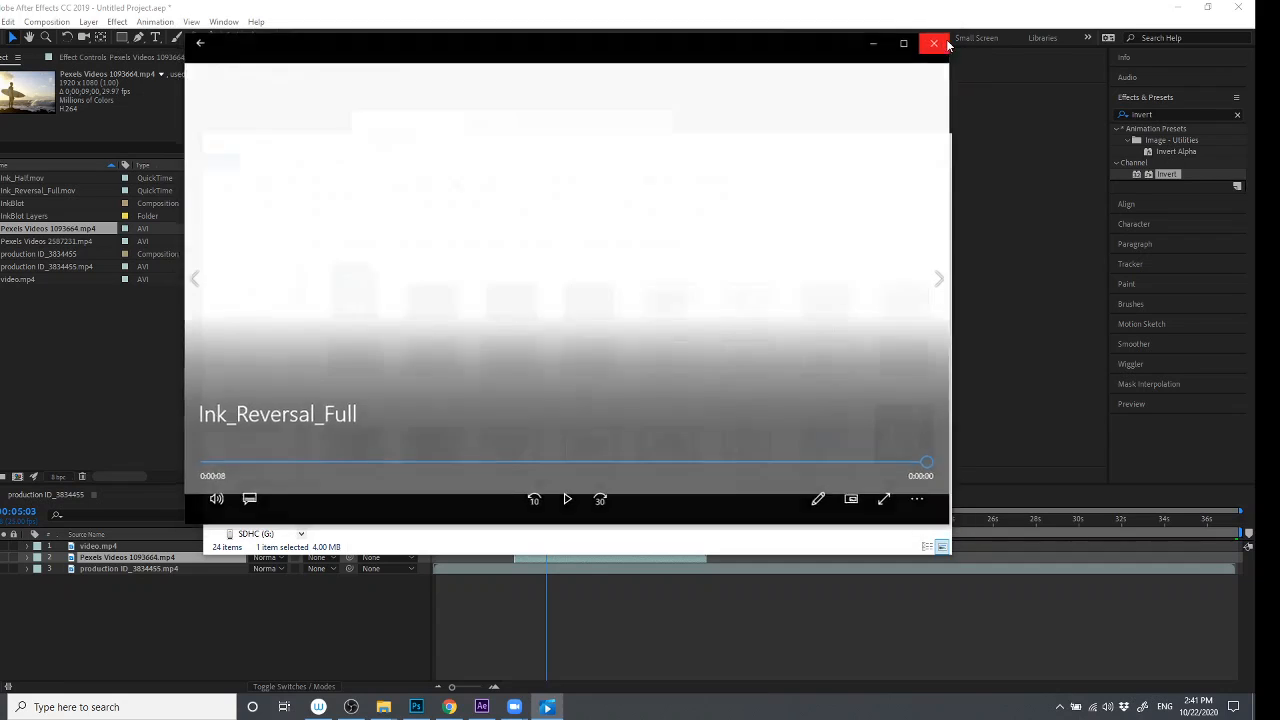
- Close the clip preview and the Ink Matte Pack folder window, and move the playhead to 0:00:05:18 in the composition
click(947, 44)
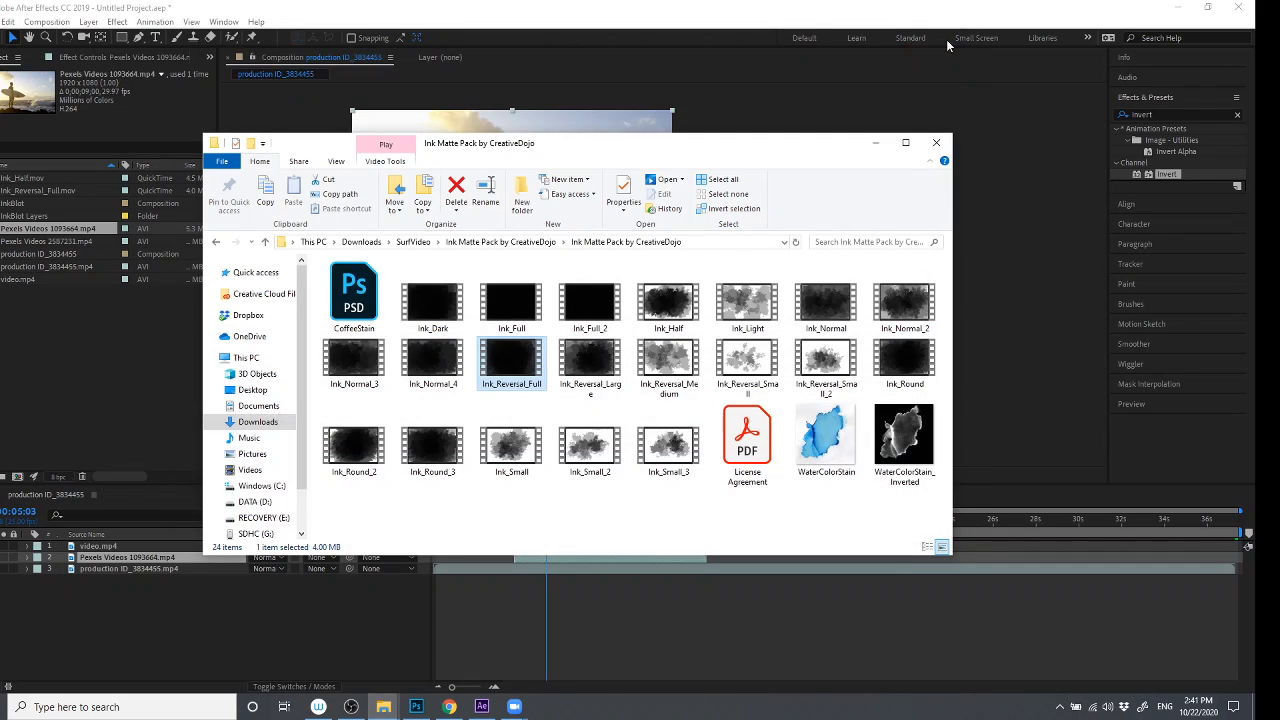
click(938, 146)
click(54, 258)
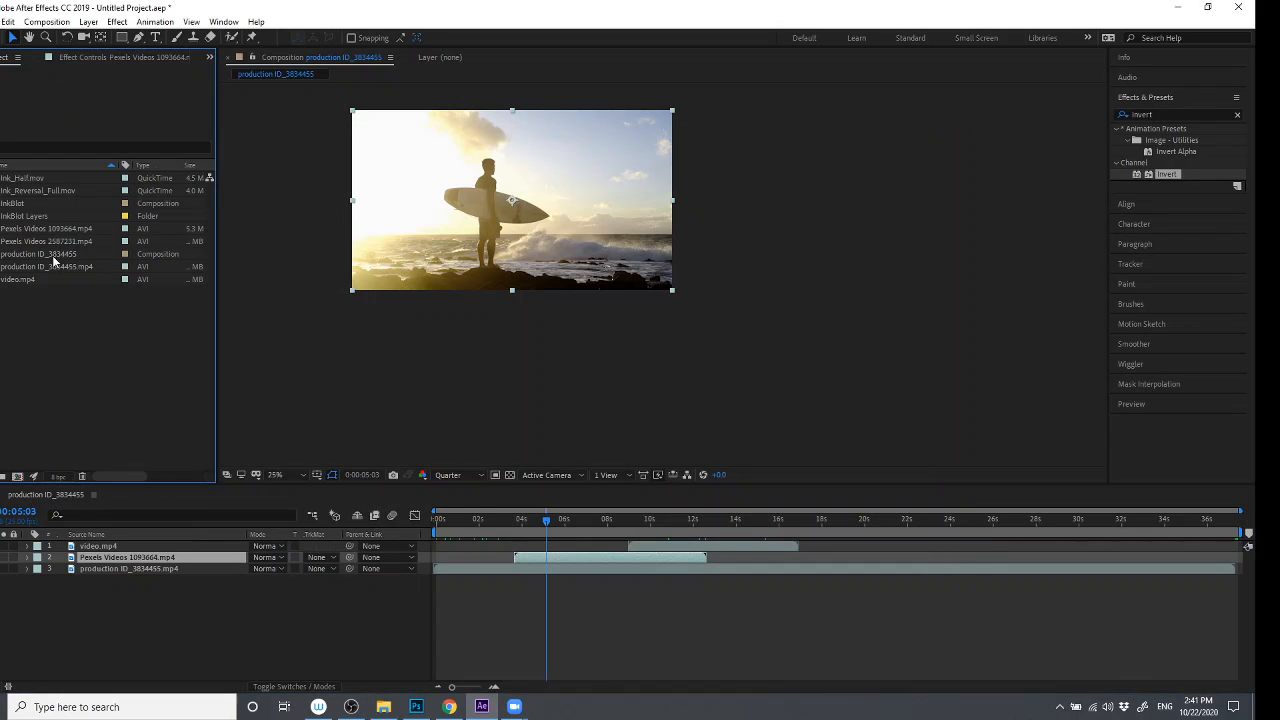
click(48, 192)
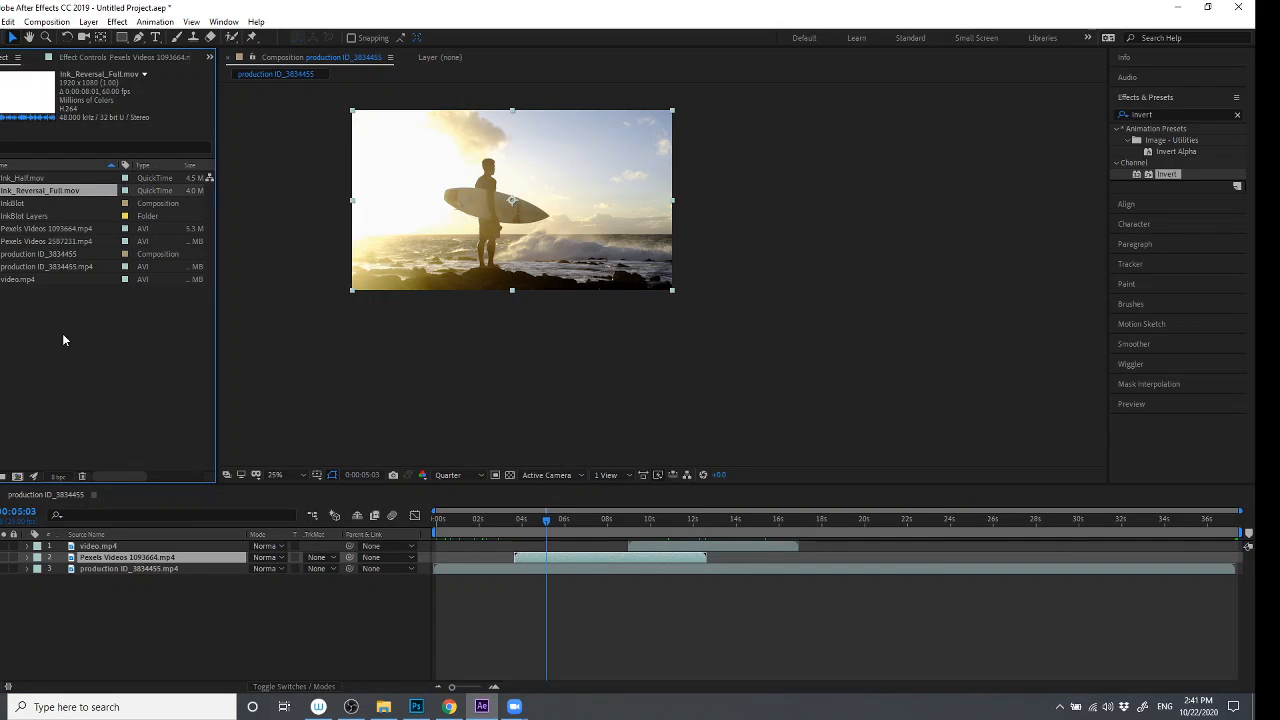
click(62, 340)
click(54, 191)
click(2, 535)
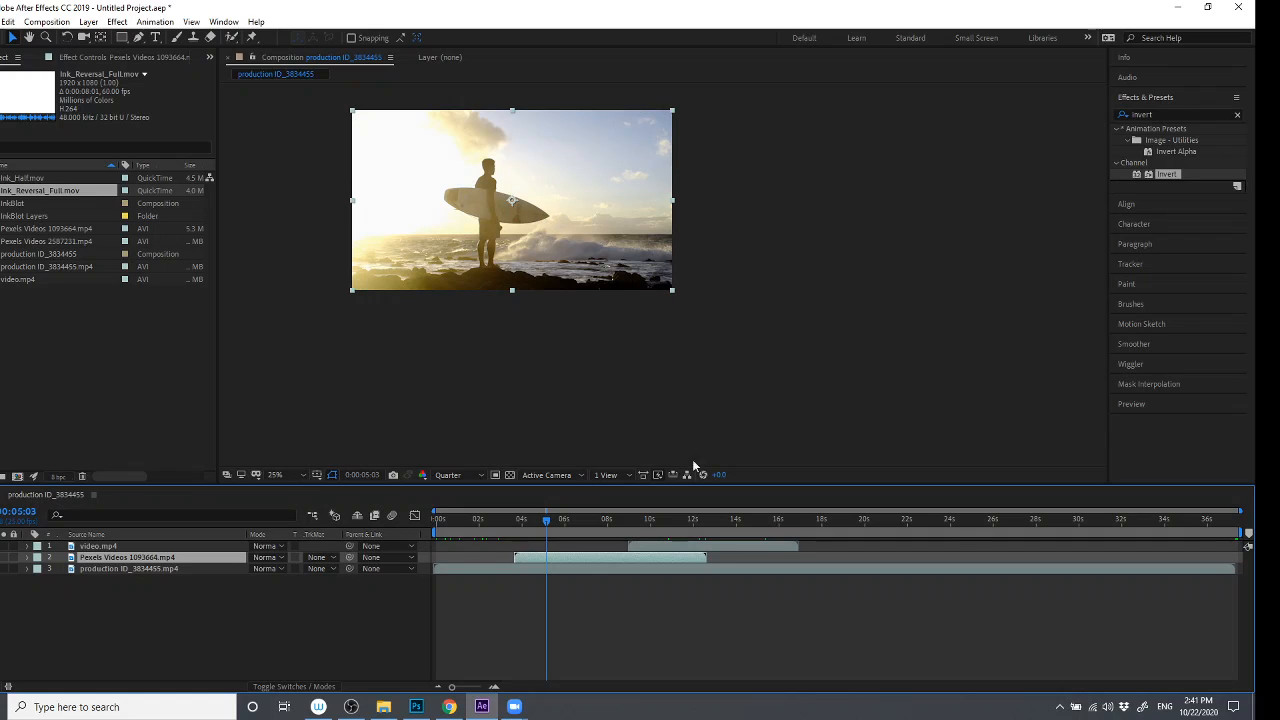
mouse_move(548, 524)
mouse_down()
mouse_move(442, 518)
mouse_move(559, 518)
mouse_up()
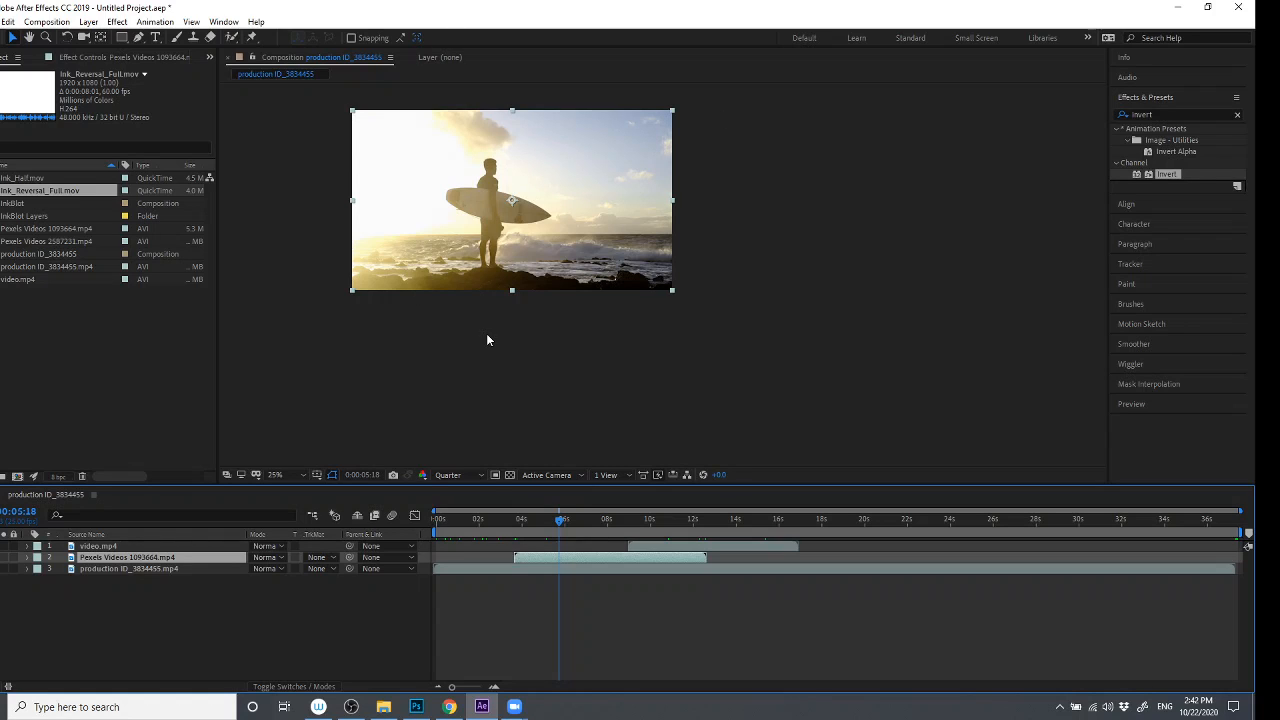
- Add Ink_Reversal_Full.mov directly above the Pexels Videos 1093664.mp4 layer and align its start with that layer's start
click(58, 327)
click(16, 180)
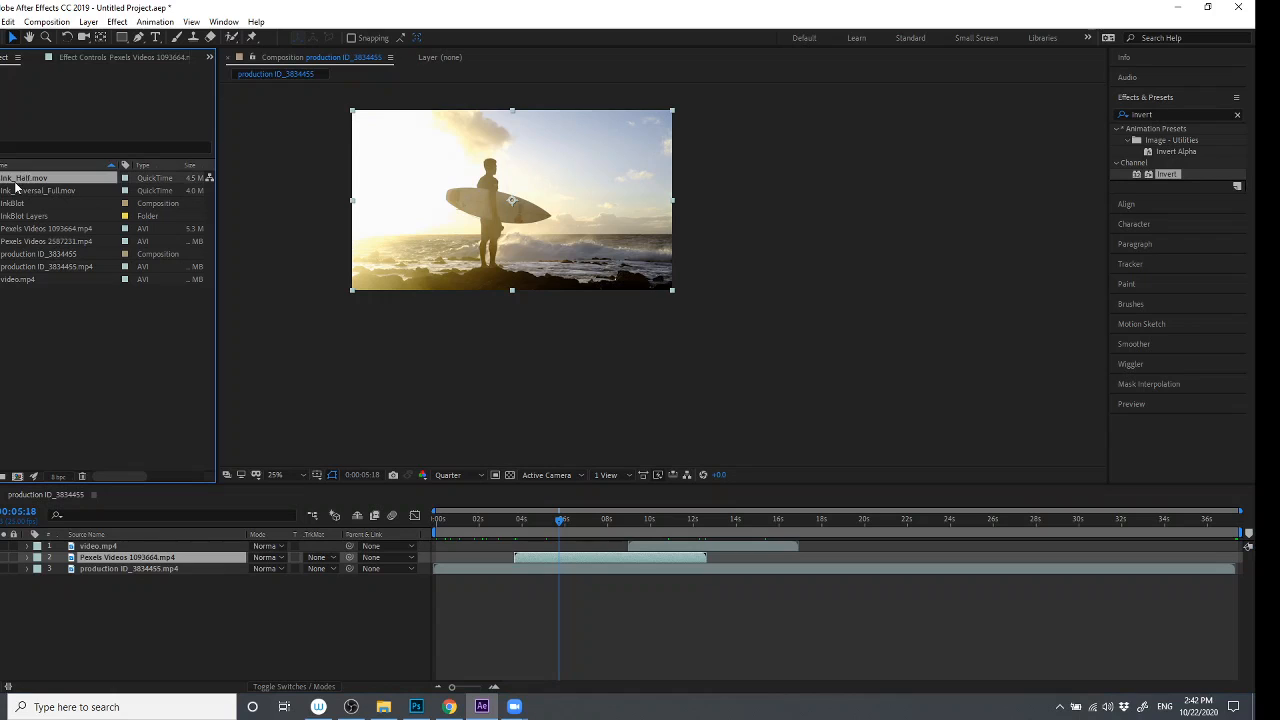
click(32, 191)
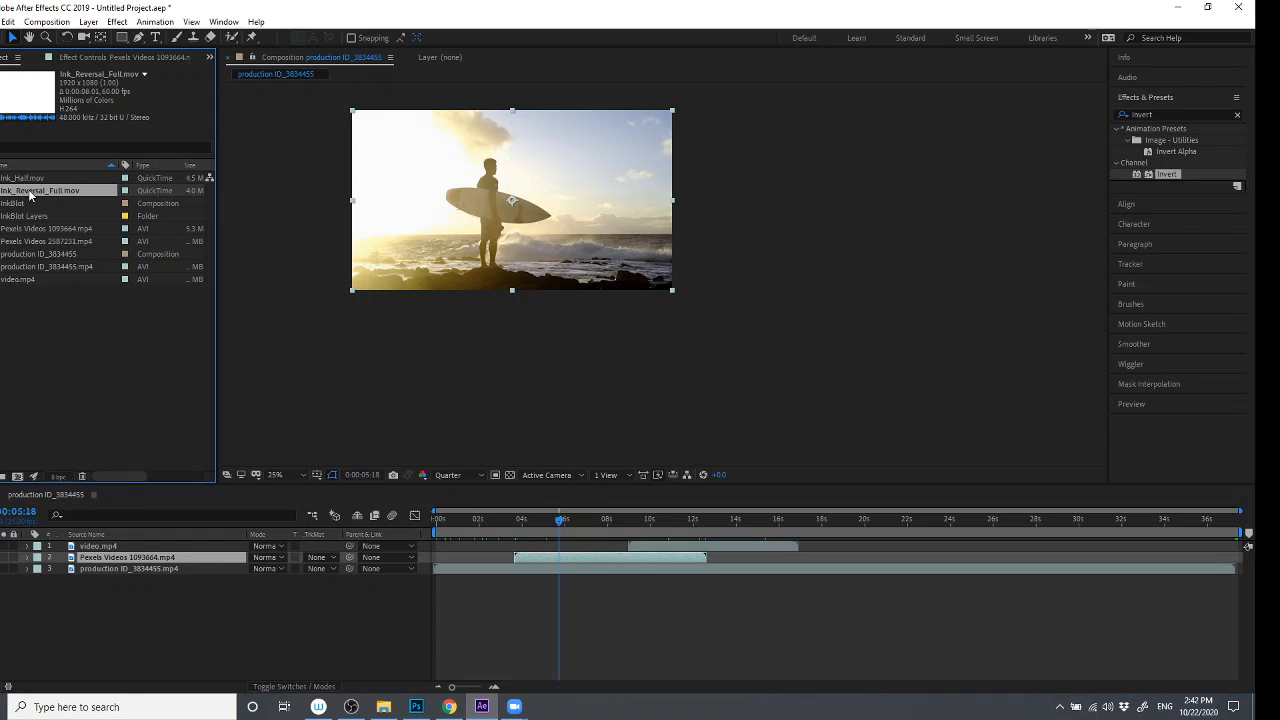
drag(28, 196, 114, 553)
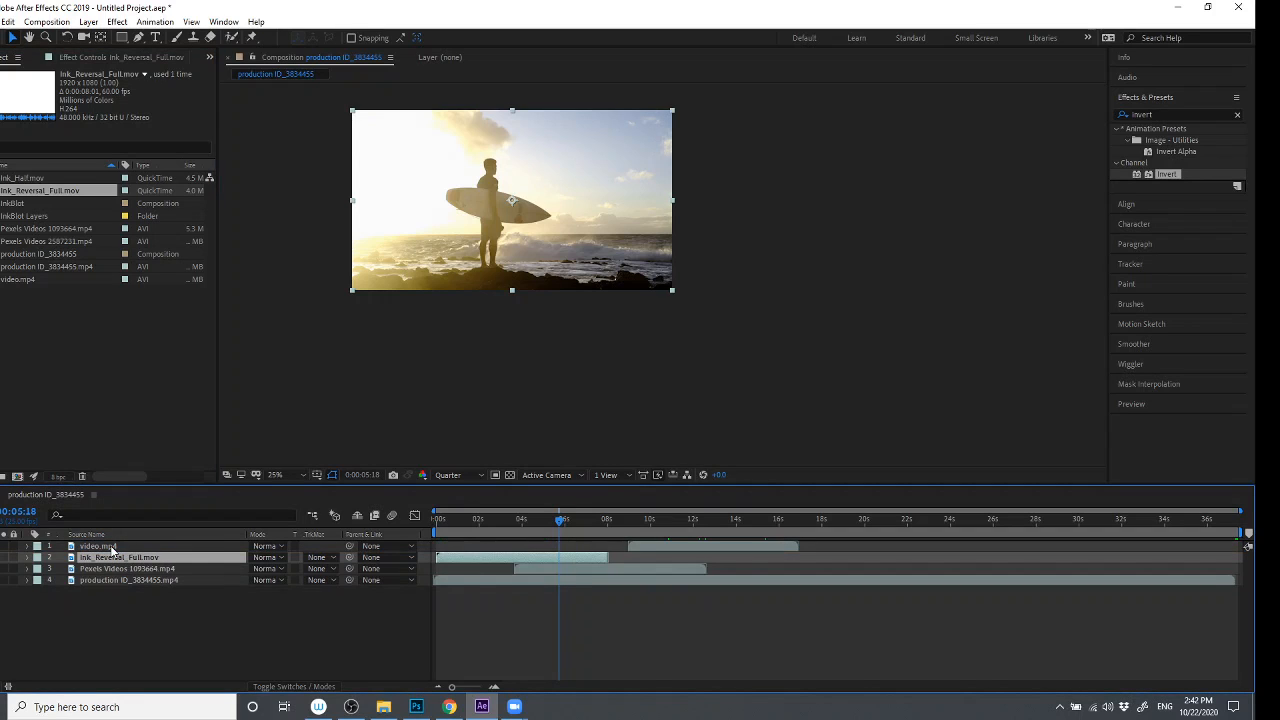
drag(504, 556, 574, 566)
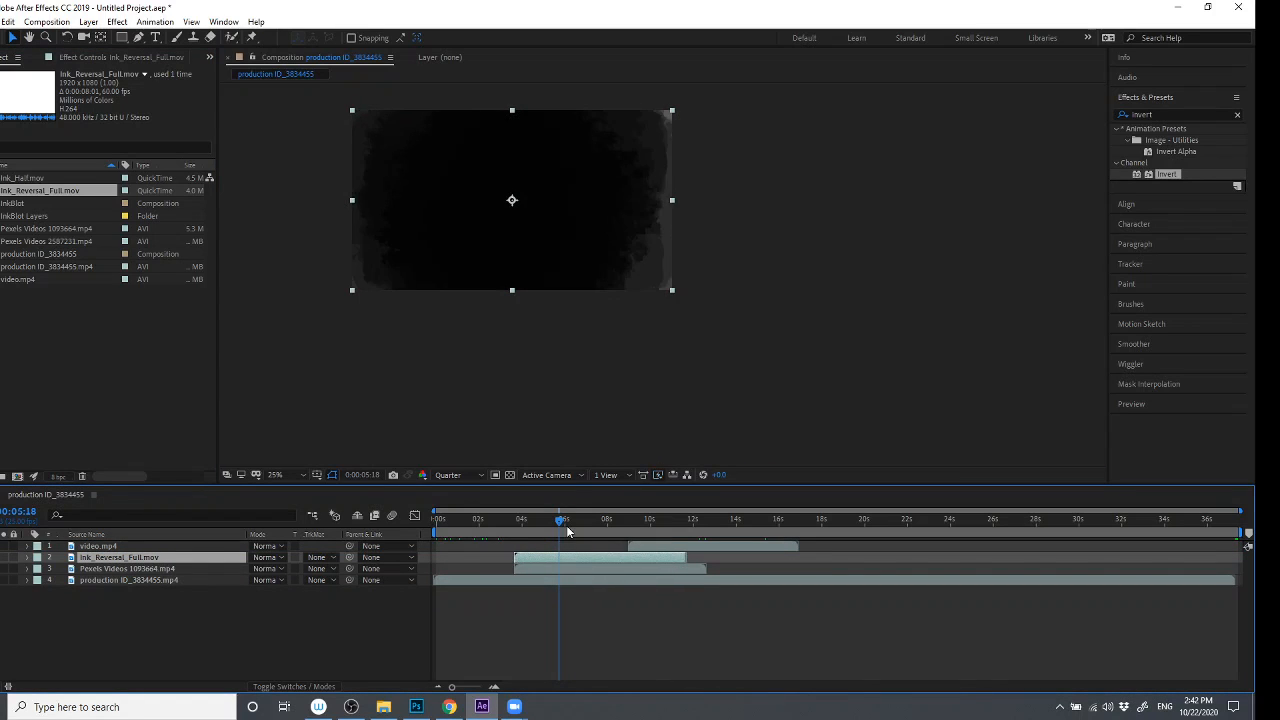
- Try the Stencil Luma and Silhouette Luma blending modes on the Ink_Reversal_Full.mov layer at 0:00:05:06, and restore Normal
mouse_move(560, 519)
mouse_down()
mouse_move(514, 519)
mouse_move(560, 521)
mouse_move(523, 521)
mouse_move(560, 521)
mouse_move(548, 523)
mouse_up()
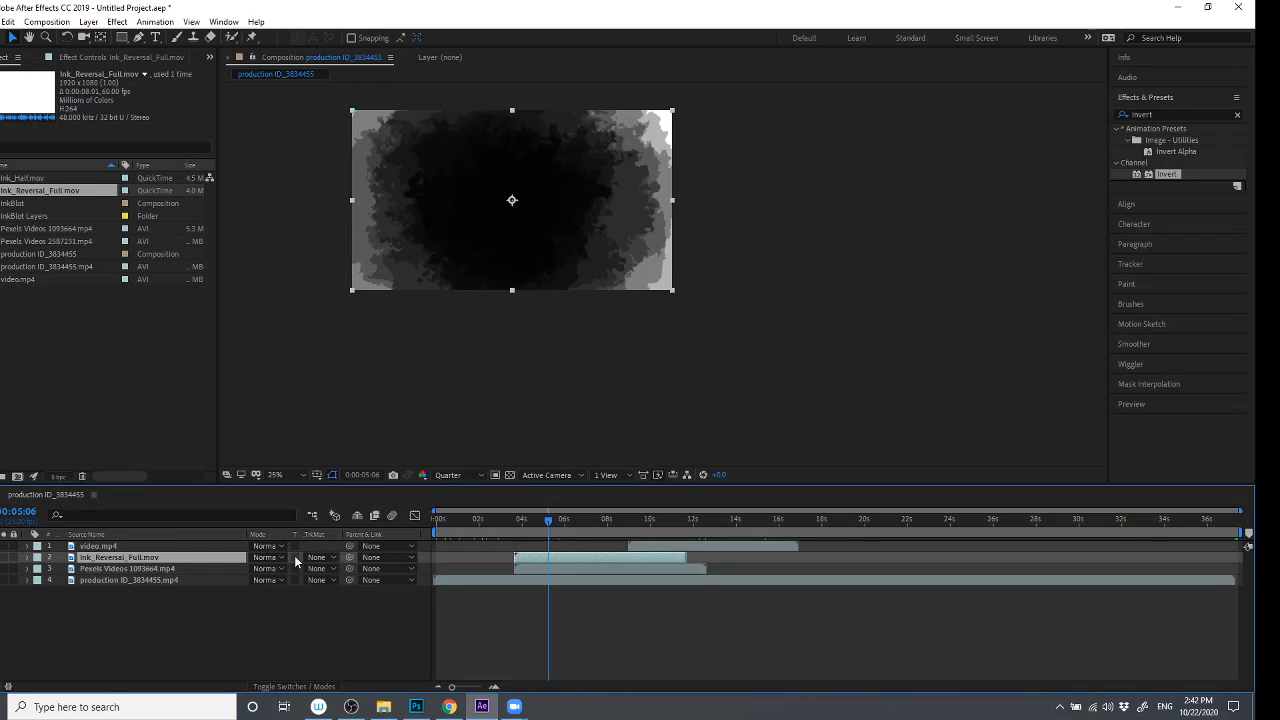
click(278, 558)
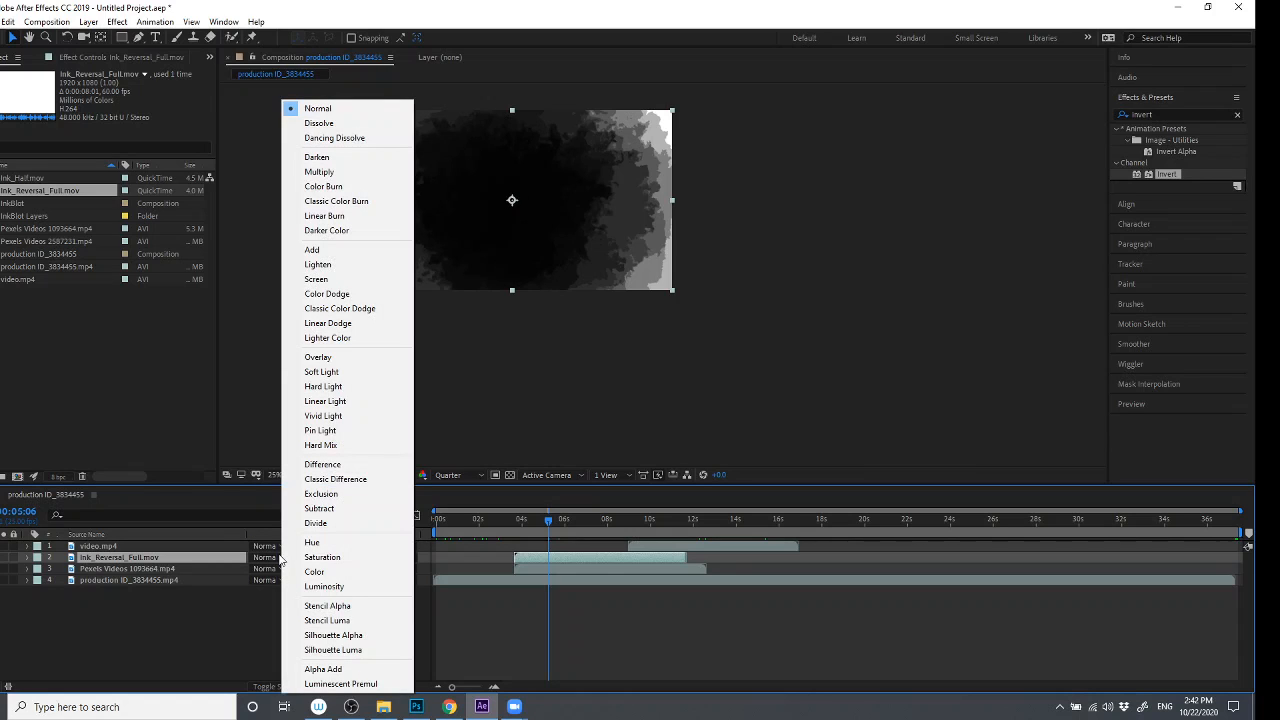
click(326, 620)
click(284, 560)
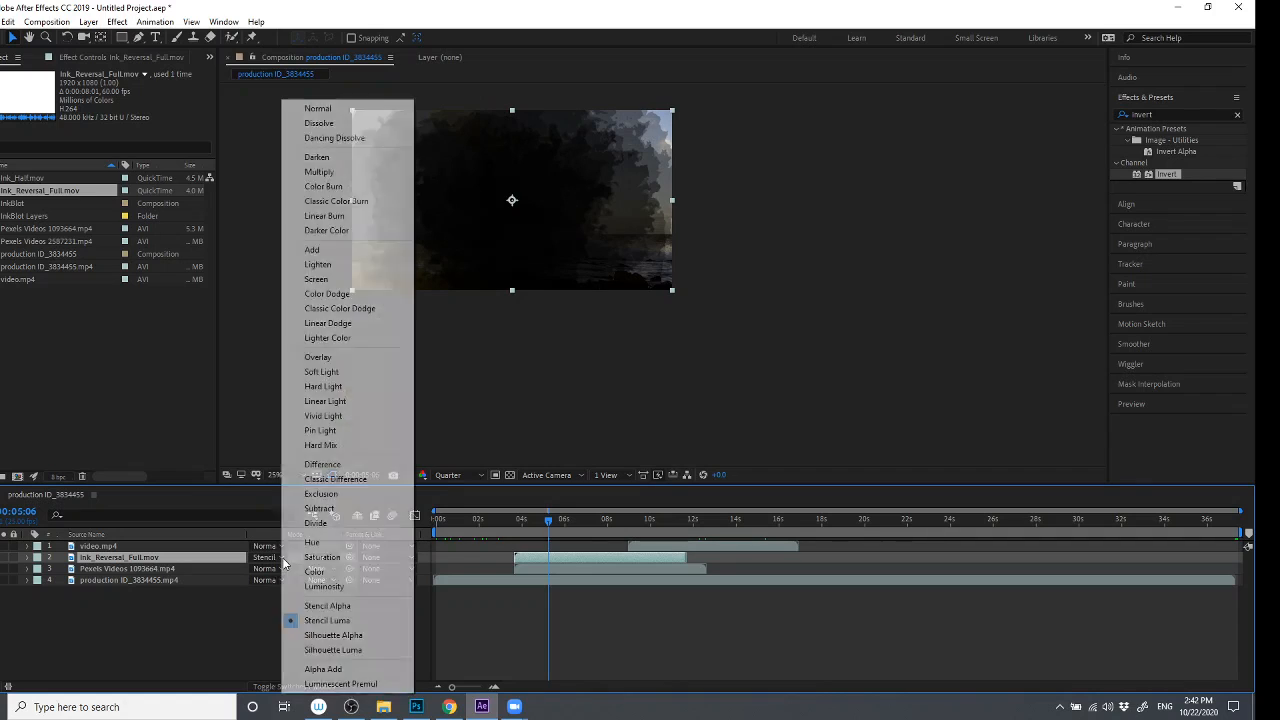
click(336, 650)
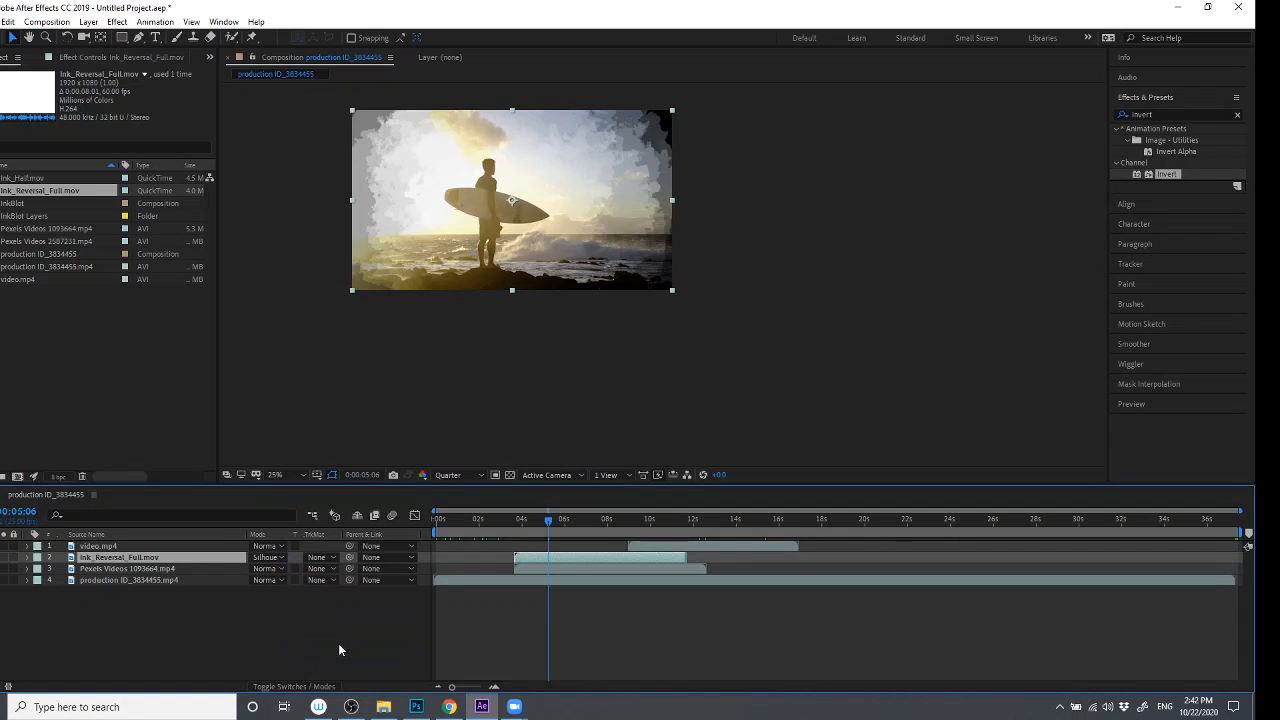
click(285, 561)
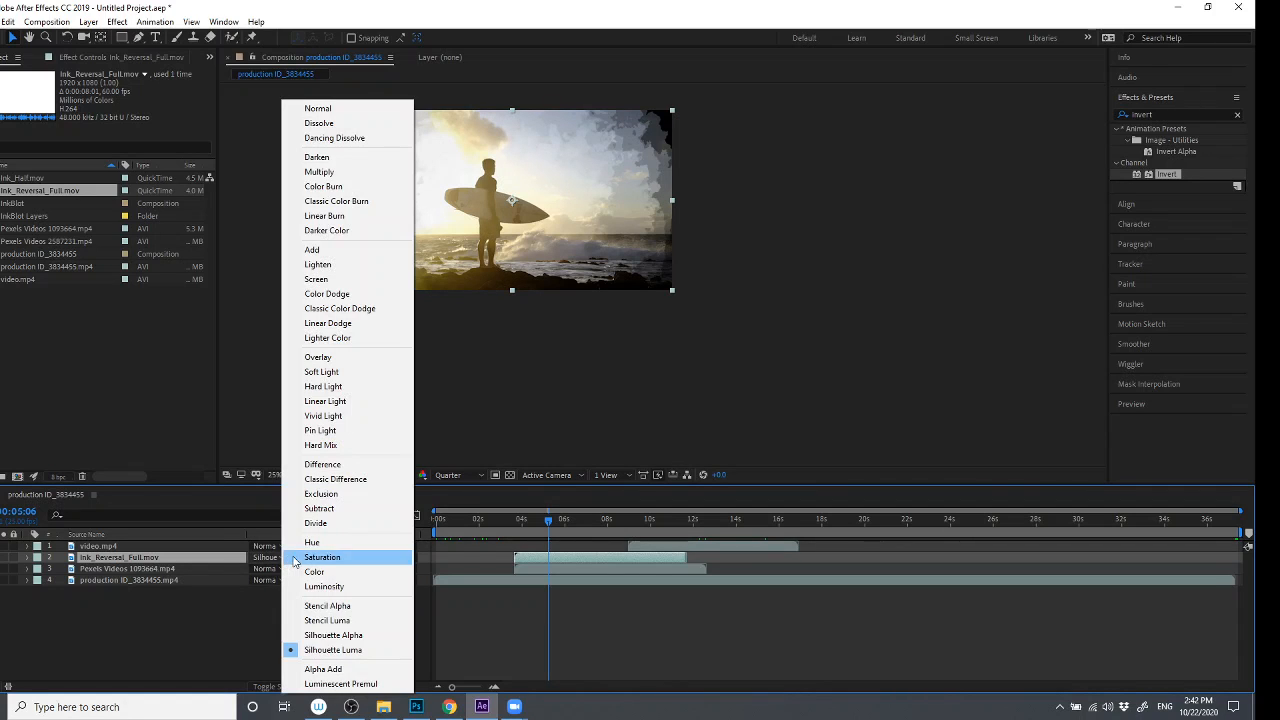
click(318, 108)
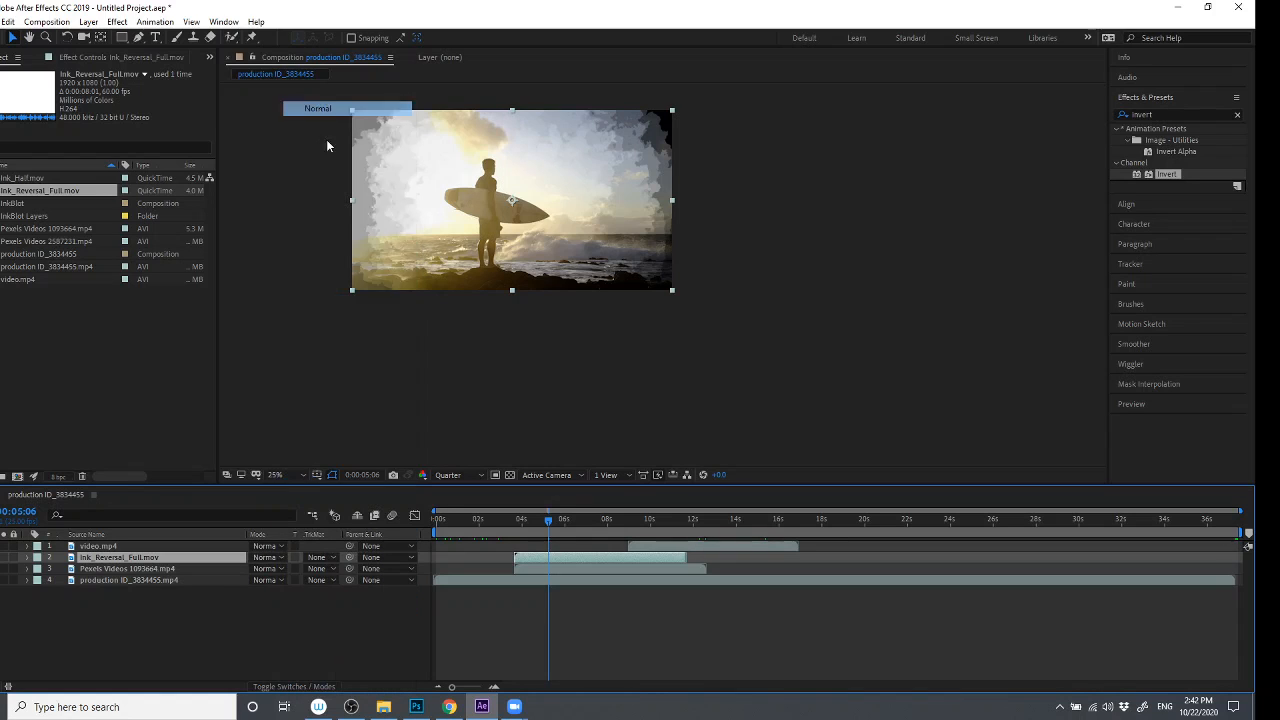
- Try Ink_Reversal_Full.mov as an alpha matte for the Pexels Videos 1093664.mp4 layer and scrub through the result
click(312, 568)
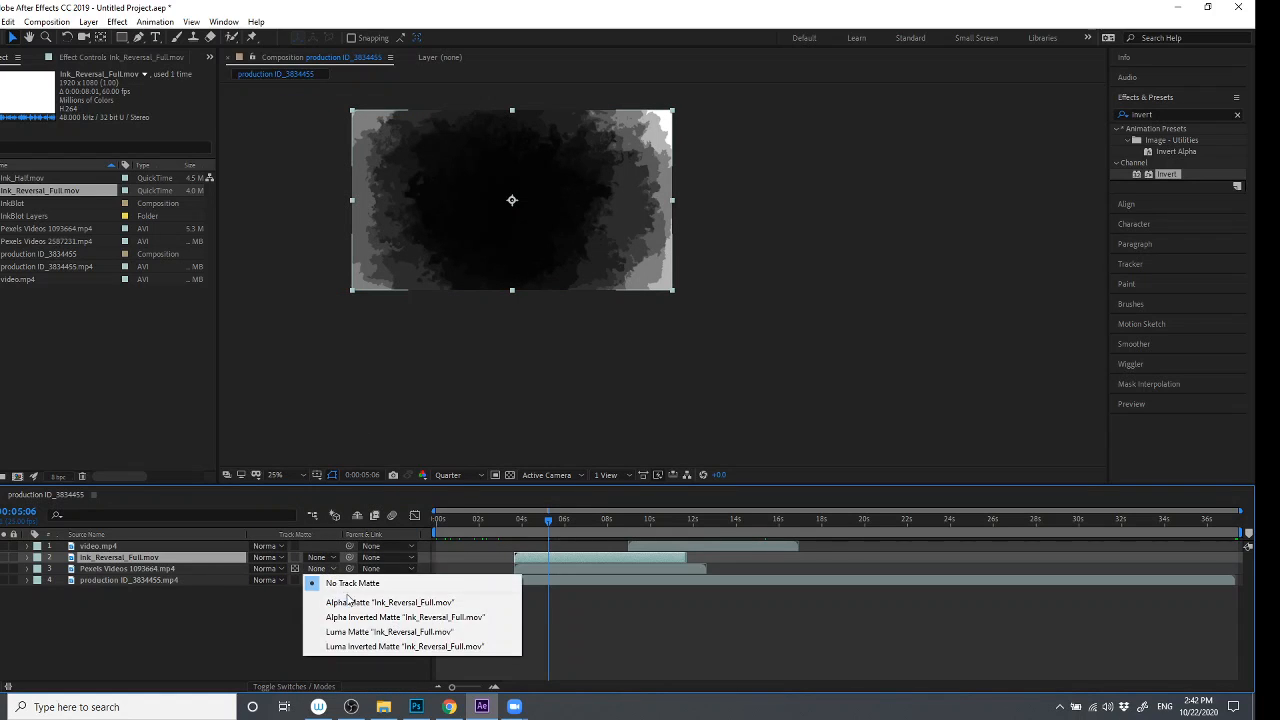
click(350, 603)
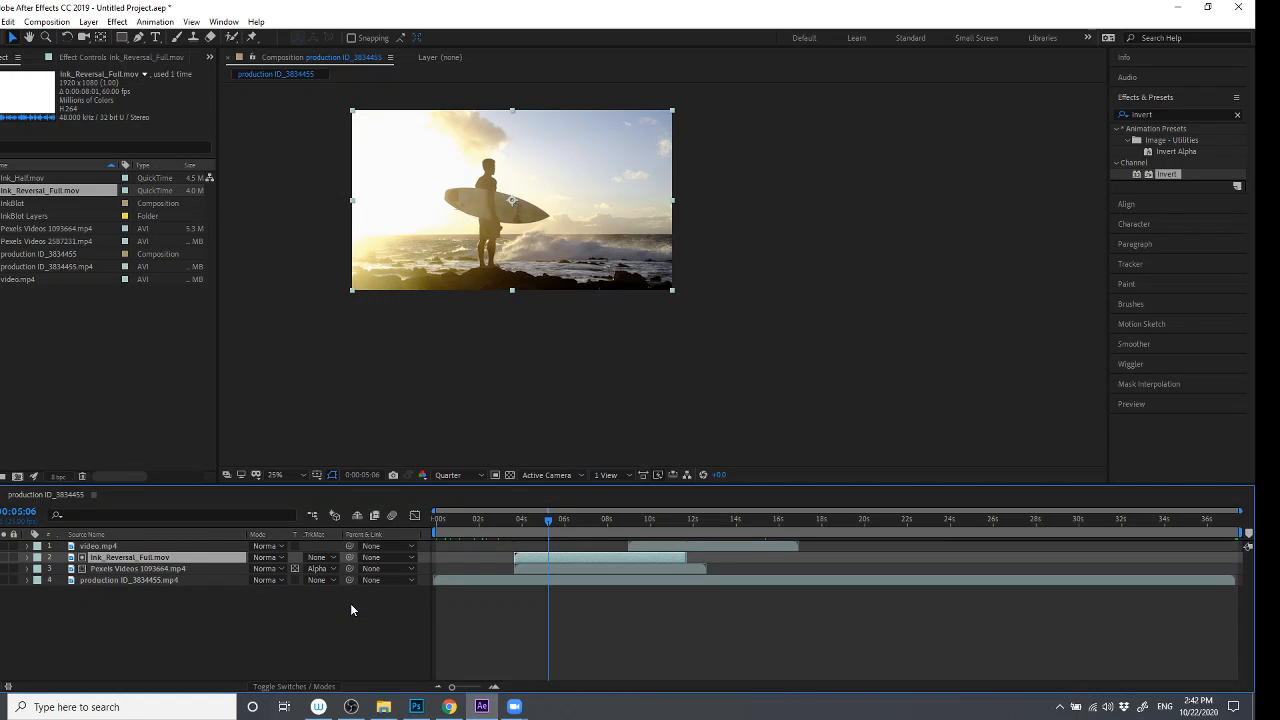
drag(546, 527, 571, 533)
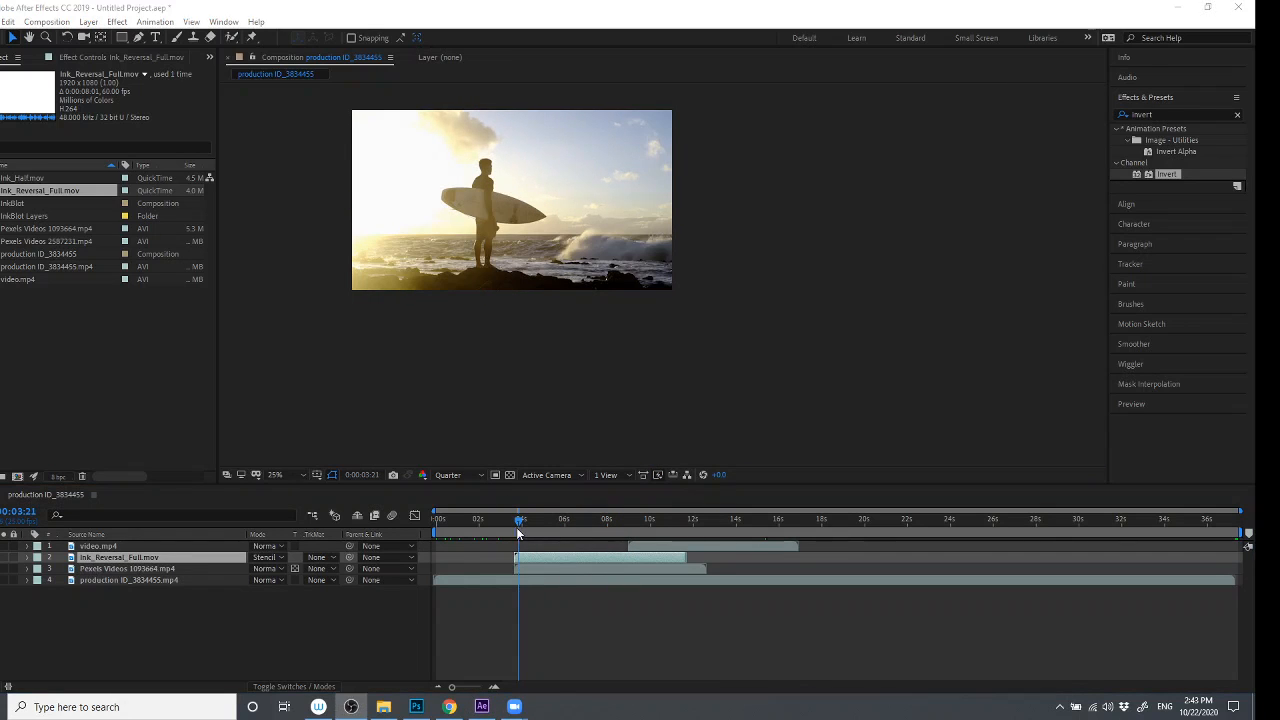
- Move the playhead to 0:00:04:10 and set the Ink_Reversal_Full.mov layer's blending mode to Stencil Luma
drag(518, 522, 530, 523)
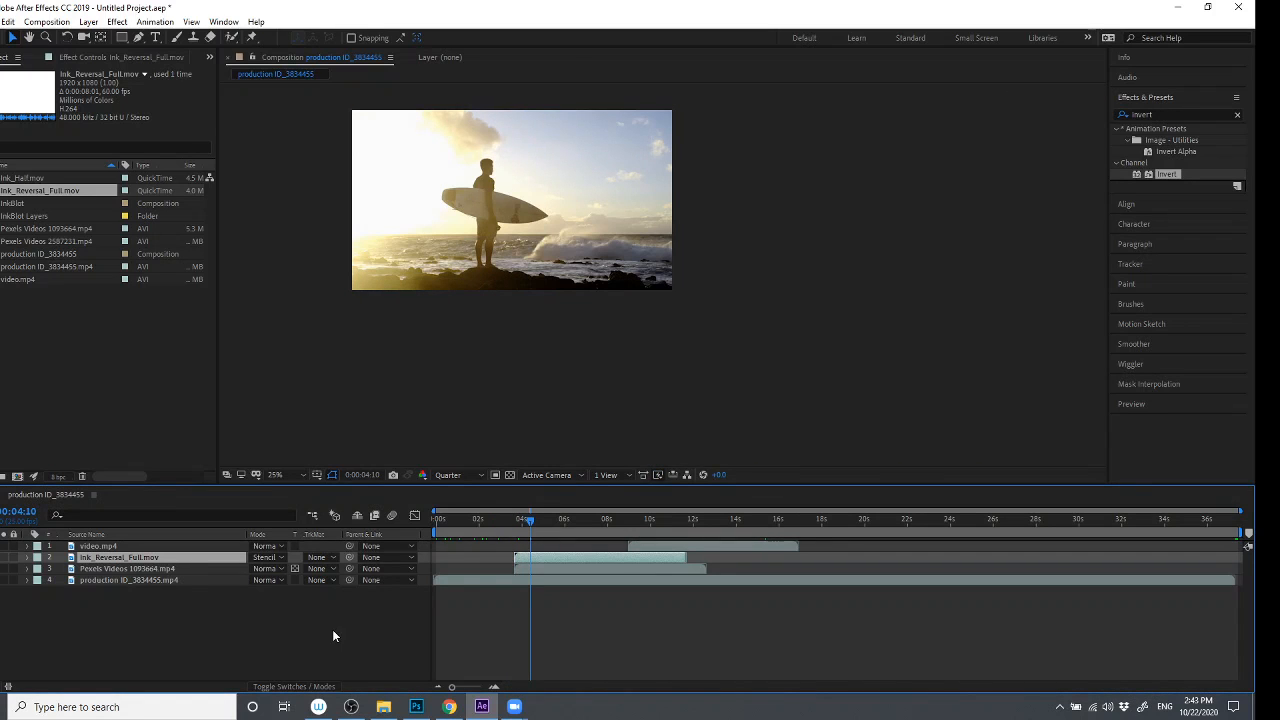
click(271, 560)
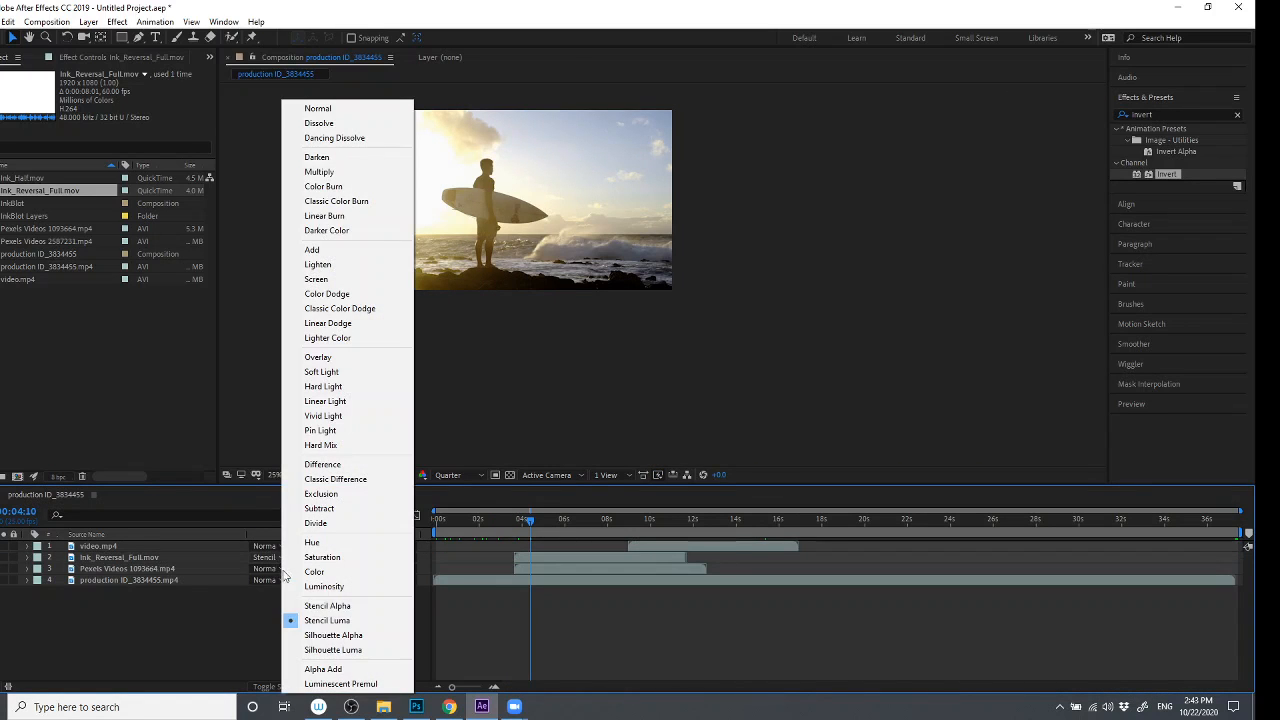
click(314, 621)
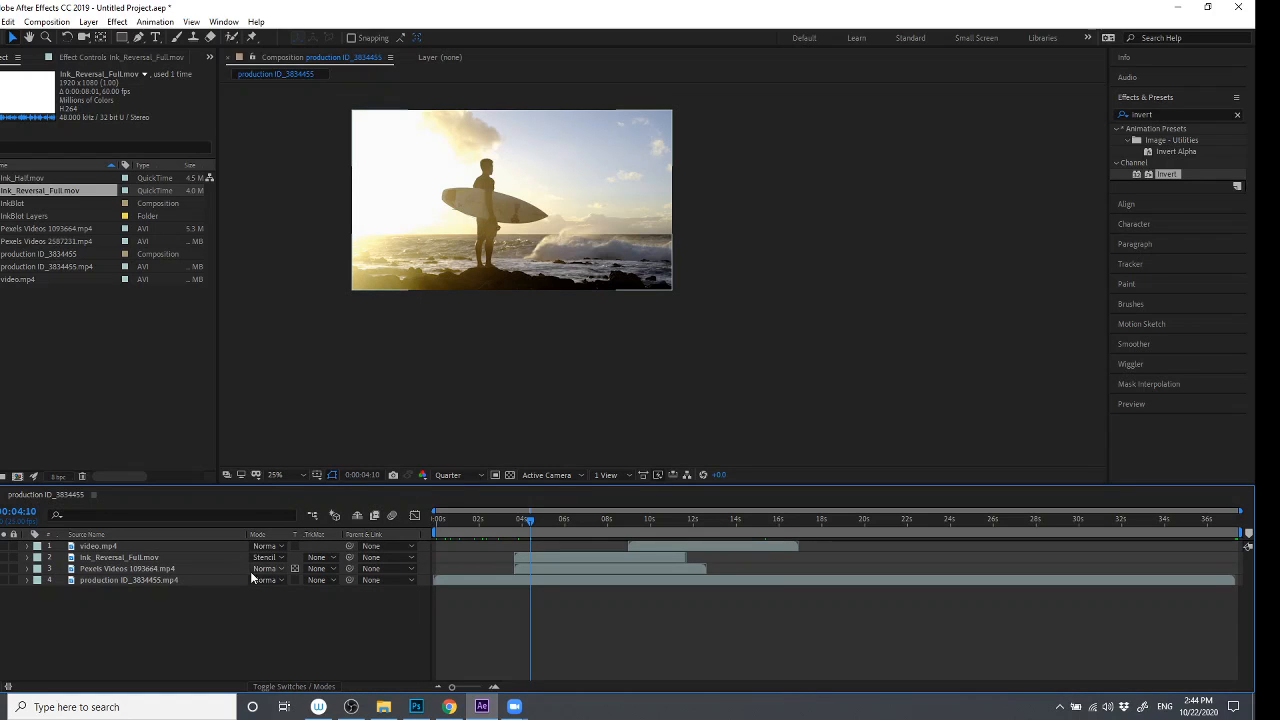
- Try Ink_Reversal_Full.mov as a luma matte for the Pexels Videos 1093664.mp4 layer at 0:00:04:14, and remove the track matte
click(94, 570)
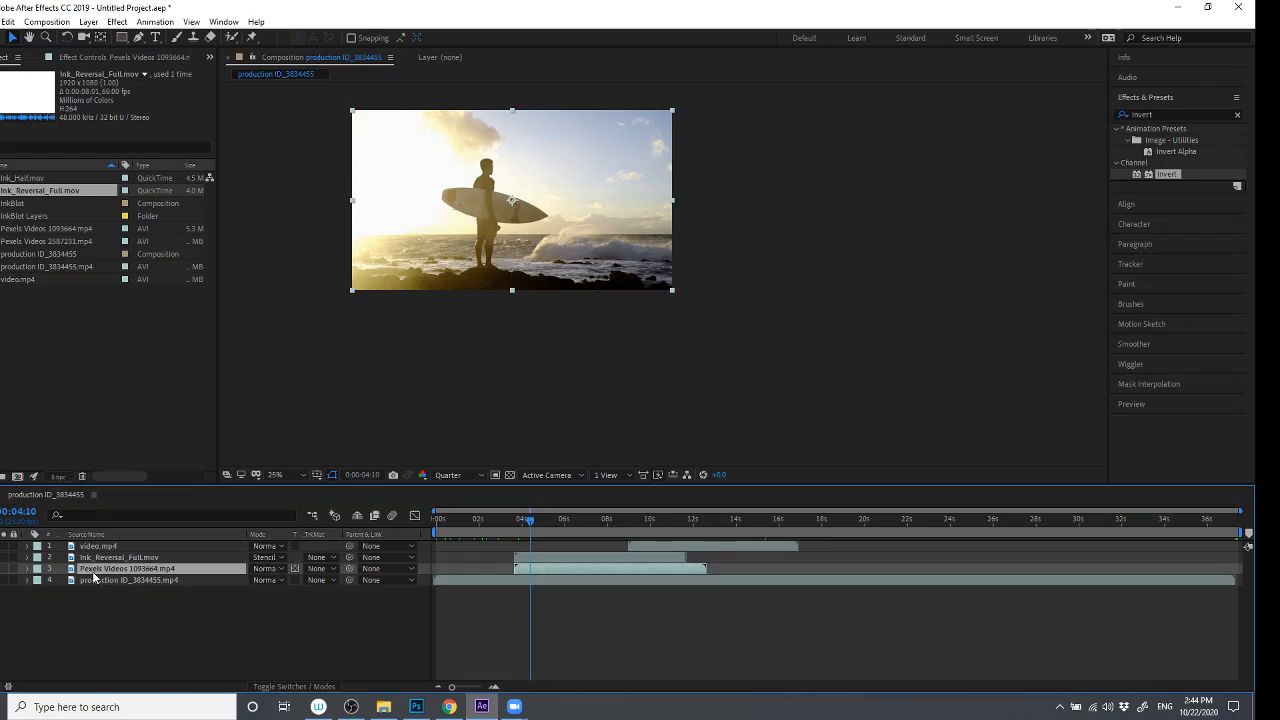
click(320, 569)
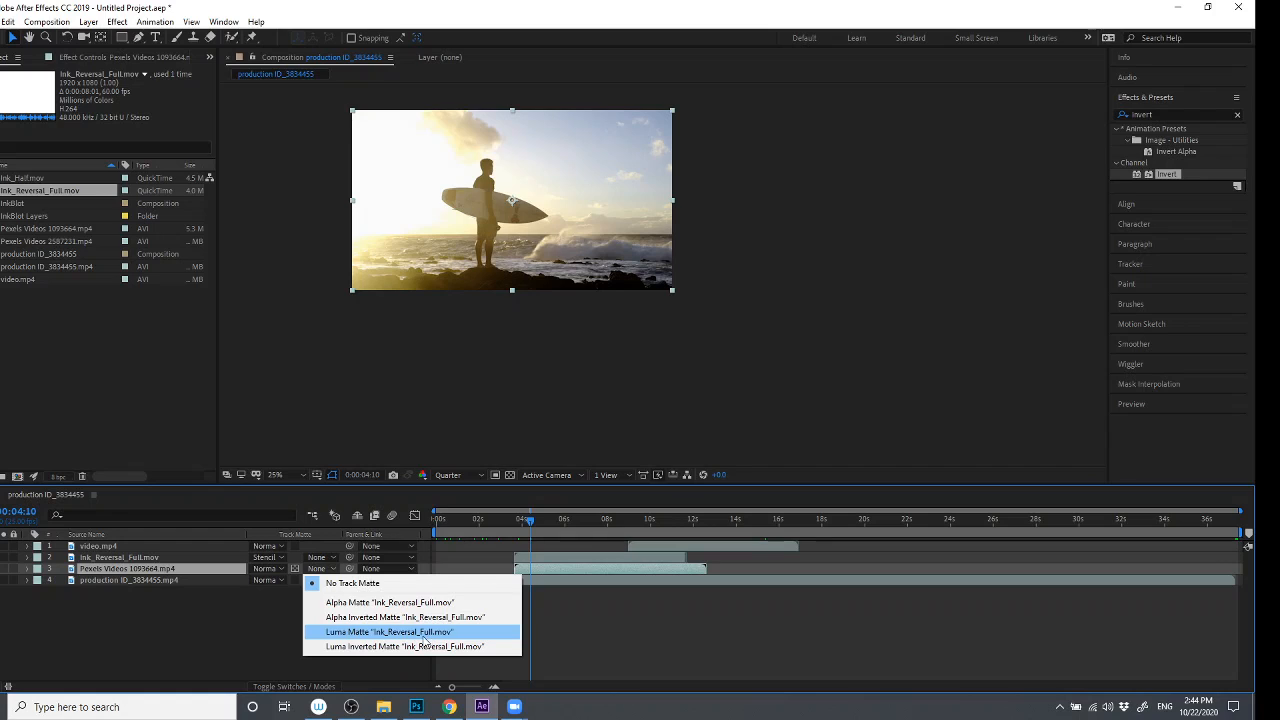
click(372, 633)
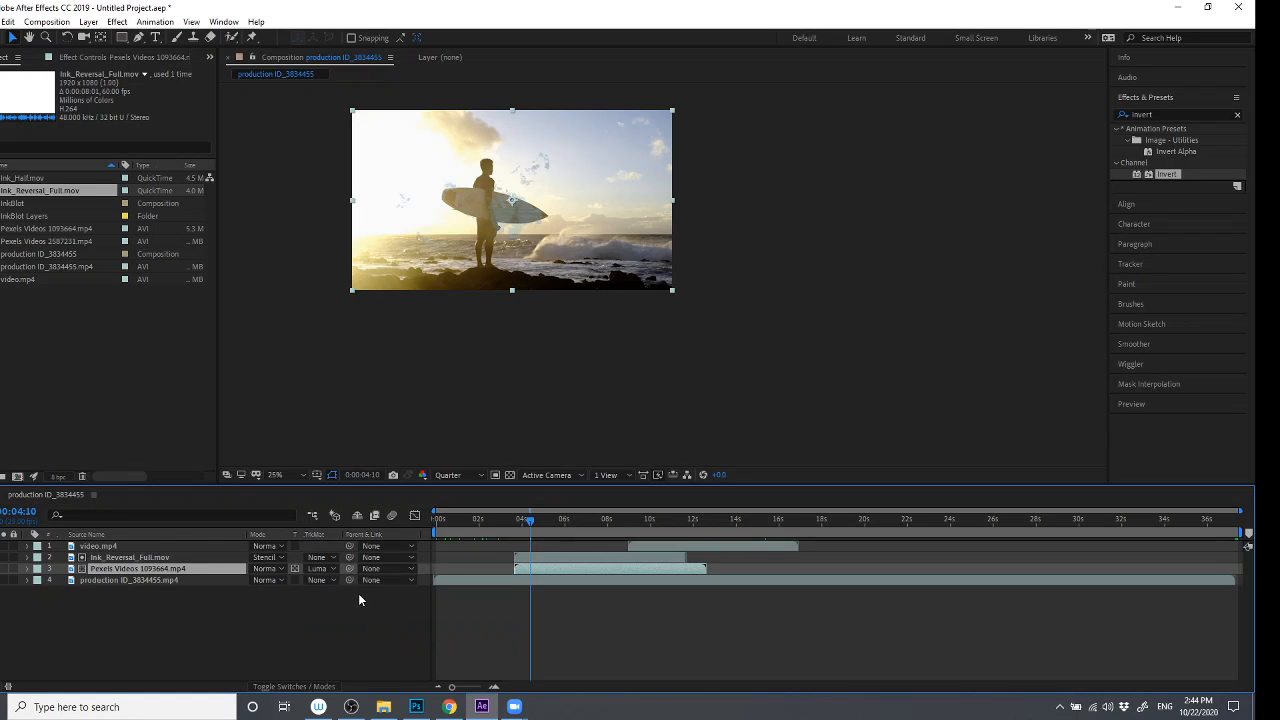
mouse_move(531, 526)
mouse_down()
mouse_move(565, 525)
mouse_move(532, 523)
mouse_up()
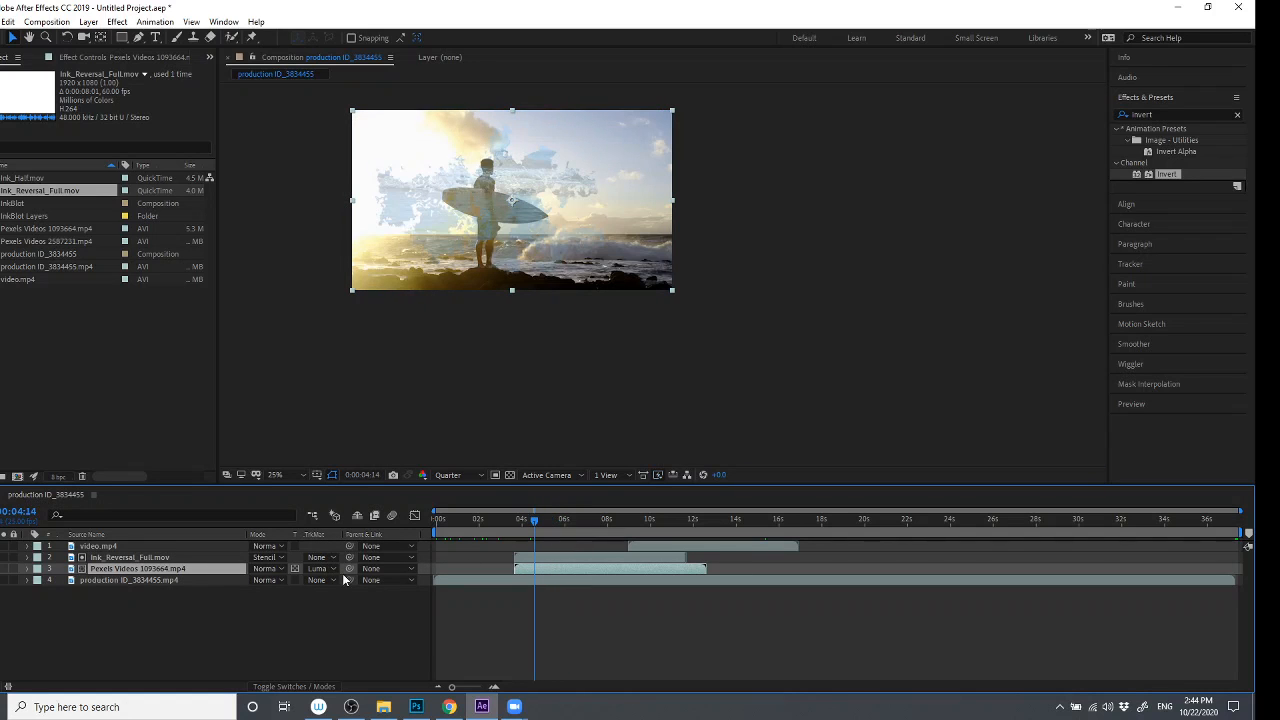
click(322, 568)
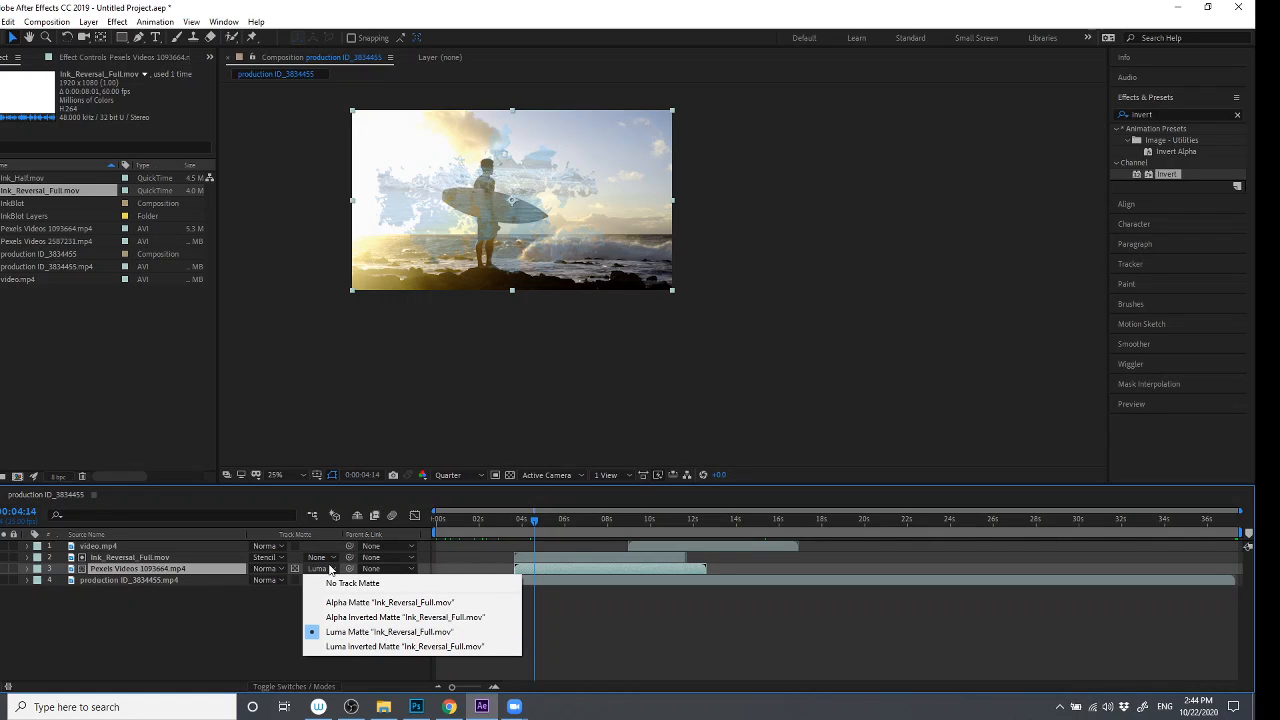
click(250, 603)
click(315, 568)
click(350, 583)
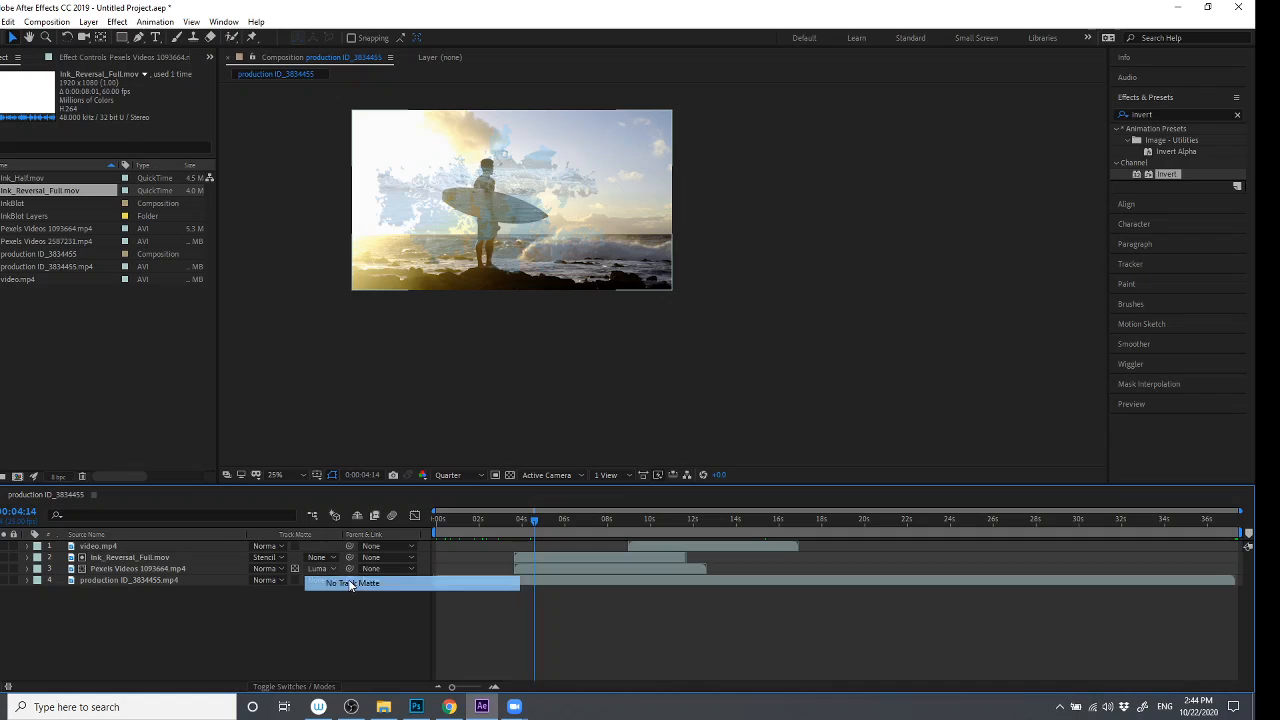
- Open the Ink_Reversal_Full.mov layer on its own, examine how its ink spreads up to 0:00:05:01, and close that view
click(164, 557)
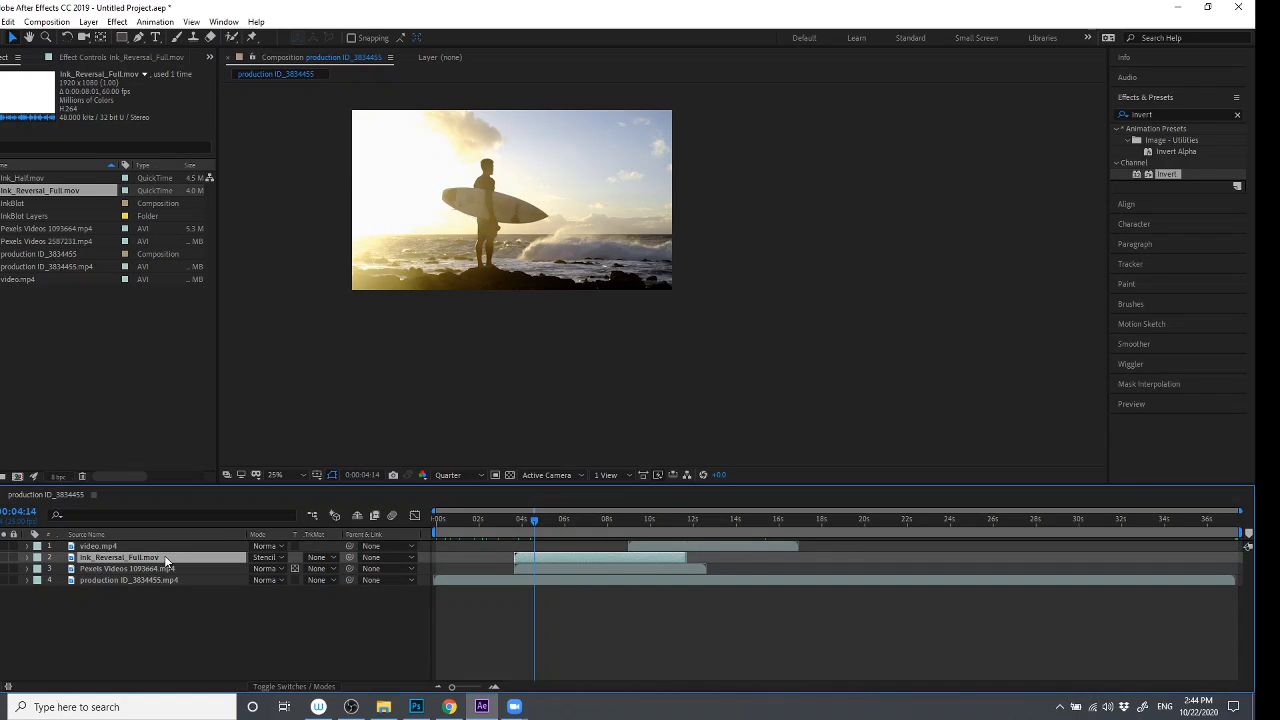
double_click(145, 561)
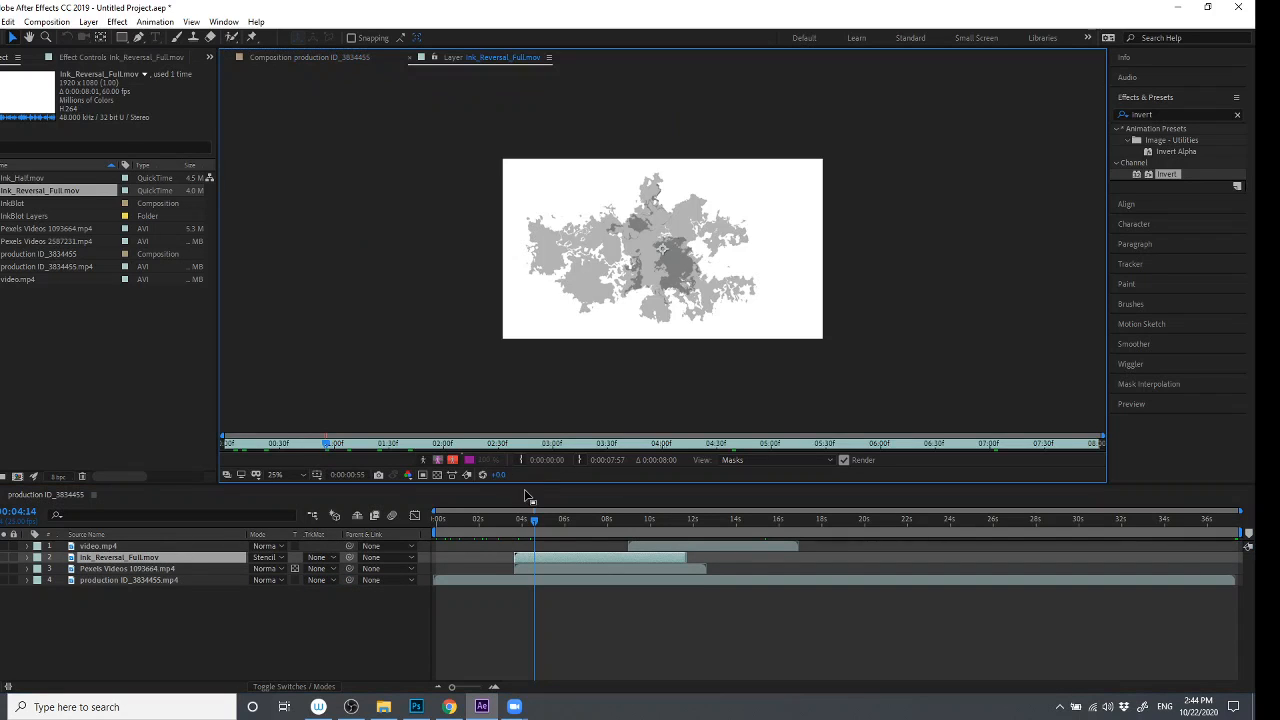
mouse_move(534, 521)
mouse_down()
mouse_move(565, 527)
mouse_move(532, 527)
mouse_move(544, 527)
mouse_up()
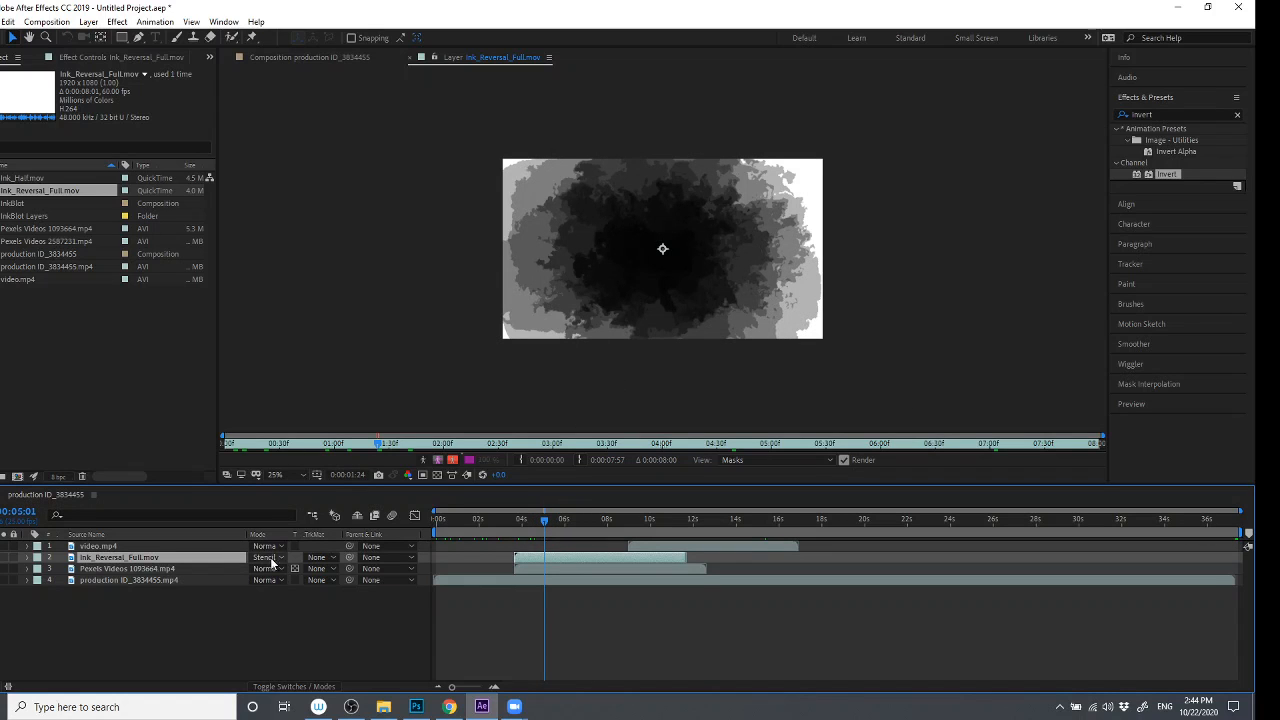
click(412, 58)
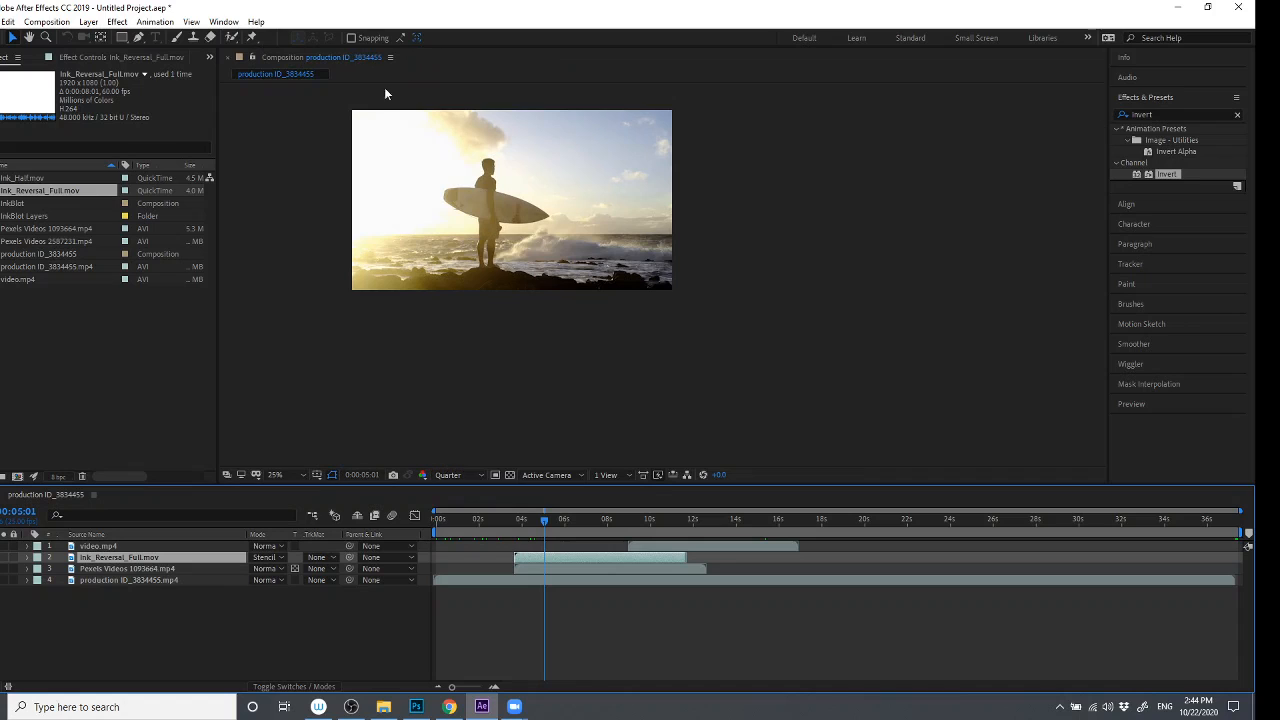
- Set the Pexels Videos 1093664.mp4 layer's track matte to Luma Inverted Matte from Ink_Reversal_Full.mov and check the reveal at 0:00:04:14
click(168, 571)
click(318, 568)
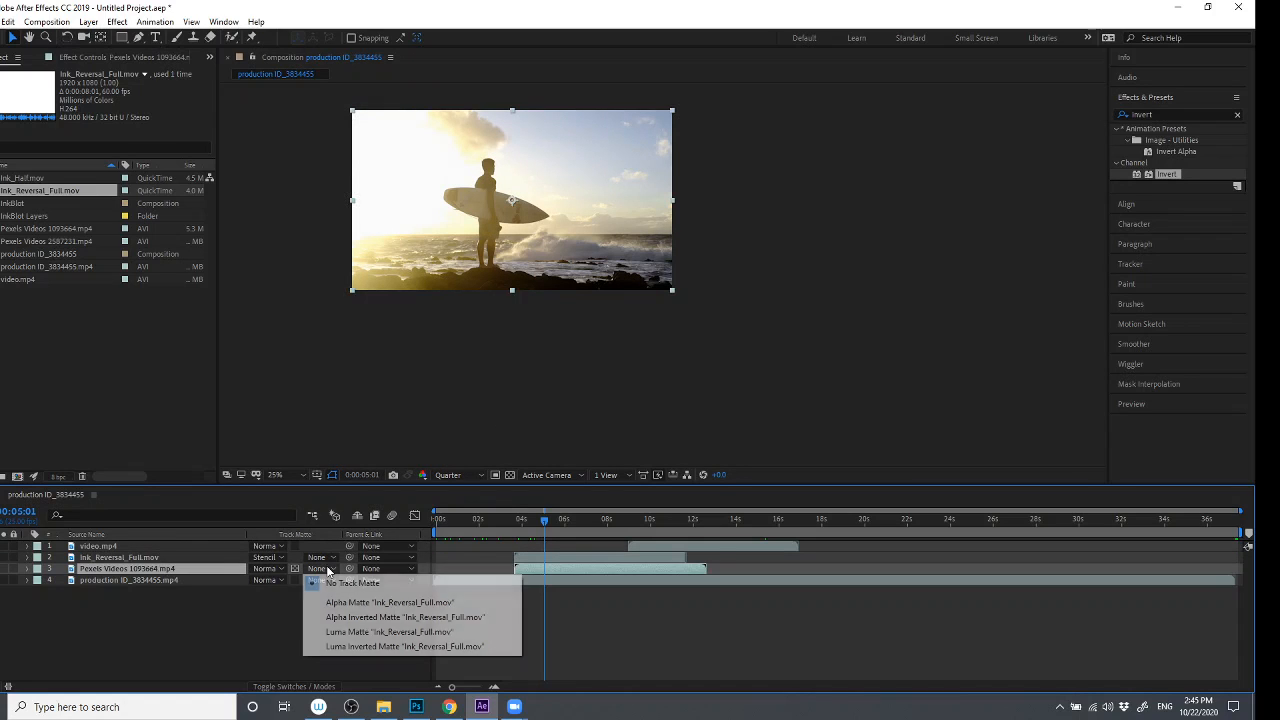
click(407, 647)
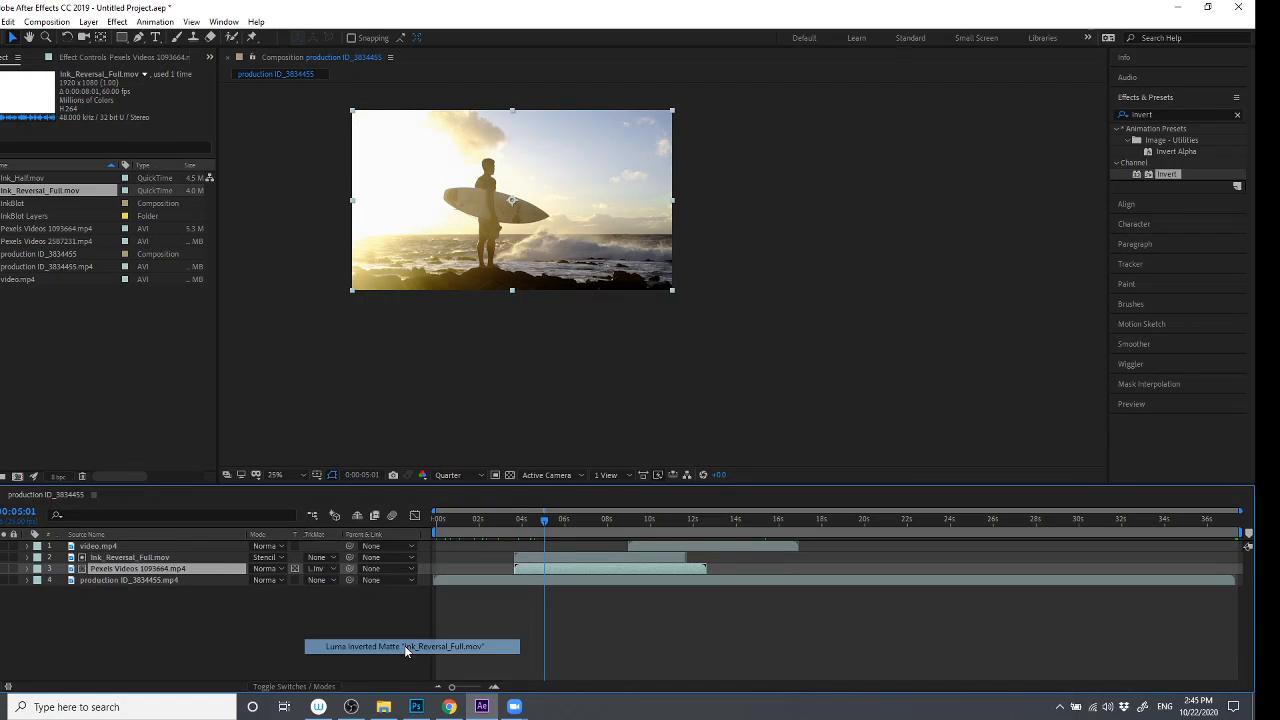
mouse_move(544, 523)
mouse_down()
mouse_move(510, 513)
mouse_move(533, 520)
mouse_up()
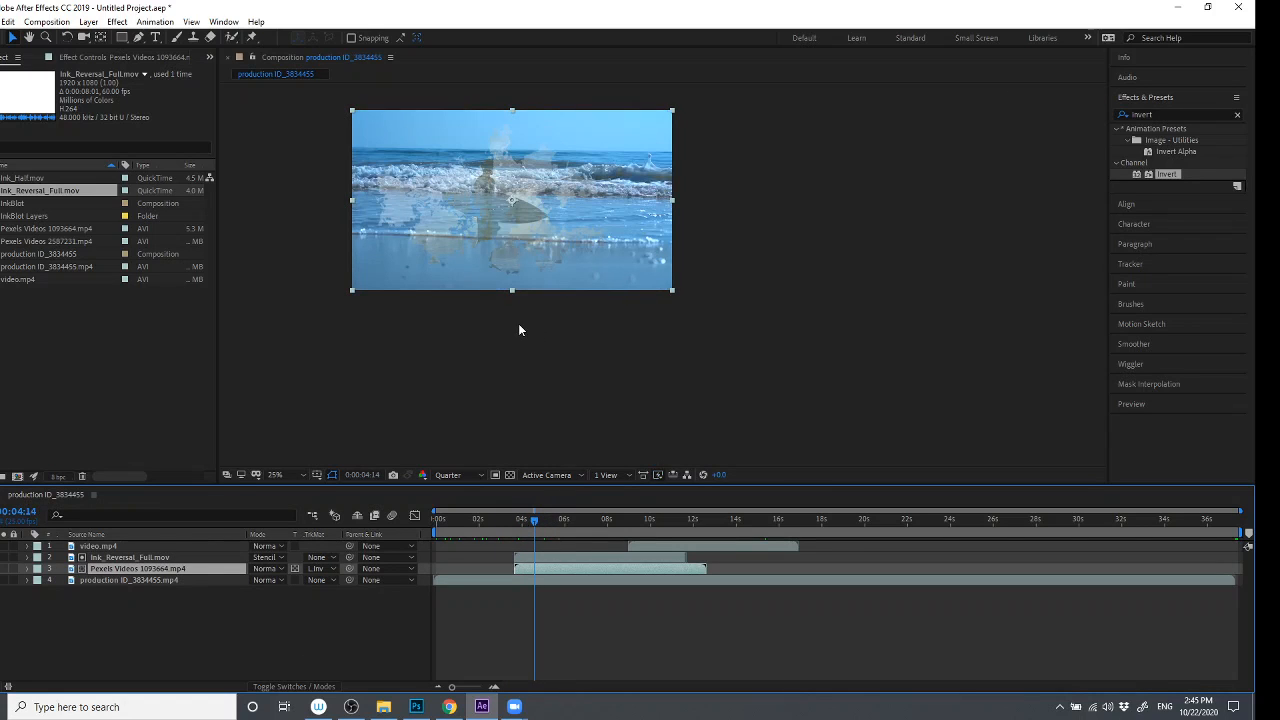
click(518, 323)
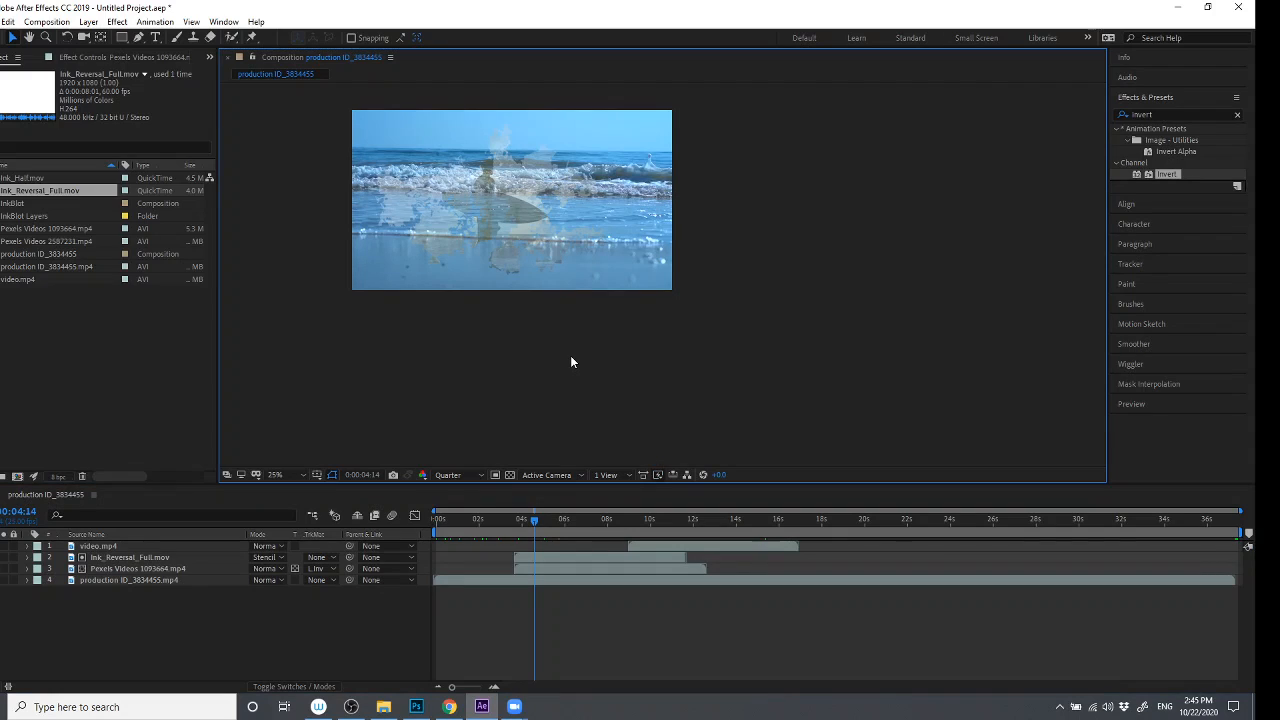
- Enlarge the composition preview to 50%, centre the frame, and review the ink reveal up to 0:00:08:11
key(ctrl+z)
key(ctrl+z)
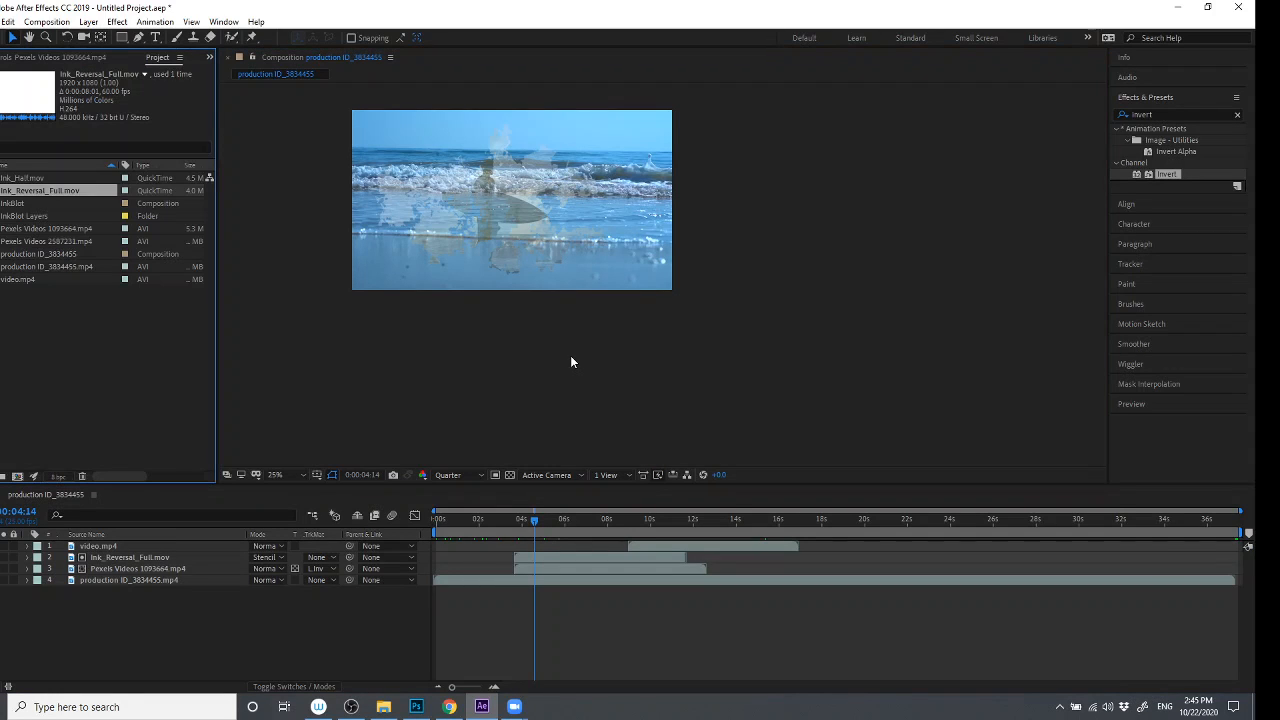
click(528, 360)
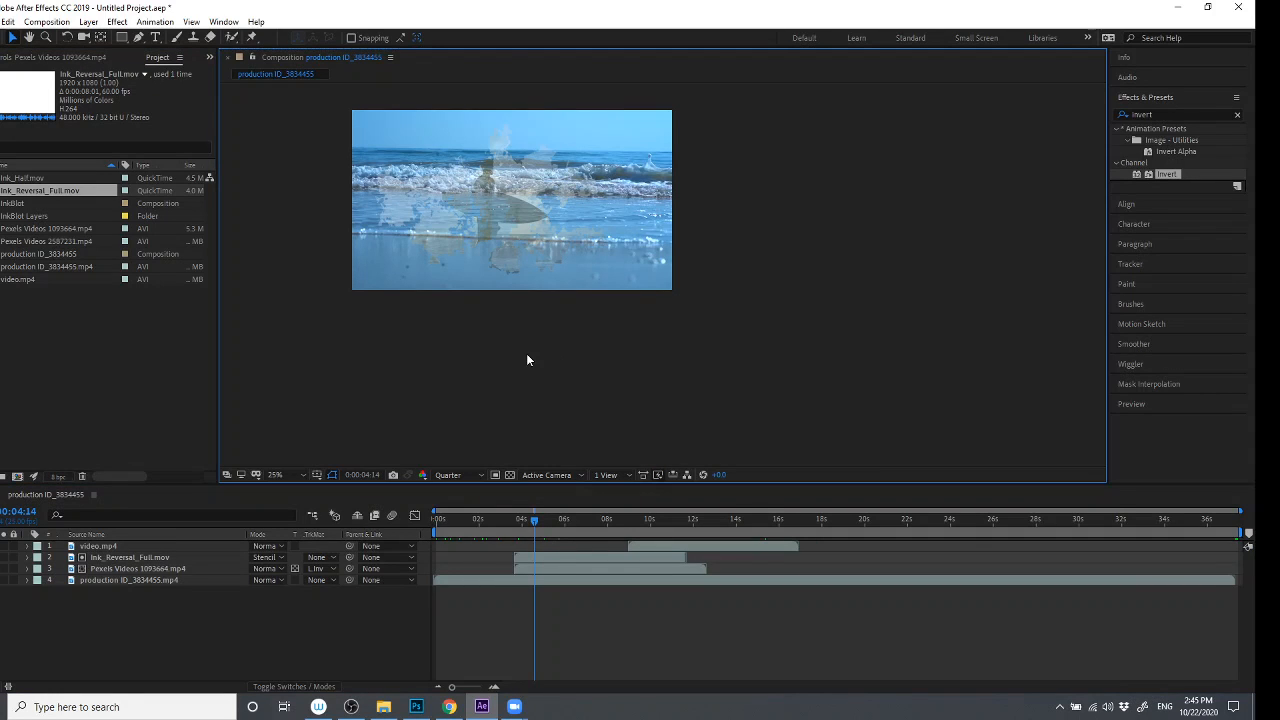
key(period)
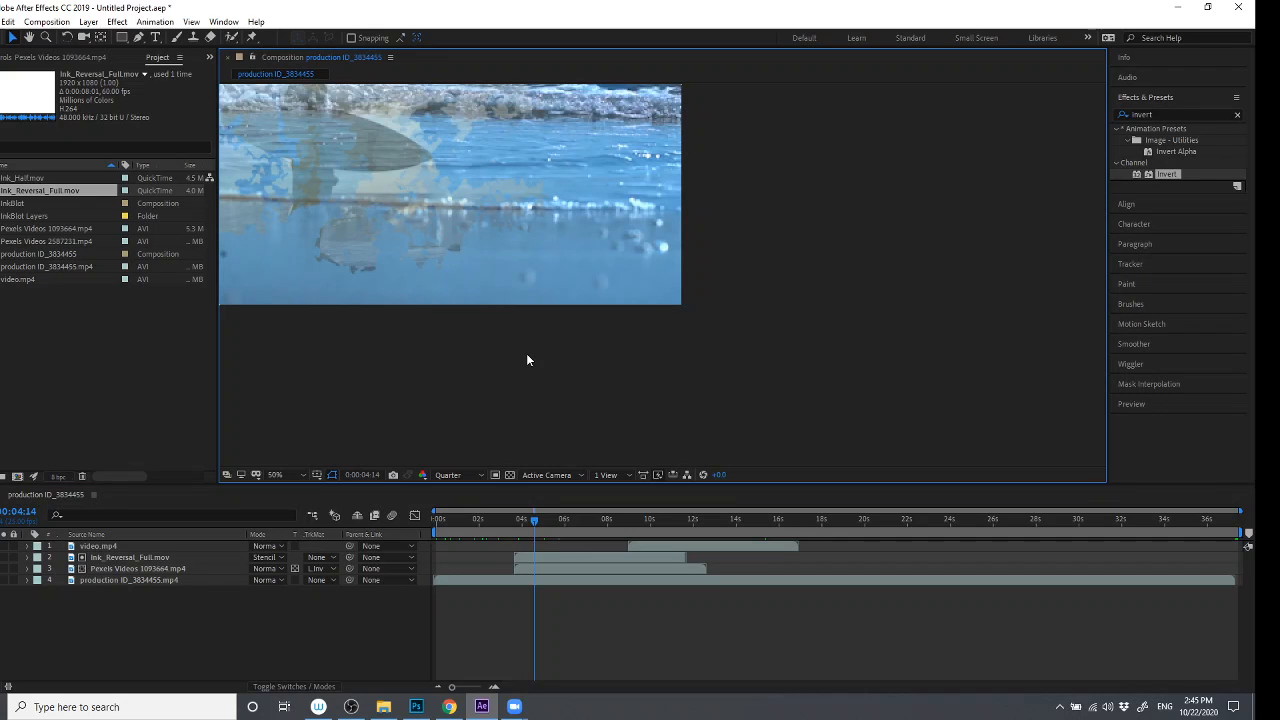
key(h)
drag(526, 354, 808, 508)
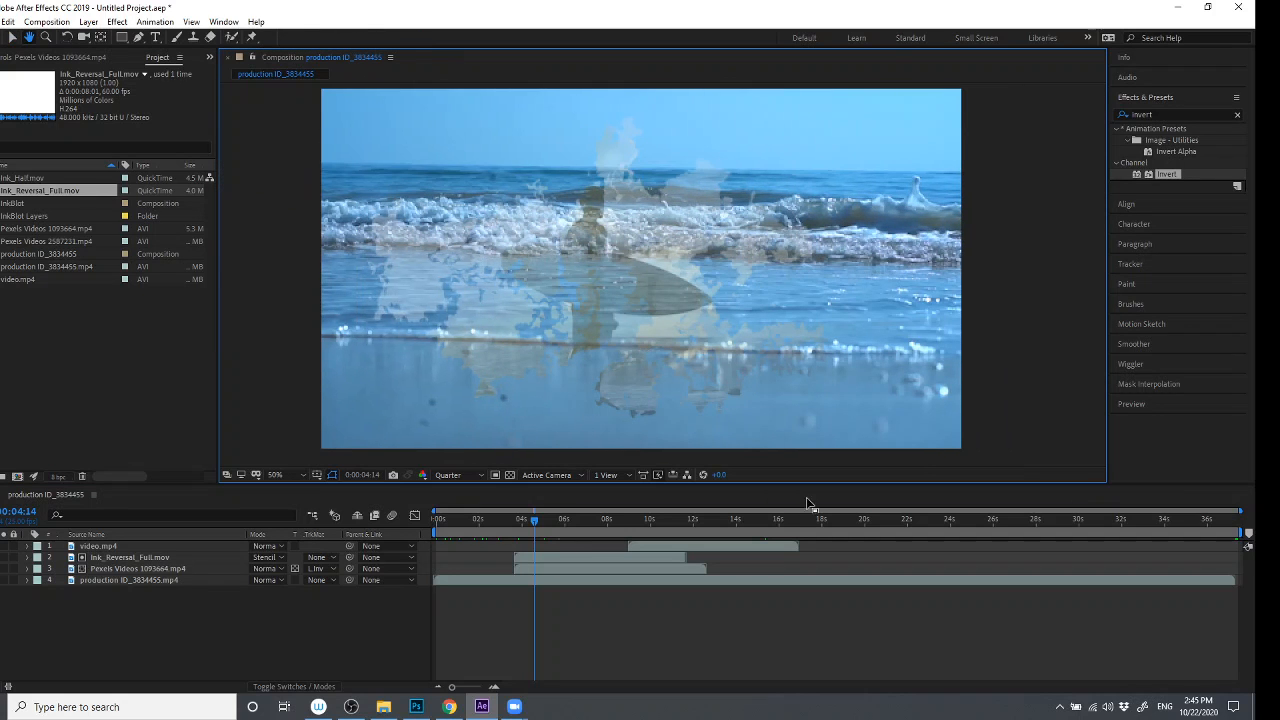
key(v)
drag(530, 524, 617, 533)
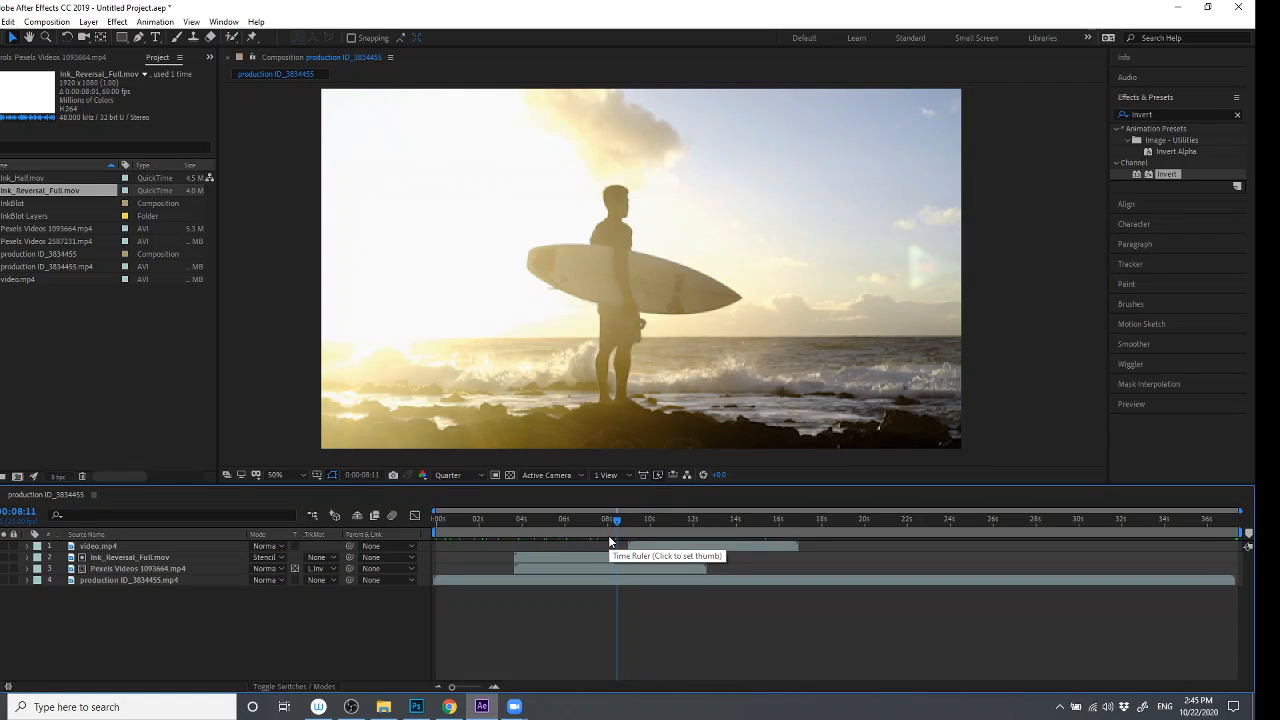
- Move the playhead to 0:00:09:05 and add another Ink_Reversal_Full.mov layer there, directly above video.mp4
mouse_move(621, 520)
mouse_down()
mouse_move(632, 519)
mouse_move(598, 519)
mouse_move(633, 521)
mouse_up()
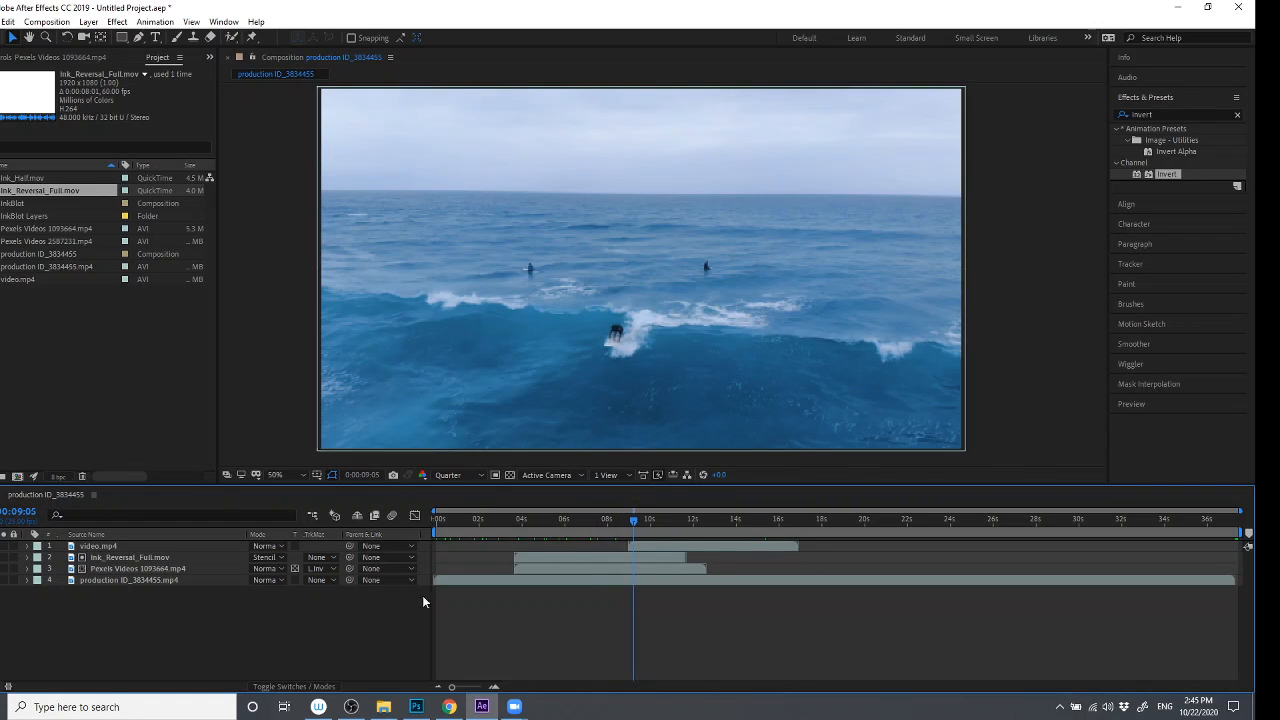
click(38, 195)
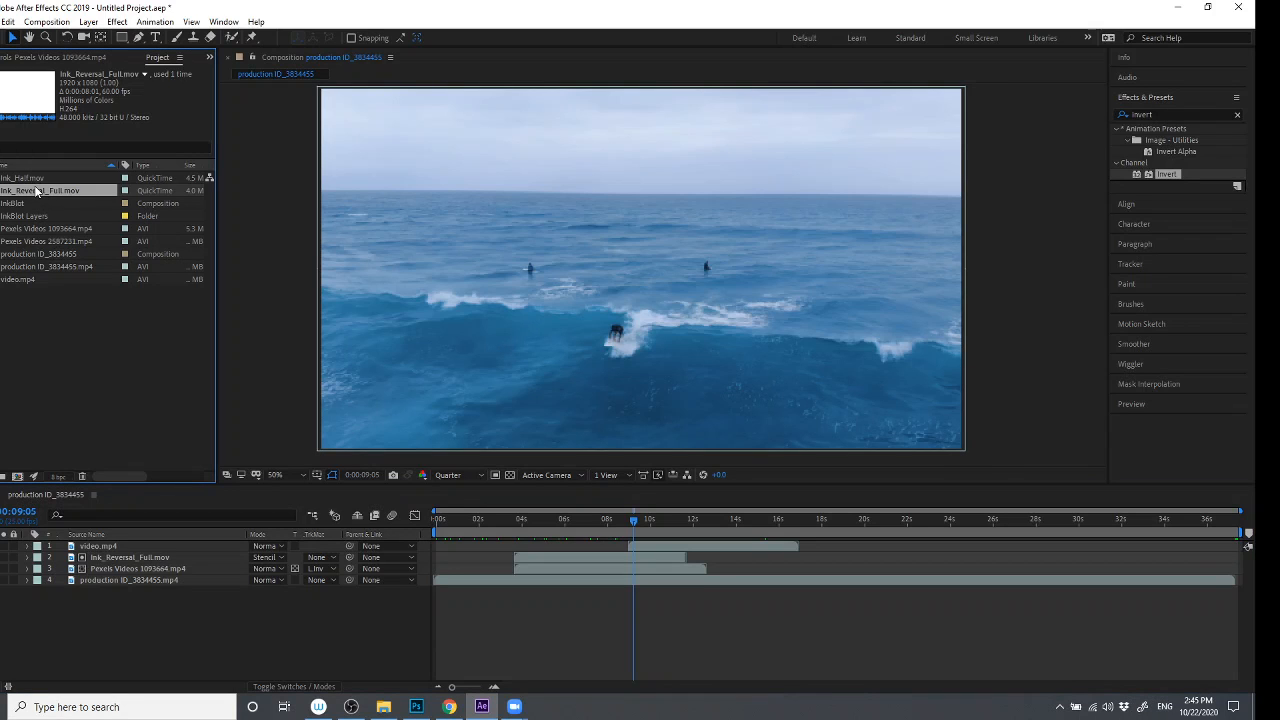
mouse_move(38, 192)
mouse_down()
mouse_move(265, 290)
mouse_move(560, 529)
mouse_move(634, 557)
mouse_move(700, 551)
mouse_move(661, 546)
mouse_up()
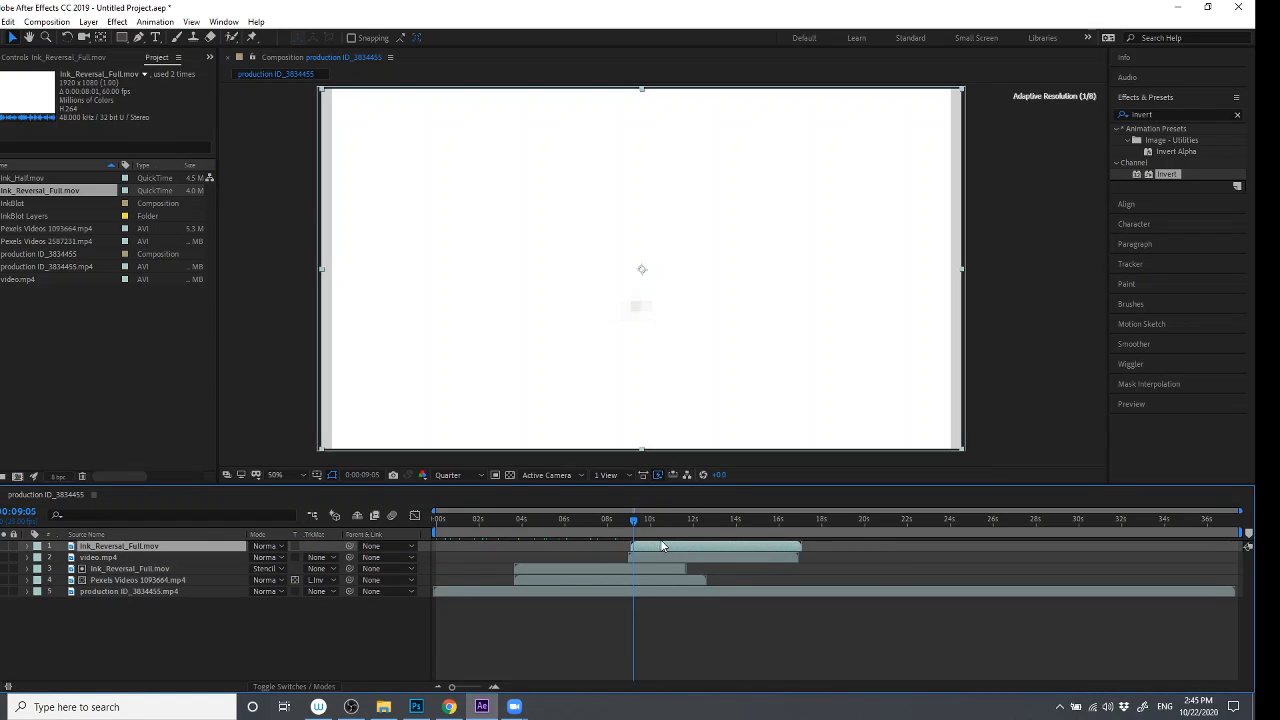
- Set the new Ink_Reversal_Full.mov layer's blending mode to Stencil Luma and video.mp4's track matte to Luma Inverted Matte from it
click(265, 546)
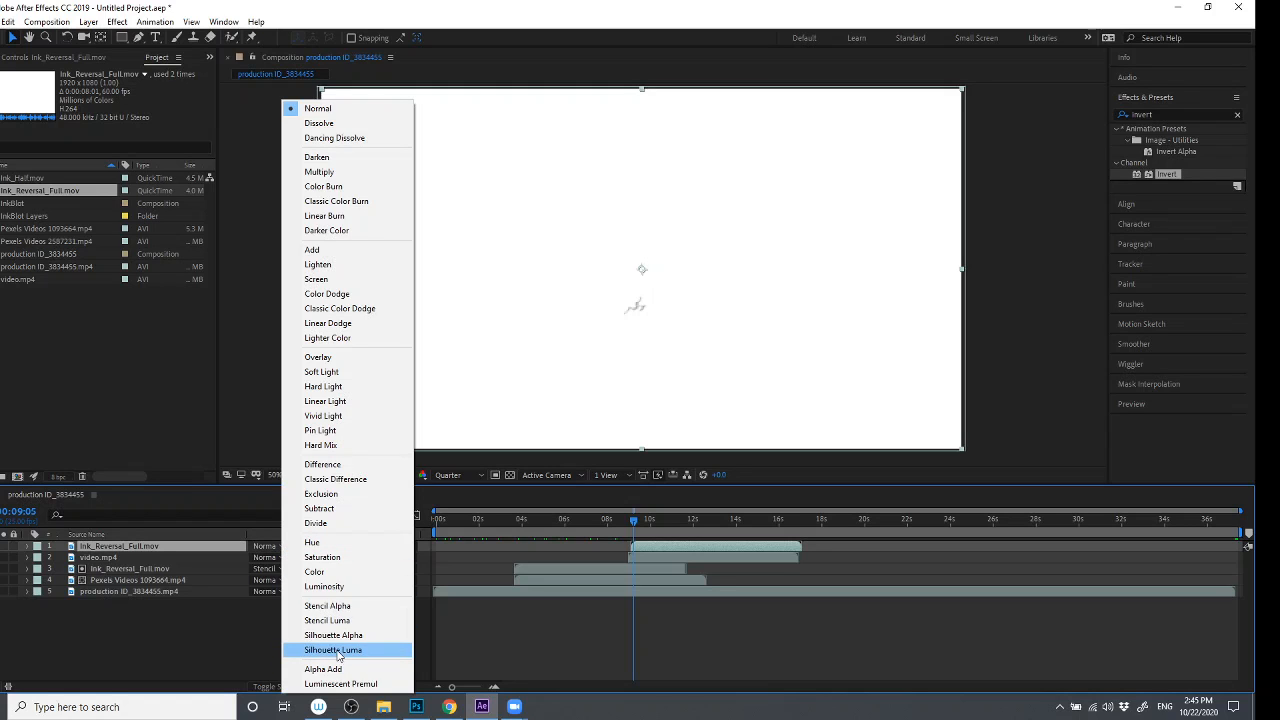
click(336, 622)
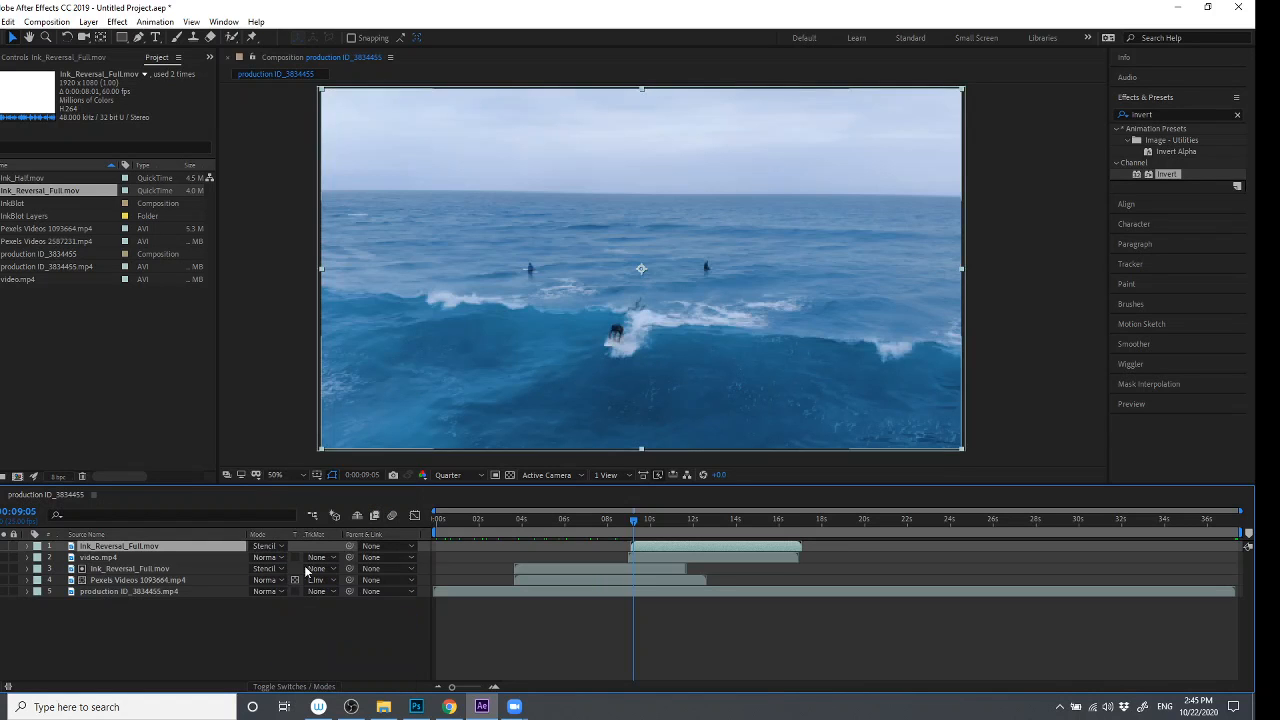
click(322, 560)
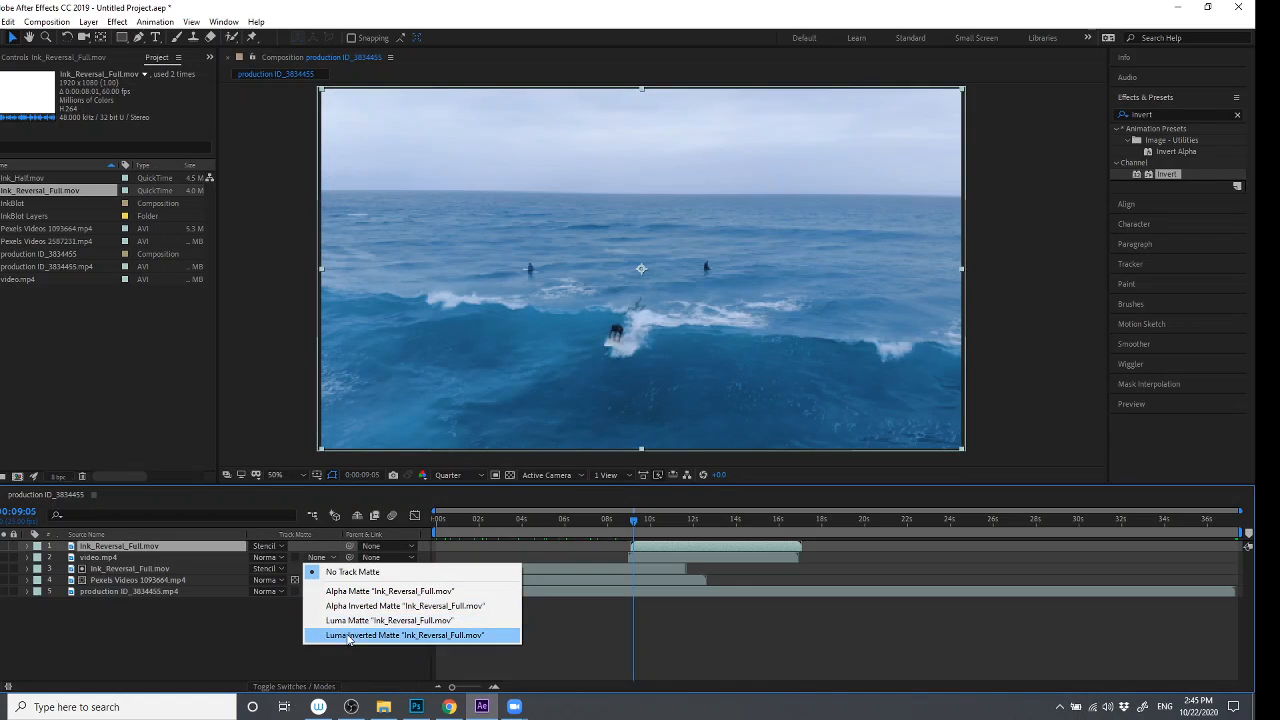
click(369, 636)
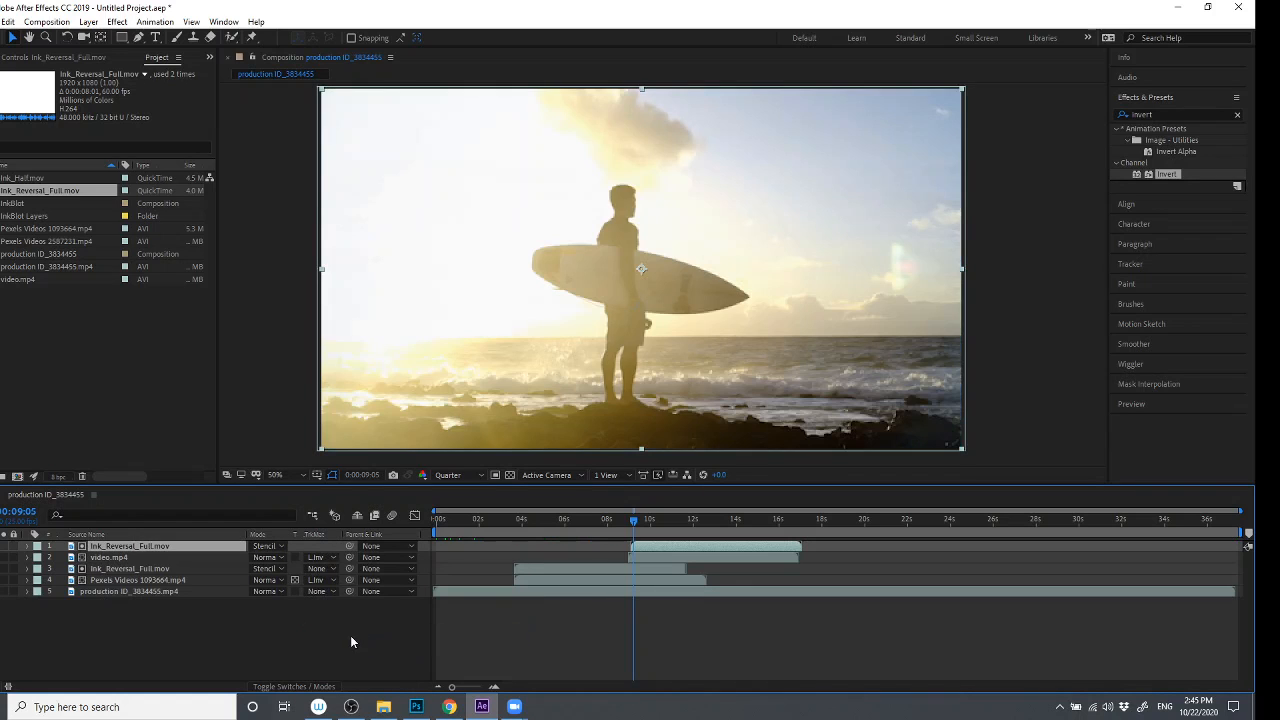
- Check the ink transition into video.mp4 up to 0:00:10:19 and delete the topmost Ink_Reversal_Full.mov layer
mouse_move(636, 520)
mouse_down()
mouse_move(684, 527)
mouse_move(658, 527)
mouse_up()
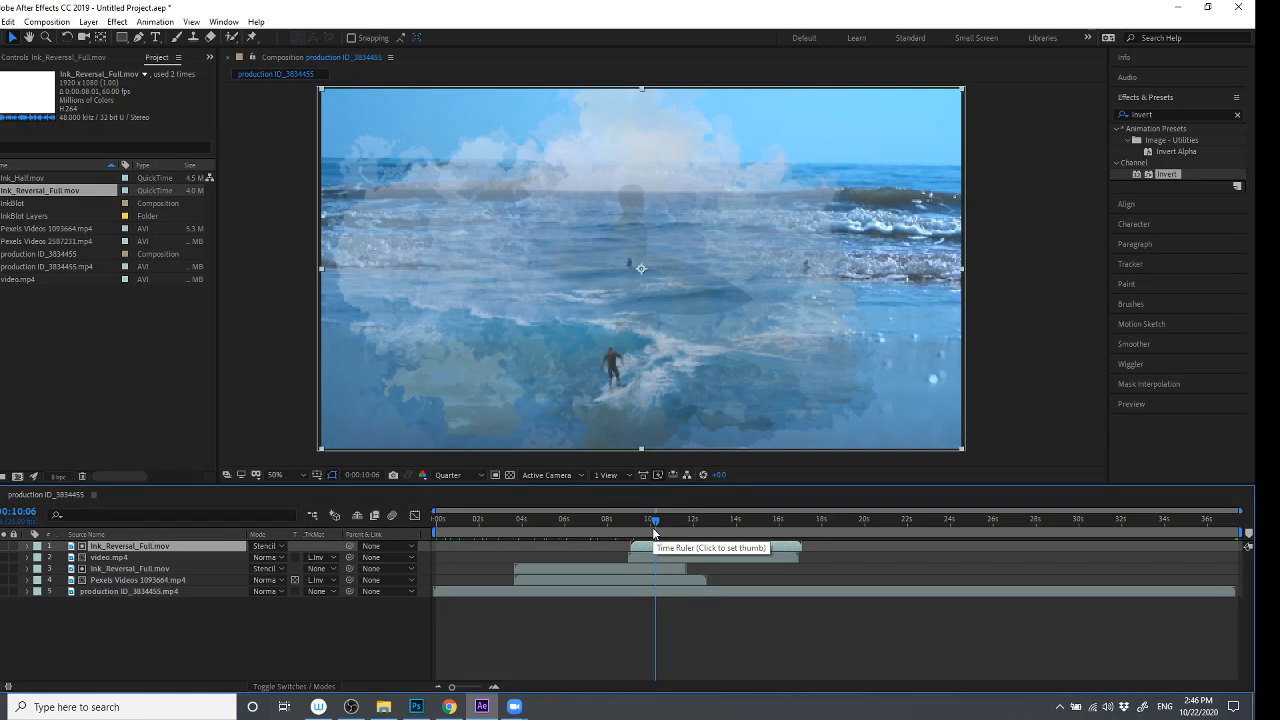
mouse_move(655, 533)
mouse_down()
mouse_move(684, 533)
mouse_move(667, 528)
mouse_up()
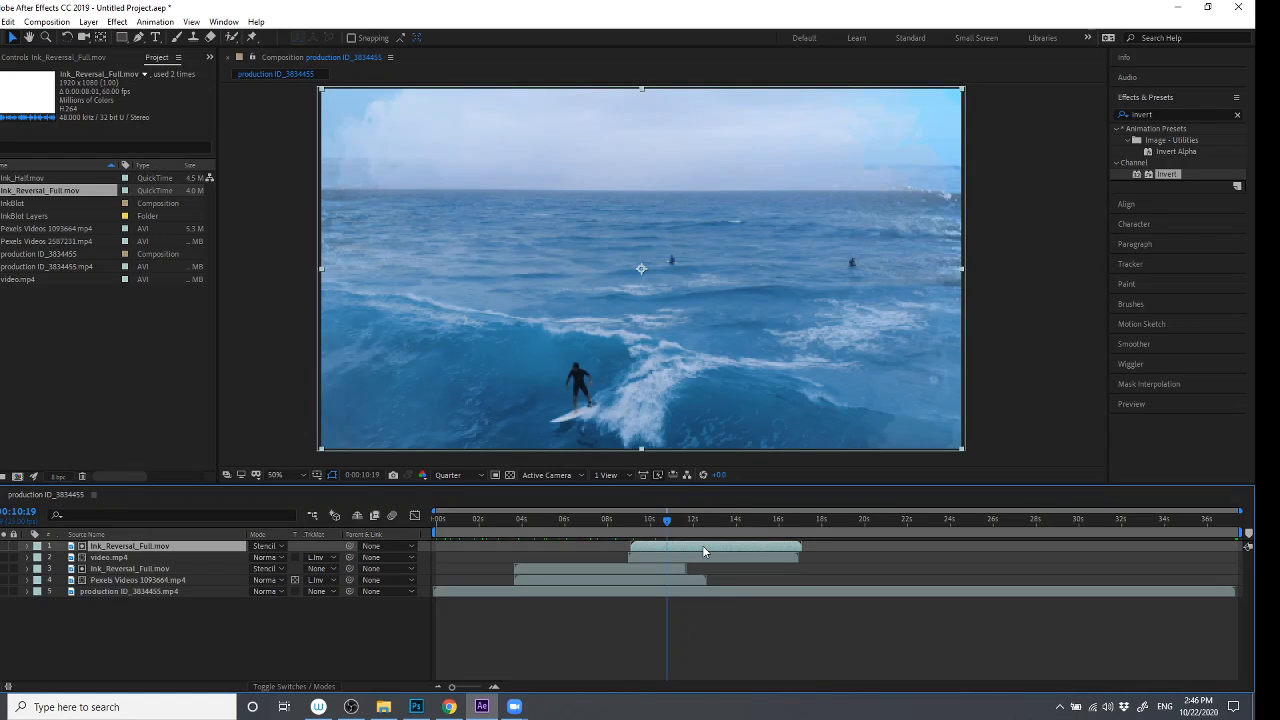
key(Delete)
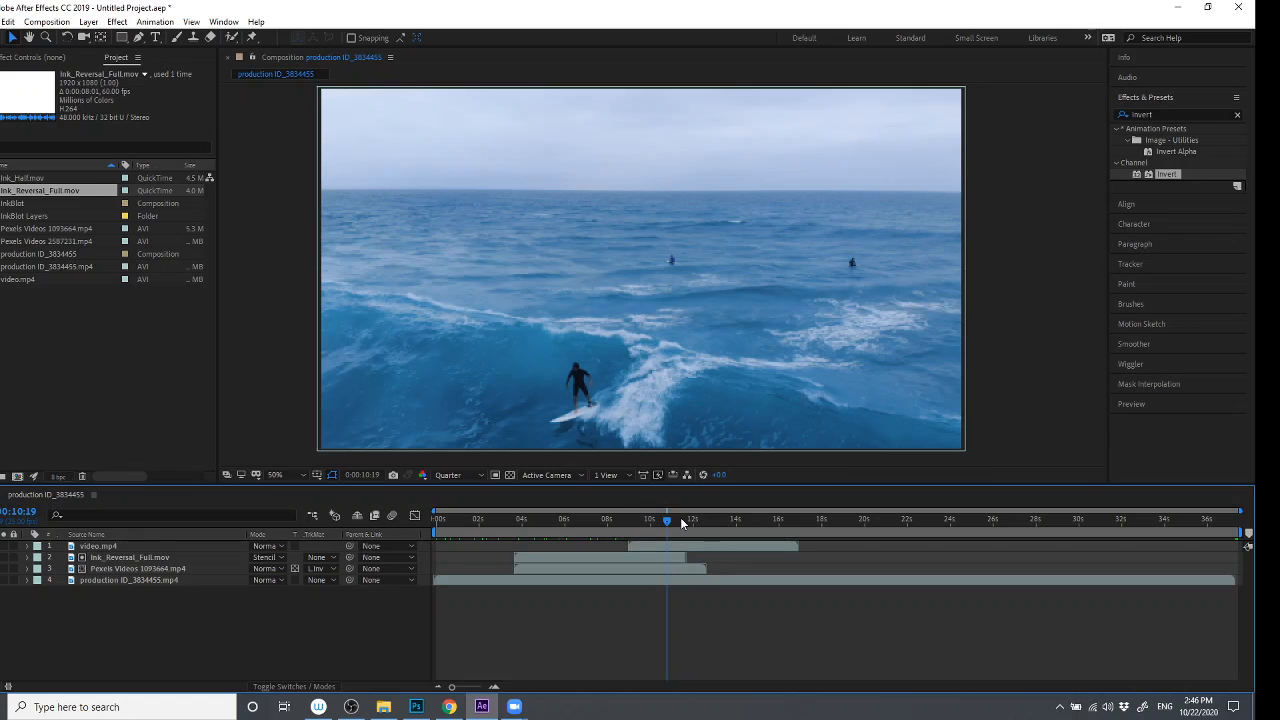
drag(681, 524, 603, 516)
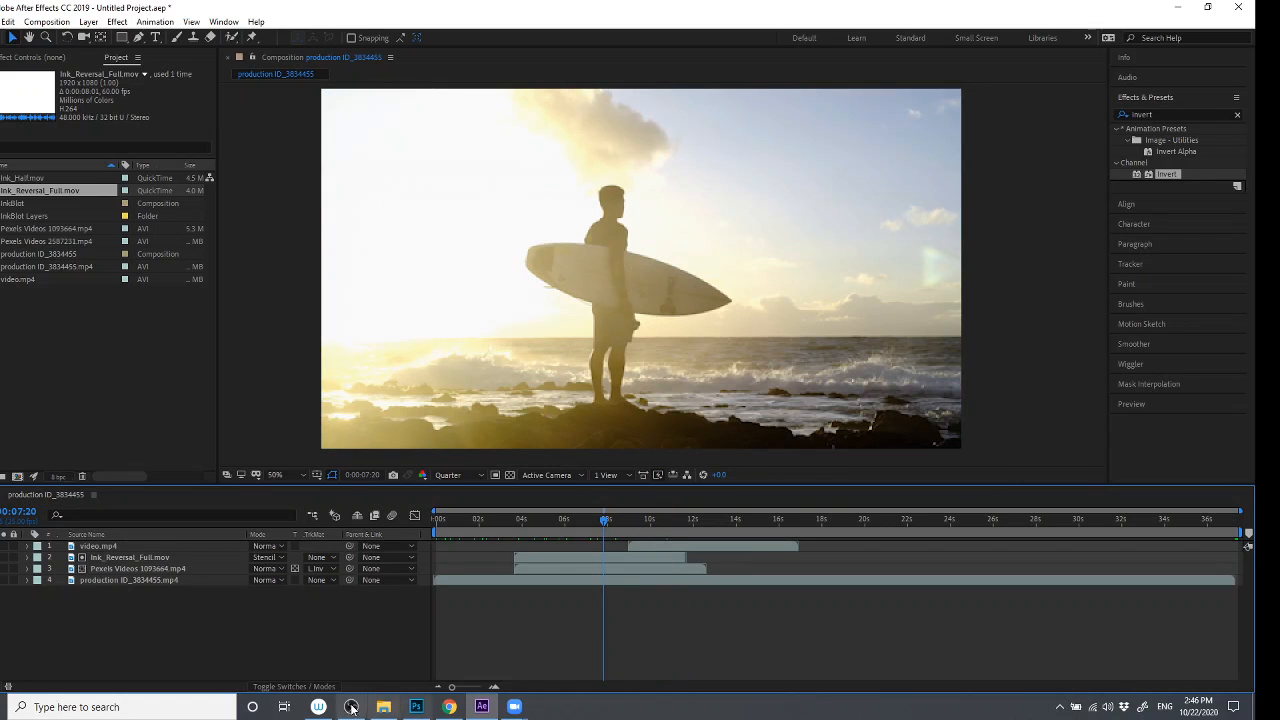
- Switch to File Explorer's SurfVideo folder and open the InkBlot PSD in Photoshop
click(384, 708)
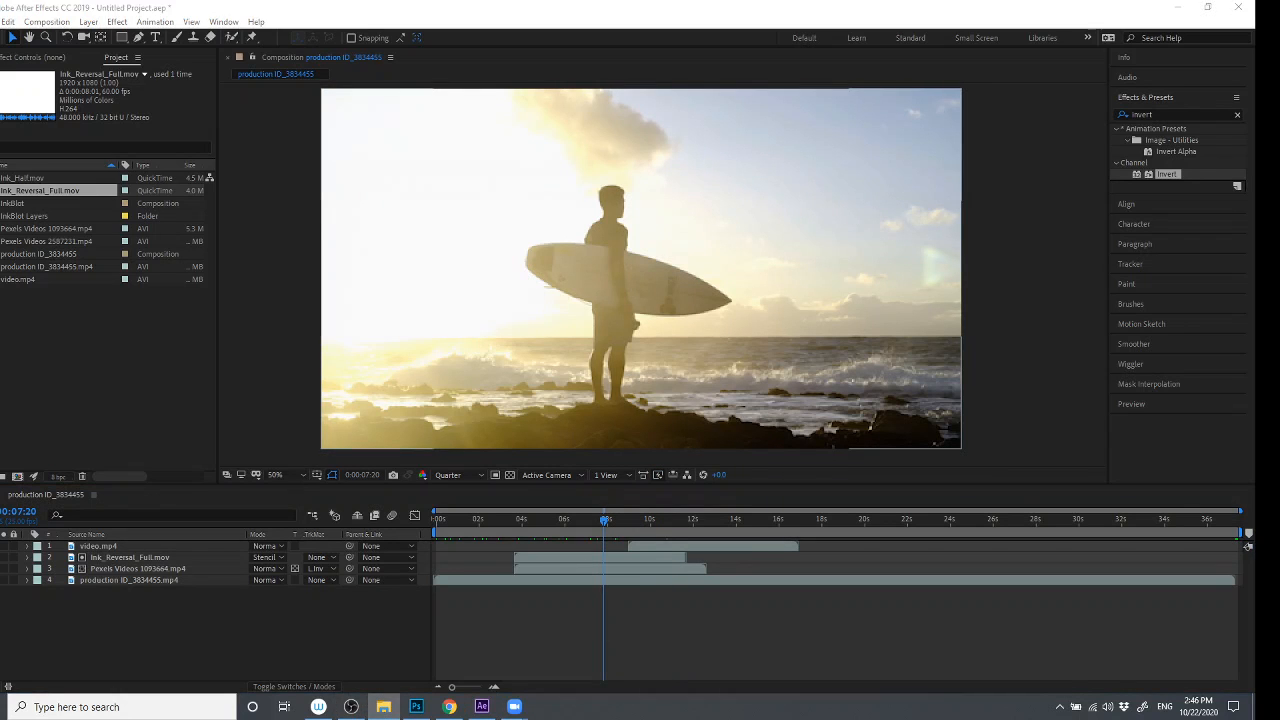
click(385, 711)
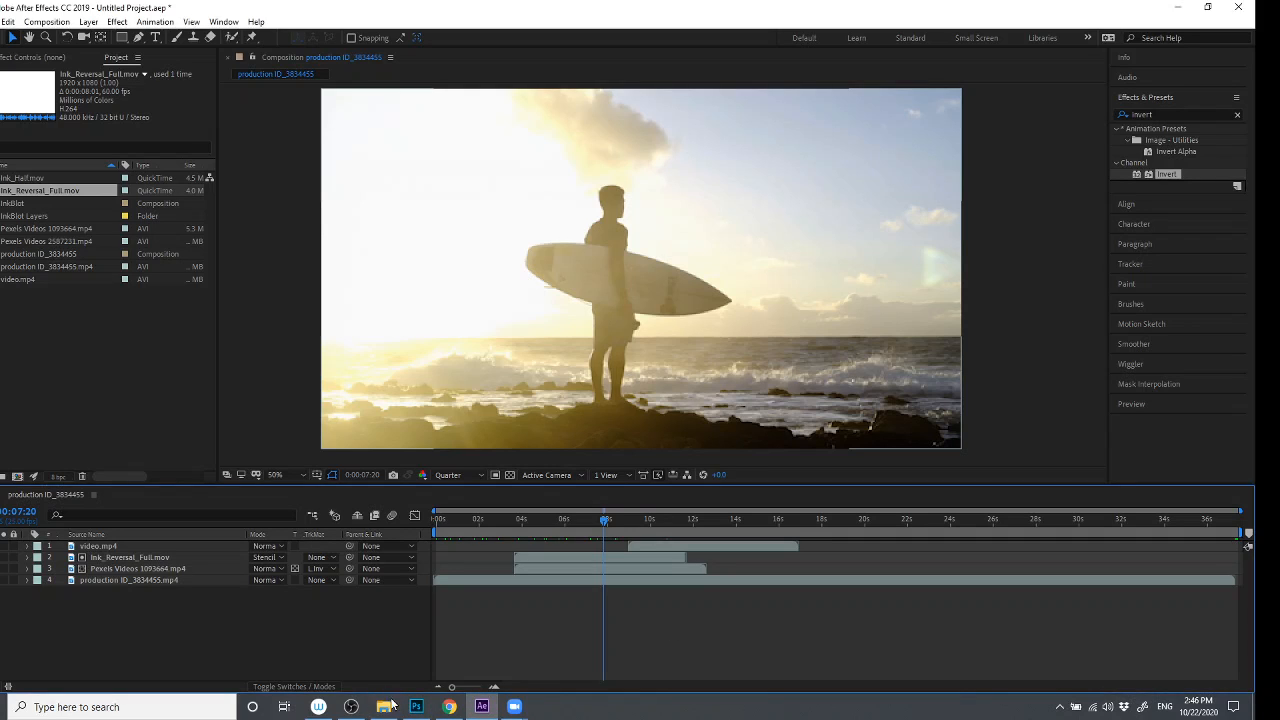
click(385, 714)
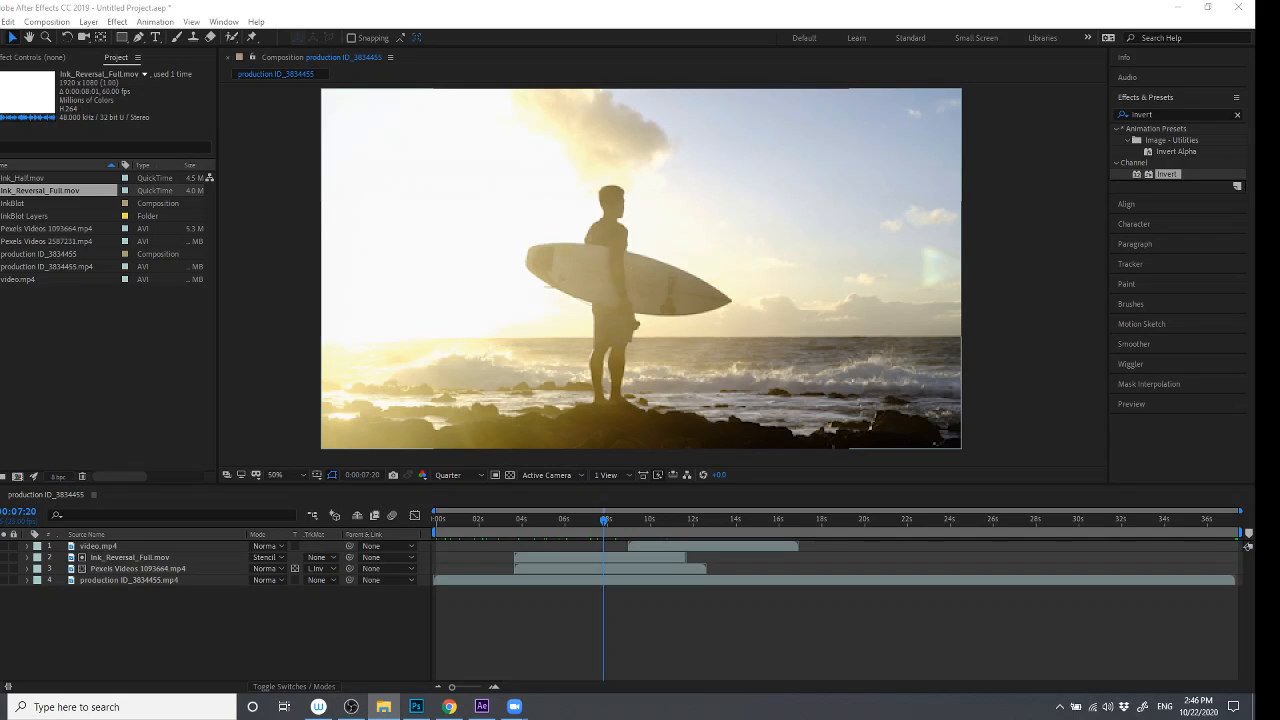
drag(1254, 70, 820, 110)
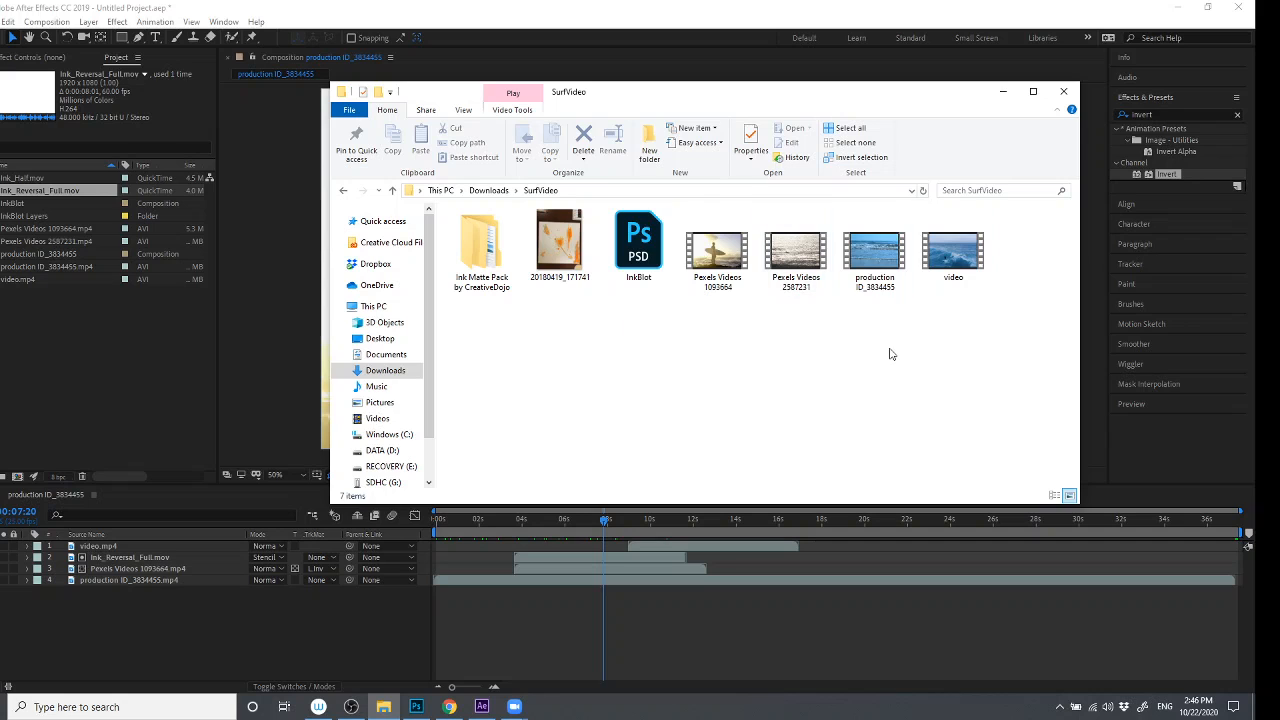
click(630, 268)
double_click(630, 268)
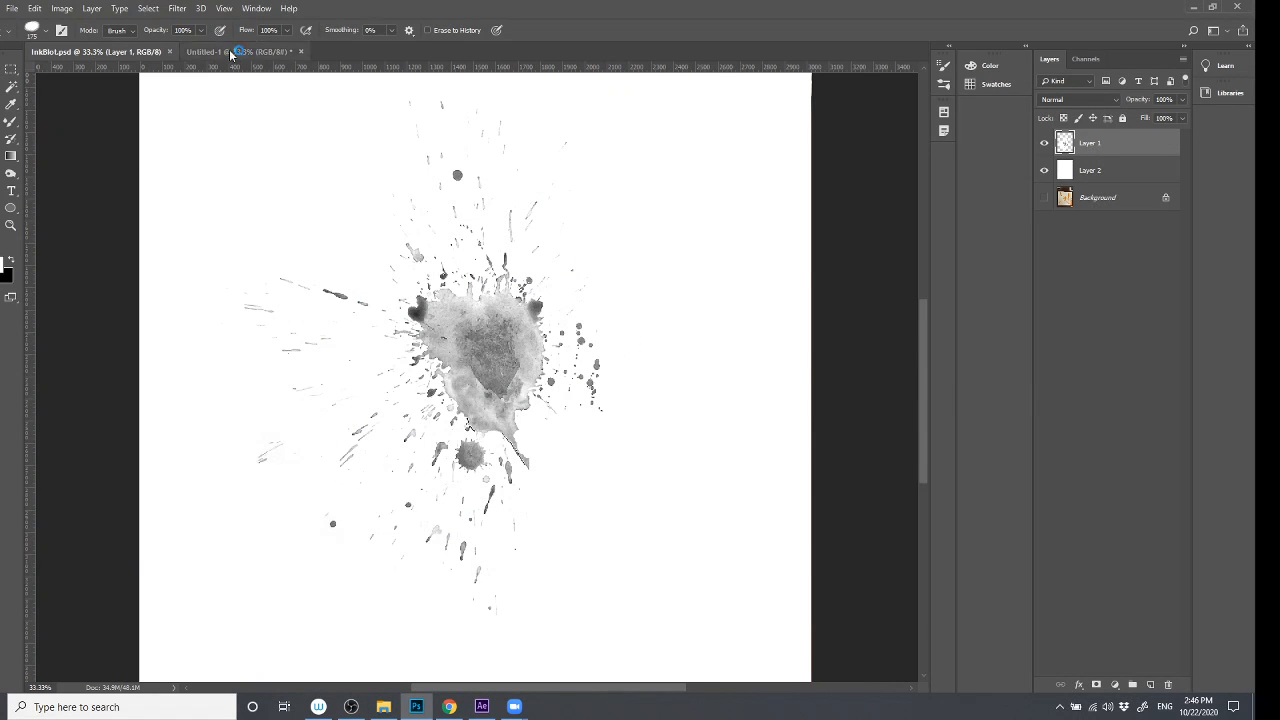
- Return to the SurfVideo folder and look through the Ink Matte Pack by CreativeDojo's SurfFootage subfolder and its ink matte videos
click(383, 706)
click(490, 271)
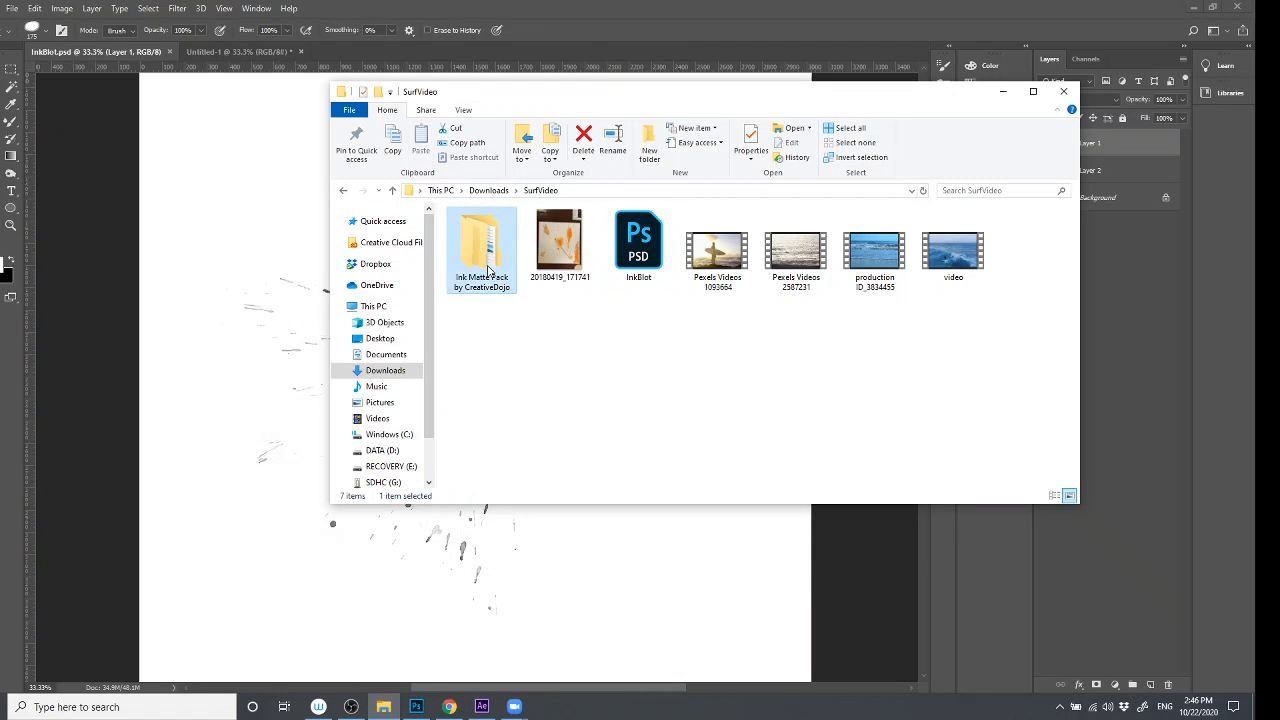
double_click(480, 270)
click(467, 258)
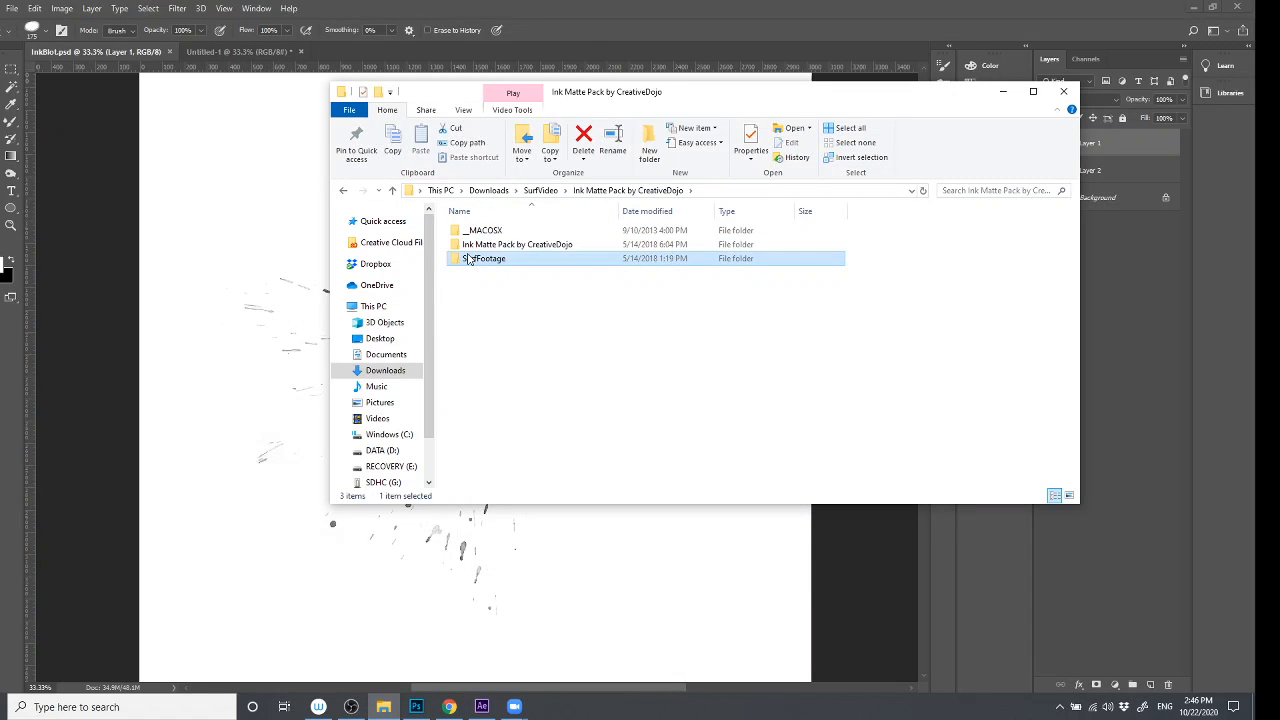
double_click(485, 260)
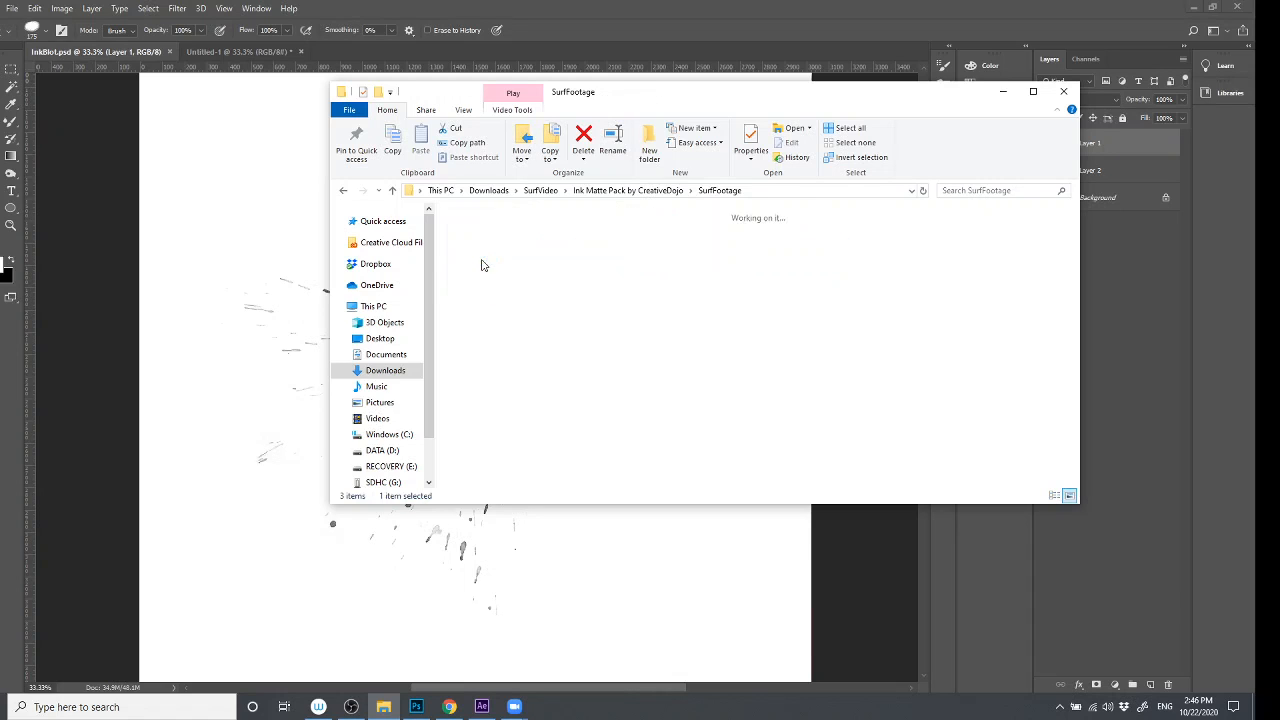
click(538, 190)
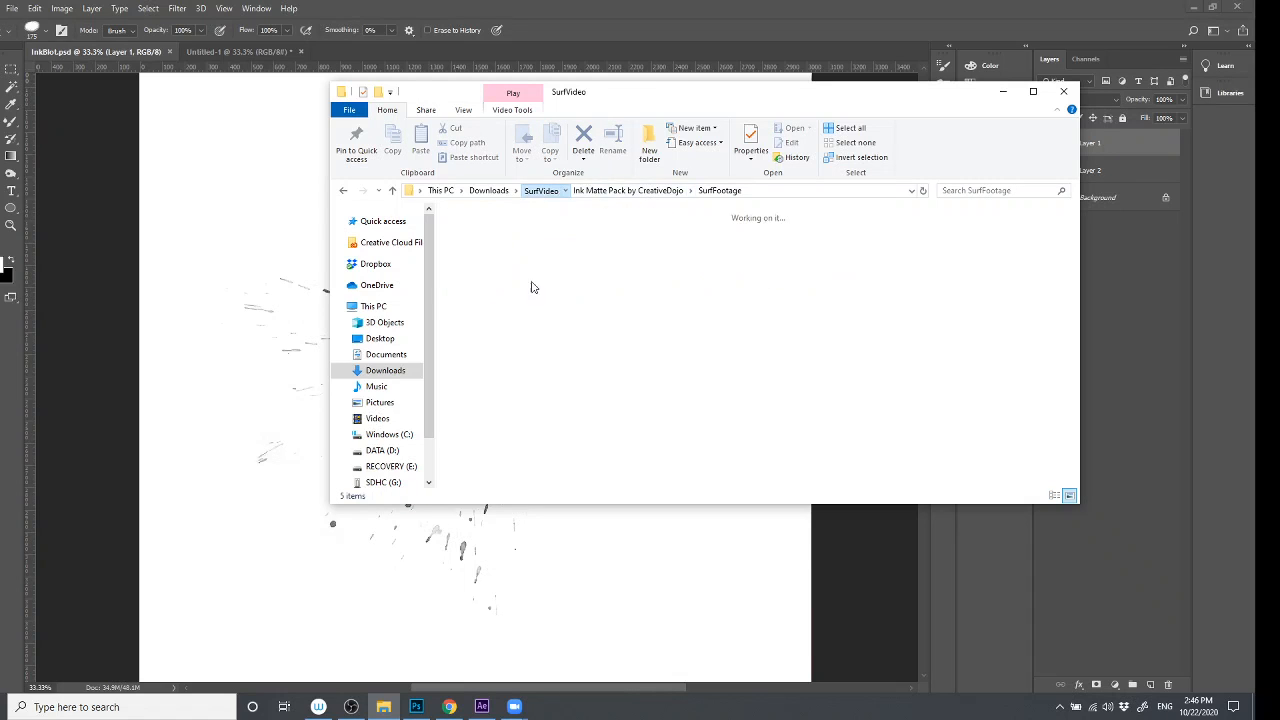
double_click(503, 265)
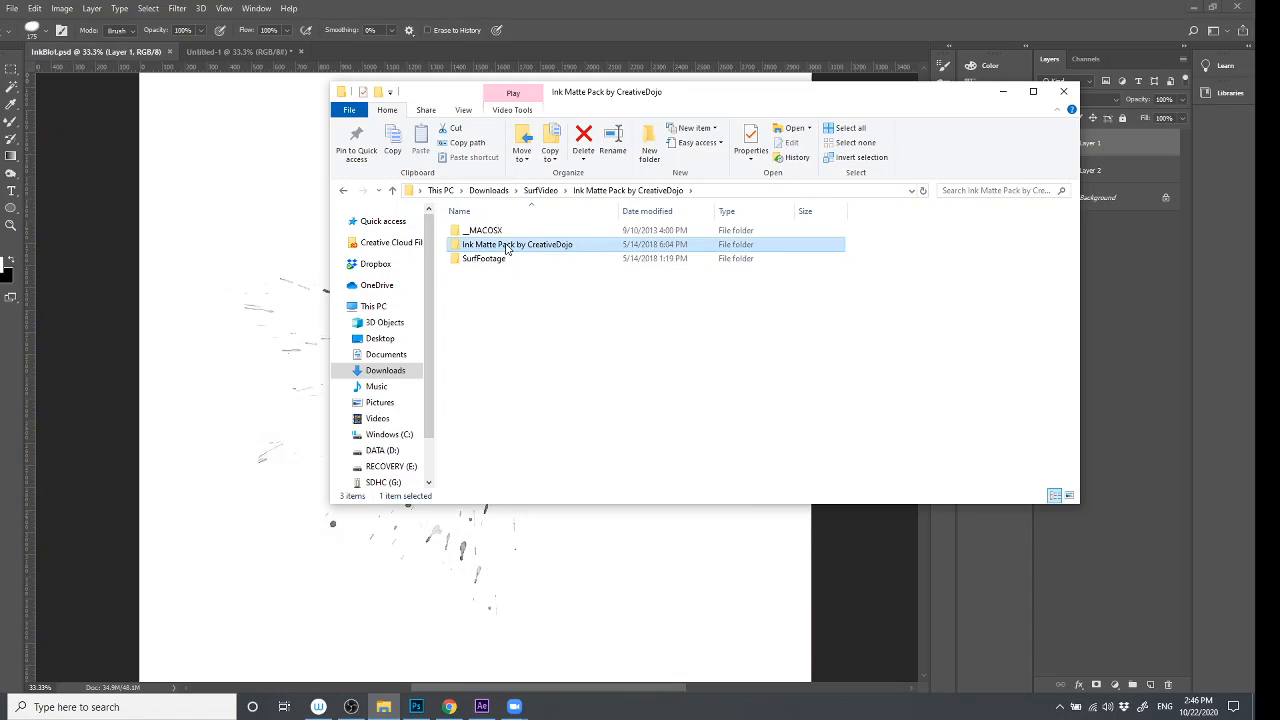
double_click(490, 241)
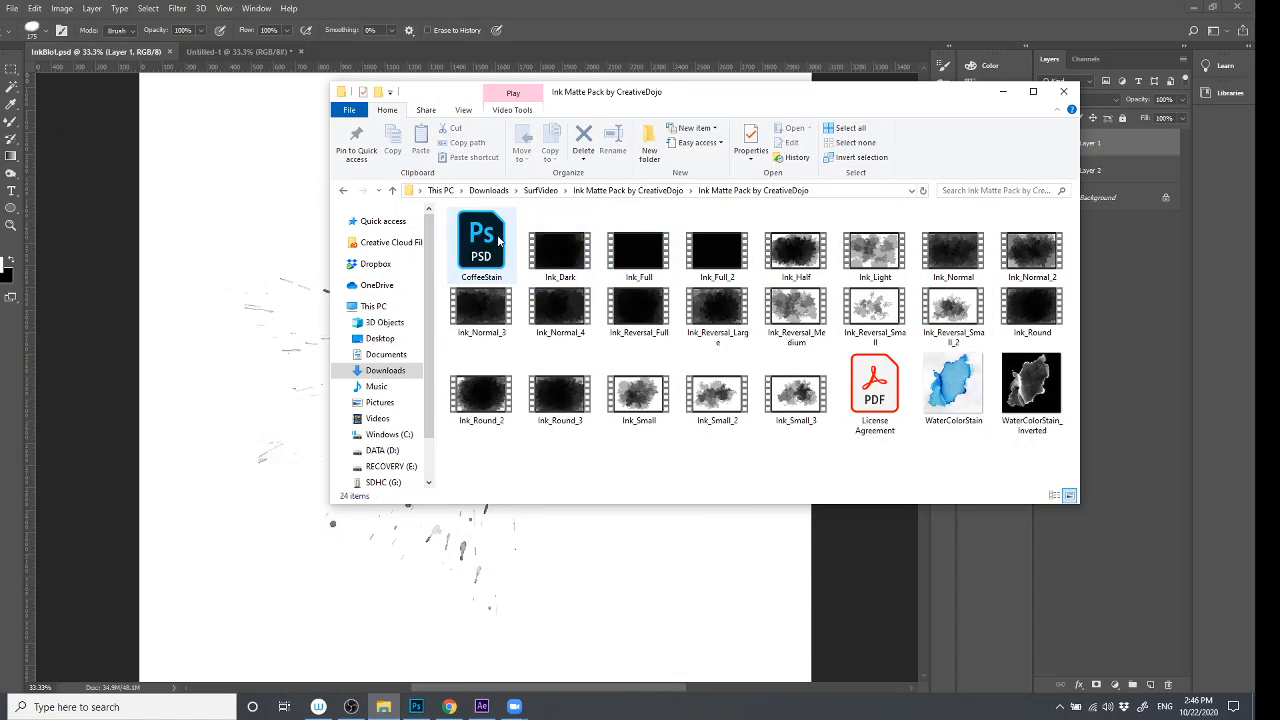
- Compare the SurfFootage subfolder with the inner Ink Matte Pack by CreativeDojo folder, ending on the inner folder's ink files
click(655, 192)
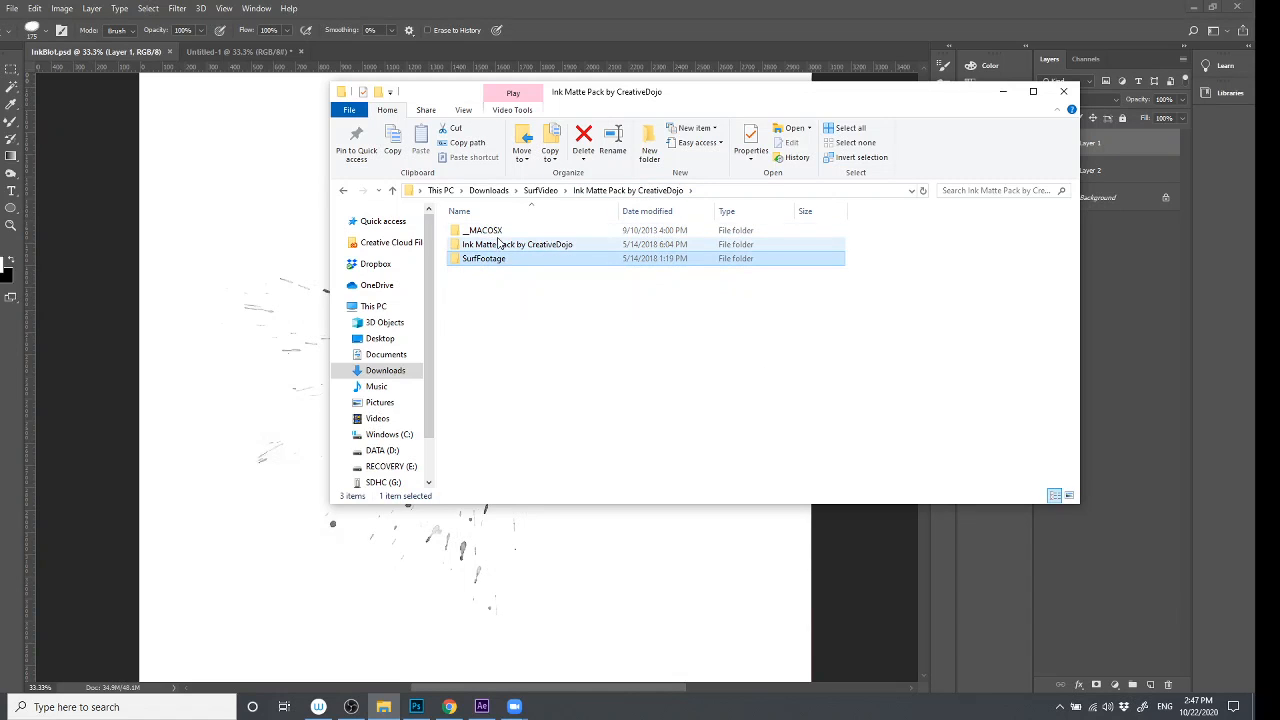
double_click(502, 246)
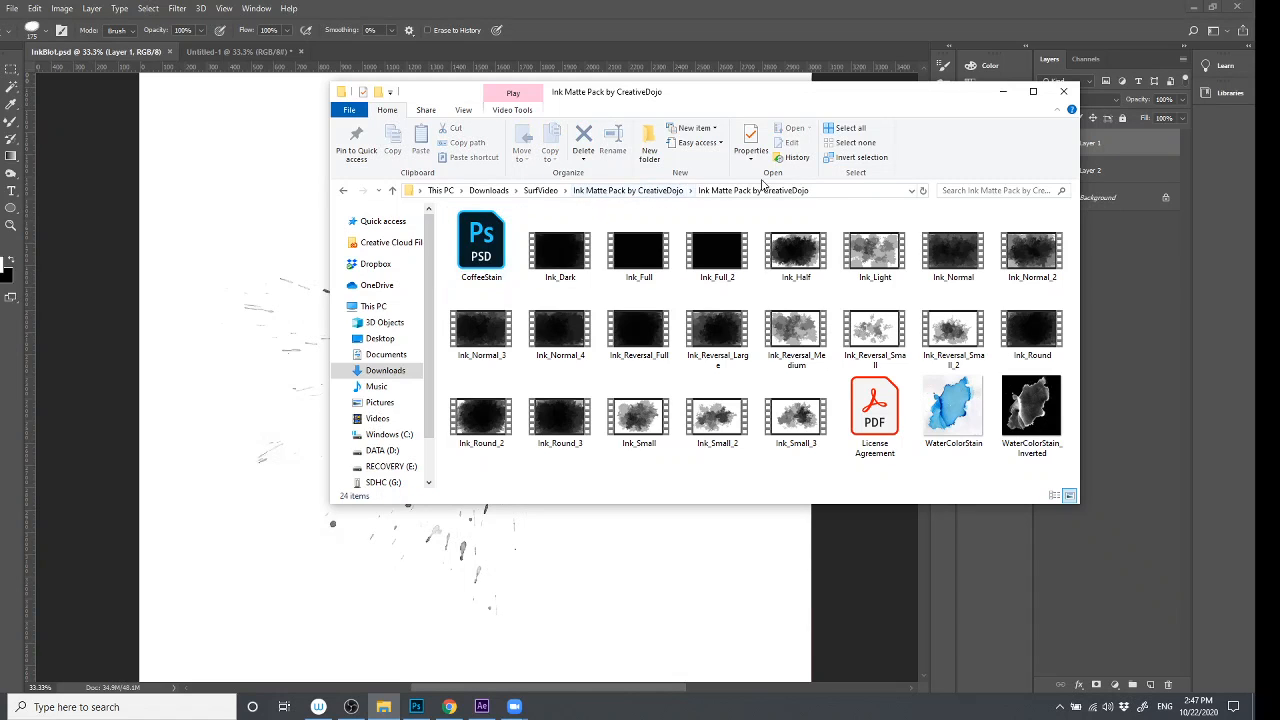
click(628, 190)
click(495, 258)
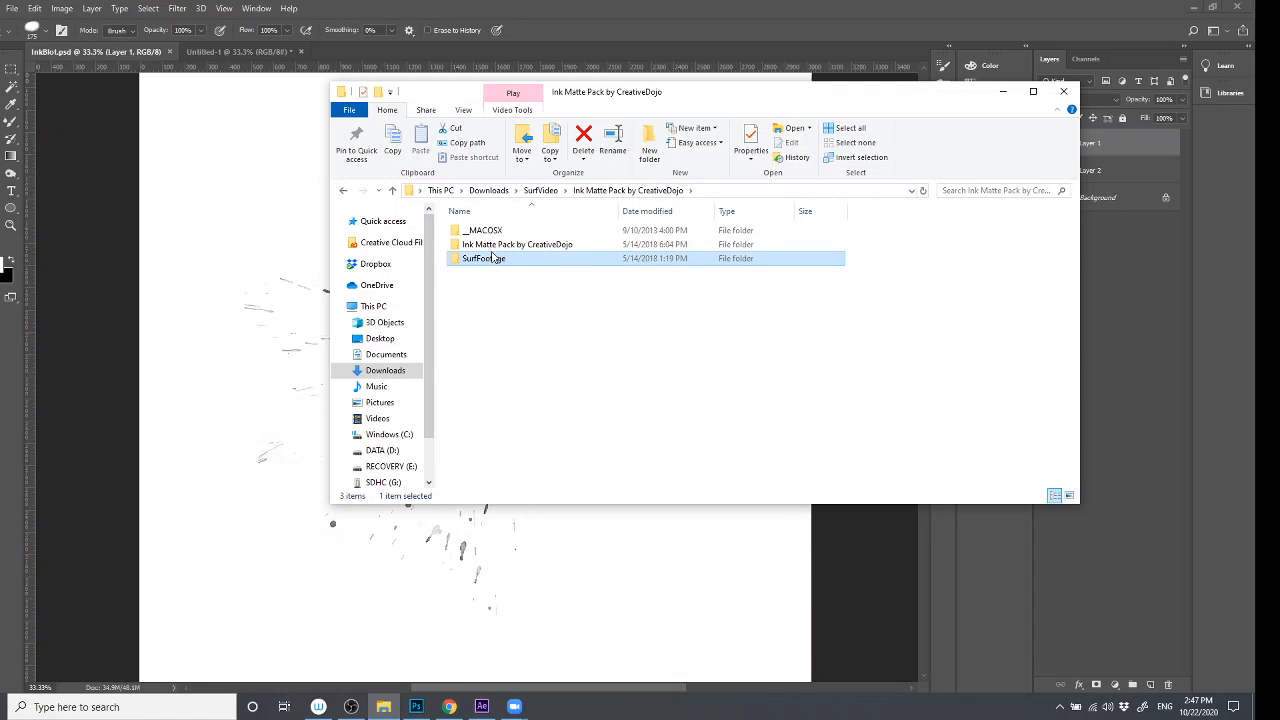
double_click(495, 258)
click(646, 191)
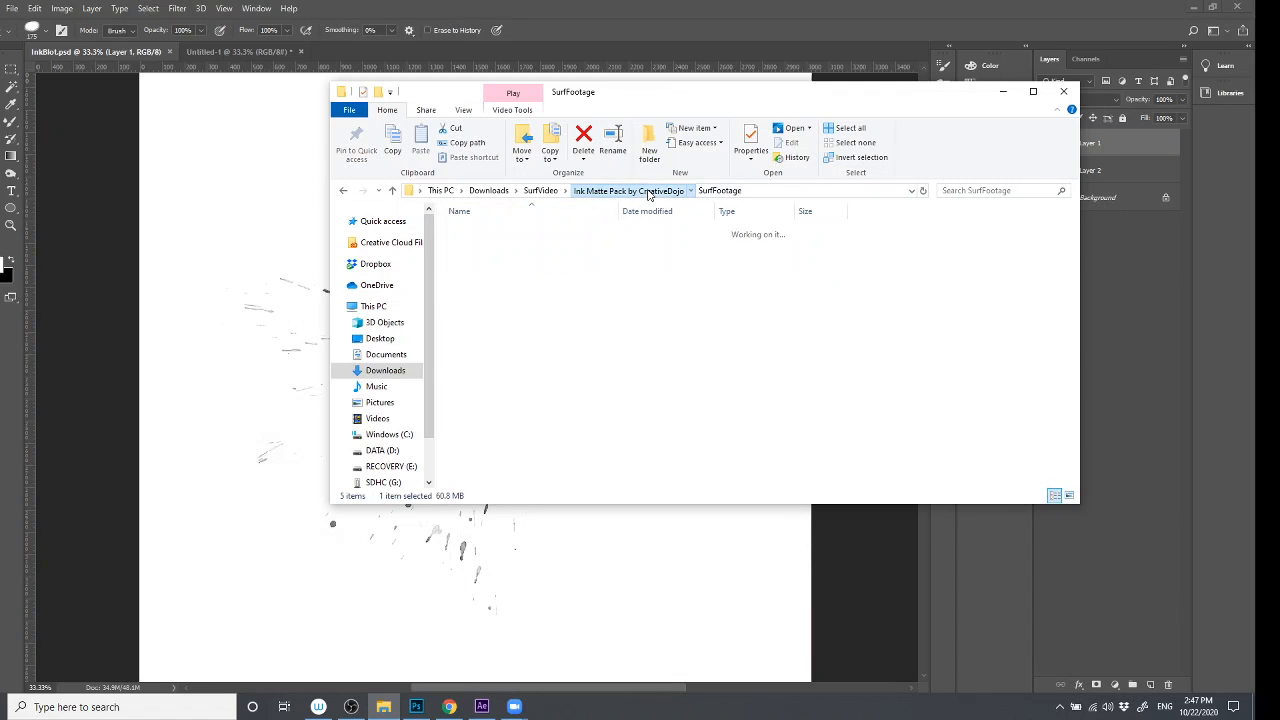
double_click(512, 243)
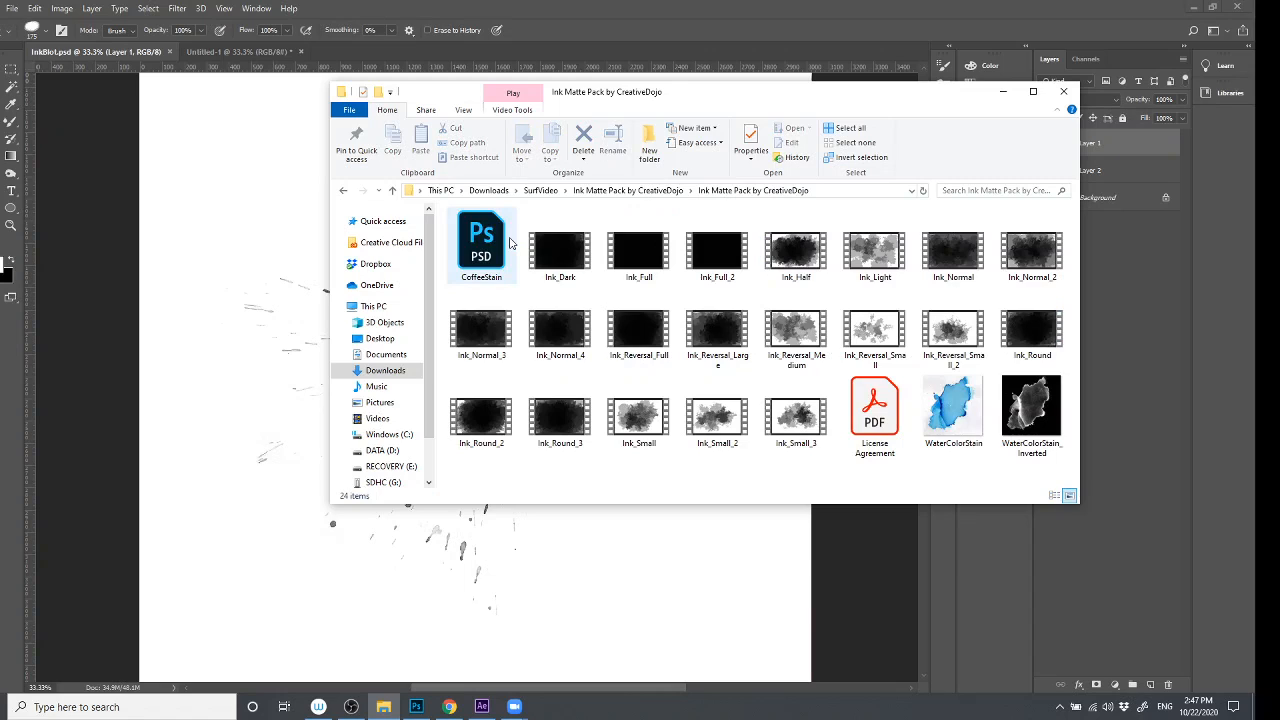
- Go back to the SurfVideo folder and open the 20180419_171741 ink painting photo for viewing
click(540, 190)
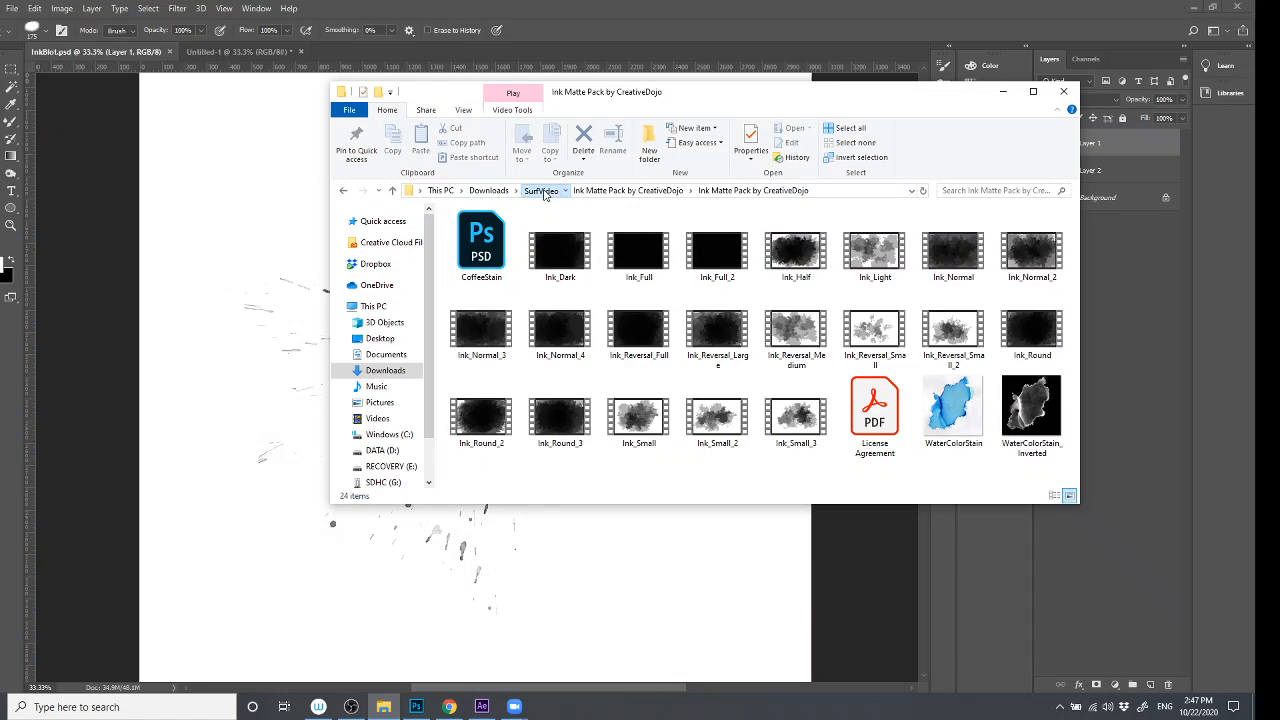
click(574, 235)
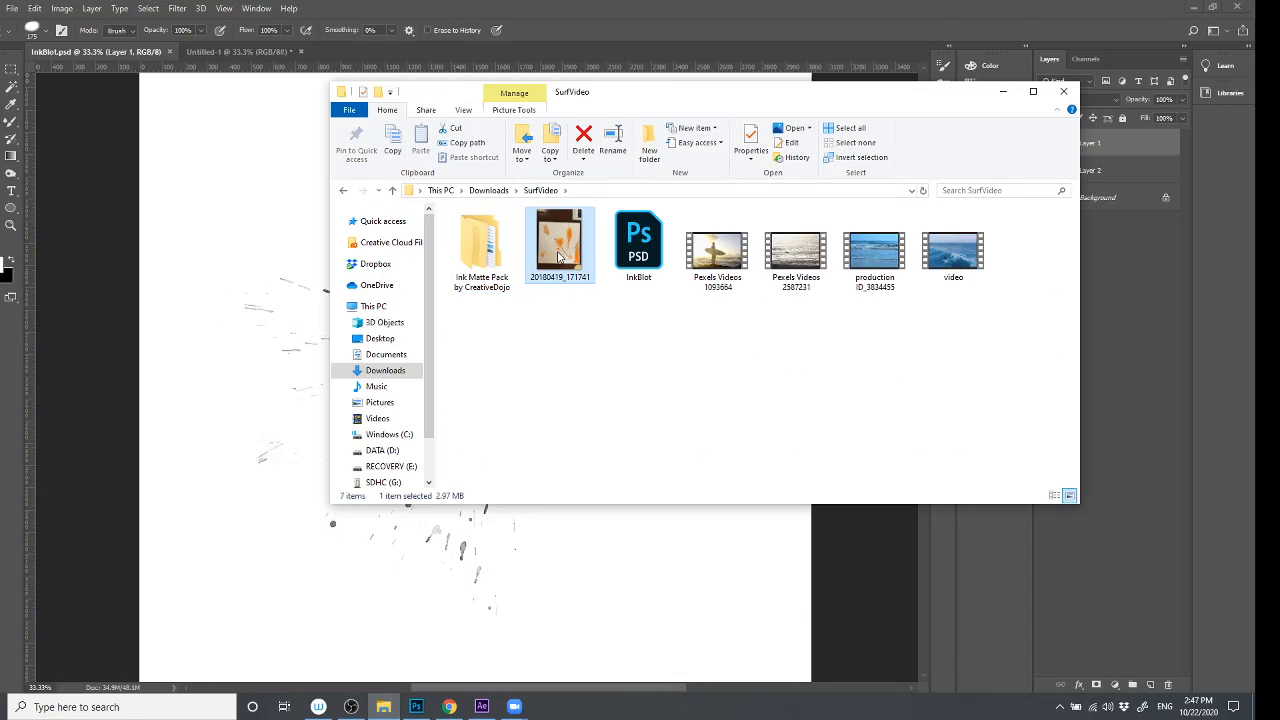
double_click(560, 257)
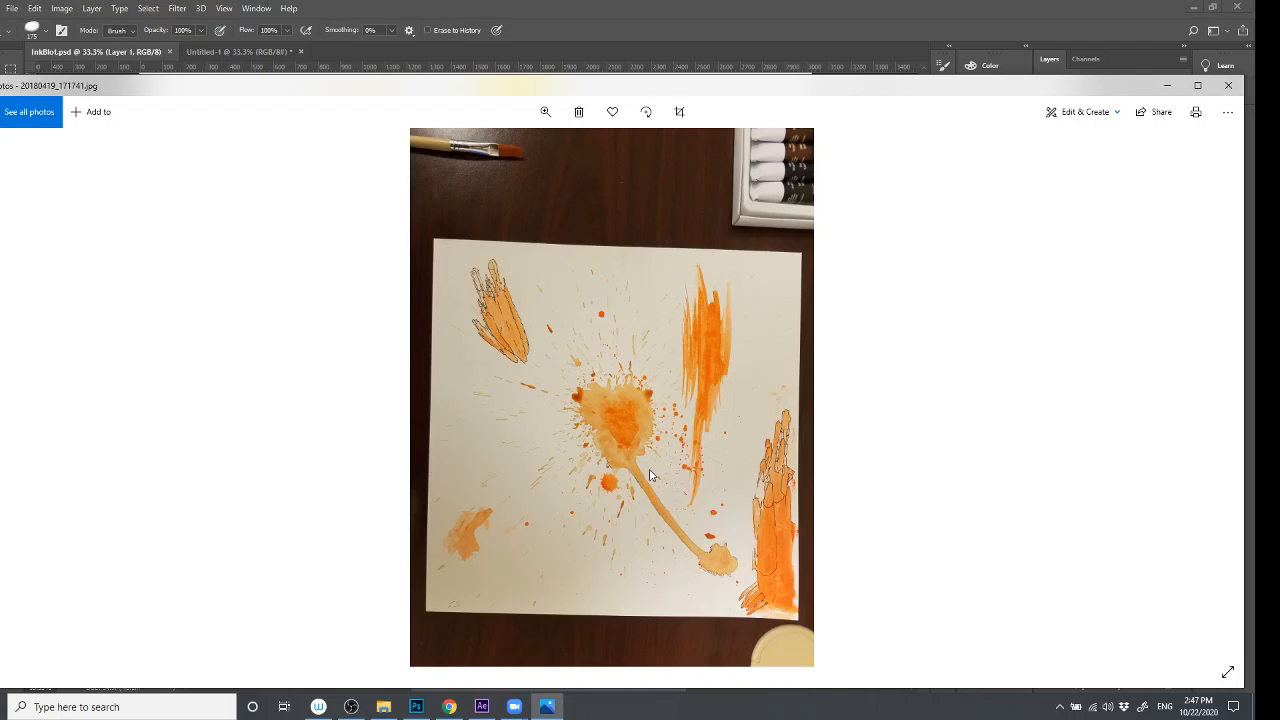
- Close the photo viewer and open the 20180419_171741 ink painting photo as its own document in Photoshop
click(1228, 85)
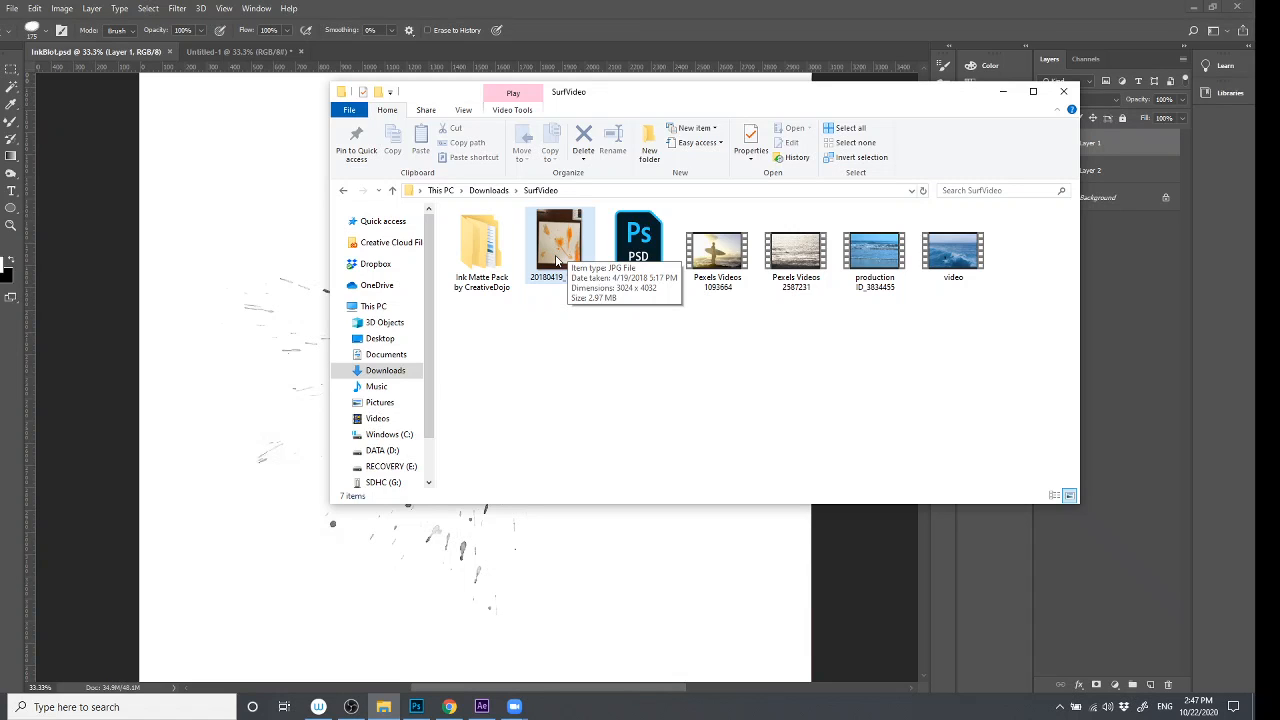
drag(557, 262, 331, 56)
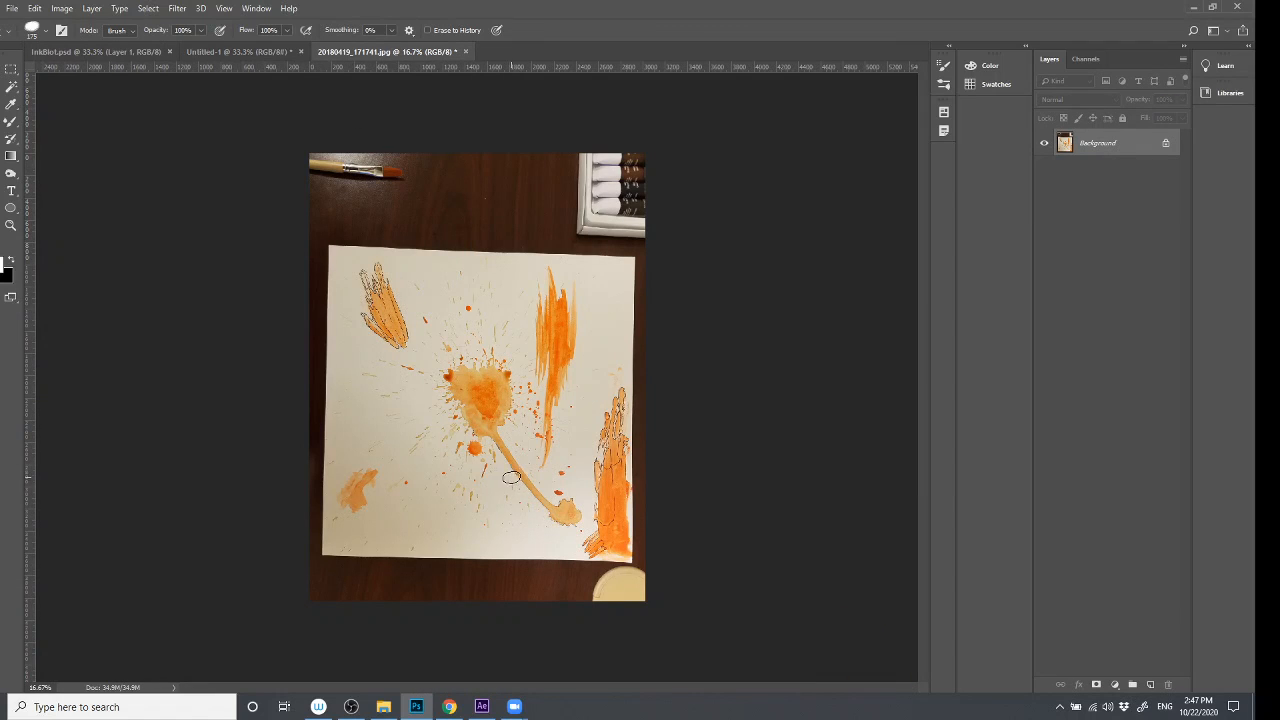
- Copy a freehand lasso selection around the central ink splatter onto its own layer and hide the Background layer
click(10, 69)
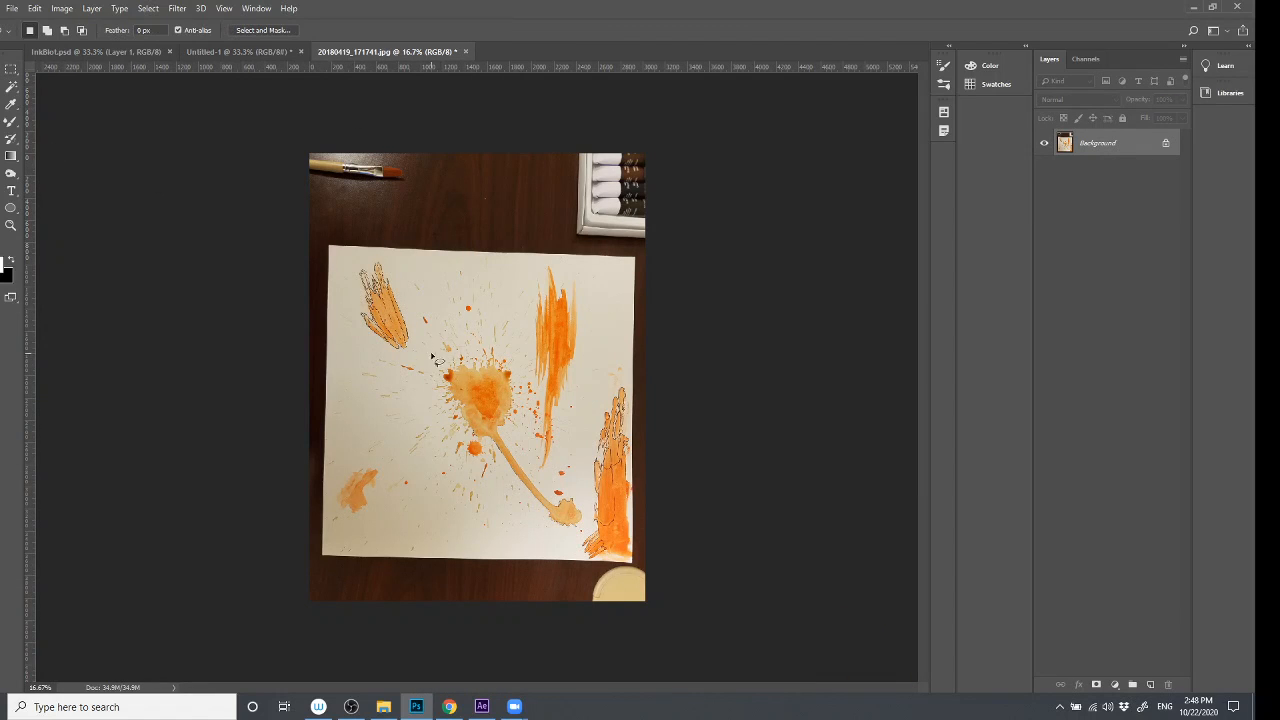
mouse_move(392, 357)
mouse_down()
mouse_move(357, 347)
mouse_move(344, 365)
mouse_move(350, 450)
mouse_move(407, 473)
mouse_move(467, 533)
mouse_move(507, 534)
mouse_move(494, 454)
mouse_move(530, 438)
mouse_move(518, 421)
mouse_move(546, 420)
mouse_move(512, 287)
mouse_move(434, 259)
mouse_move(402, 280)
mouse_move(416, 288)
mouse_move(396, 355)
mouse_up()
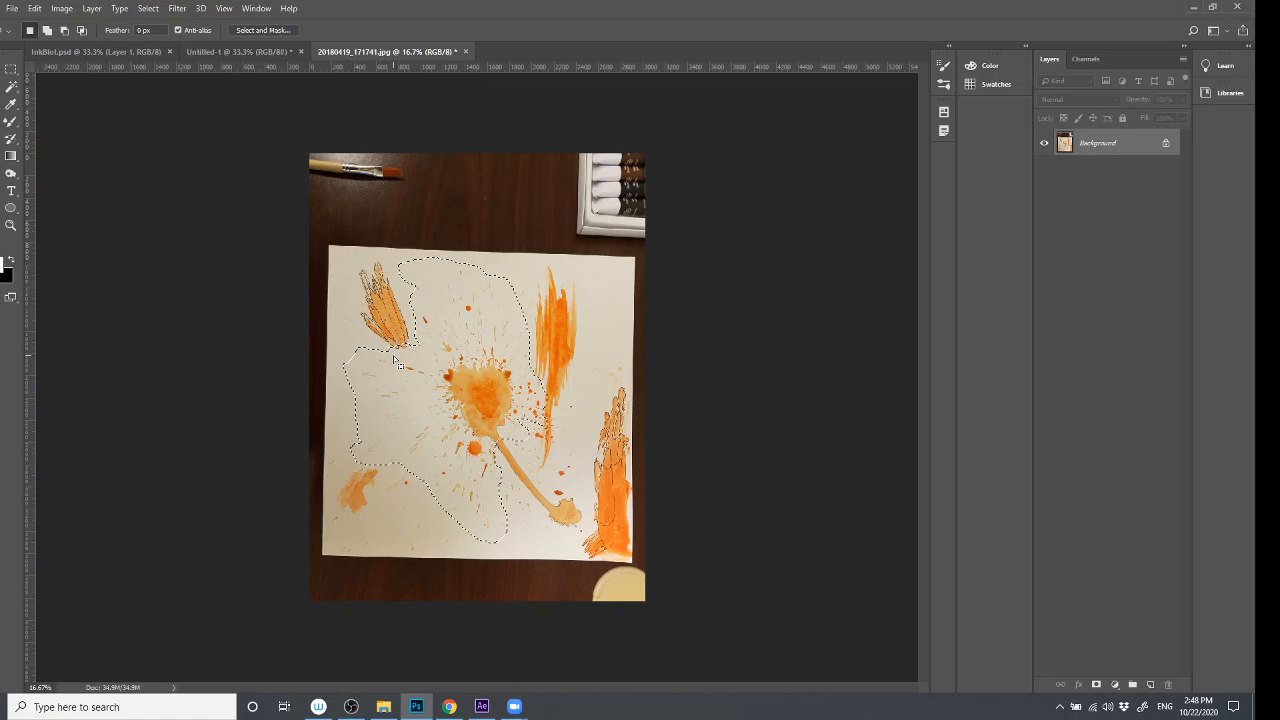
key(ctrl+j)
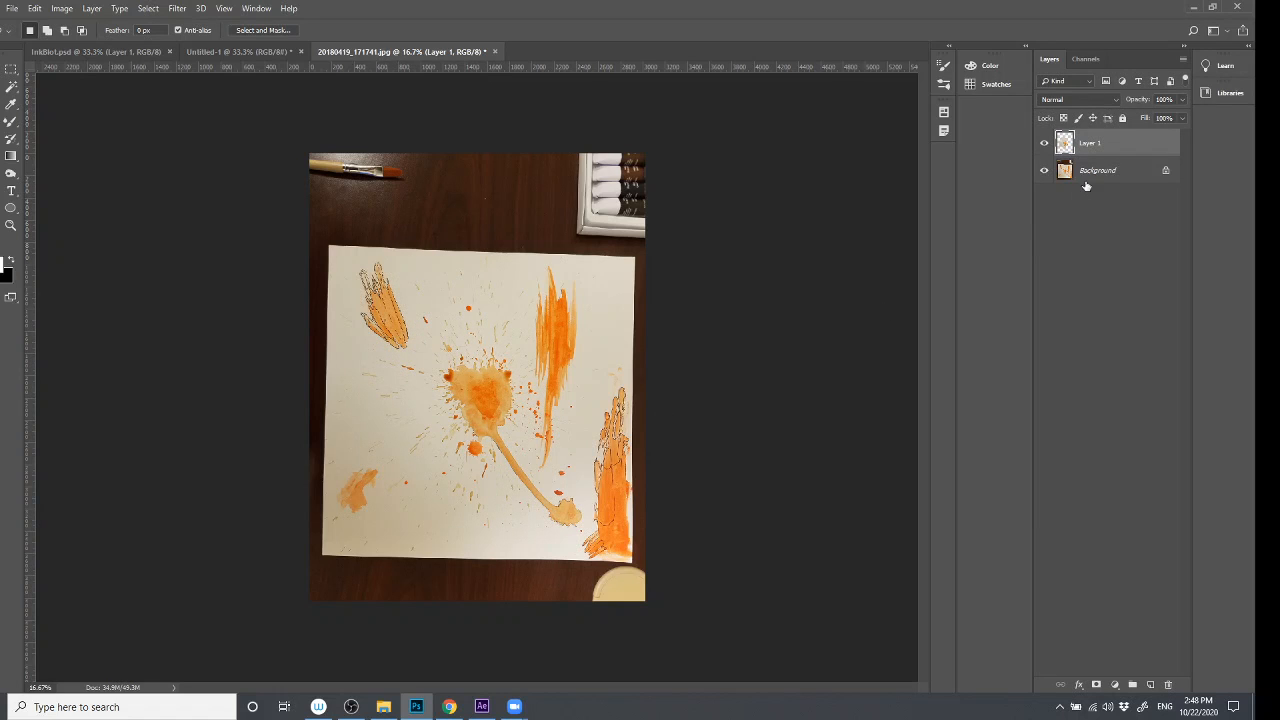
click(1063, 174)
click(1044, 170)
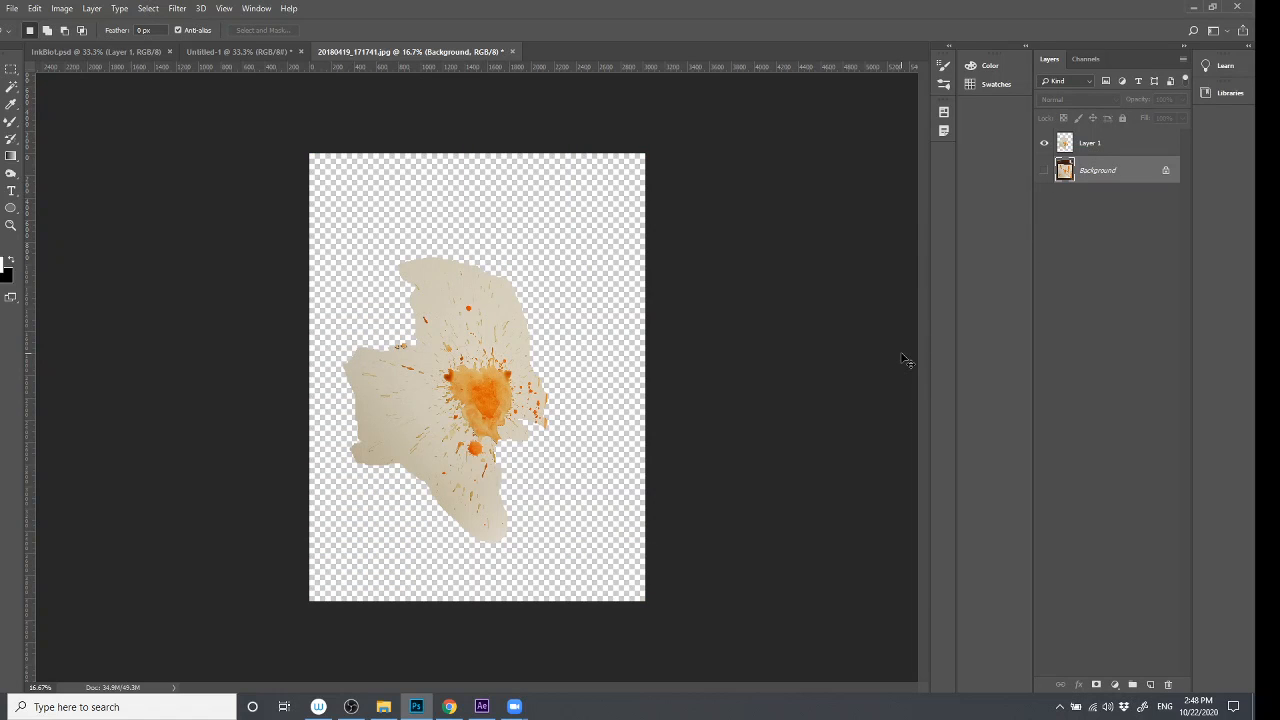
- Add a new layer beneath the cut-out splatter and fill it with white
key(ctrl+shift+n)
key(Return)
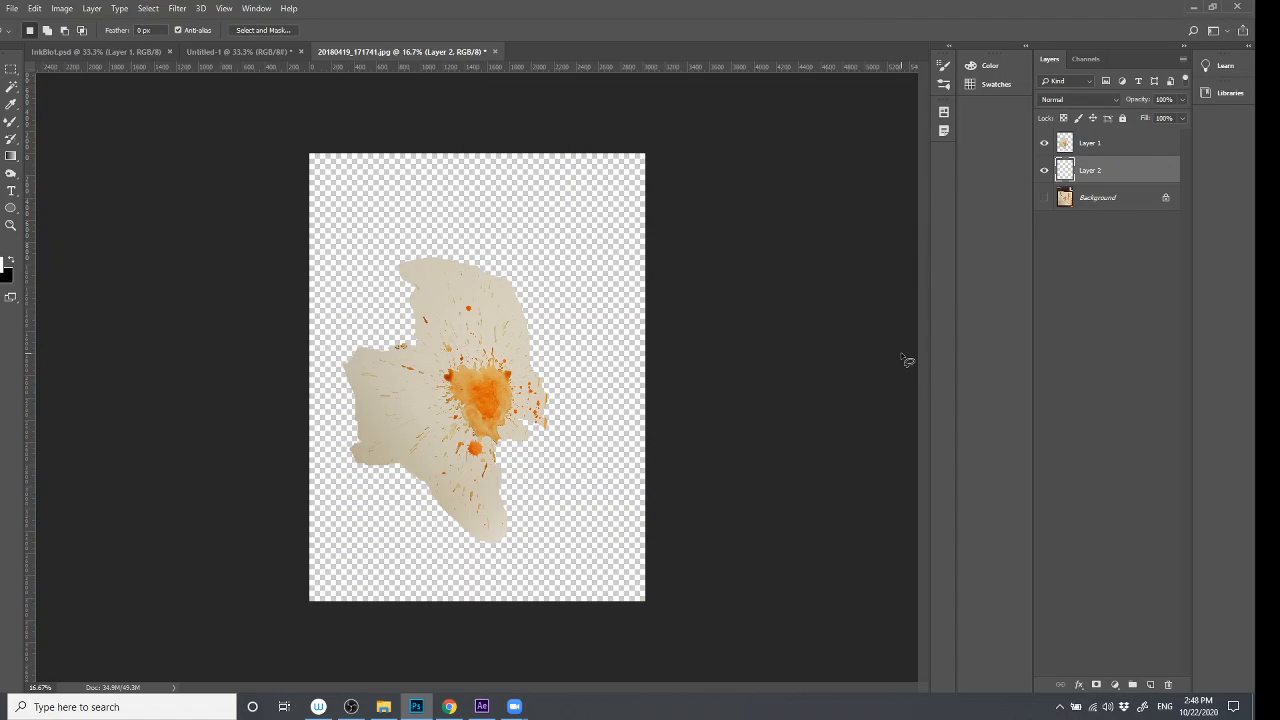
key(ctrl+BackSpace)
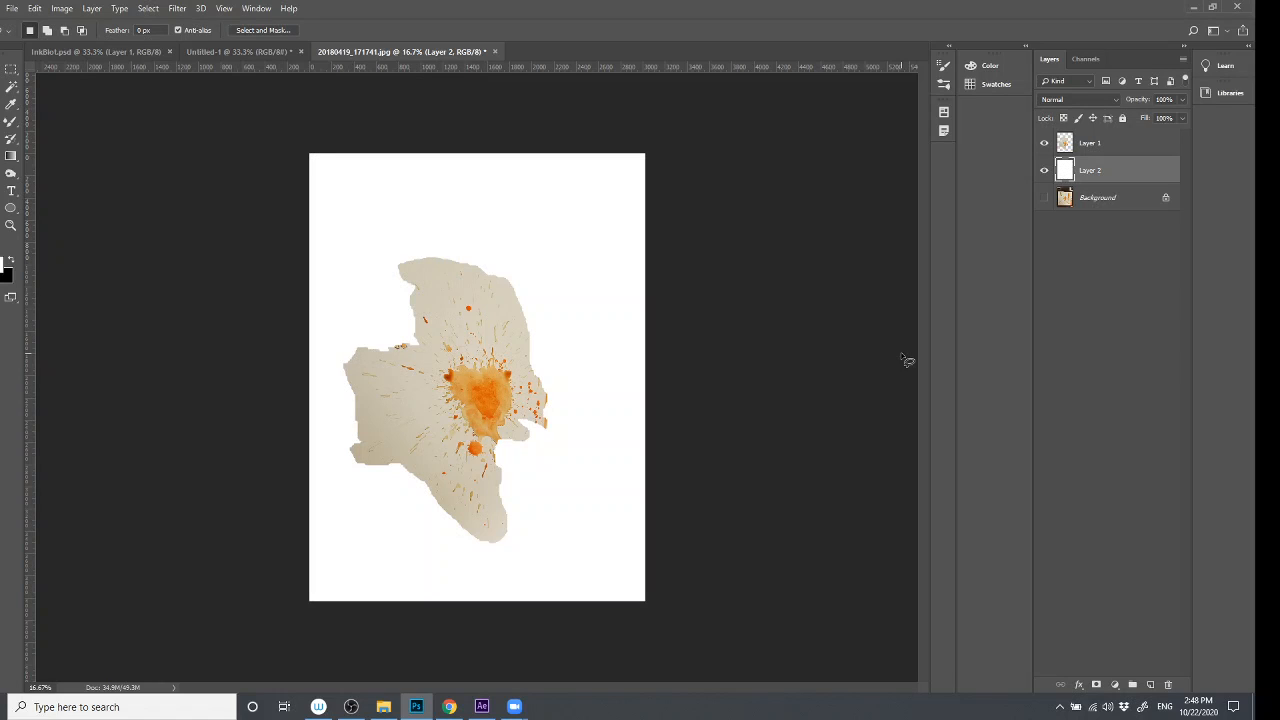
- Desaturate the splatter on Layer 1 with Hue/Saturation, using Saturation -100 and Lightness 0
click(1114, 147)
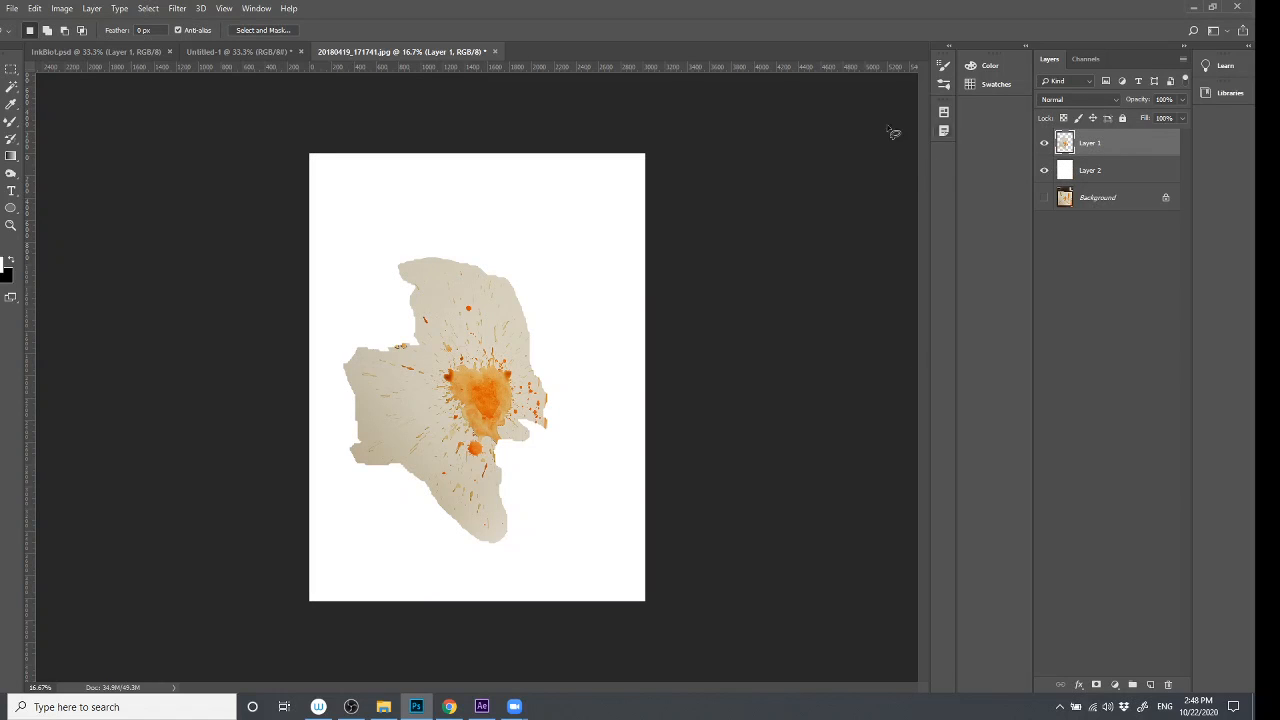
click(55, 12)
mouse_move(84, 44)
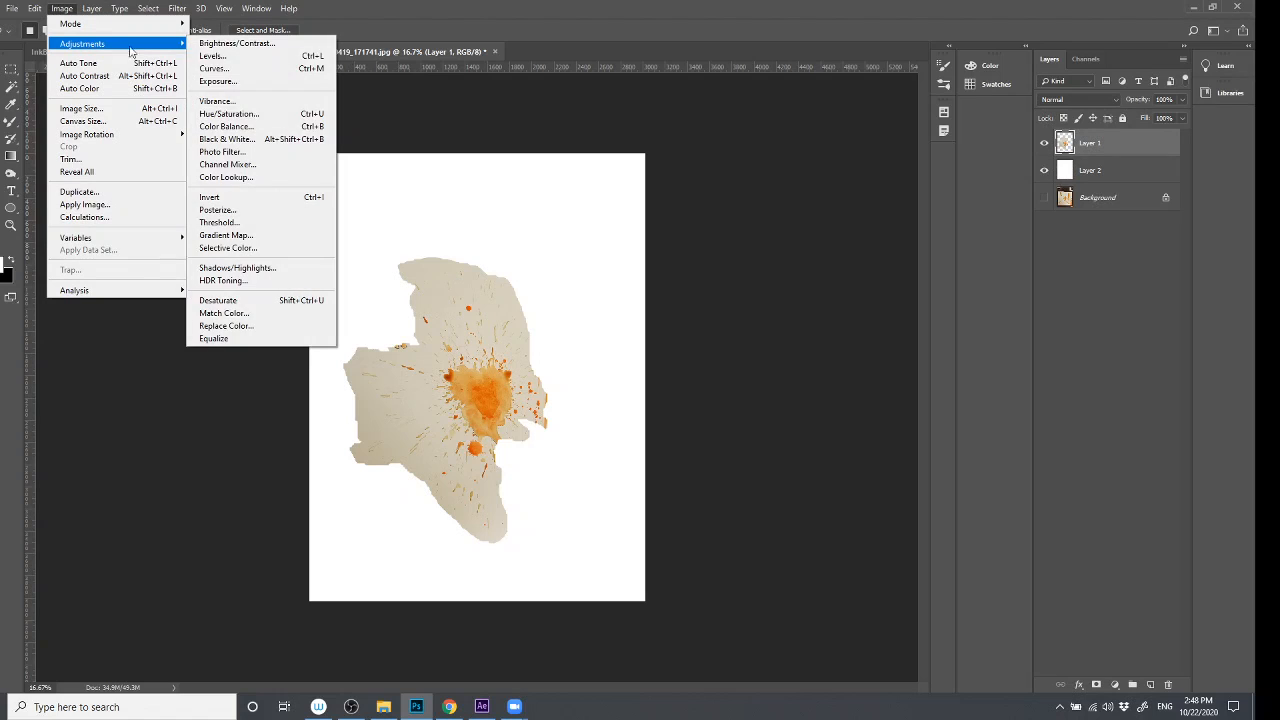
click(233, 113)
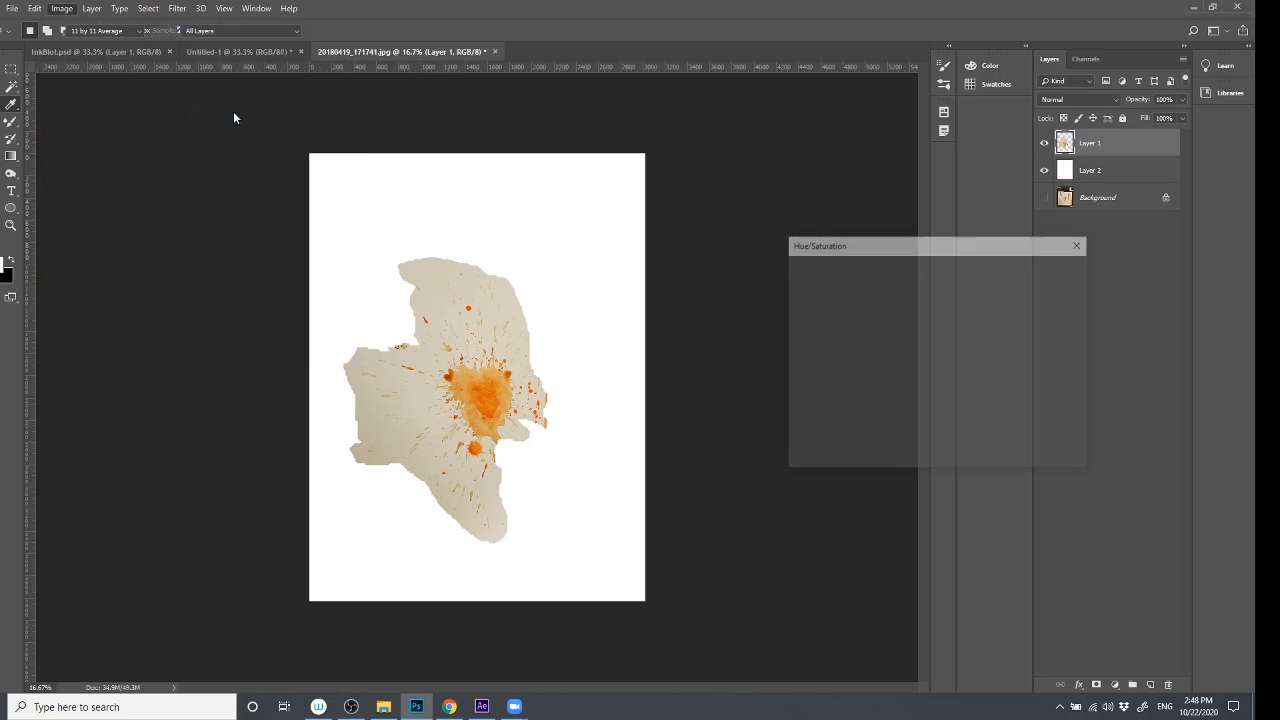
drag(886, 375, 807, 366)
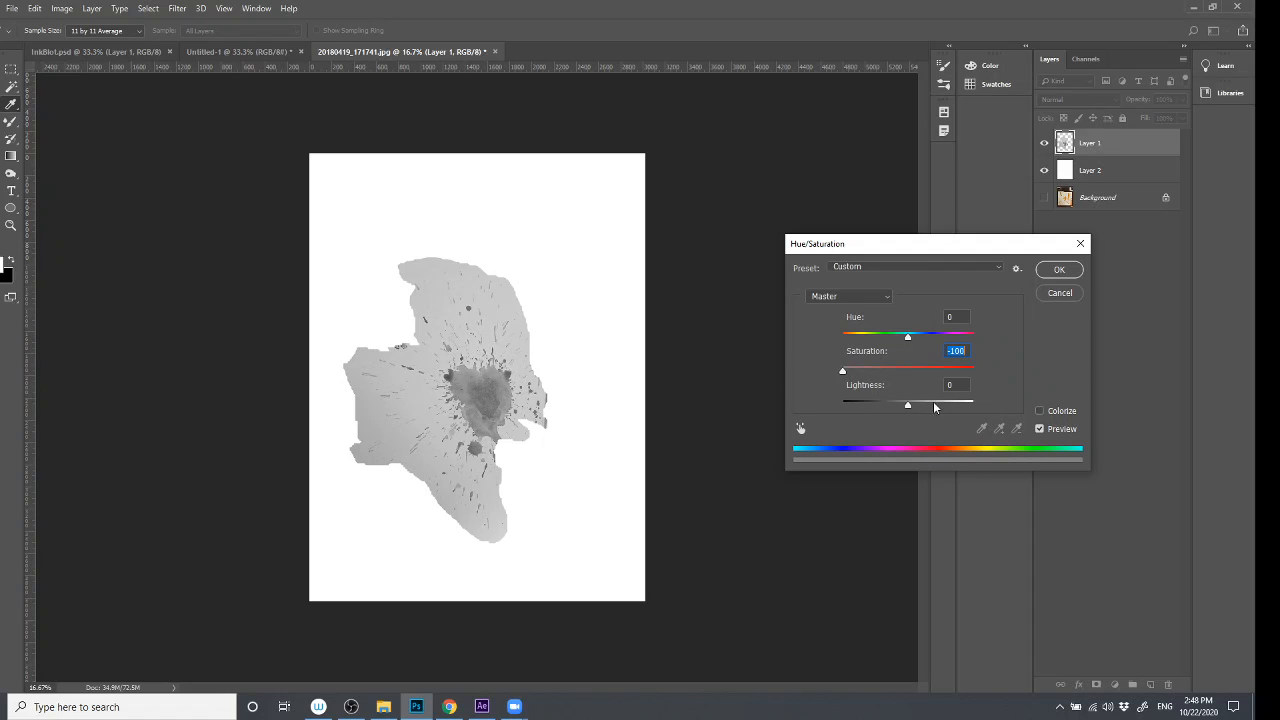
mouse_move(911, 404)
mouse_down()
mouse_move(961, 409)
mouse_move(877, 405)
mouse_up()
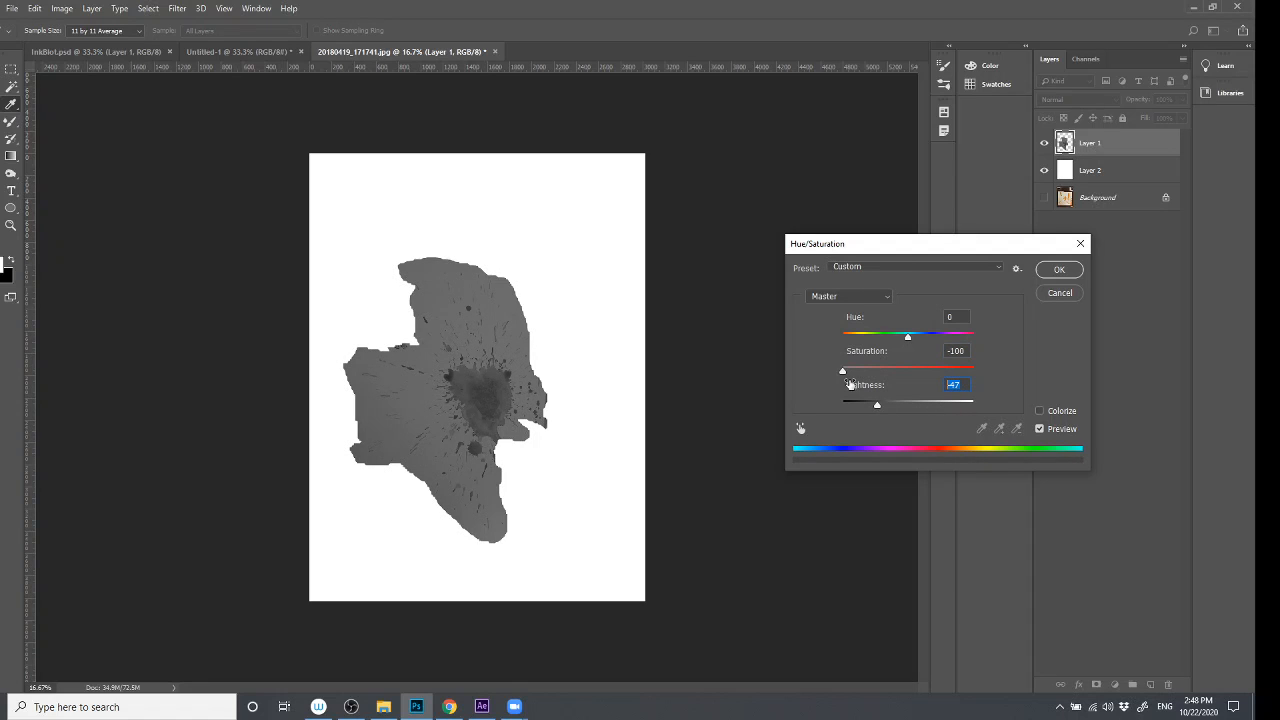
text(0)
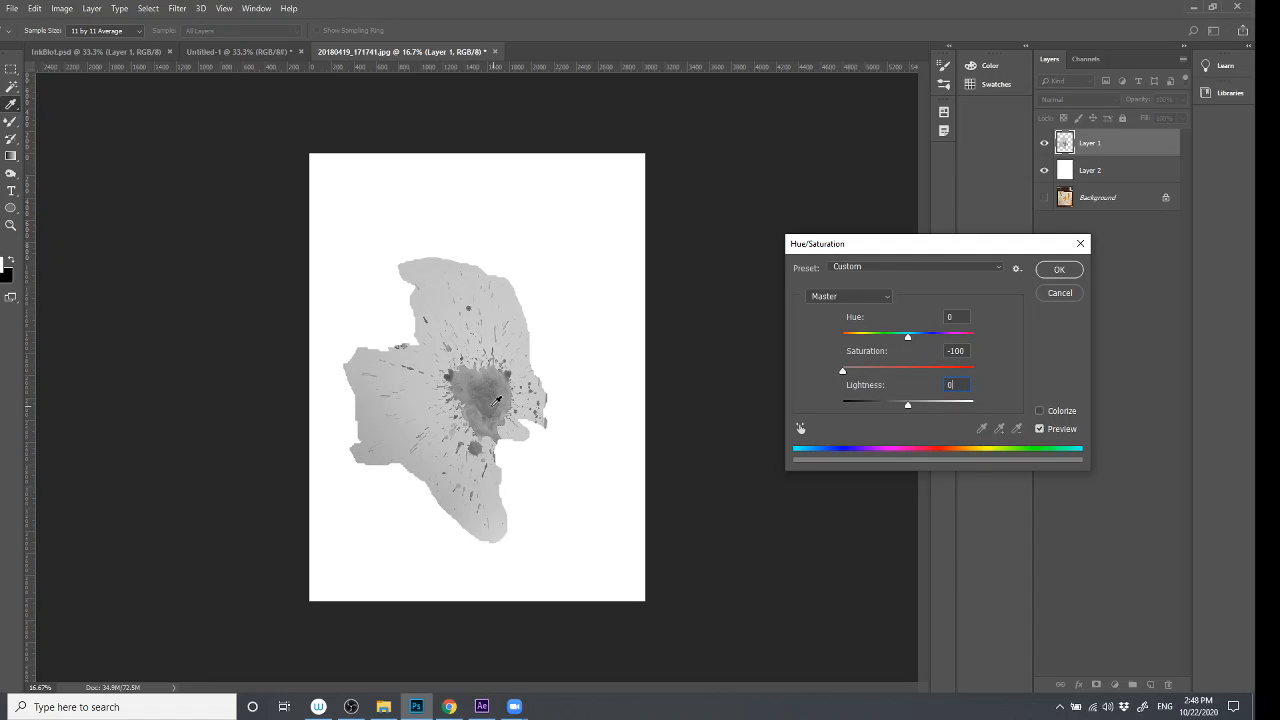
click(1053, 272)
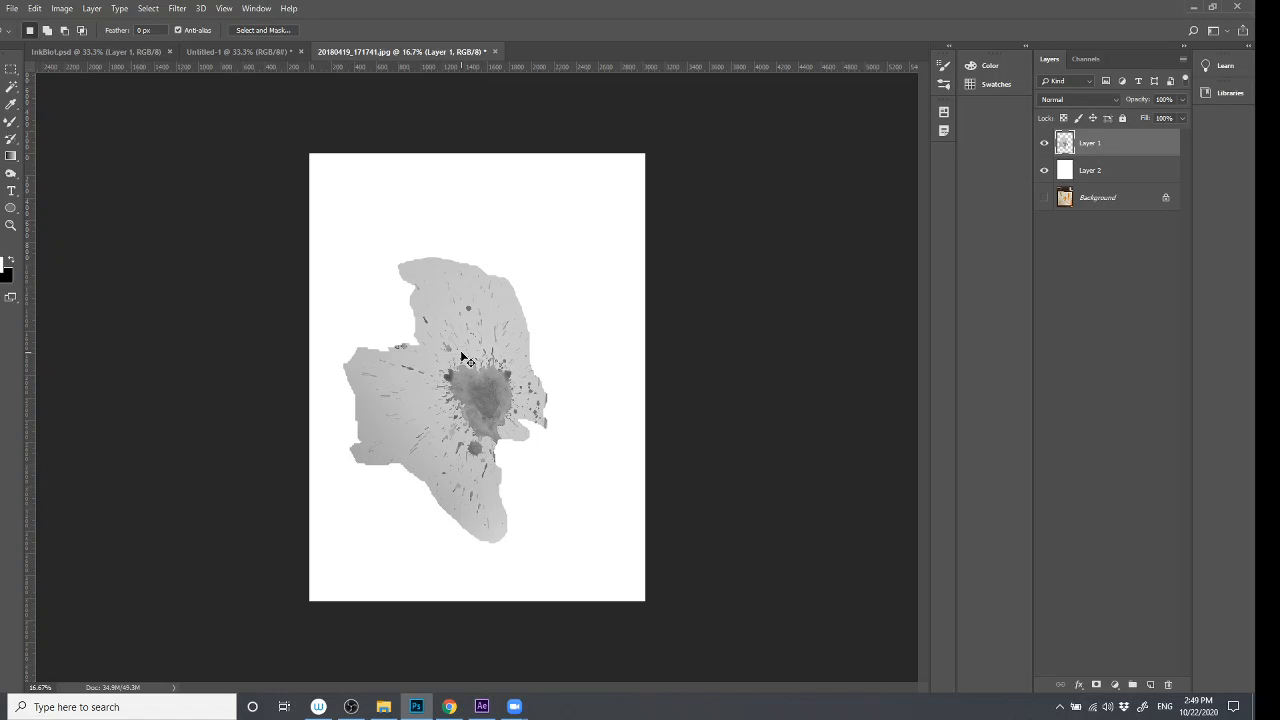
key(i)
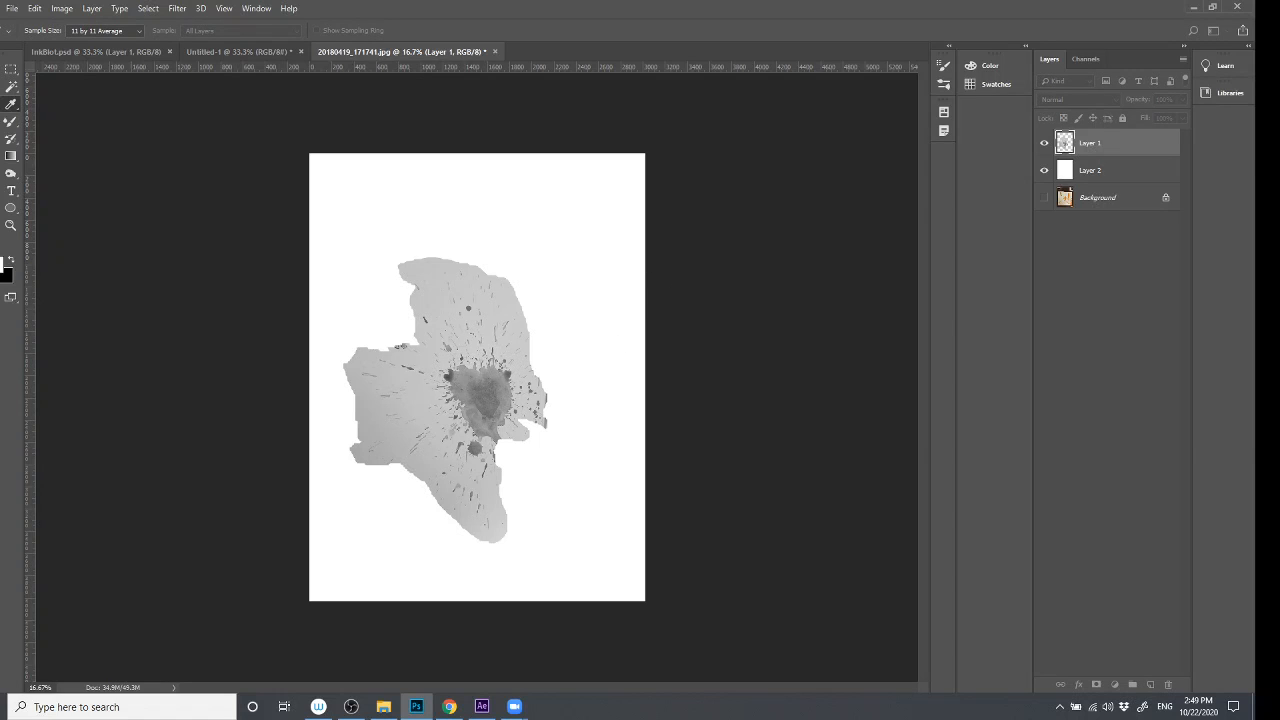
key(ctrl+m)
drag(720, 134, 674, 134)
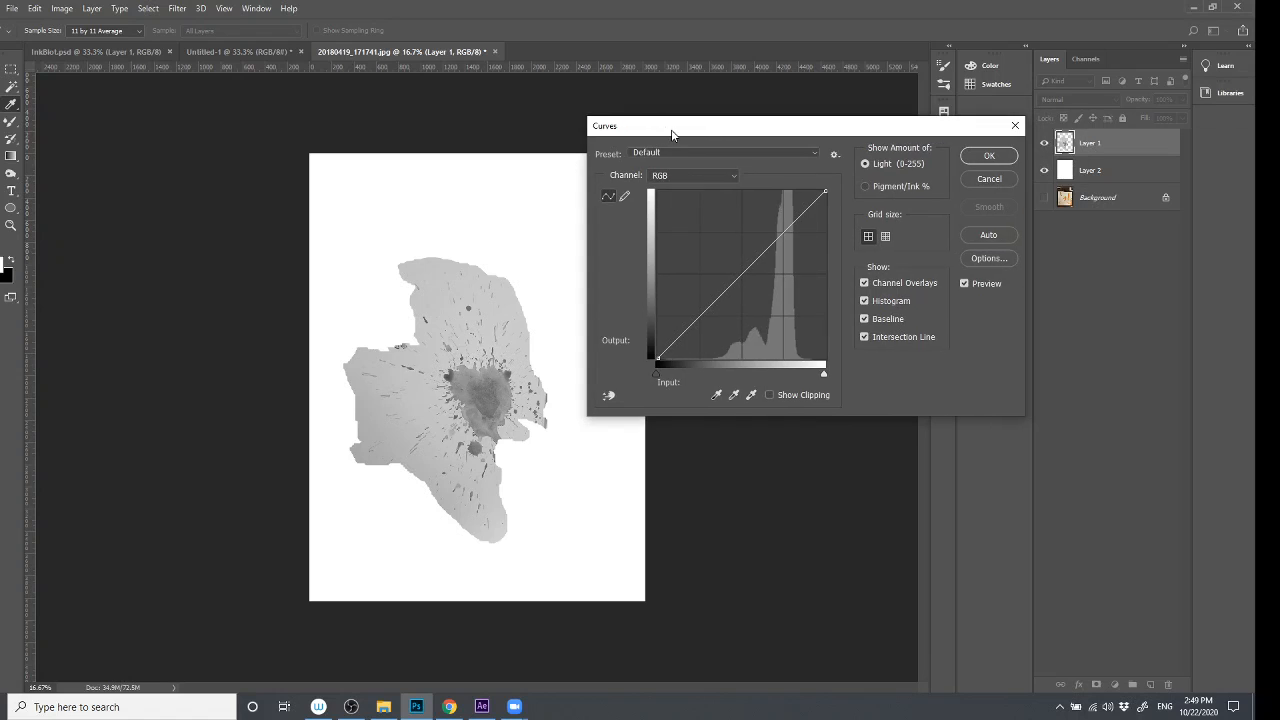
click(62, 8)
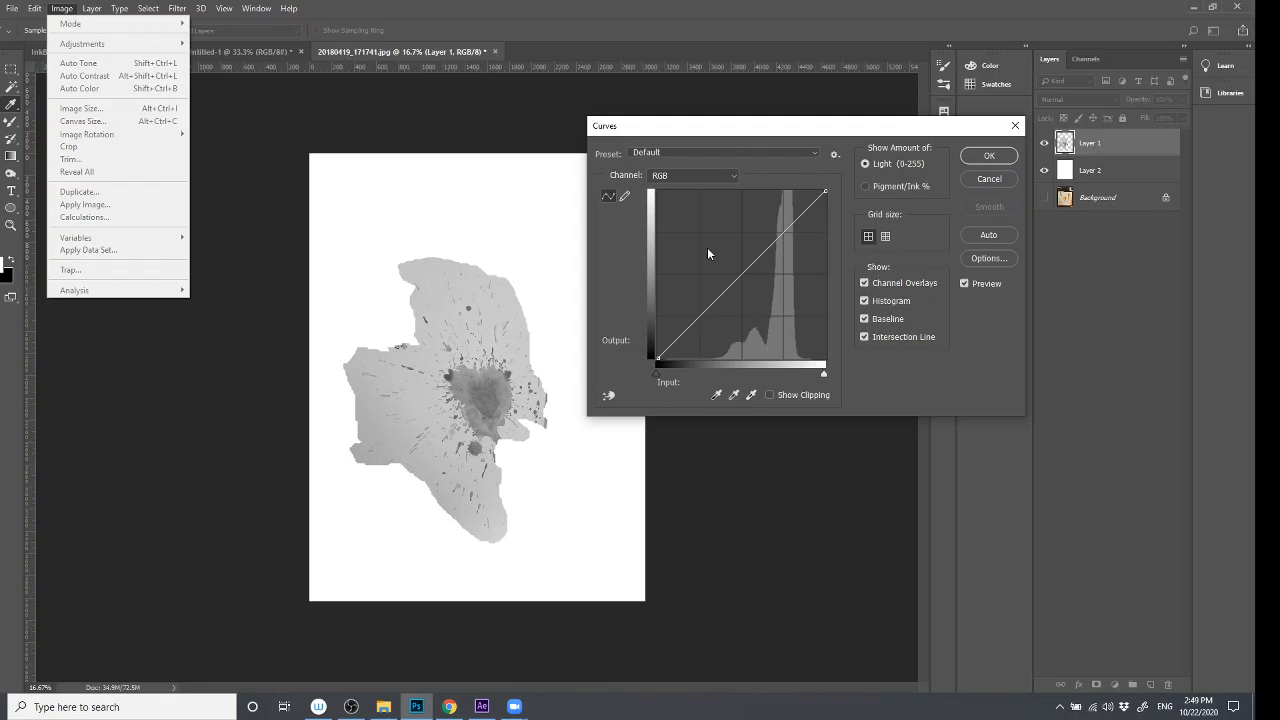
click(736, 279)
mouse_move(736, 279)
mouse_down()
mouse_move(713, 258)
mouse_move(710, 230)
mouse_move(755, 289)
mouse_up()
key(ctrl+z)
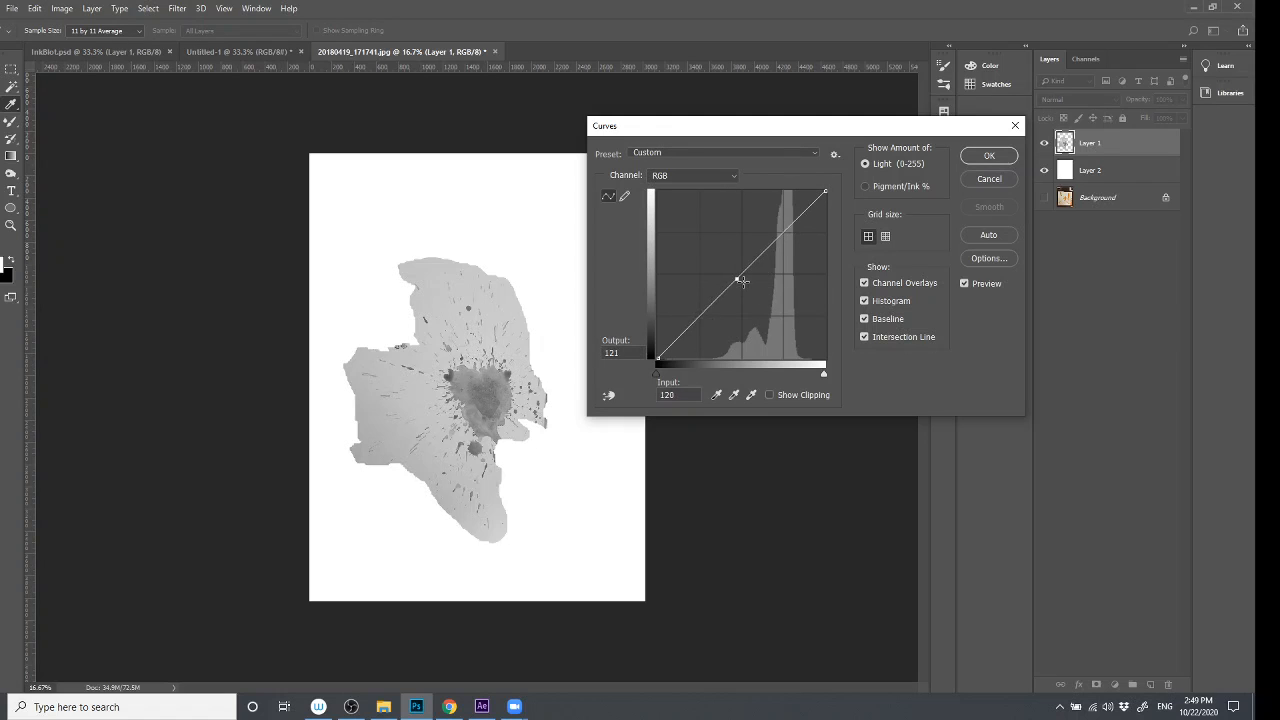
drag(737, 278, 728, 266)
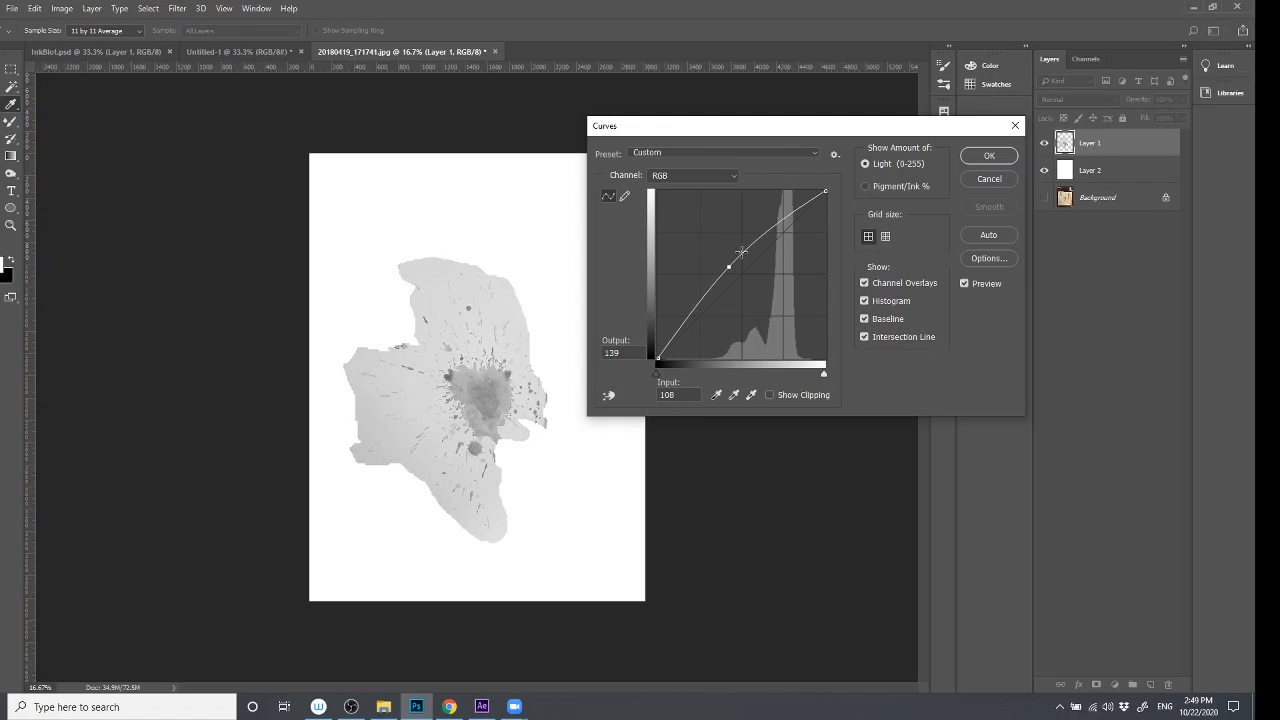
click(991, 179)
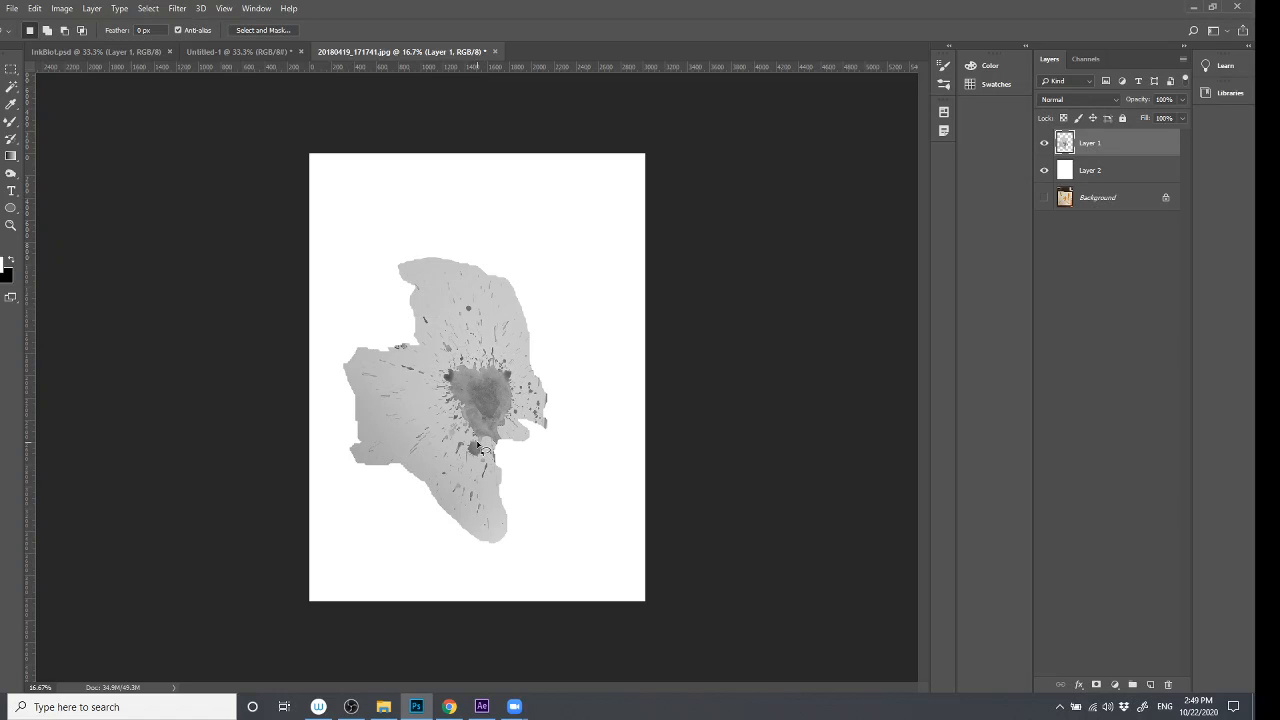
- Apply Levels to the splatter layer with input black point 43 and white point 173 to drop out the paper
click(62, 8)
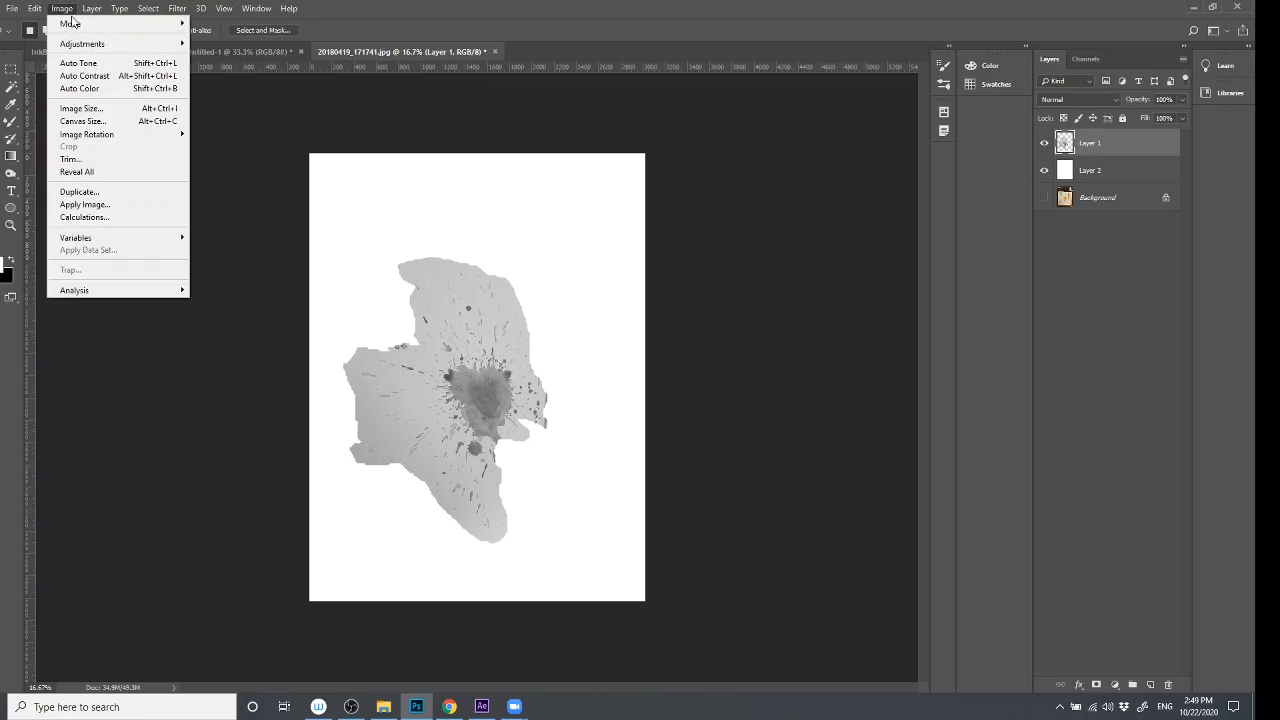
mouse_move(79, 50)
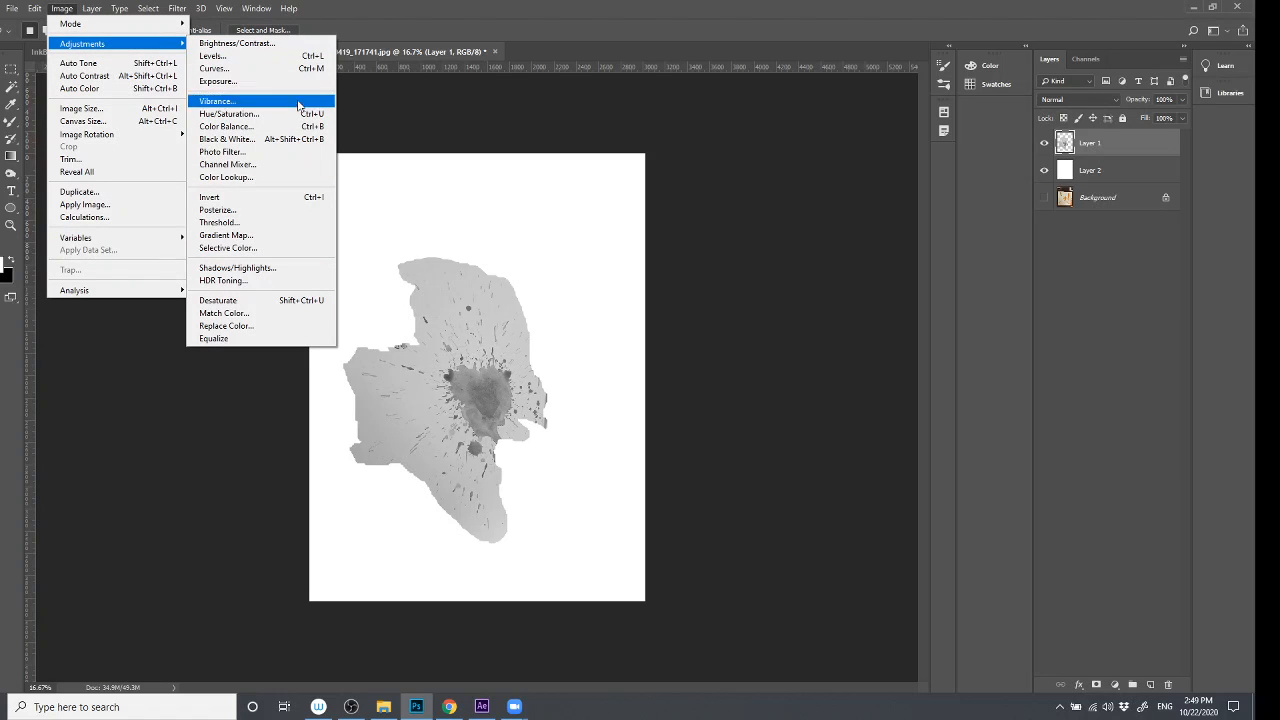
click(325, 57)
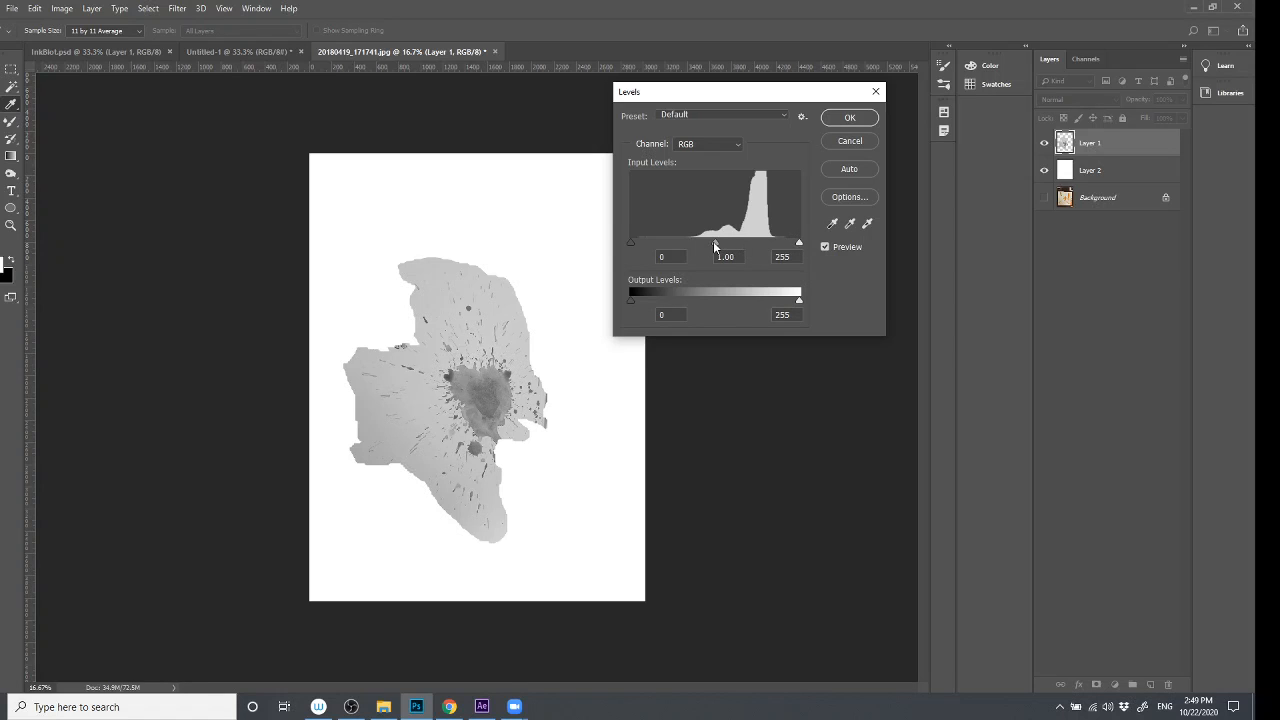
drag(631, 242, 677, 244)
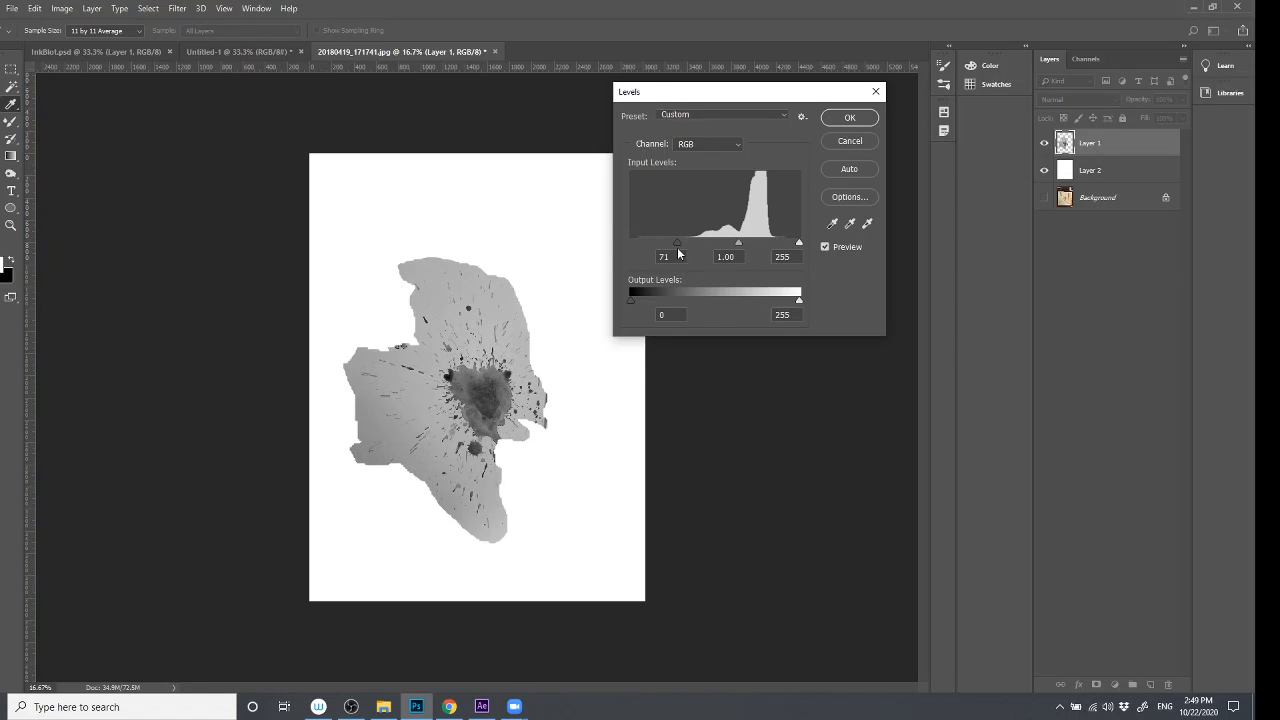
drag(800, 243, 769, 243)
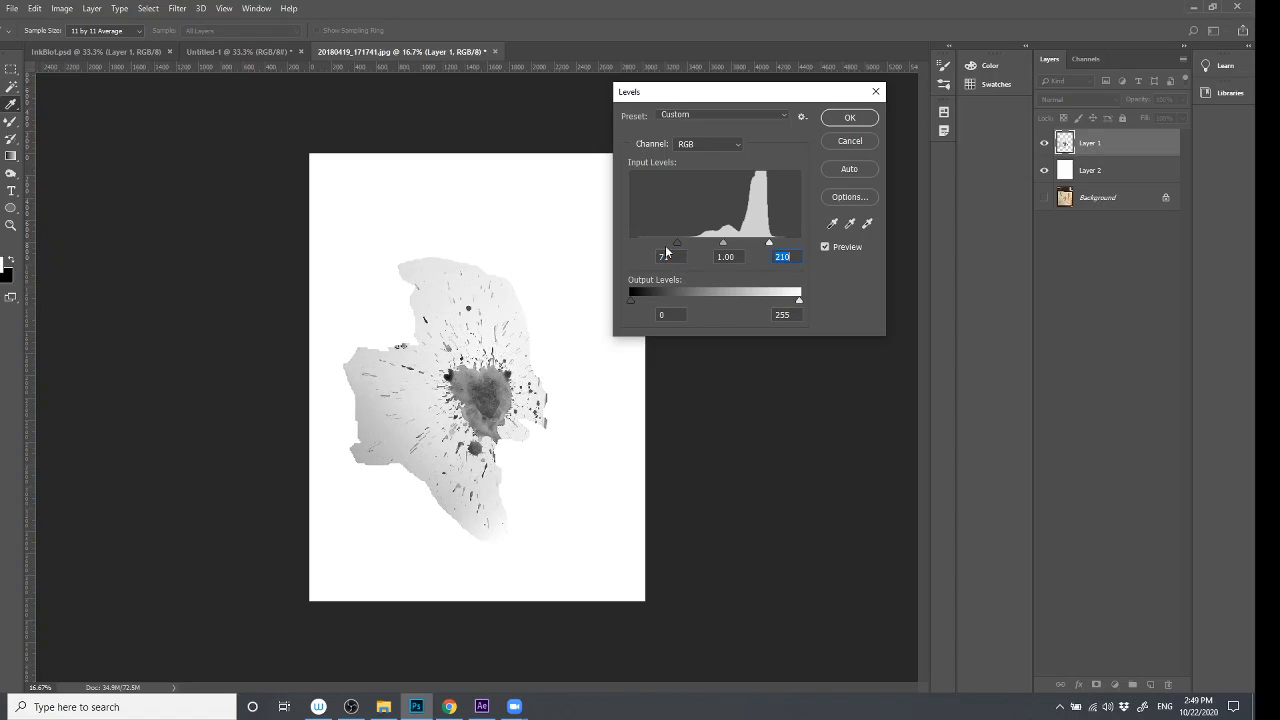
drag(677, 243, 616, 232)
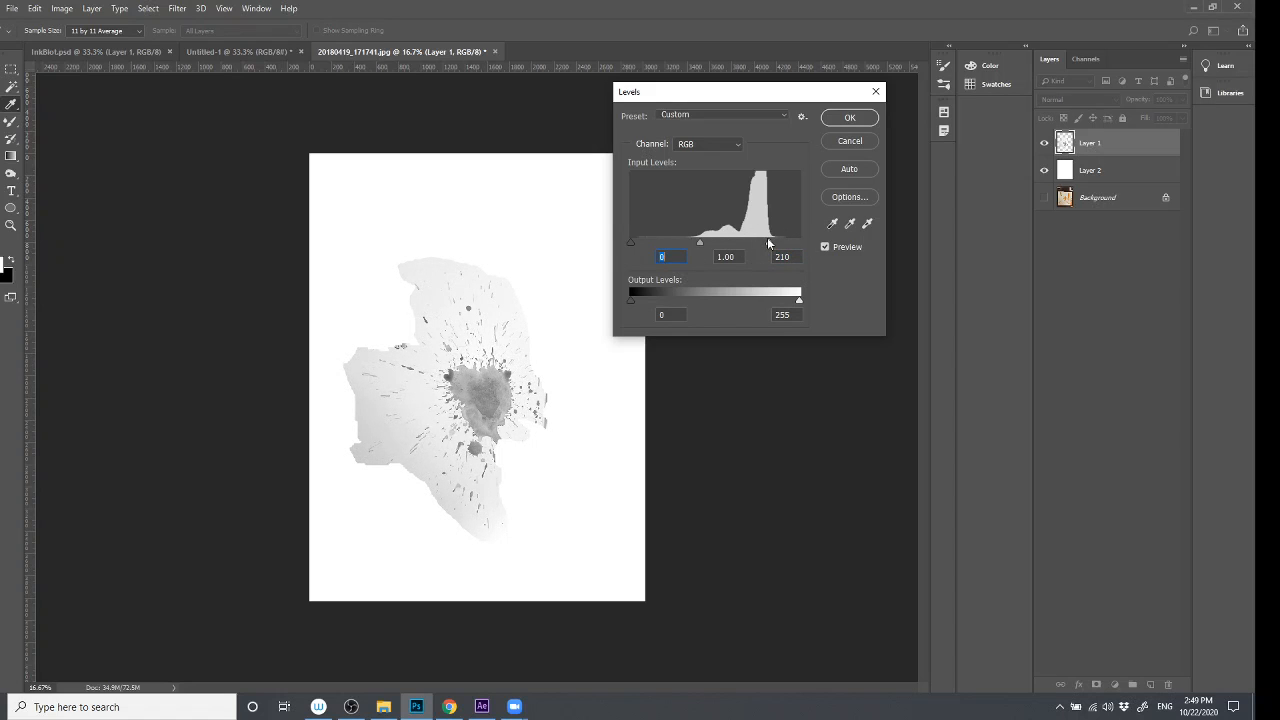
drag(768, 243, 745, 237)
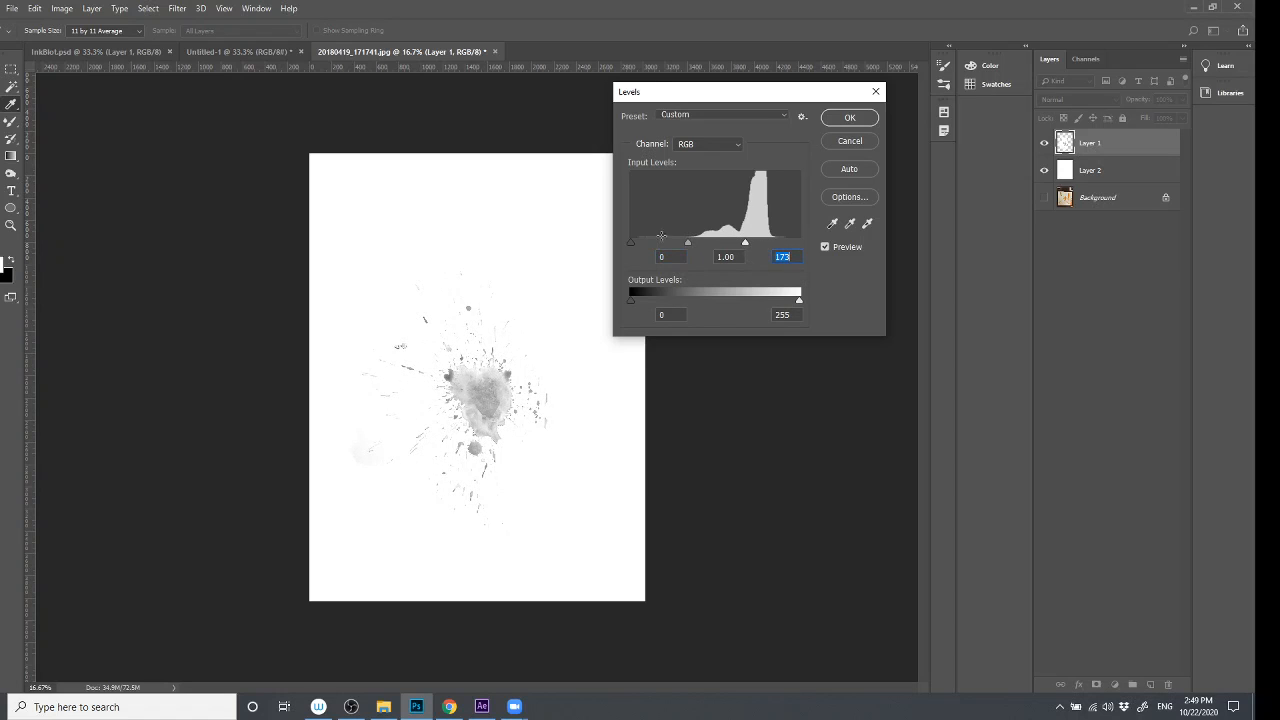
drag(630, 244, 660, 244)
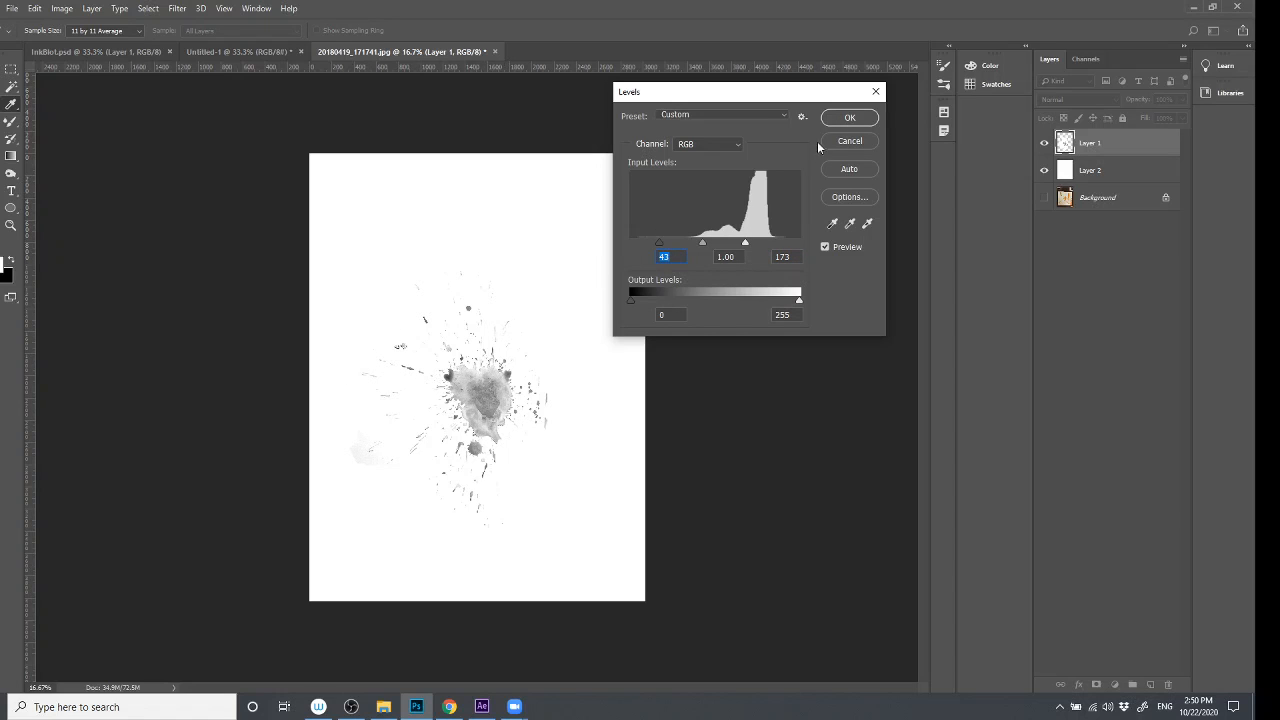
click(850, 117)
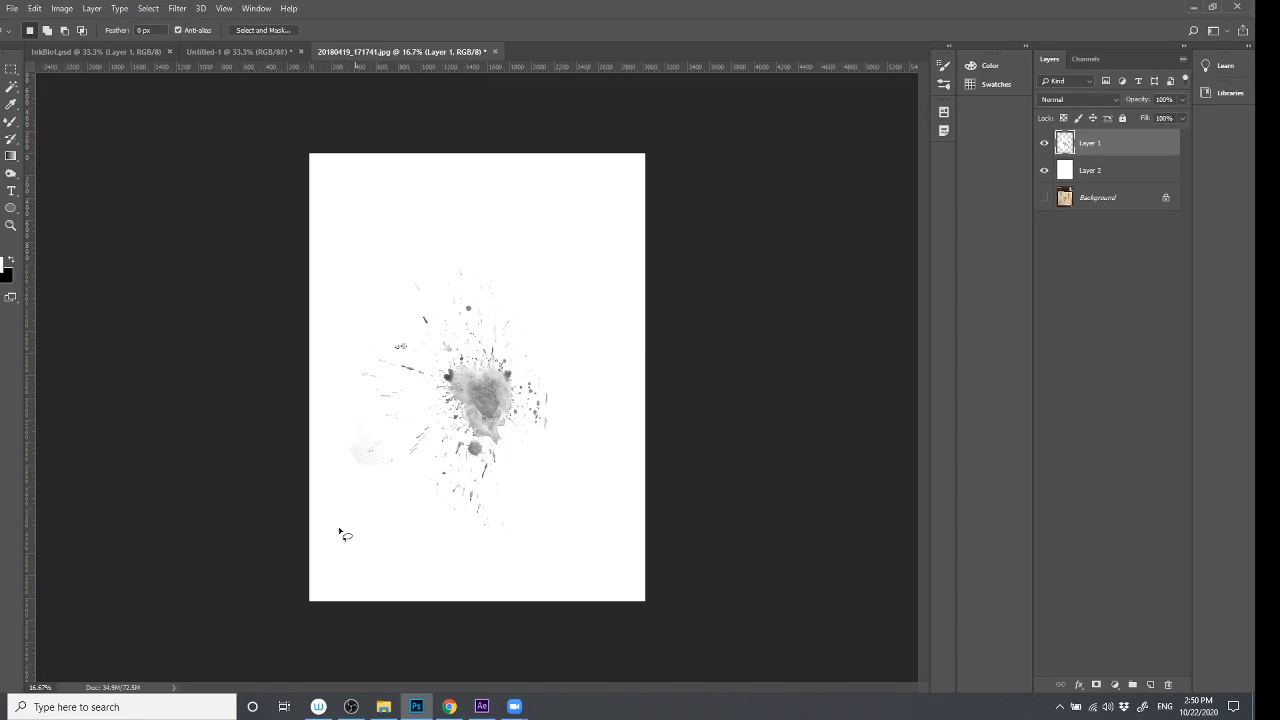
- Erase the leftover grey paper smudge around the splatter with a Soft Round eraser at 500 px
key(e)
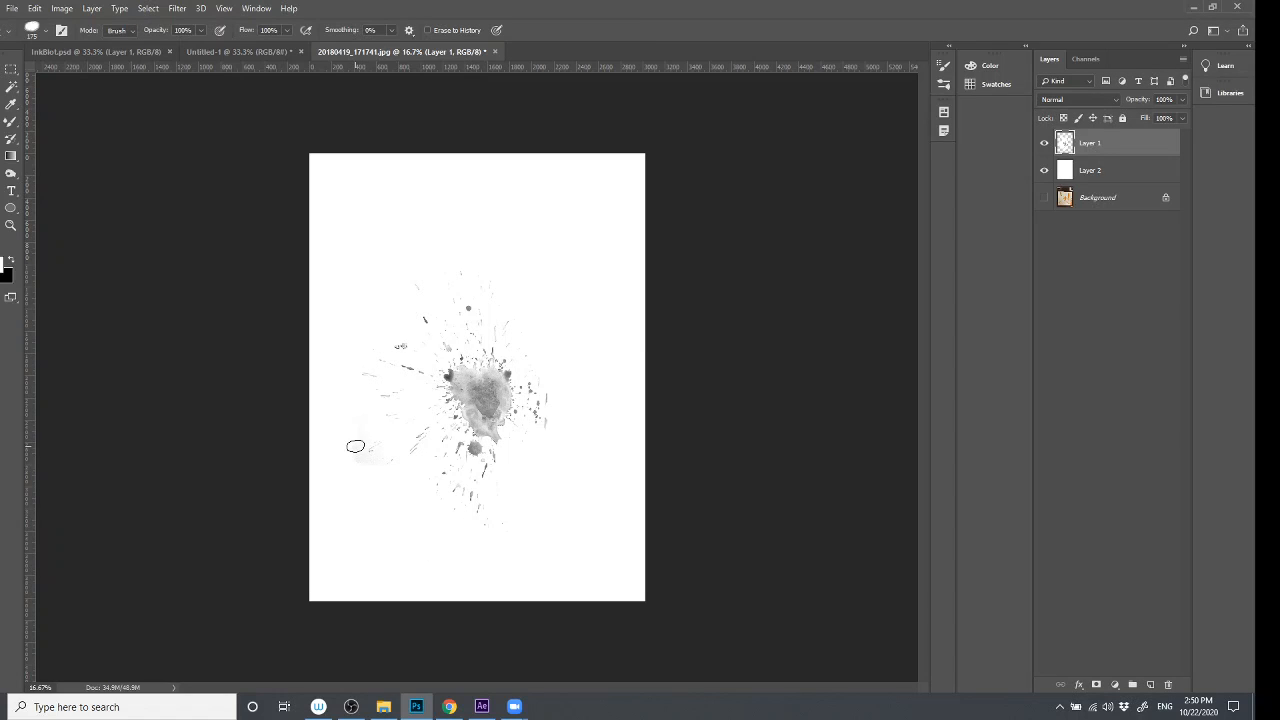
key(bracketright)
key(bracketright)
key(bracketright)
key(bracketright)
key(bracketright)
click(44, 30)
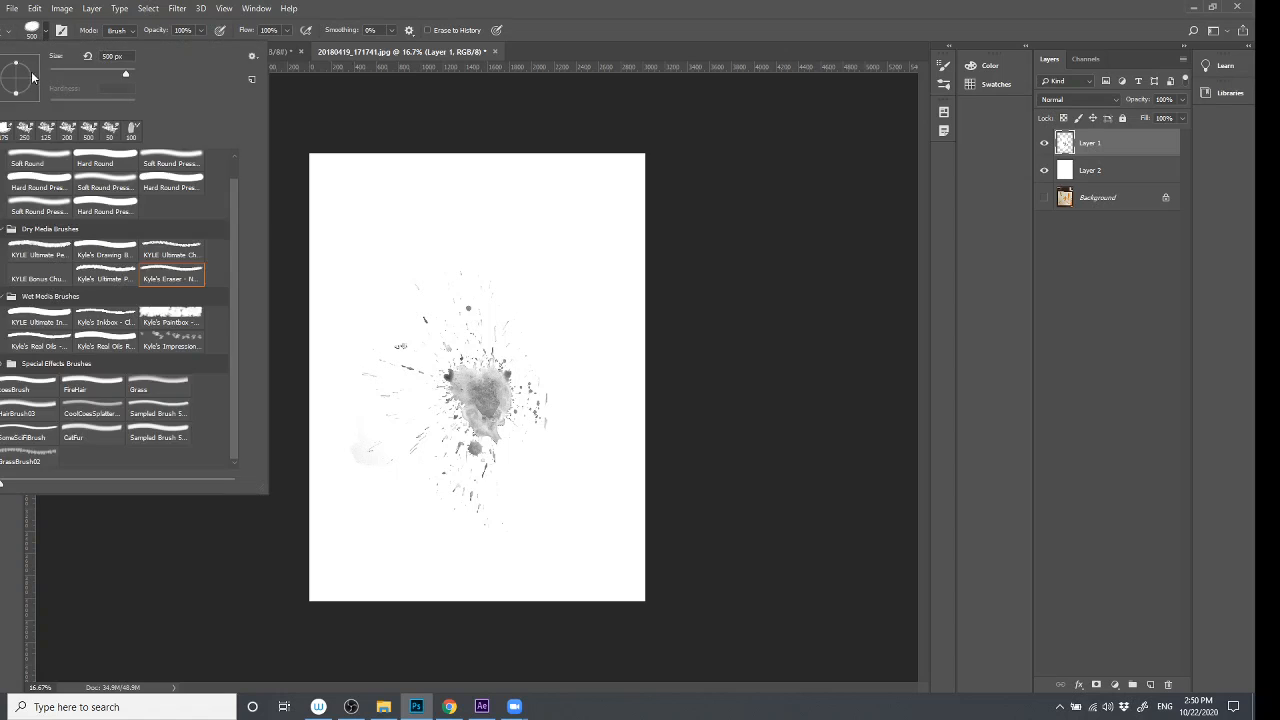
scroll(21, 180, up, 2)
click(22, 180)
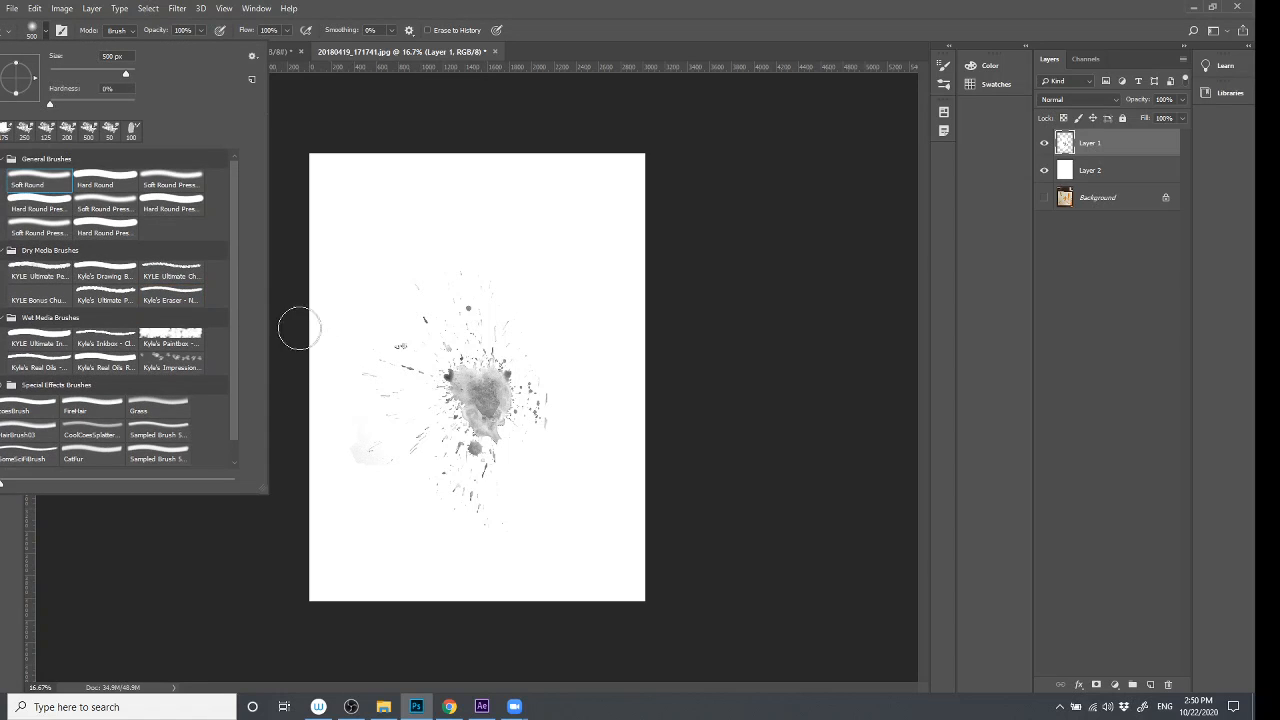
click(350, 455)
mouse_move(383, 474)
mouse_down()
mouse_move(394, 463)
mouse_move(406, 491)
mouse_move(503, 551)
mouse_move(557, 437)
mouse_move(569, 346)
mouse_move(549, 289)
mouse_move(469, 240)
mouse_up()
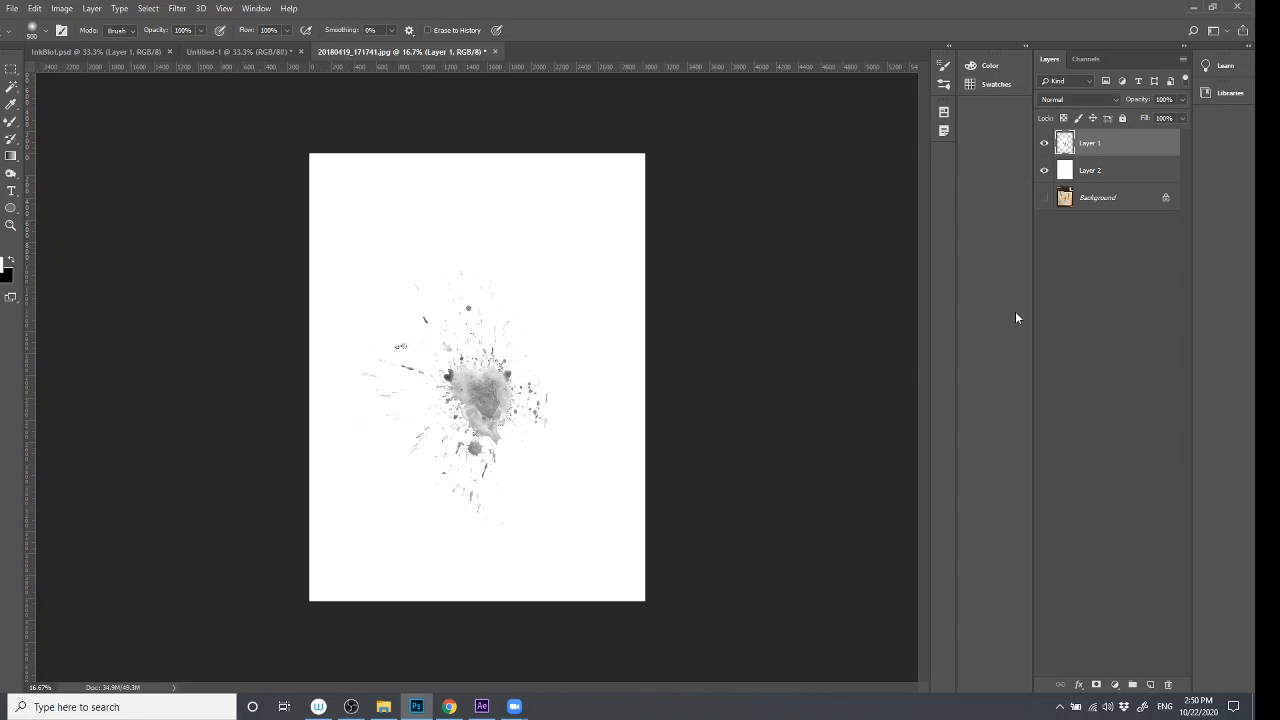
- Crop the canvas above and below the splatter, keeping the full width, to trim the empty white space
key(c)
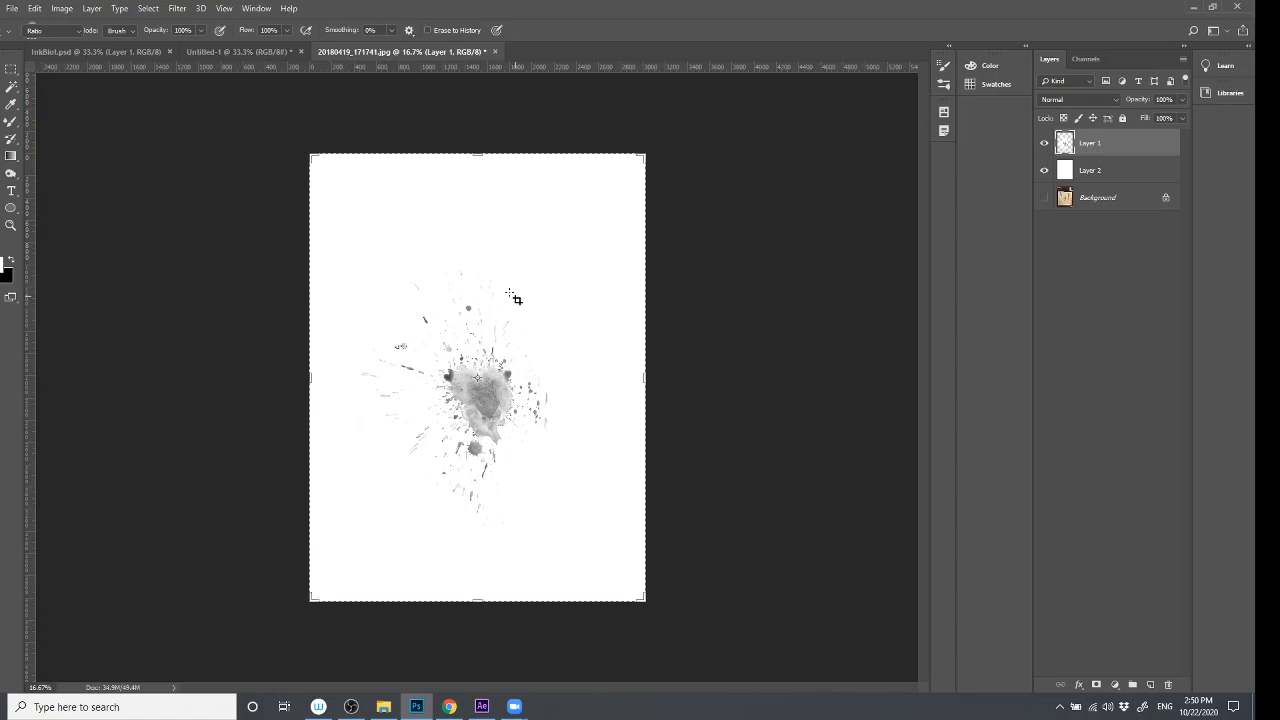
drag(474, 155, 469, 268)
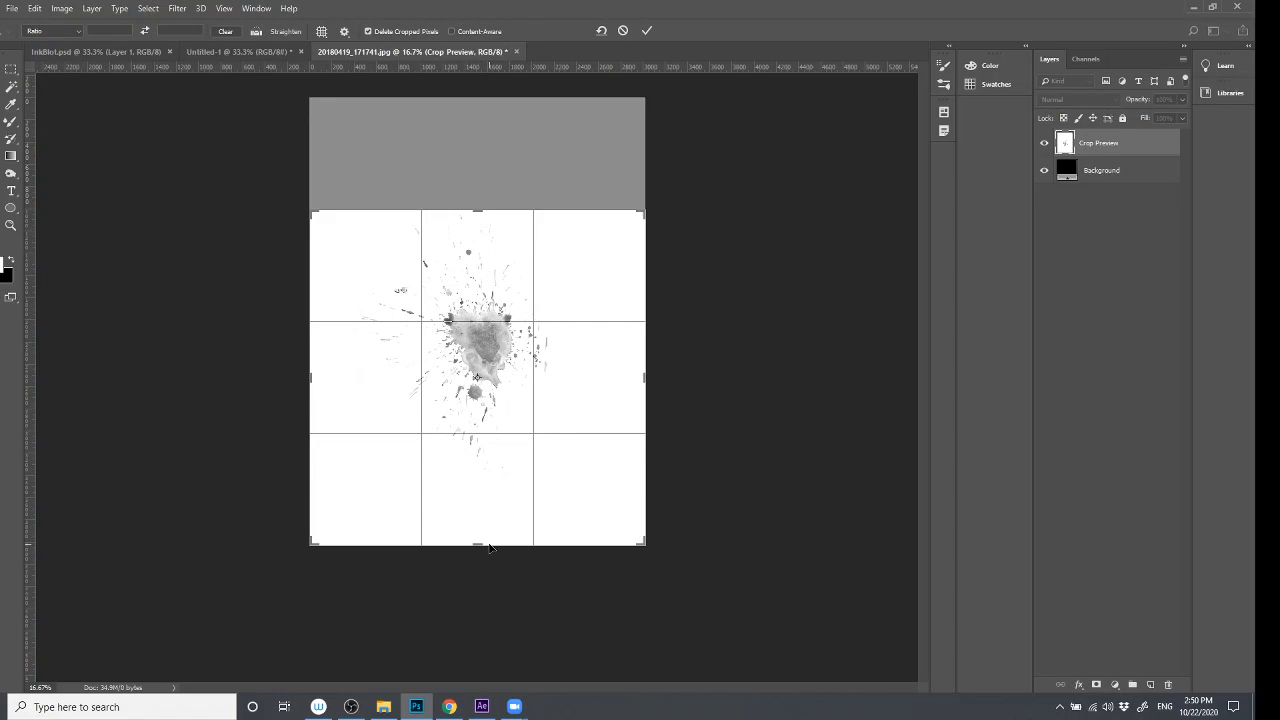
drag(480, 545, 481, 510)
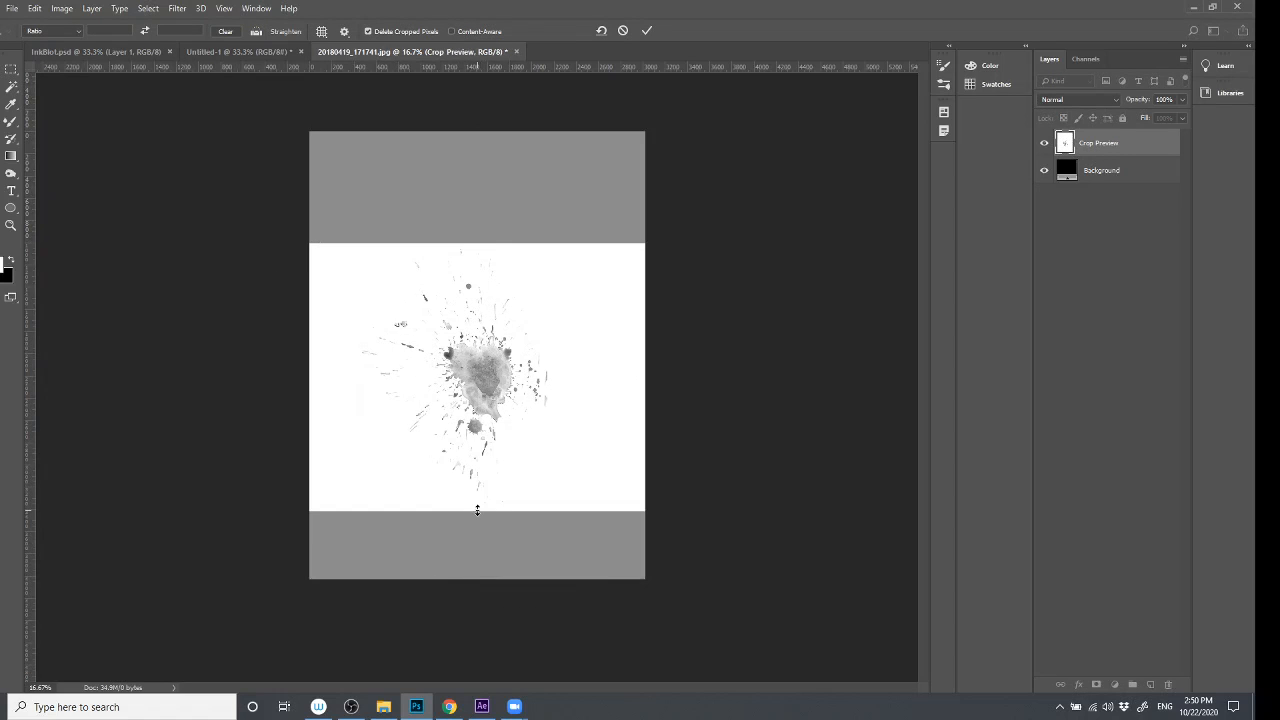
key(Return)
click(12, 8)
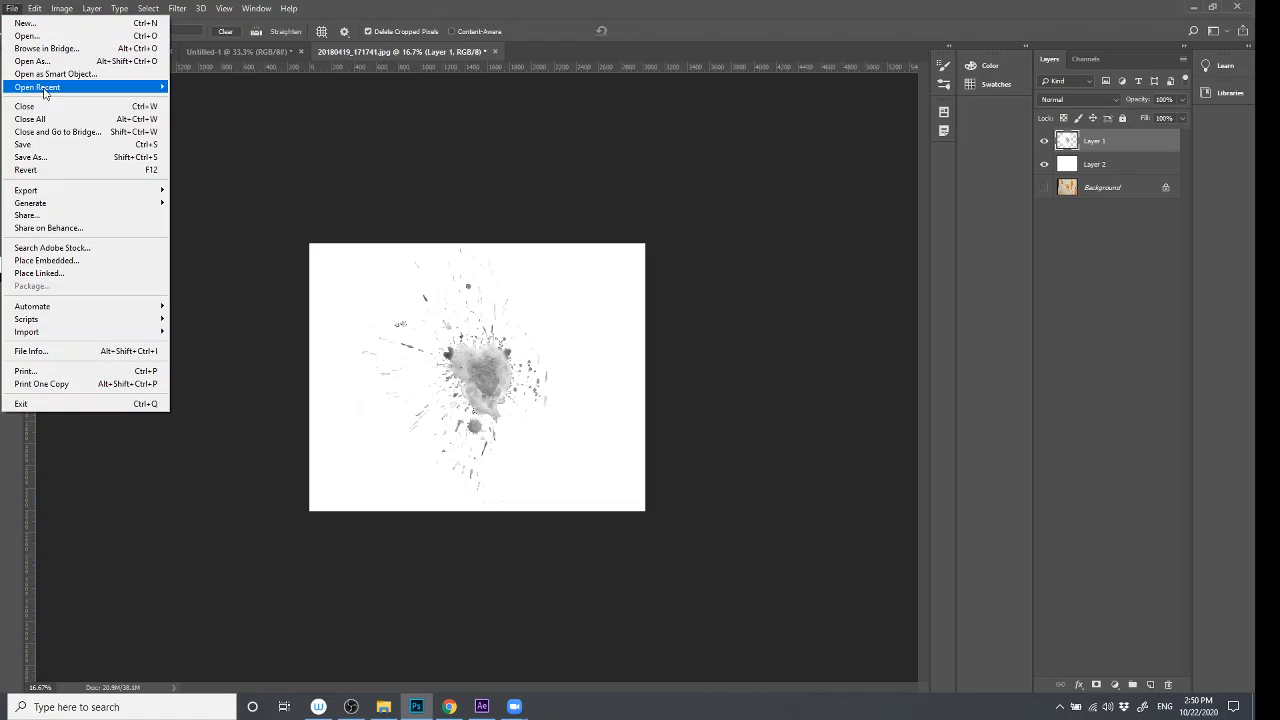
click(40, 157)
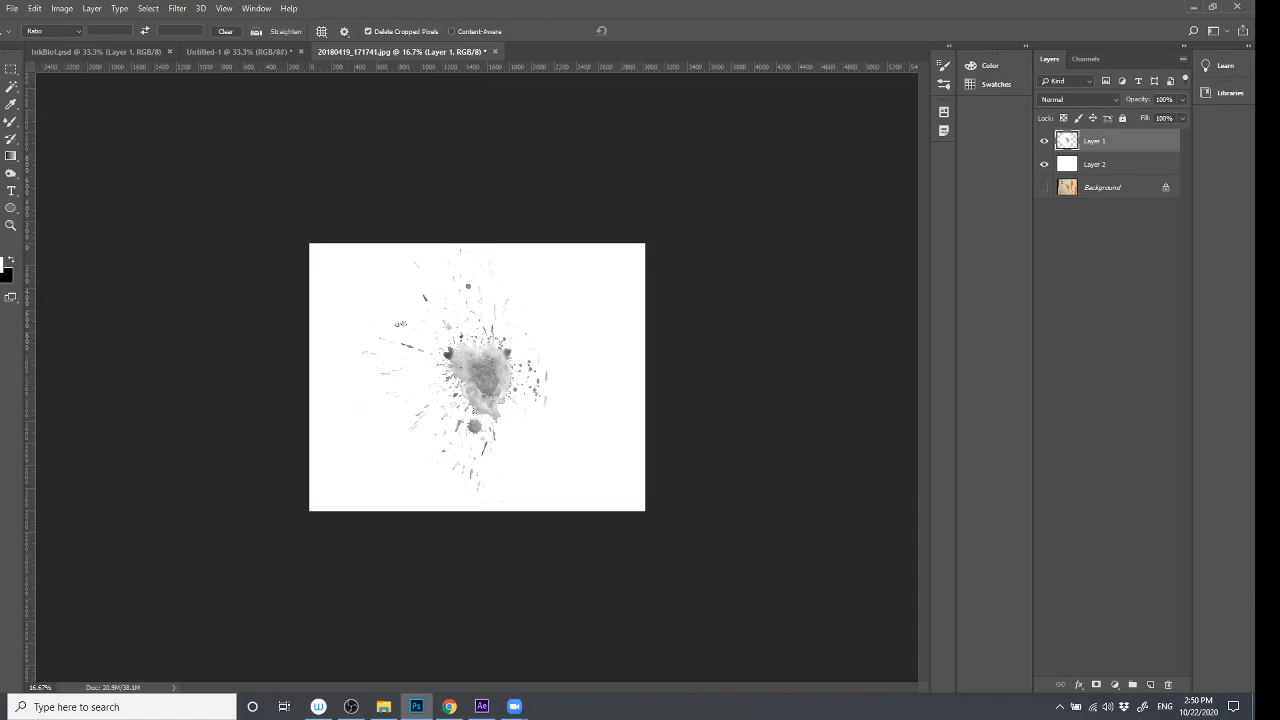
drag(1279, 176, 660, 203)
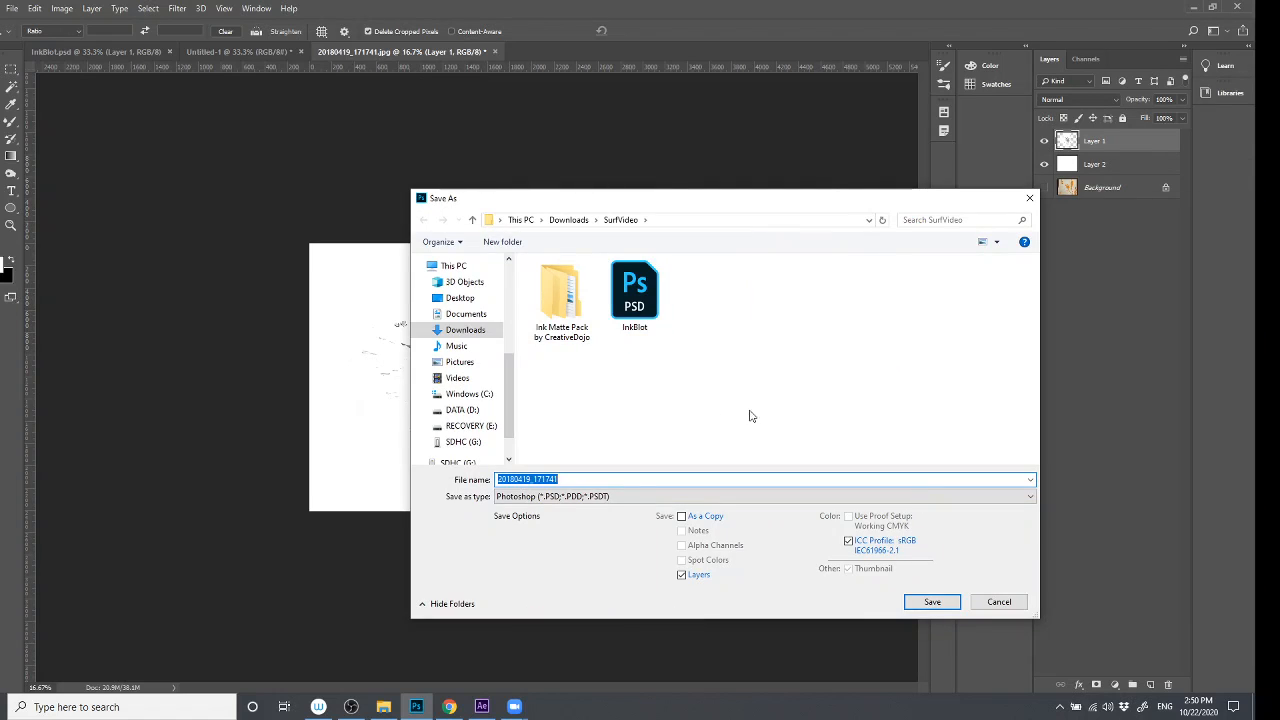
click(998, 605)
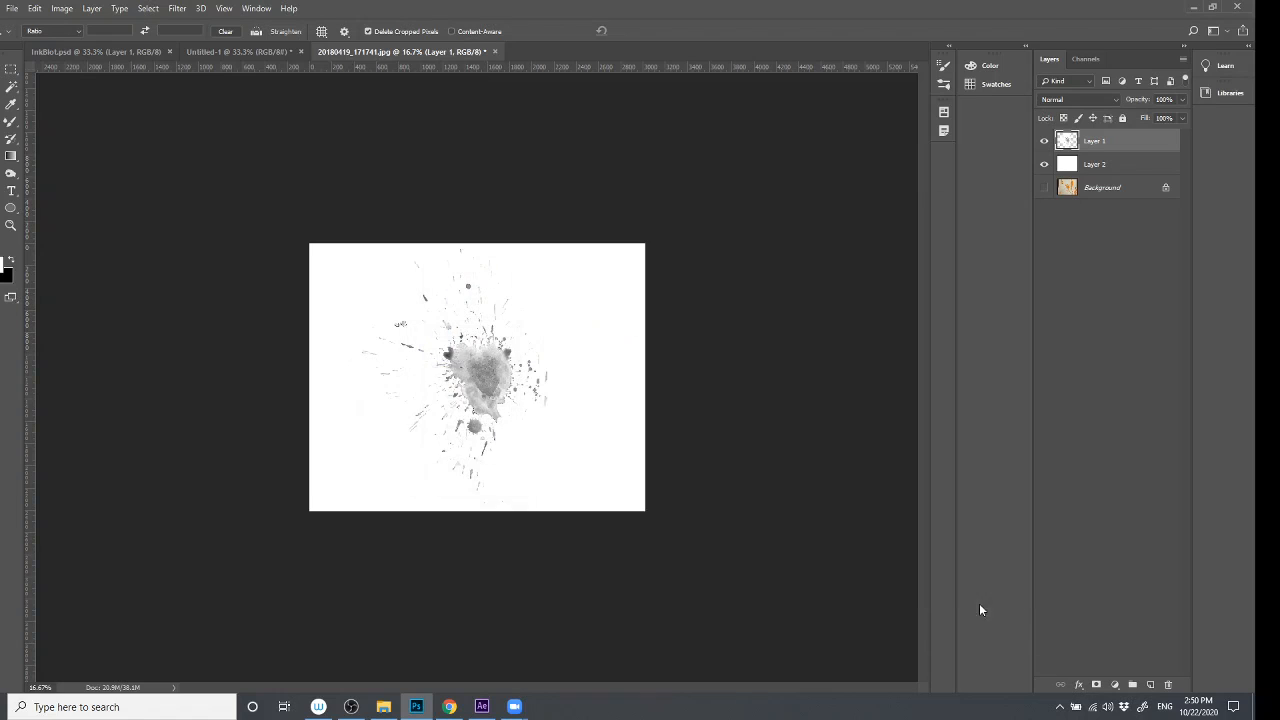
- Switch to After Effects and import InkBlot.psd into the project as Footage with Merged Layers
click(482, 707)
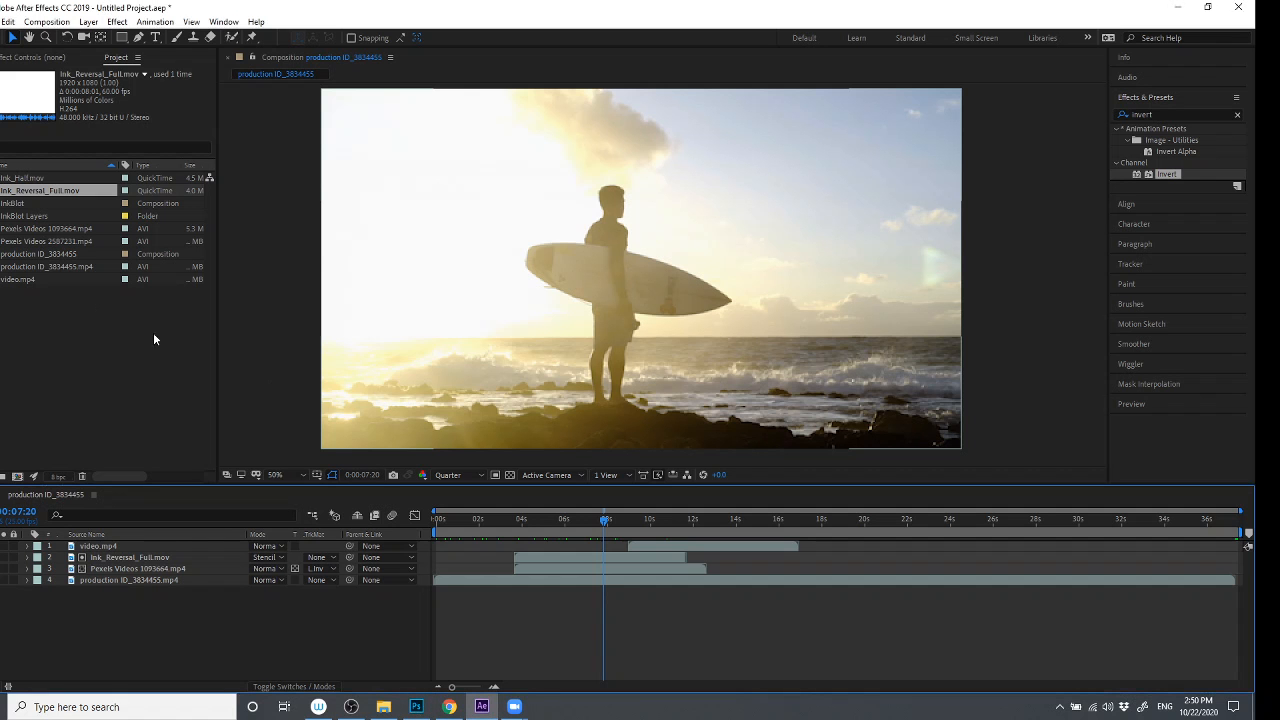
click(28, 337)
right_click(28, 337)
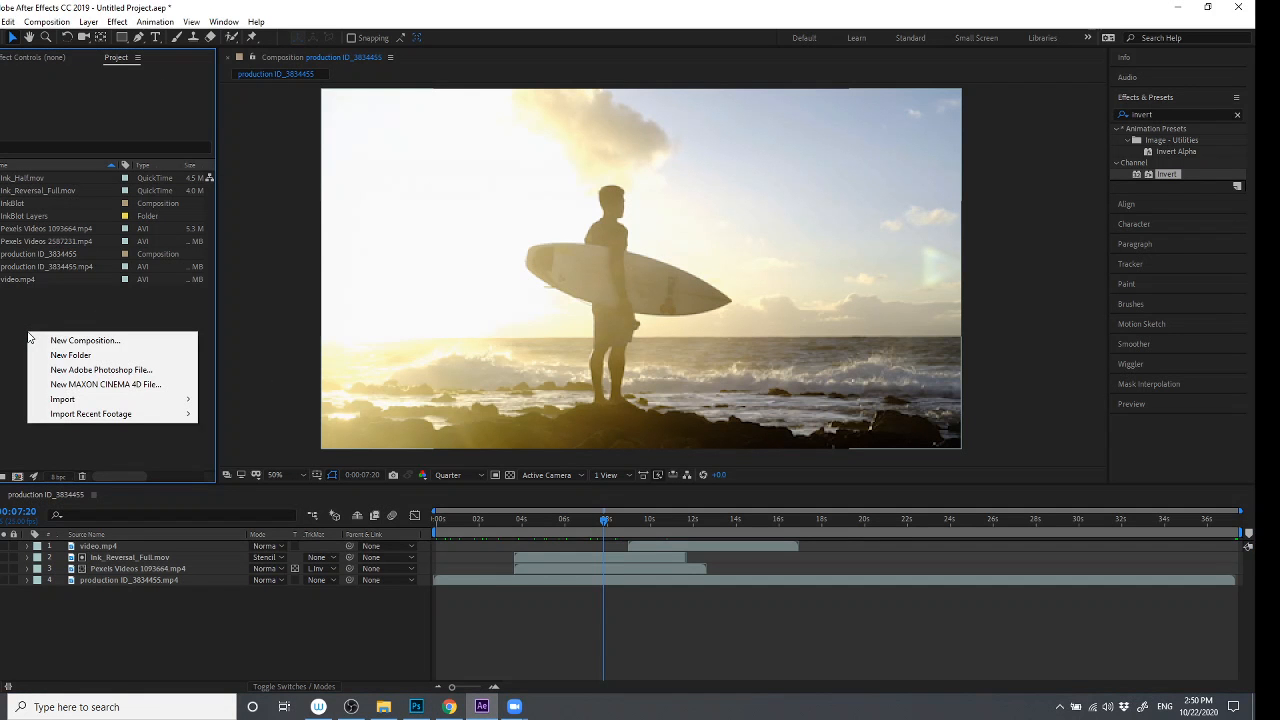
click(57, 345)
right_click(57, 345)
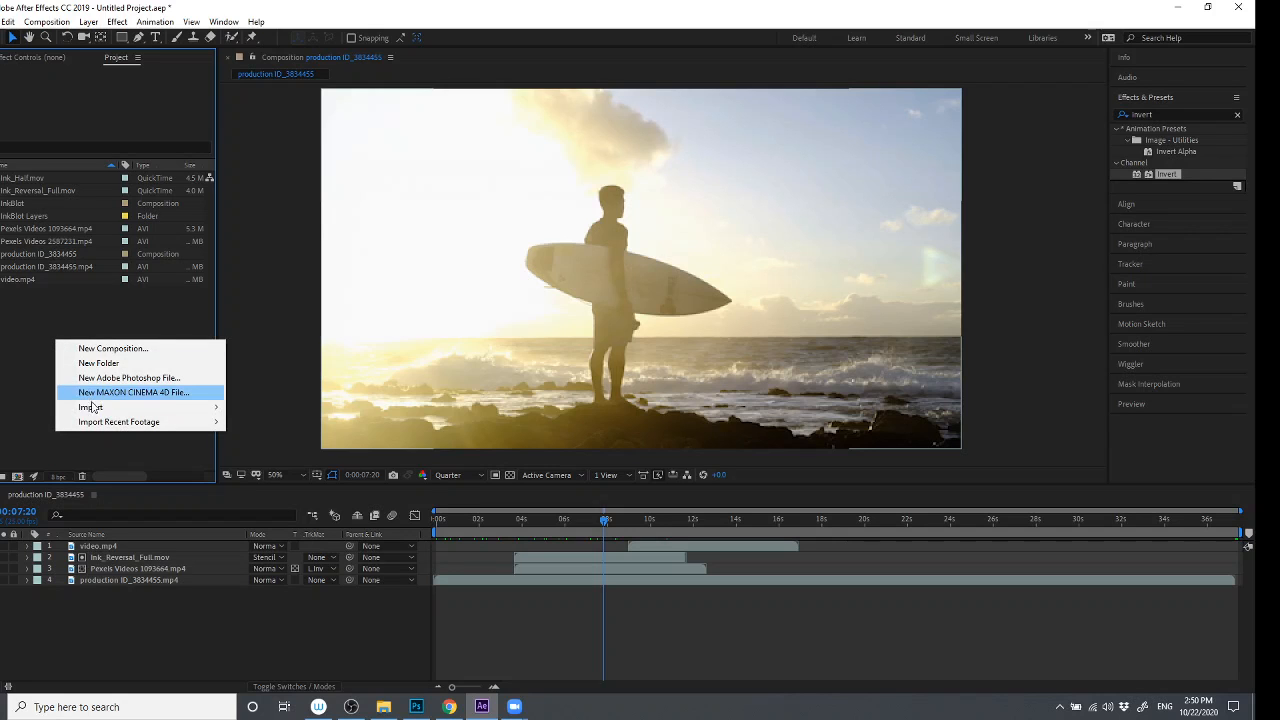
mouse_move(86, 407)
click(293, 406)
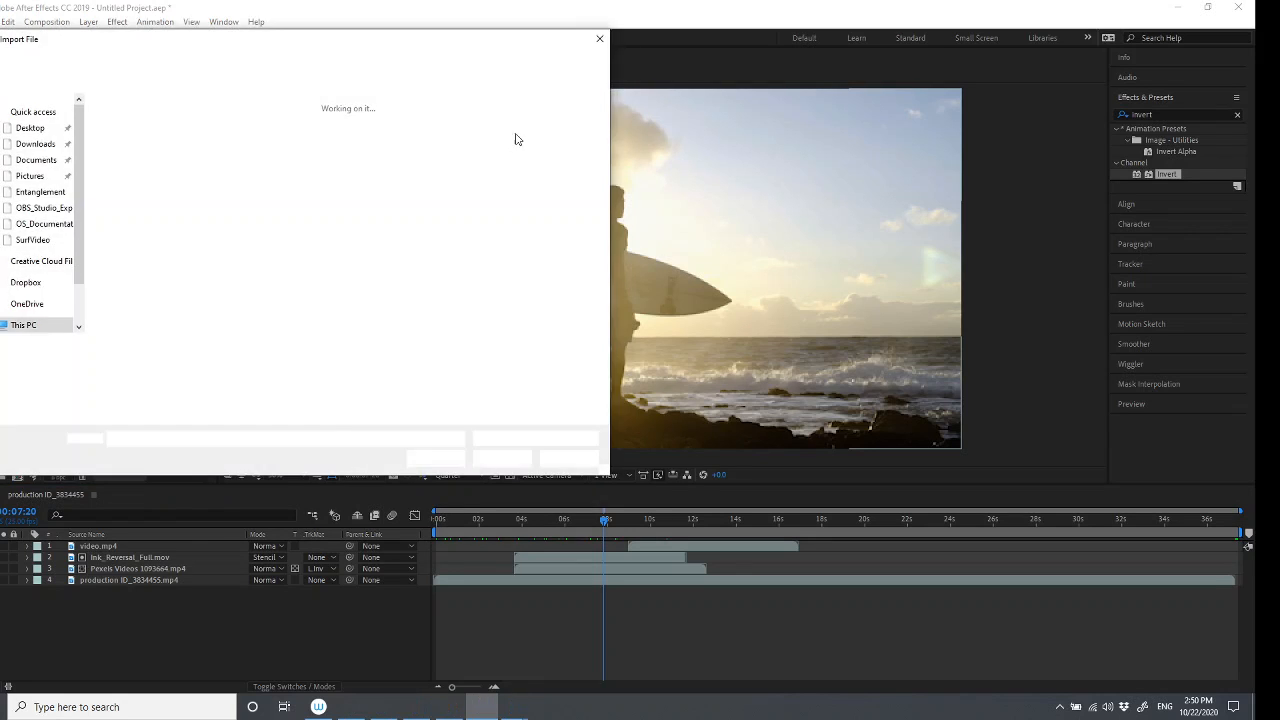
drag(251, 42, 1278, 190)
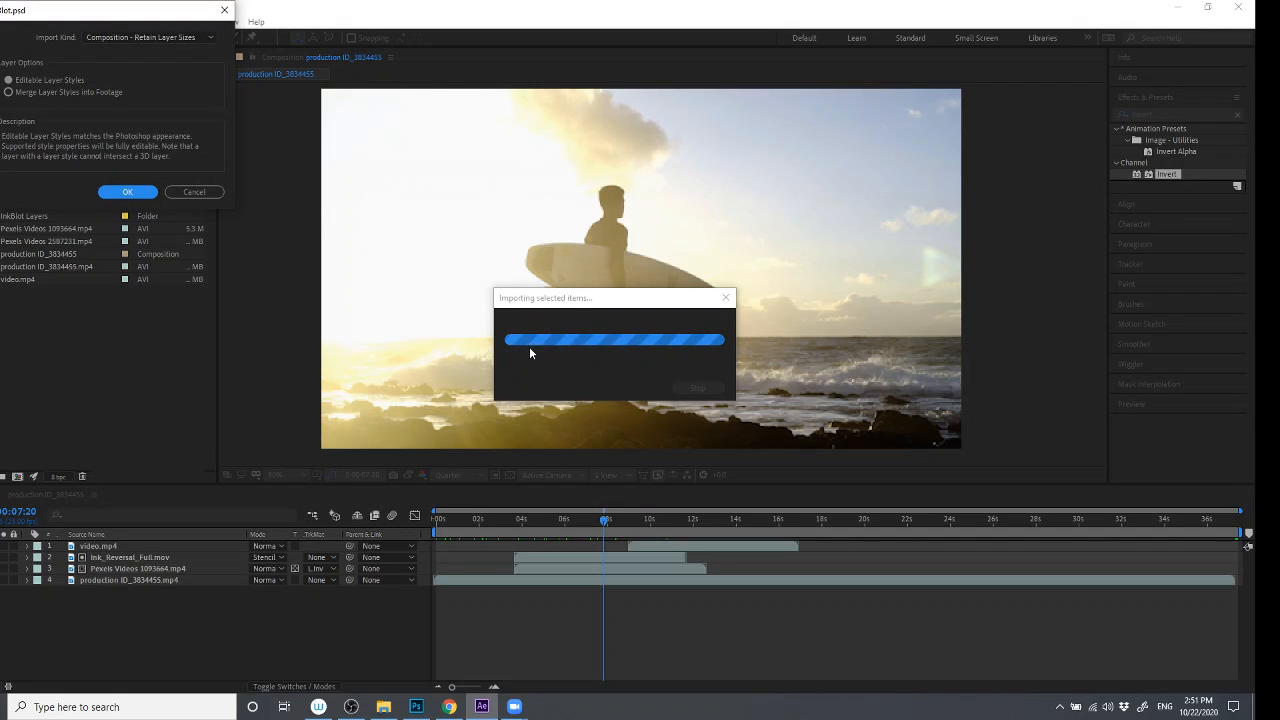
click(137, 36)
click(112, 51)
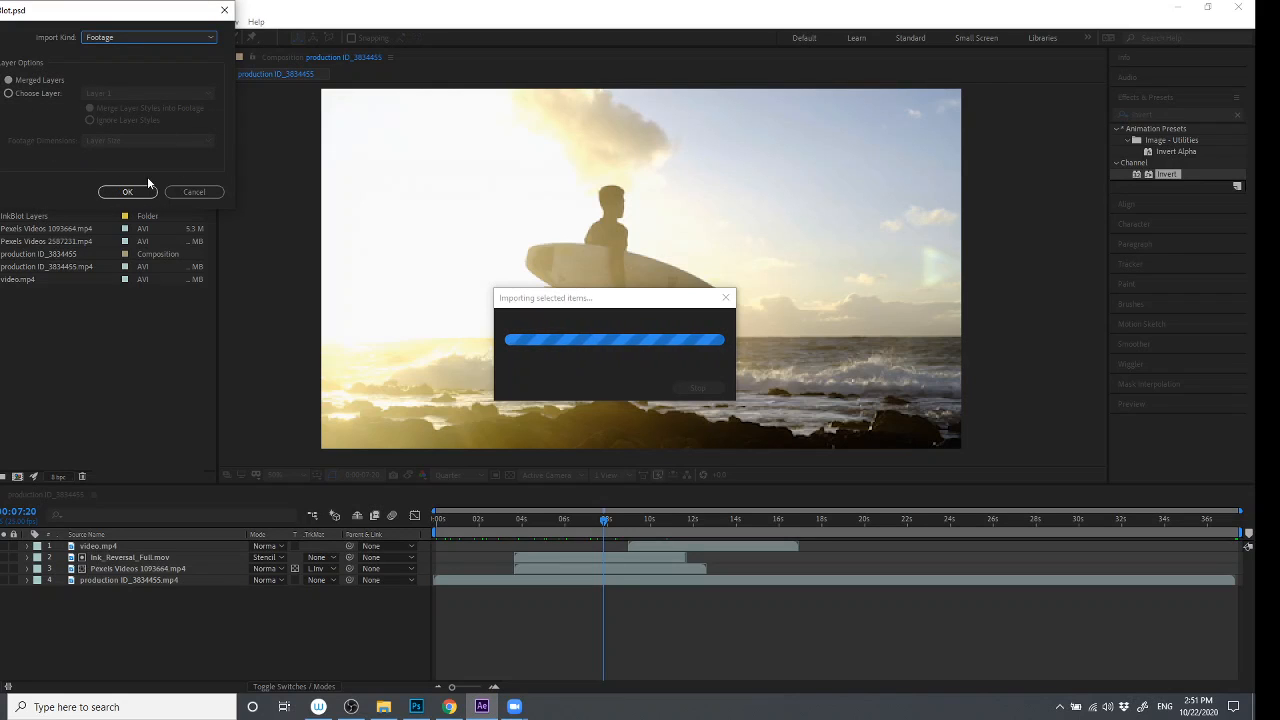
click(128, 192)
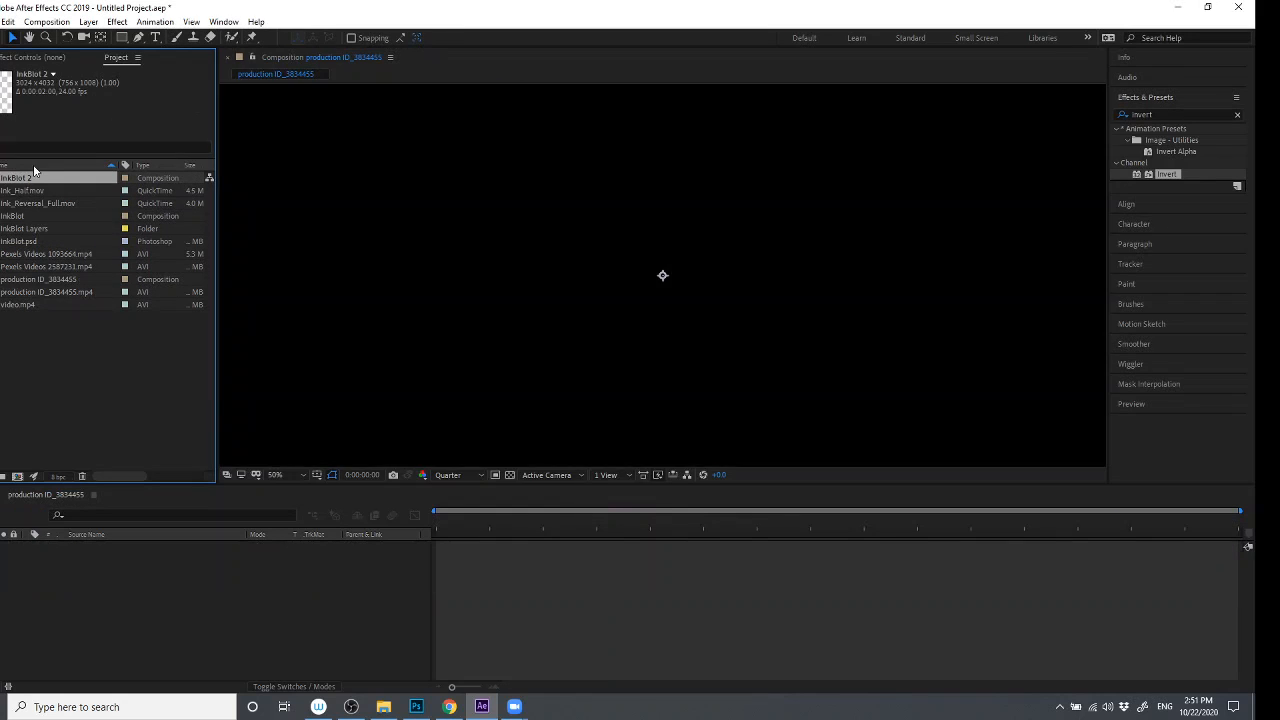
- Delete the InkBlot.psd layer inside the InkBlot 2 composition and remove the InkBlot composition from the project
double_click(33, 175)
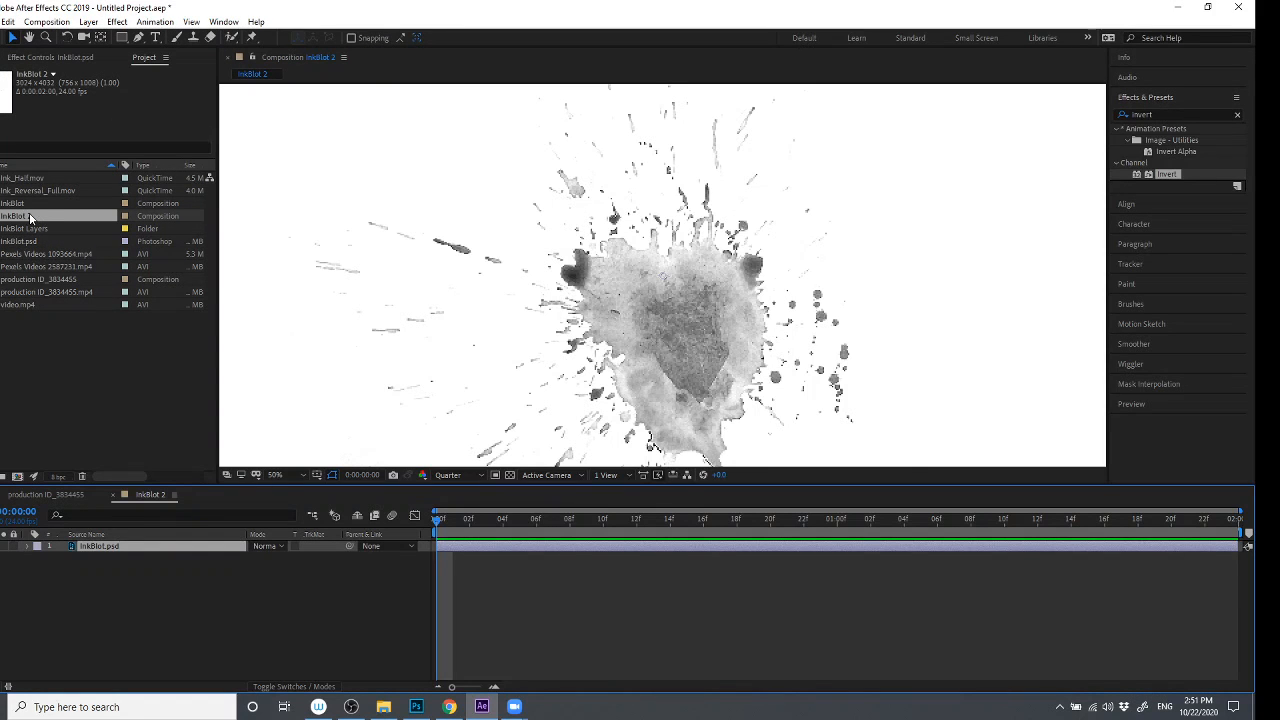
key(Delete)
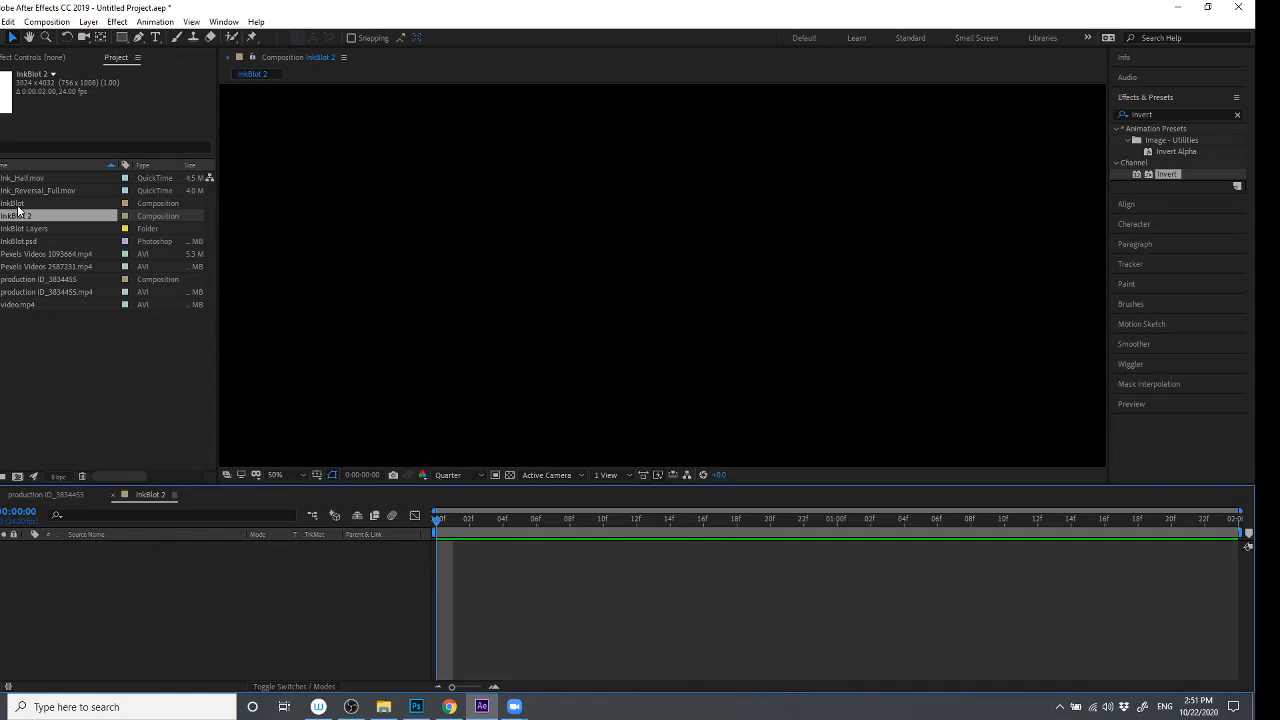
click(18, 205)
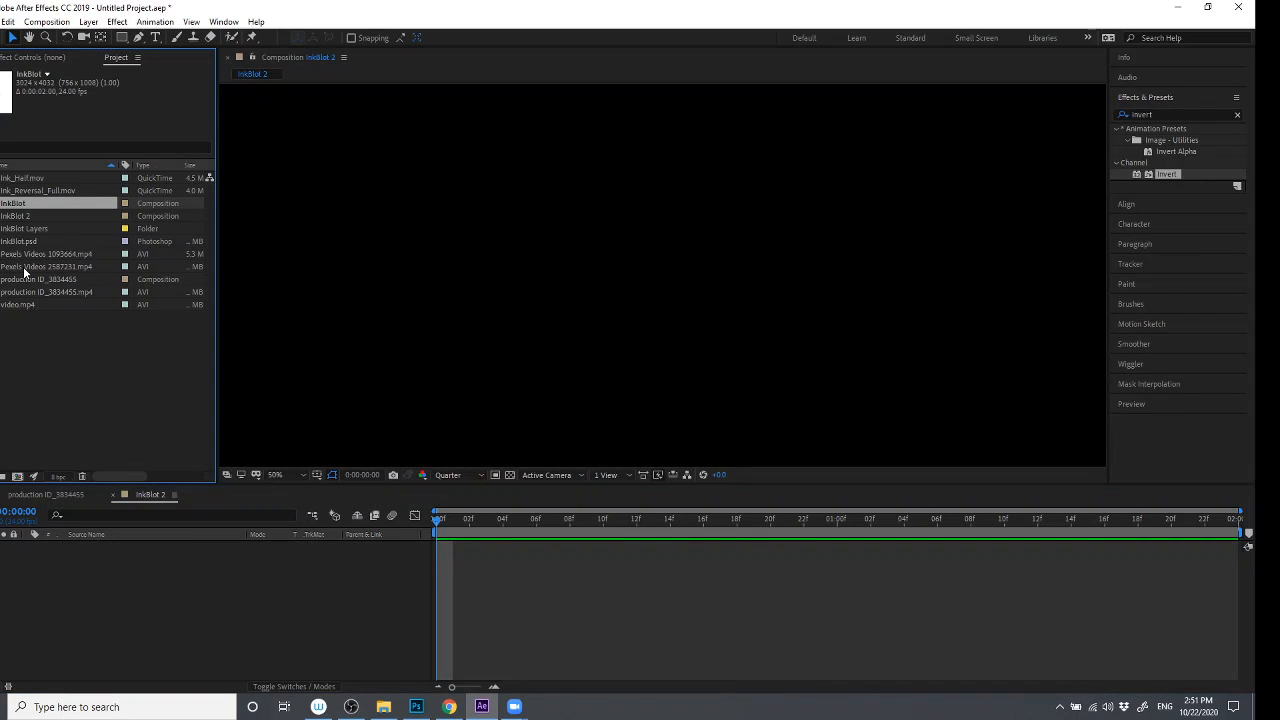
key(Delete)
key(Return)
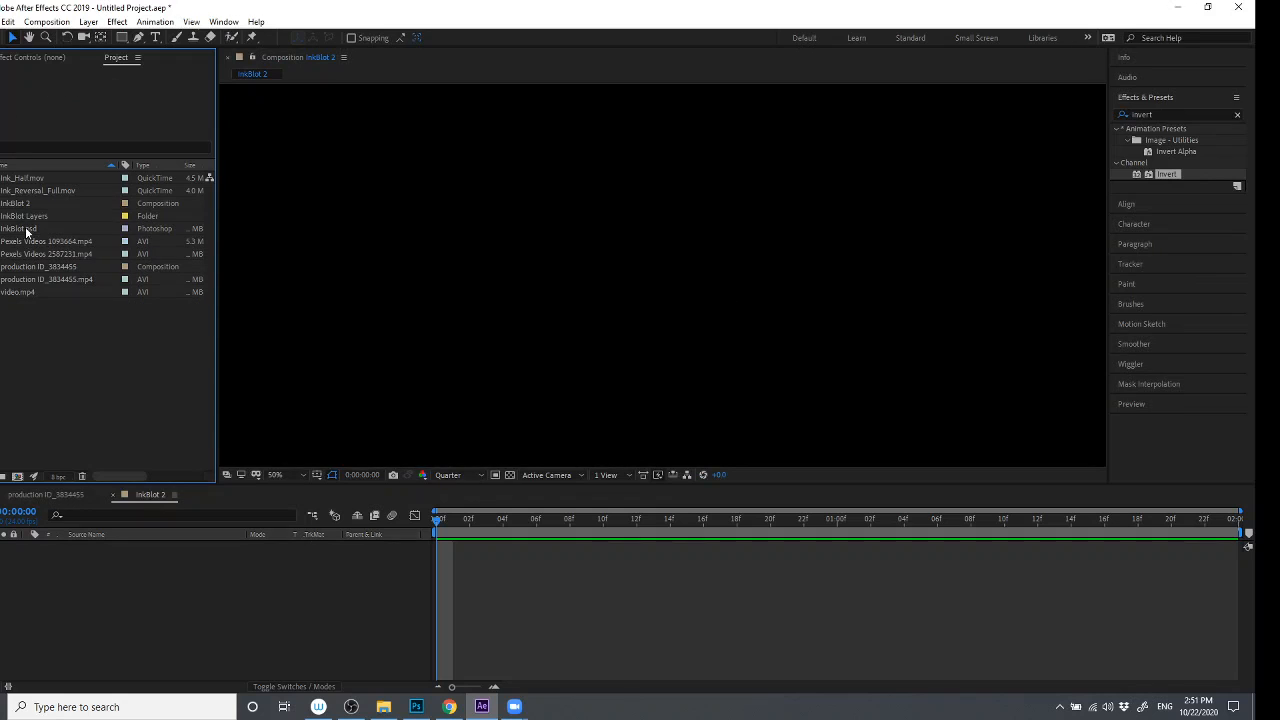
- Expand the InkBlot Layers folder to check its individual Photoshop layers, and look at the InkBlot 2 composition
click(33, 218)
click(2, 216)
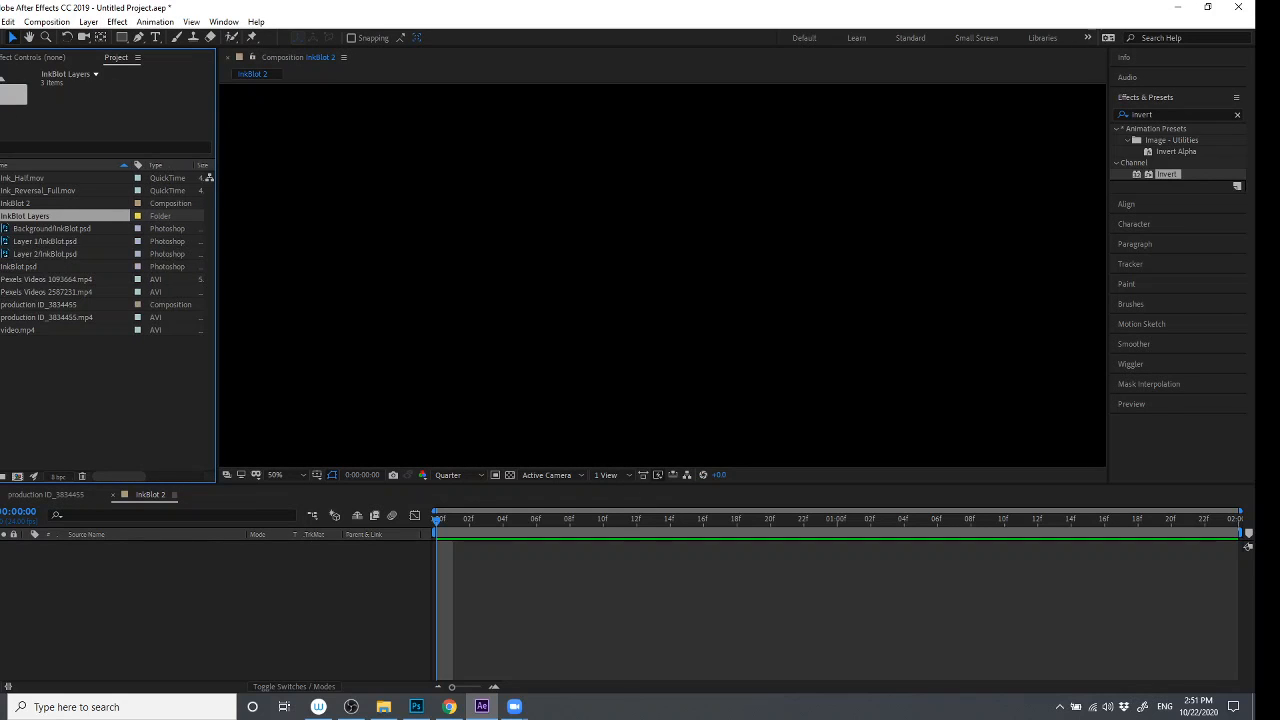
click(45, 228)
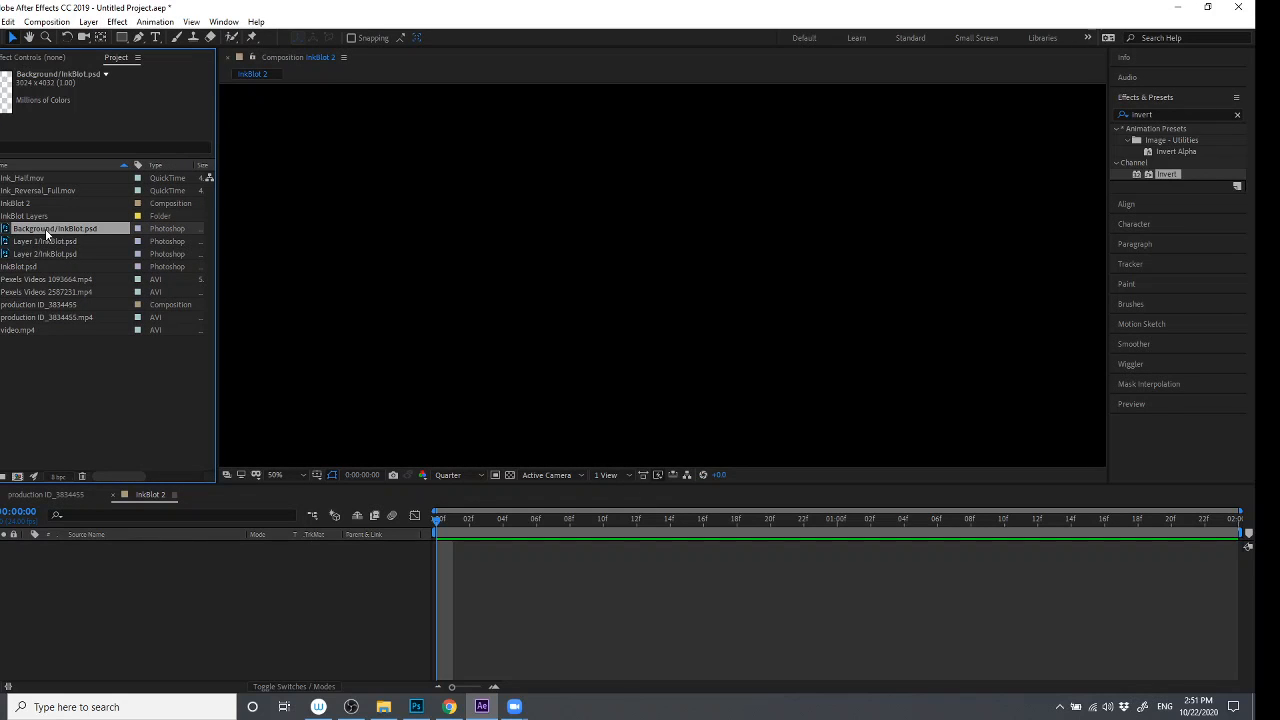
click(59, 242)
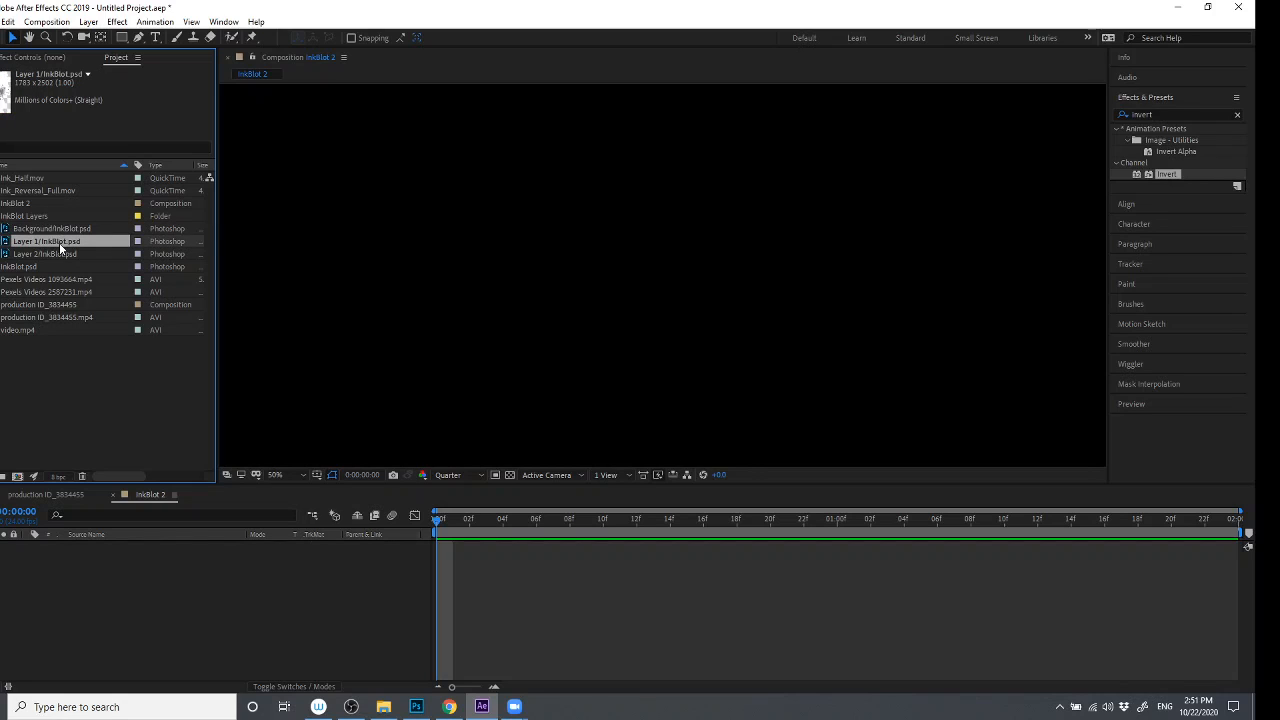
click(59, 252)
click(6, 204)
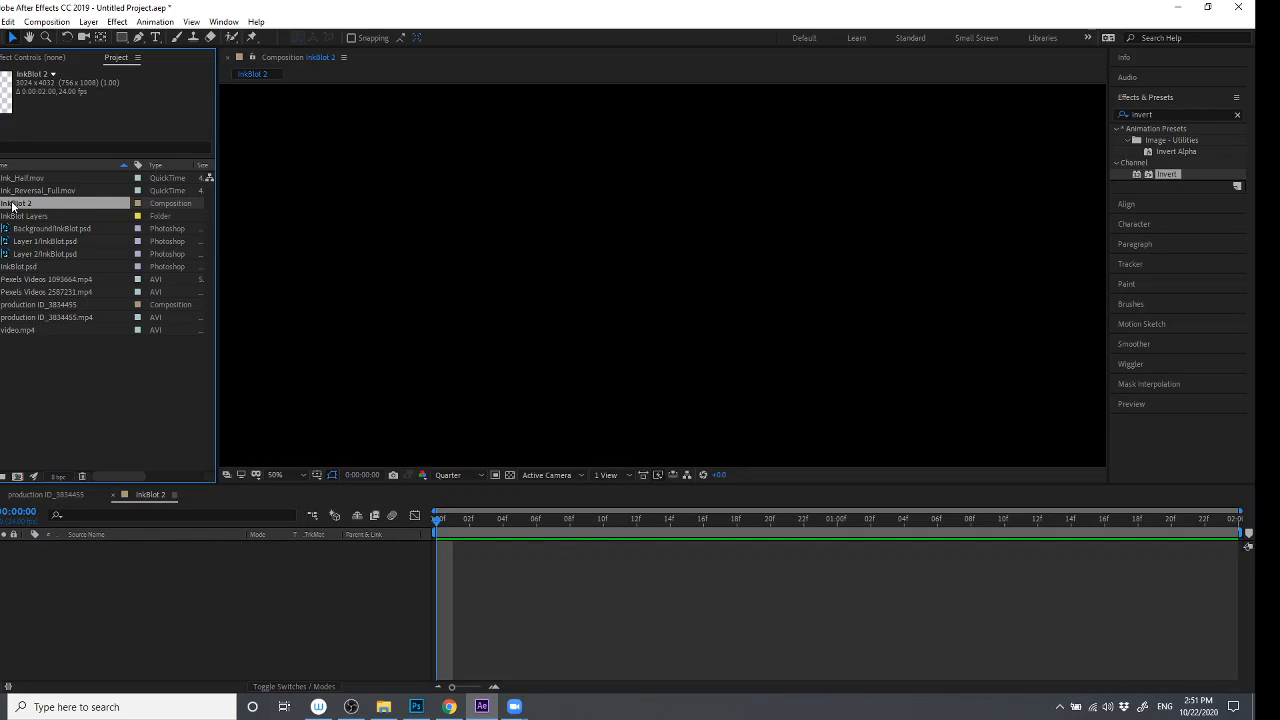
double_click(12, 204)
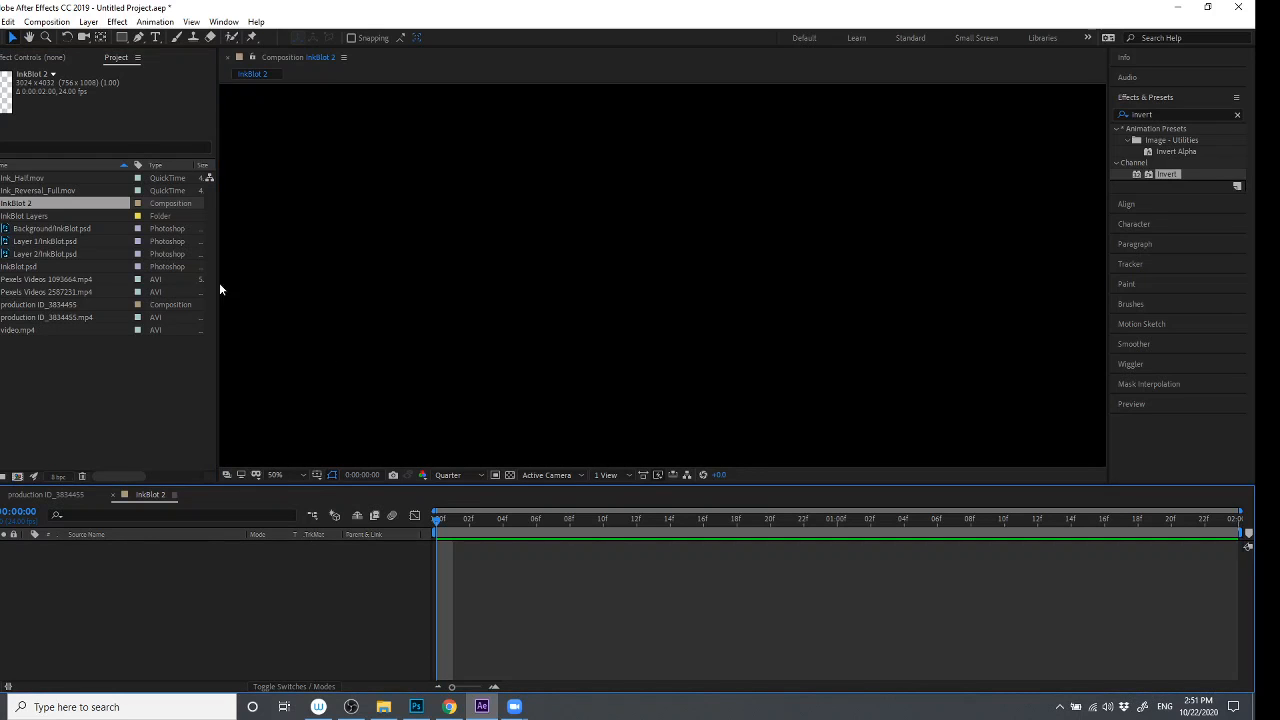
- Return to the production ID_3834455 composition and delete InkBlot 2 and the InkBlot Layers folder from the project
click(62, 496)
click(8, 208)
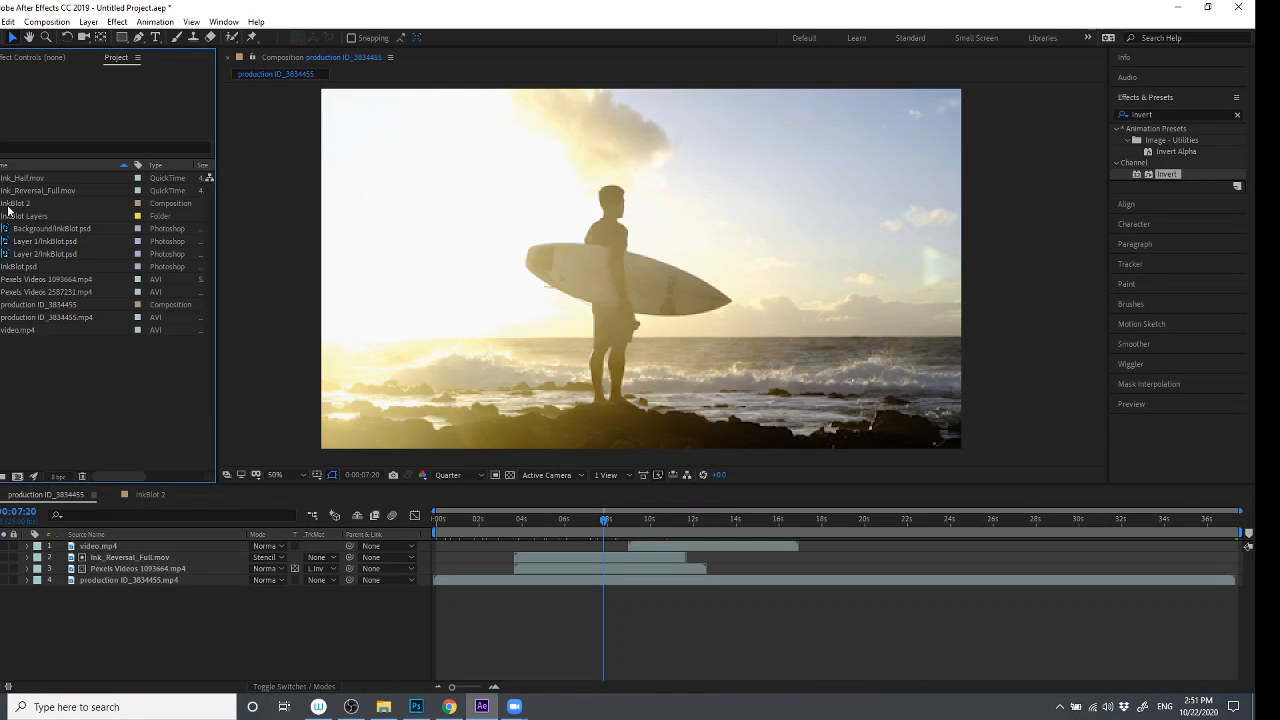
key(Delete)
click(18, 207)
key(Delete)
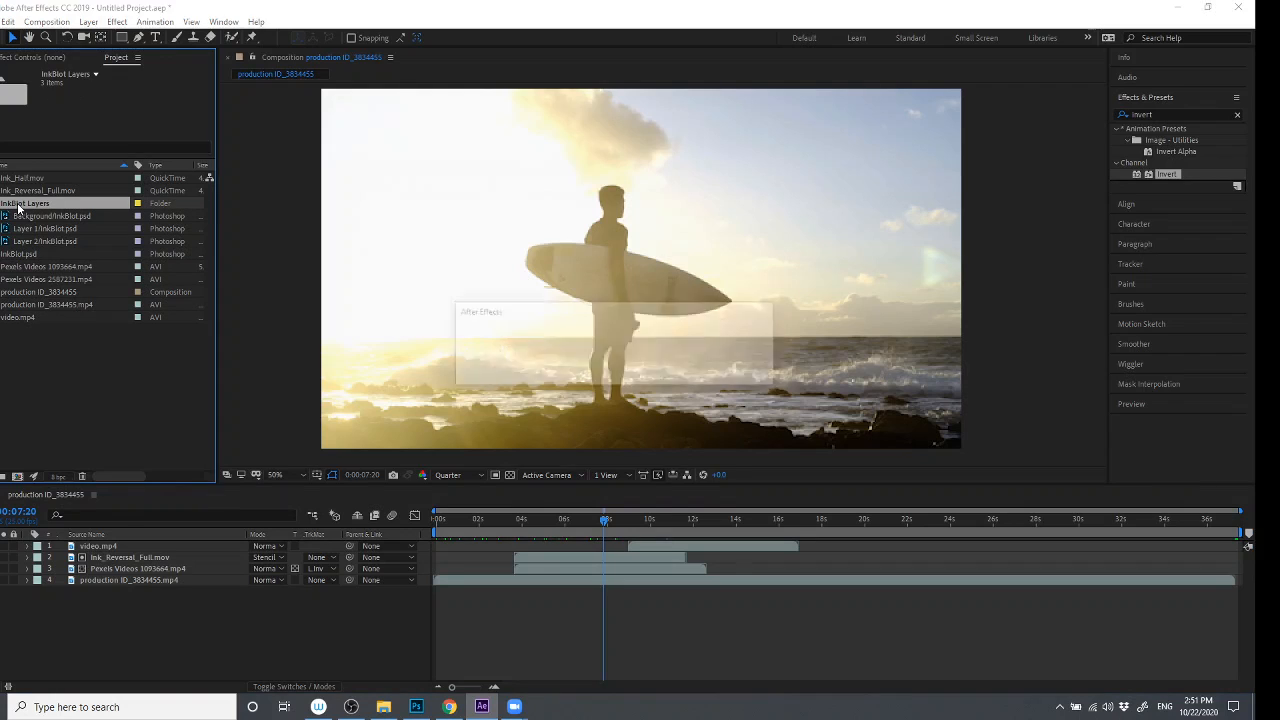
key(Return)
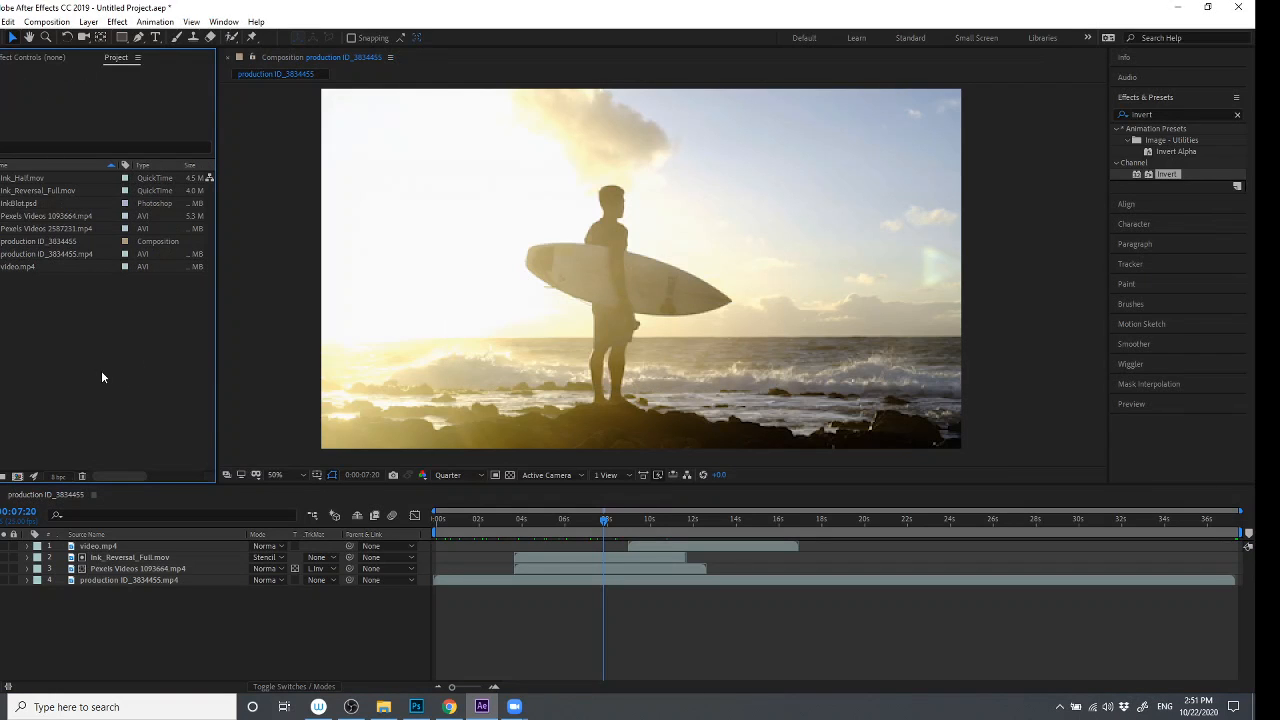
- Import InkBlot.psd from the SurfVideo folder as Footage with Merged Layers, with Create Composition turned off
right_click(107, 367)
mouse_move(165, 433)
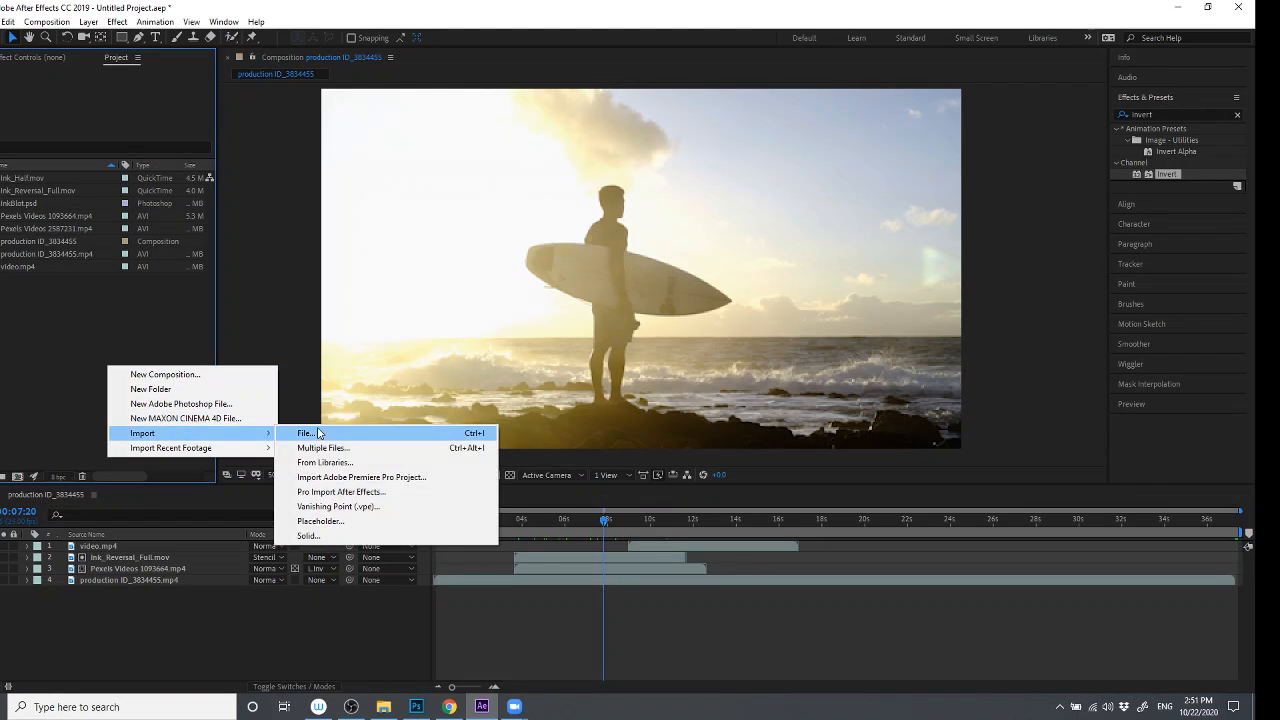
click(320, 433)
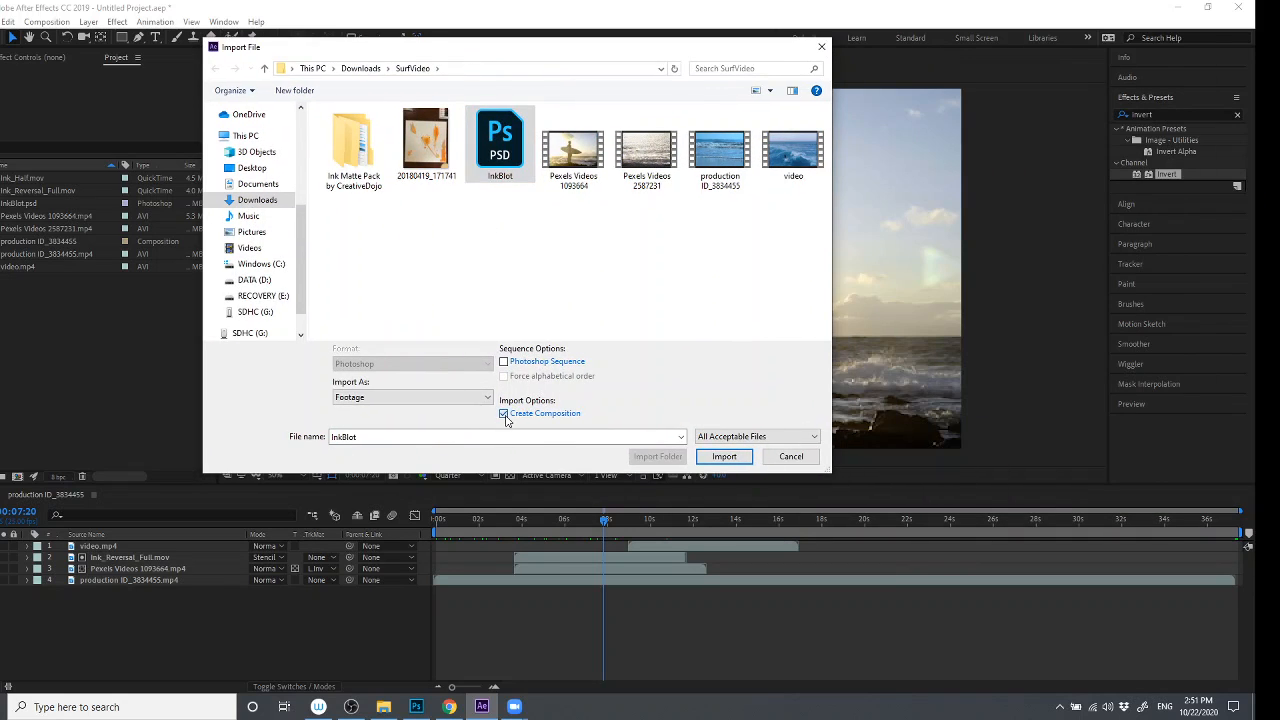
click(504, 413)
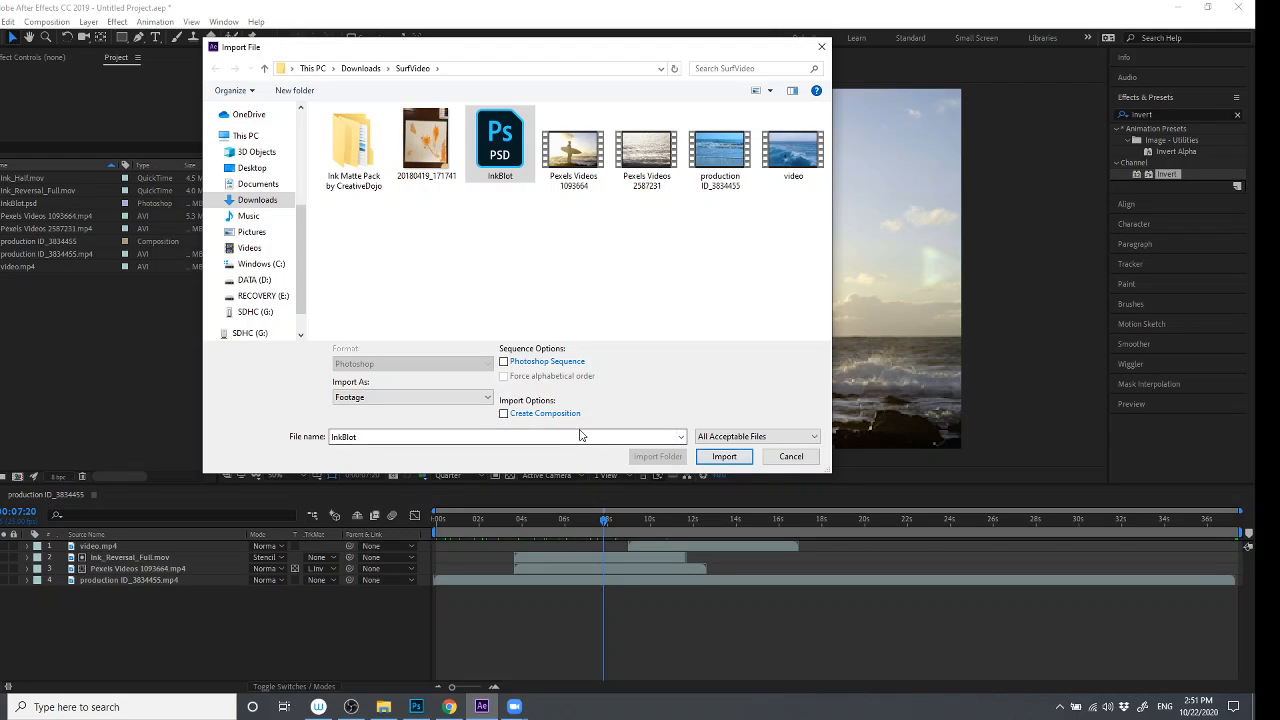
click(734, 460)
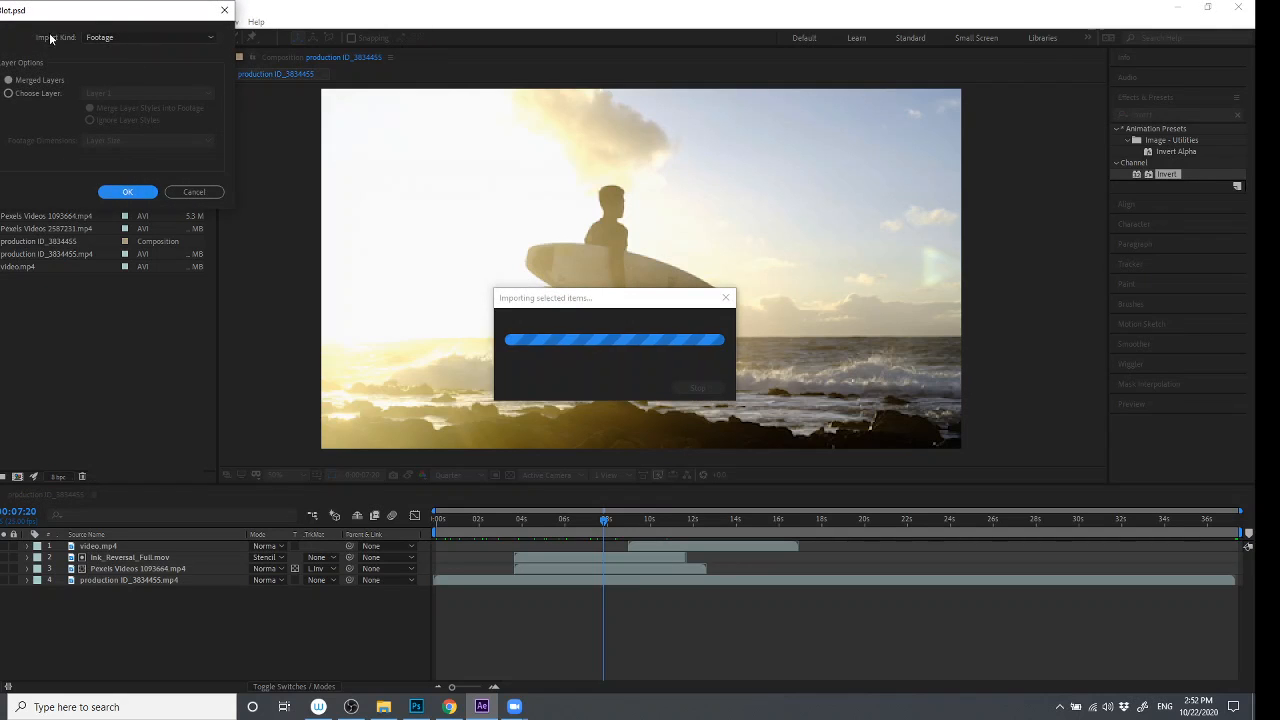
click(153, 38)
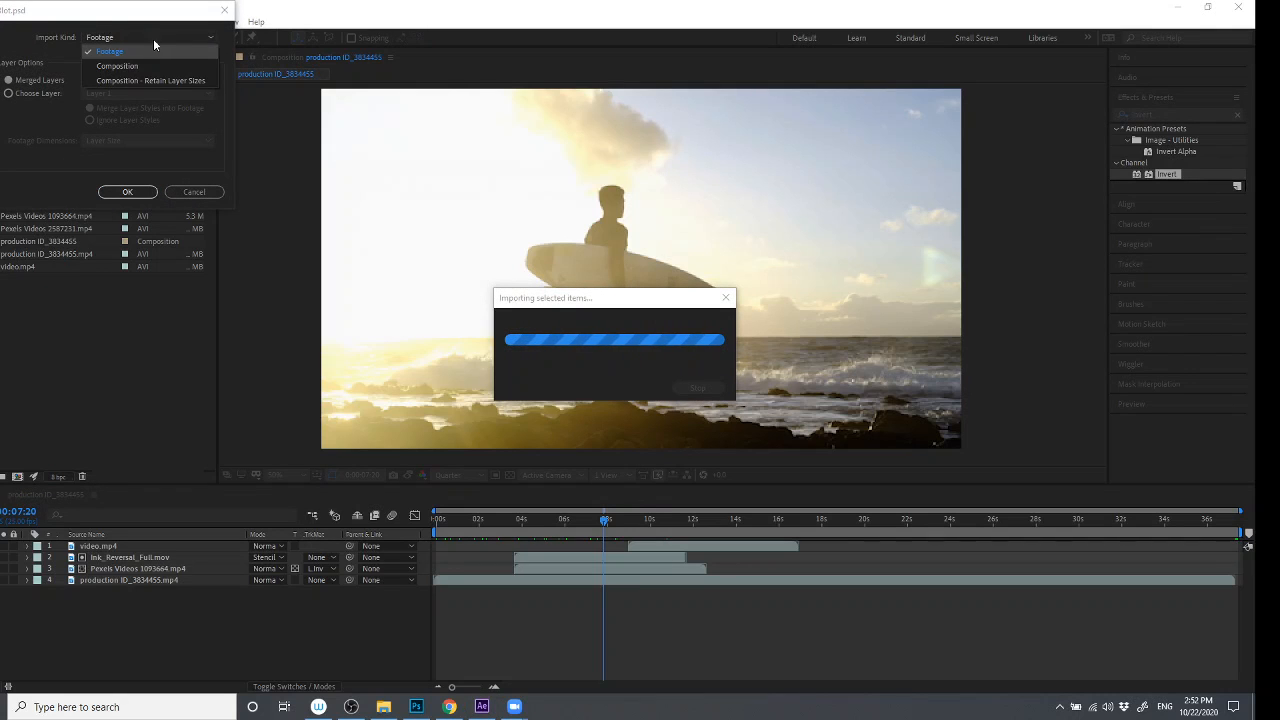
click(151, 51)
click(127, 191)
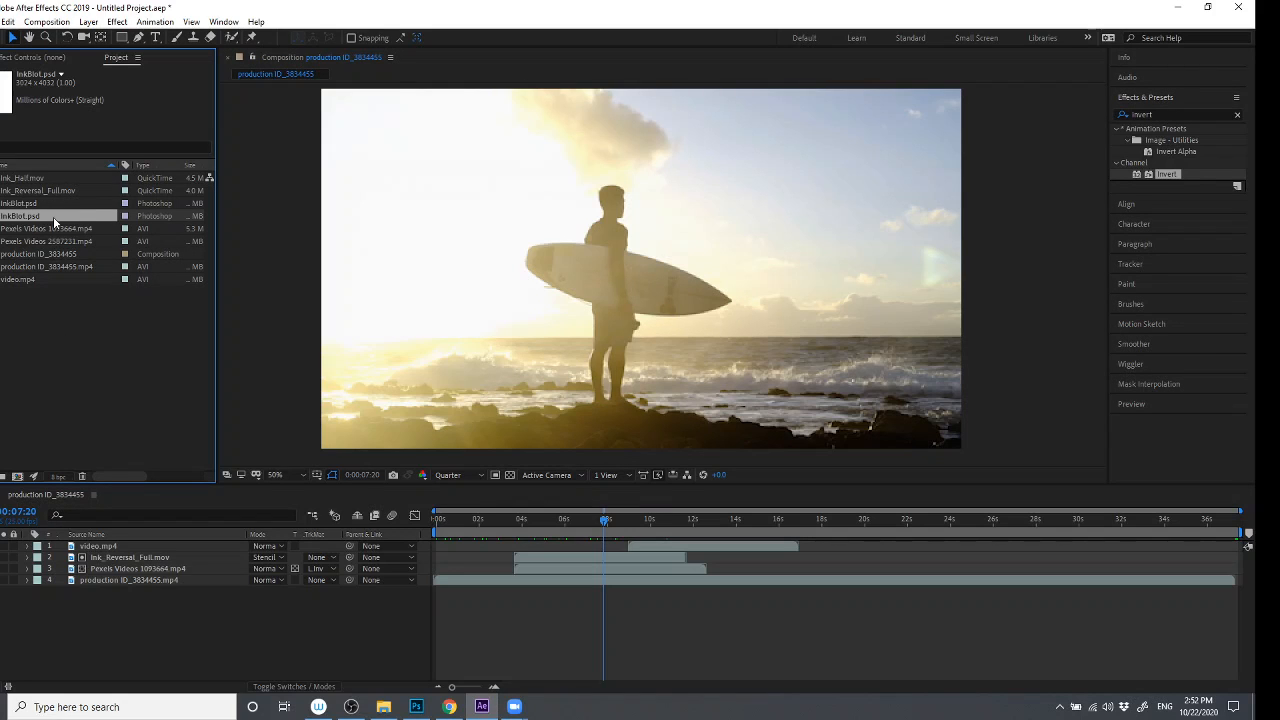
drag(54, 218, 102, 353)
click(86, 436)
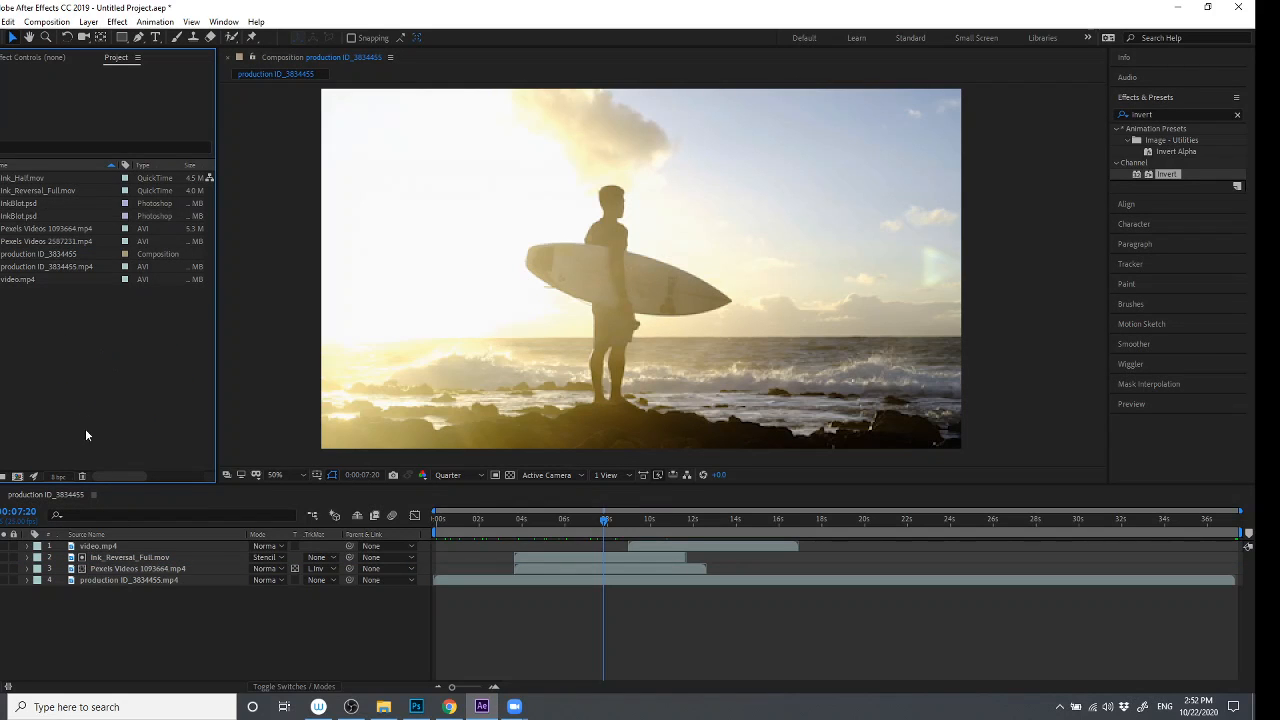
- Create a new composition named NewInkGrowing, keeping the default settings
right_click(71, 344)
click(103, 350)
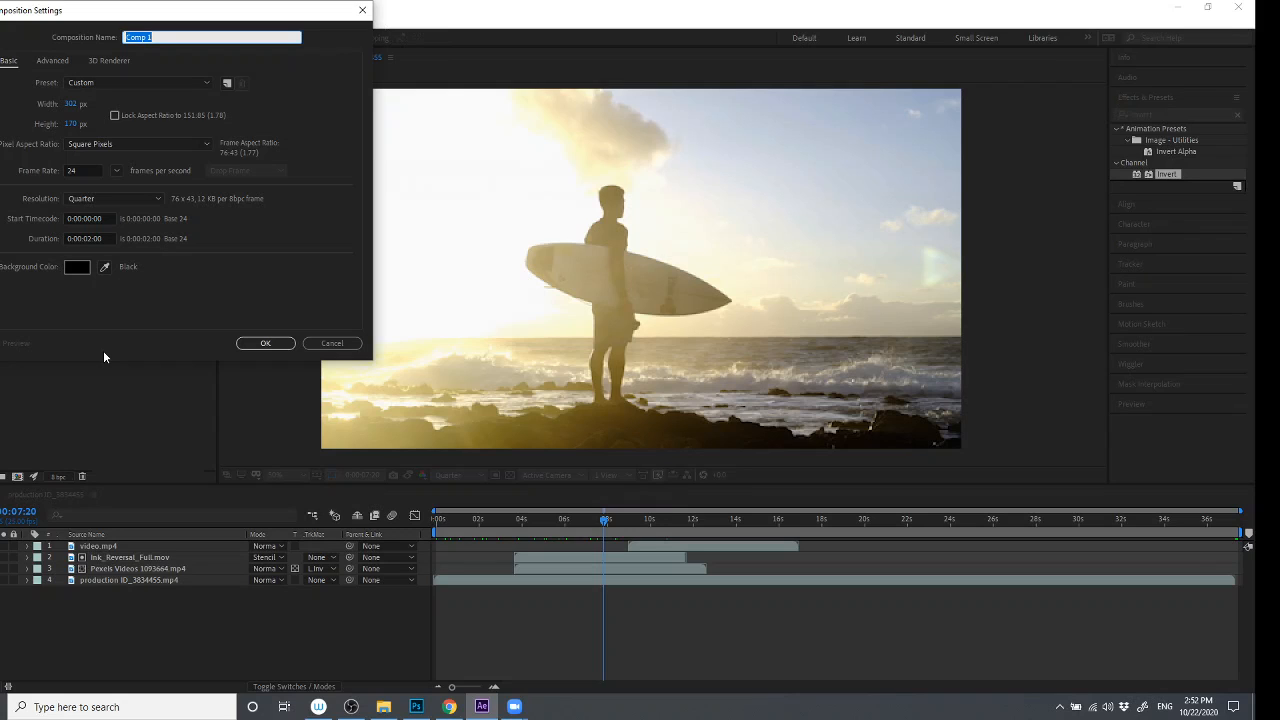
text(NewInkGrowing)
key(Return)
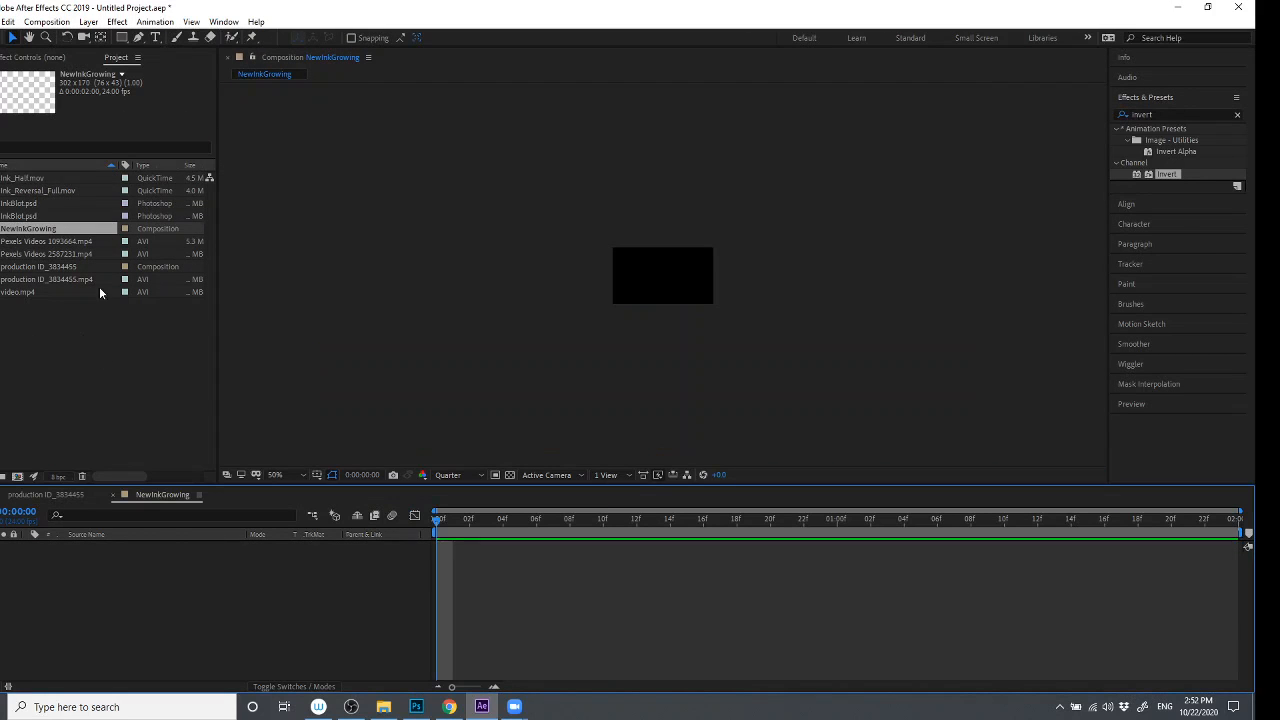
- Set the NewInkGrowing composition's width and height to 3200 px each
click(46, 21)
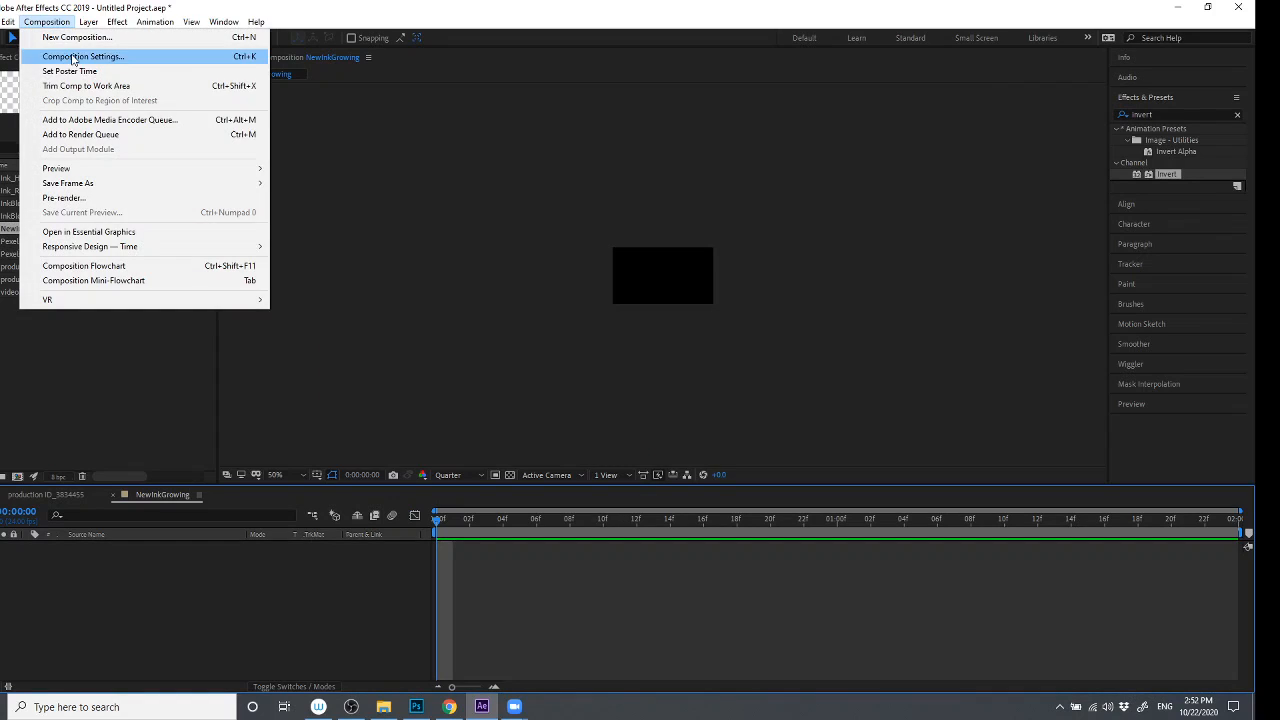
click(72, 57)
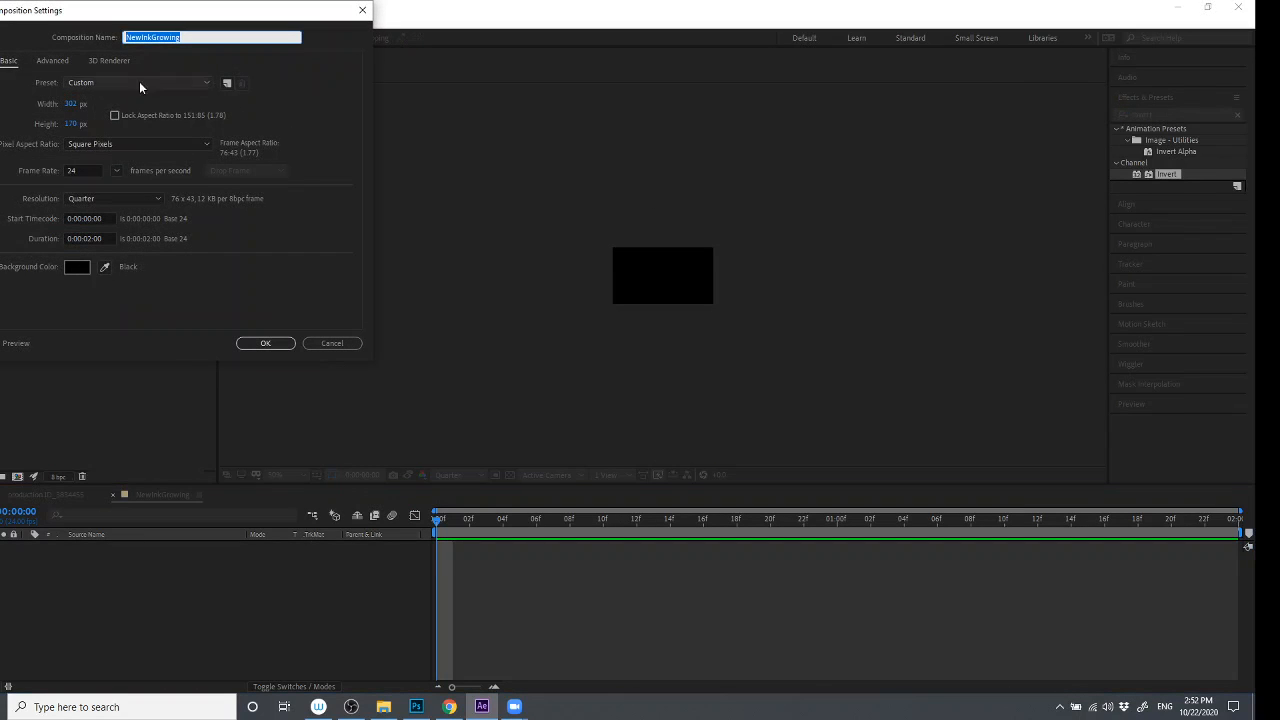
click(72, 104)
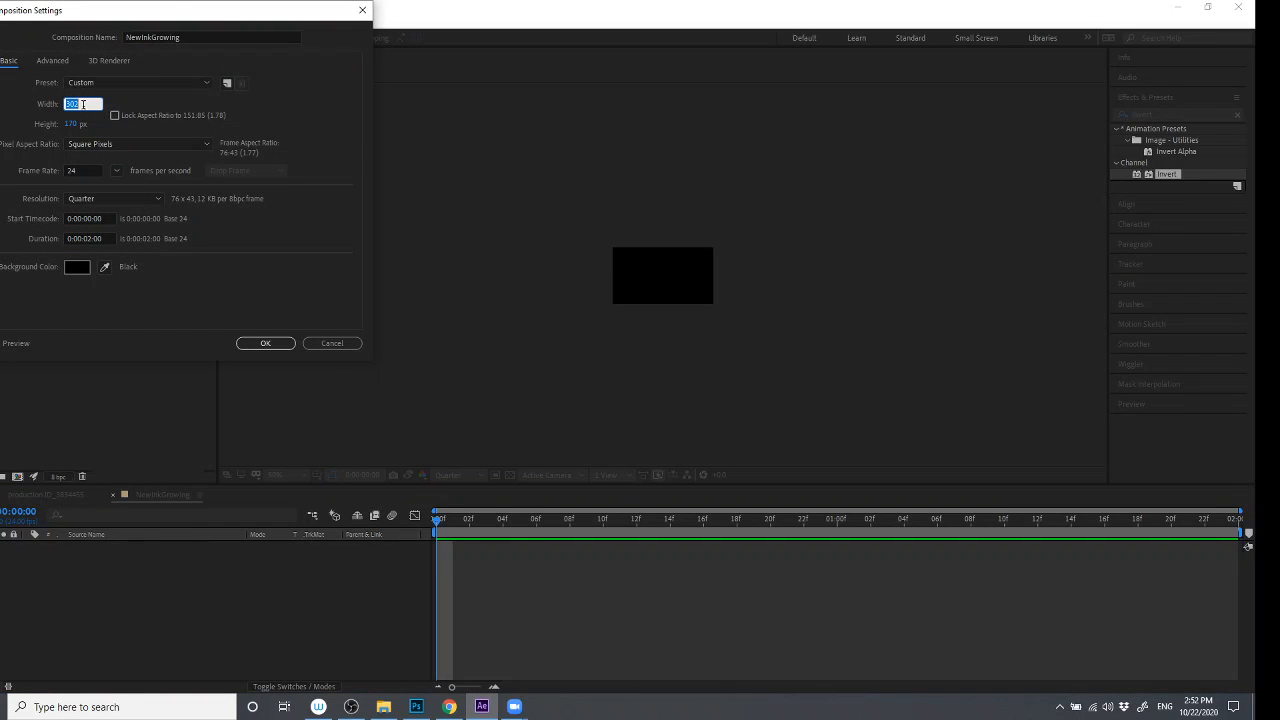
text(3200)
key(Tab)
text(3200)
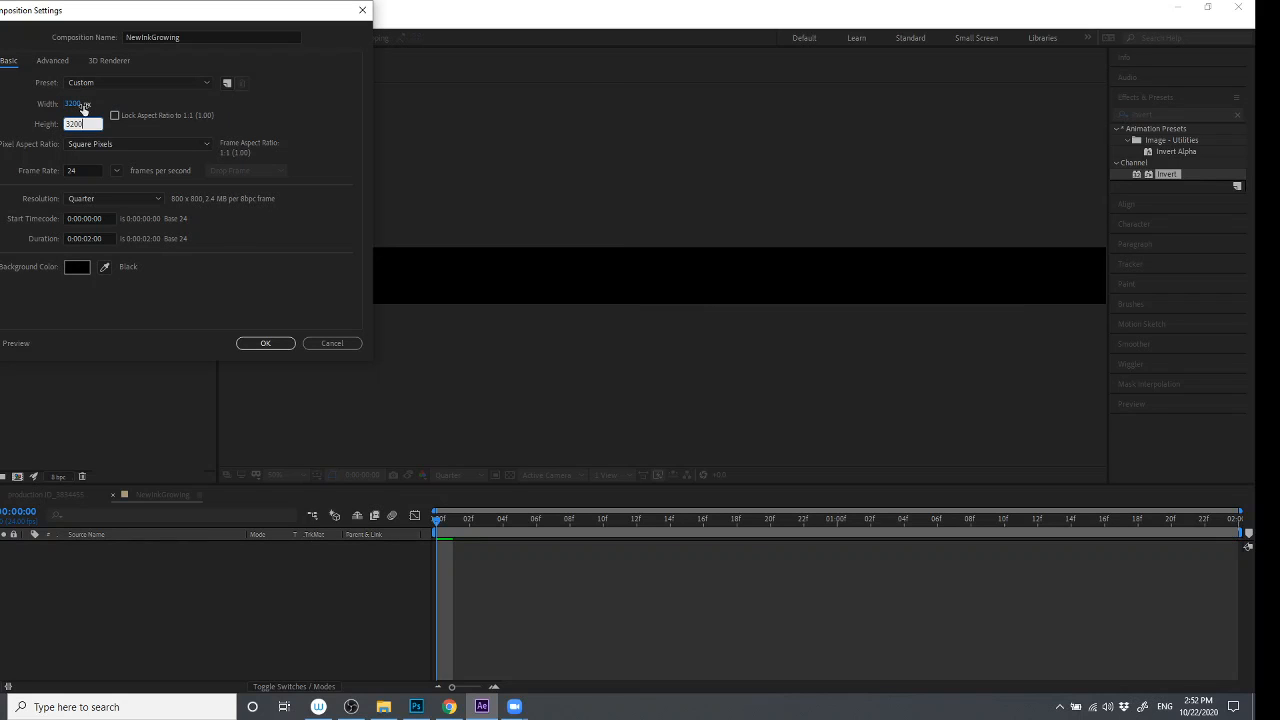
key(Return)
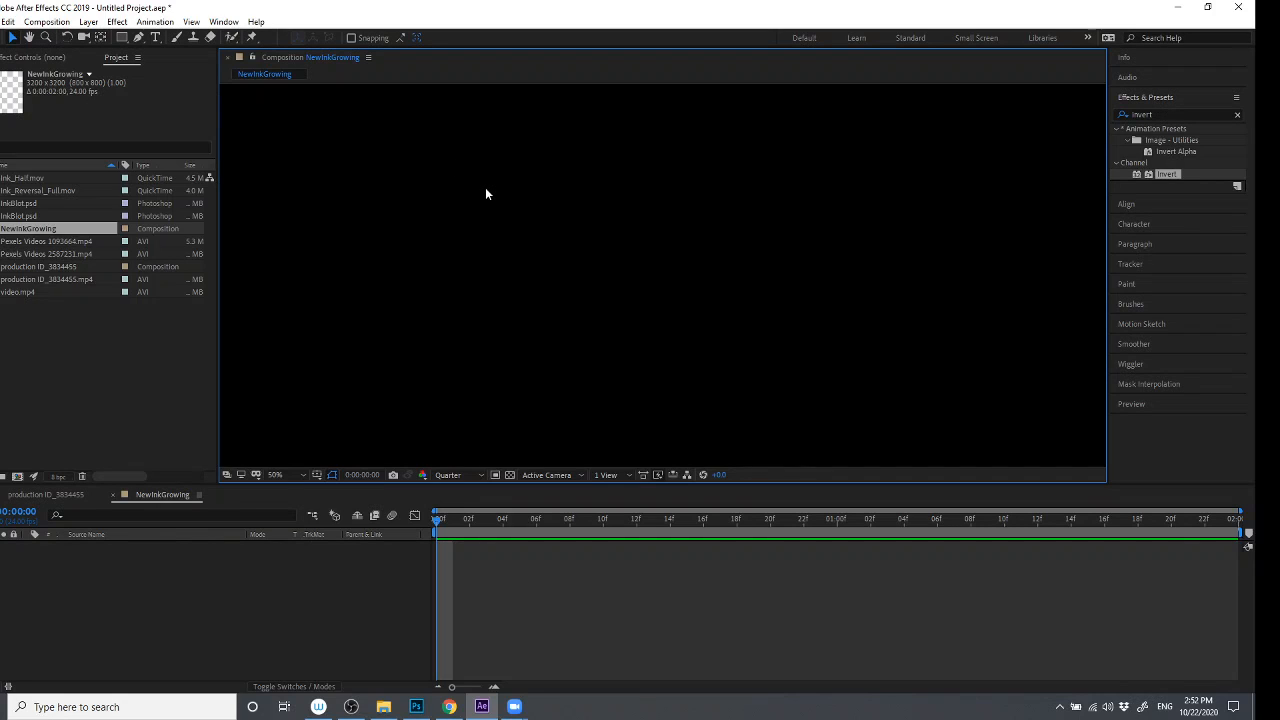
key(comma)
key(comma)
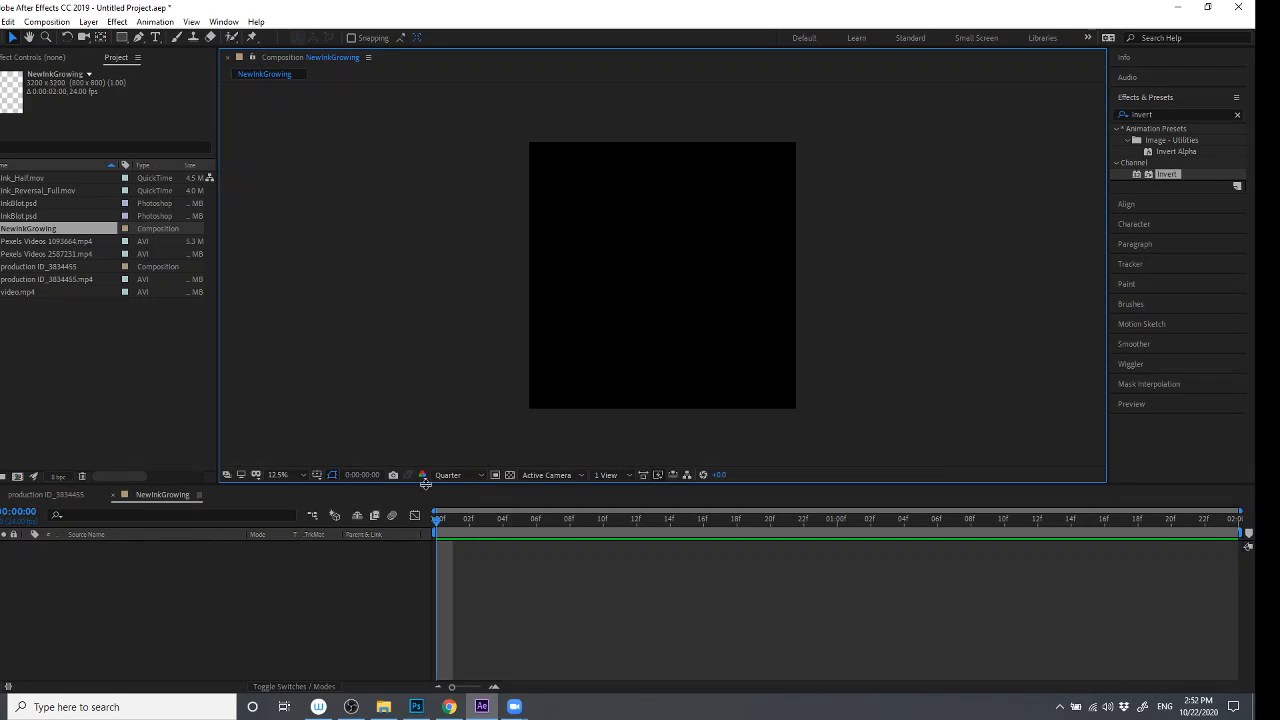
click(511, 473)
click(511, 473)
click(511, 474)
click(511, 474)
click(121, 37)
click(121, 38)
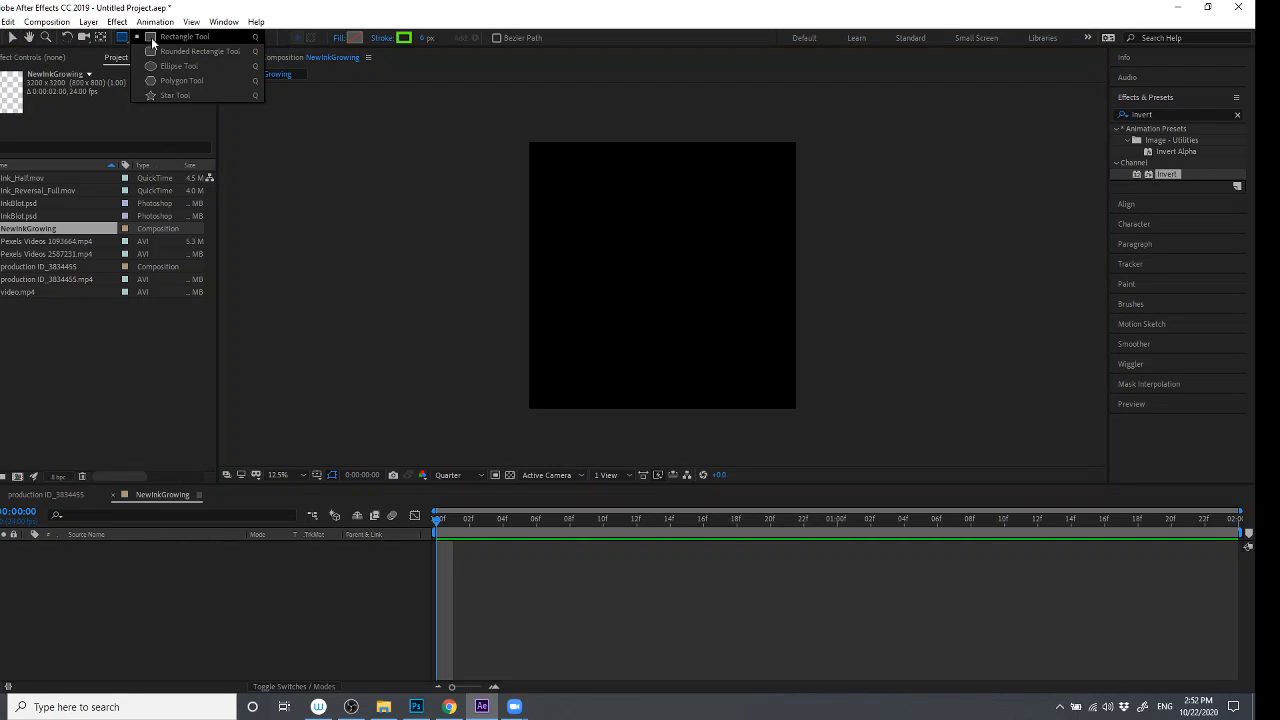
click(152, 41)
- Add a white solid layer to NewInkGrowing at the full composition size of 3200 × 3200 px
click(38, 568)
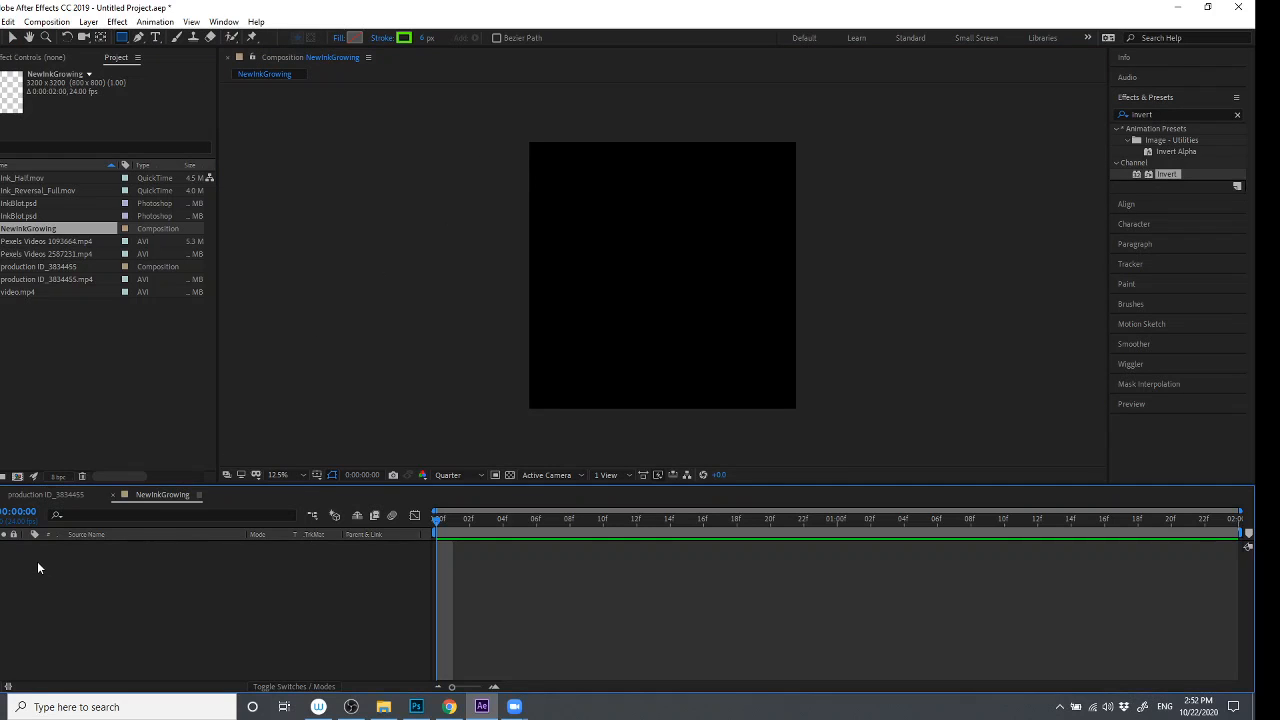
right_click(38, 568)
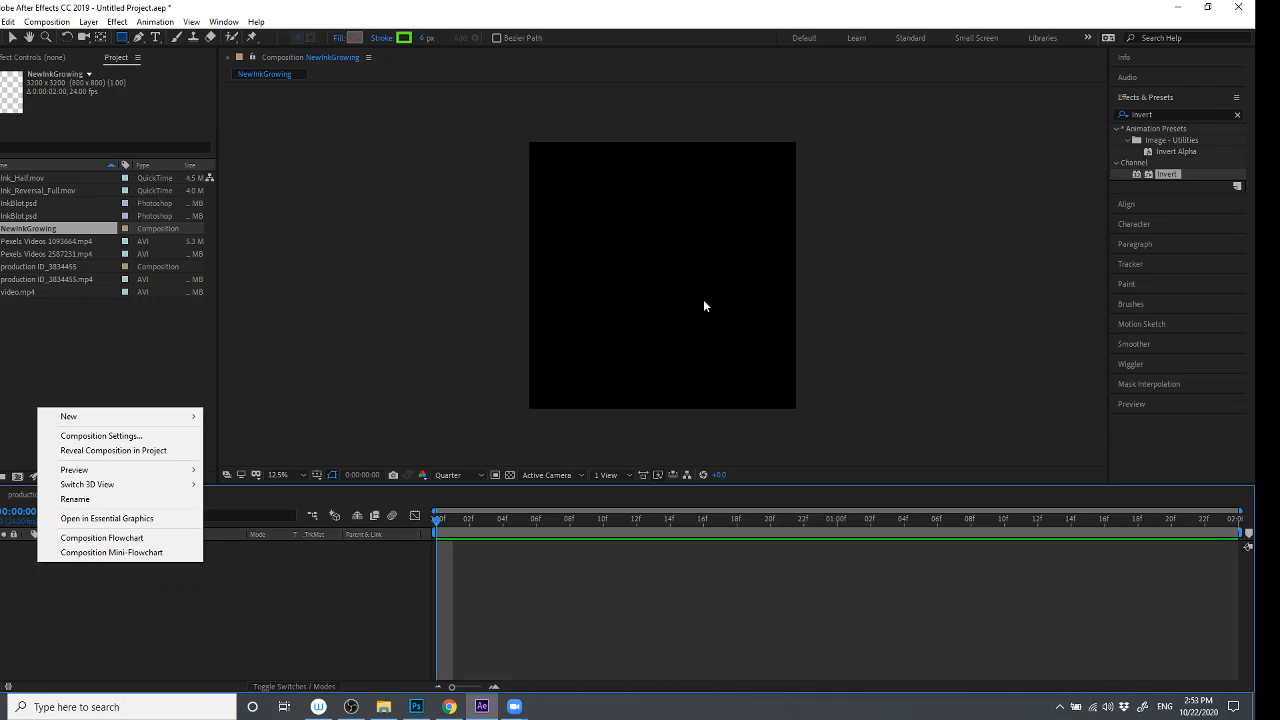
mouse_move(120, 416)
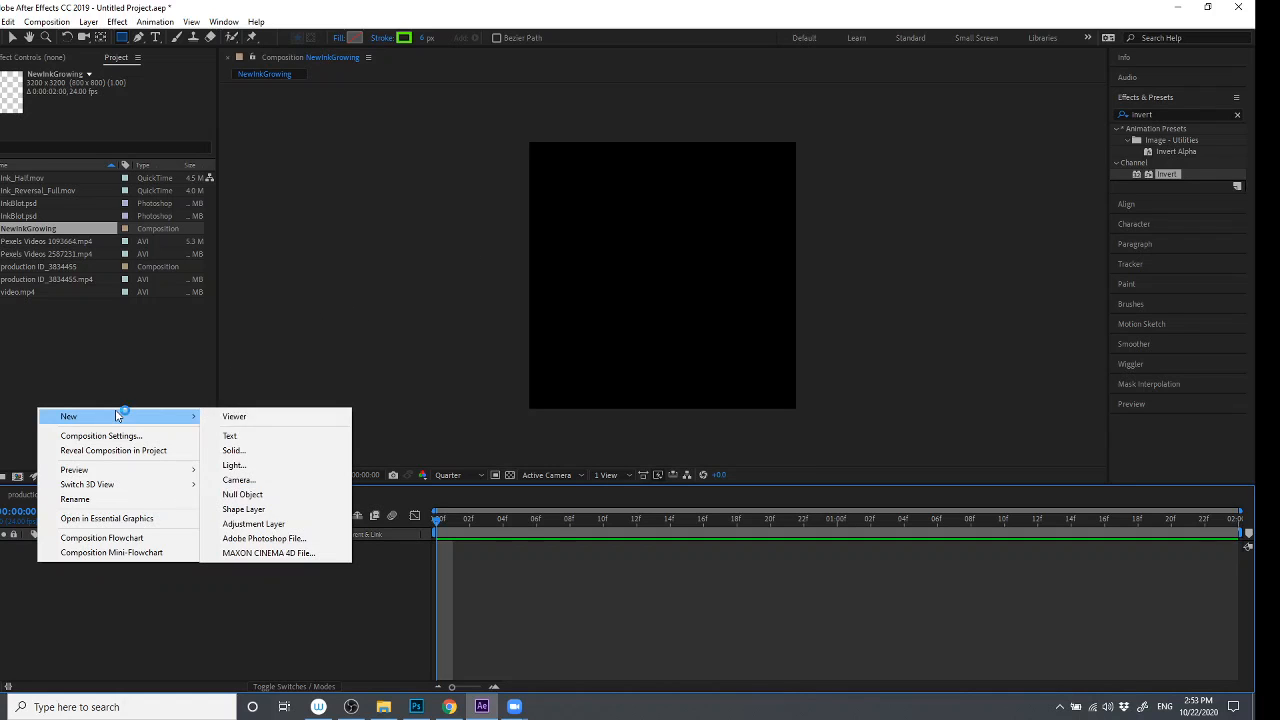
click(53, 642)
right_click(80, 568)
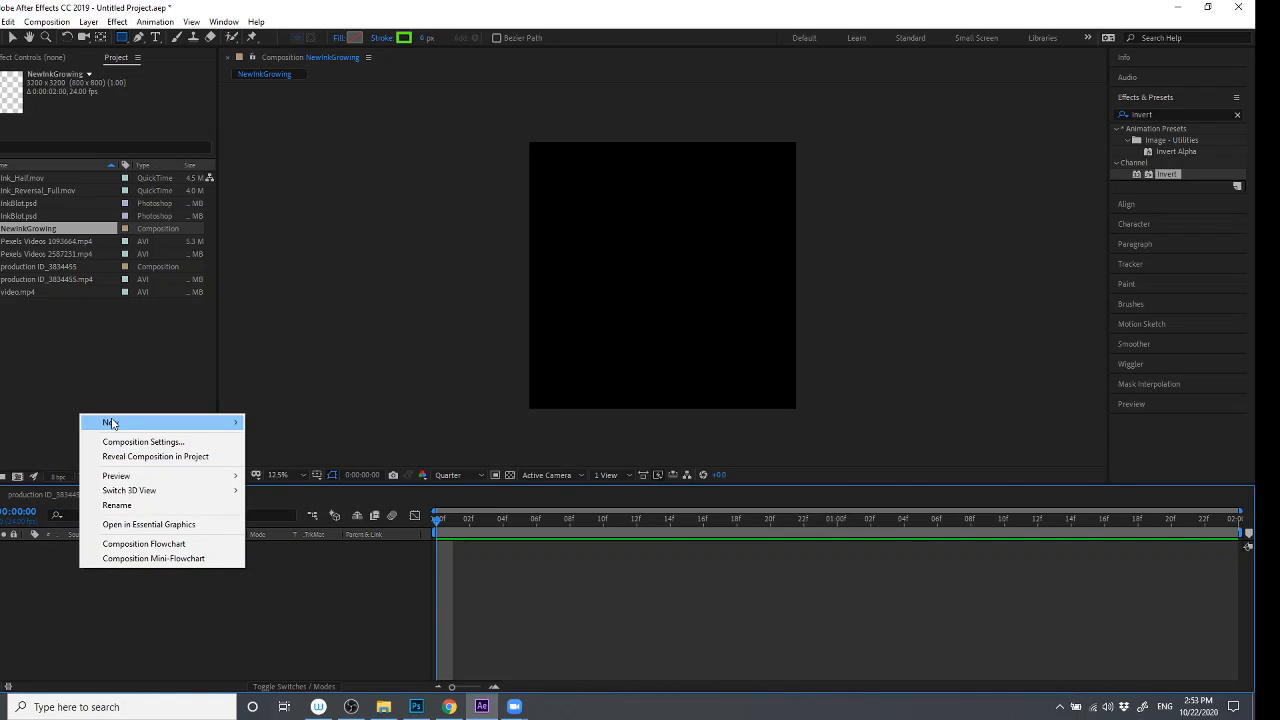
mouse_move(110, 424)
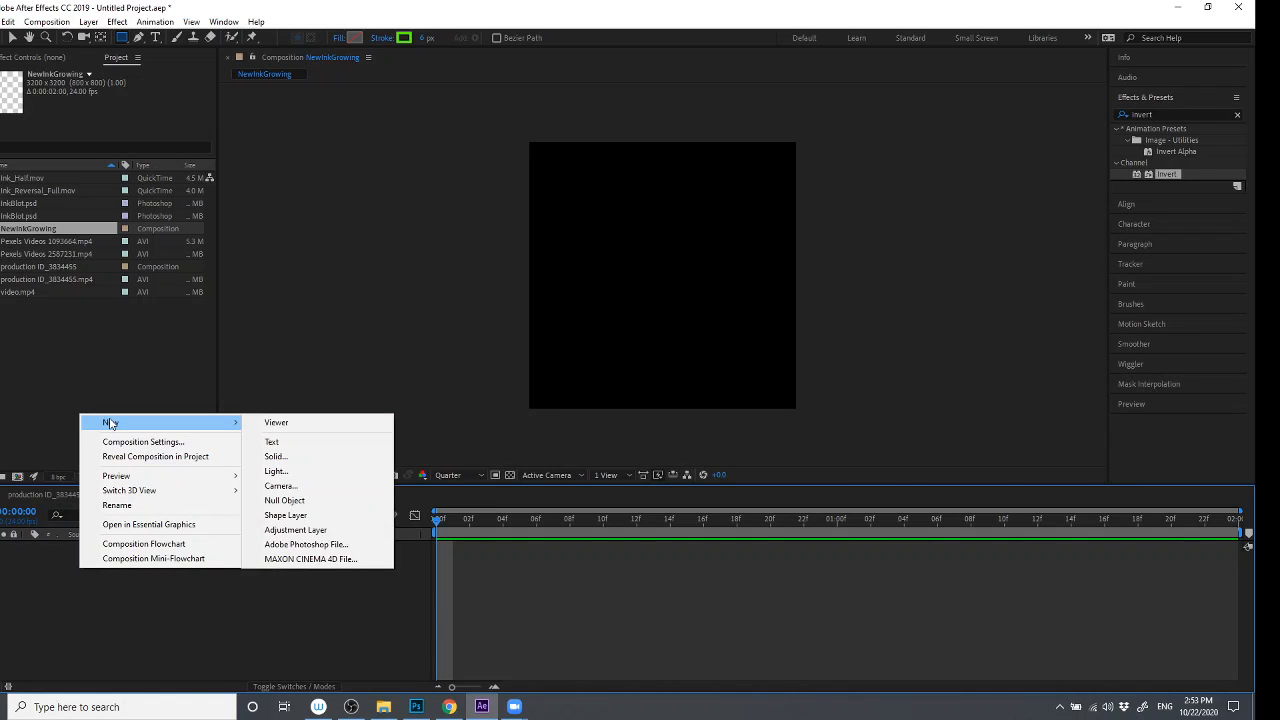
click(307, 459)
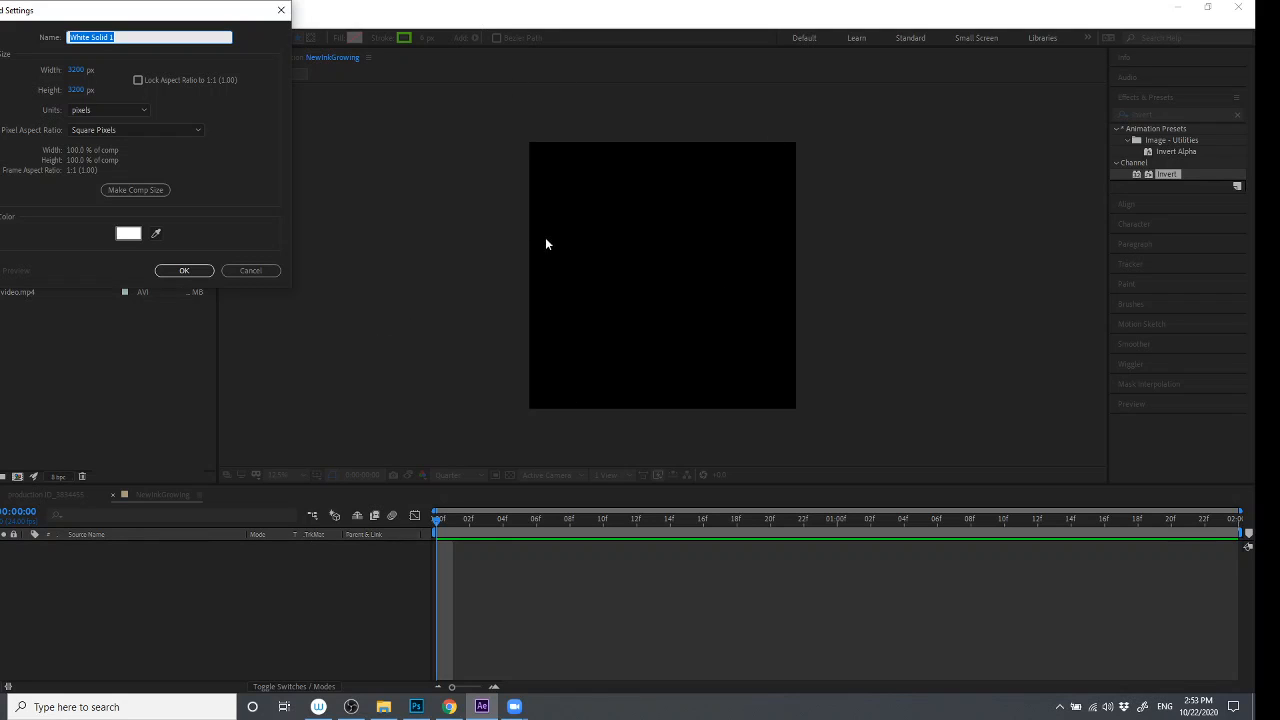
click(173, 273)
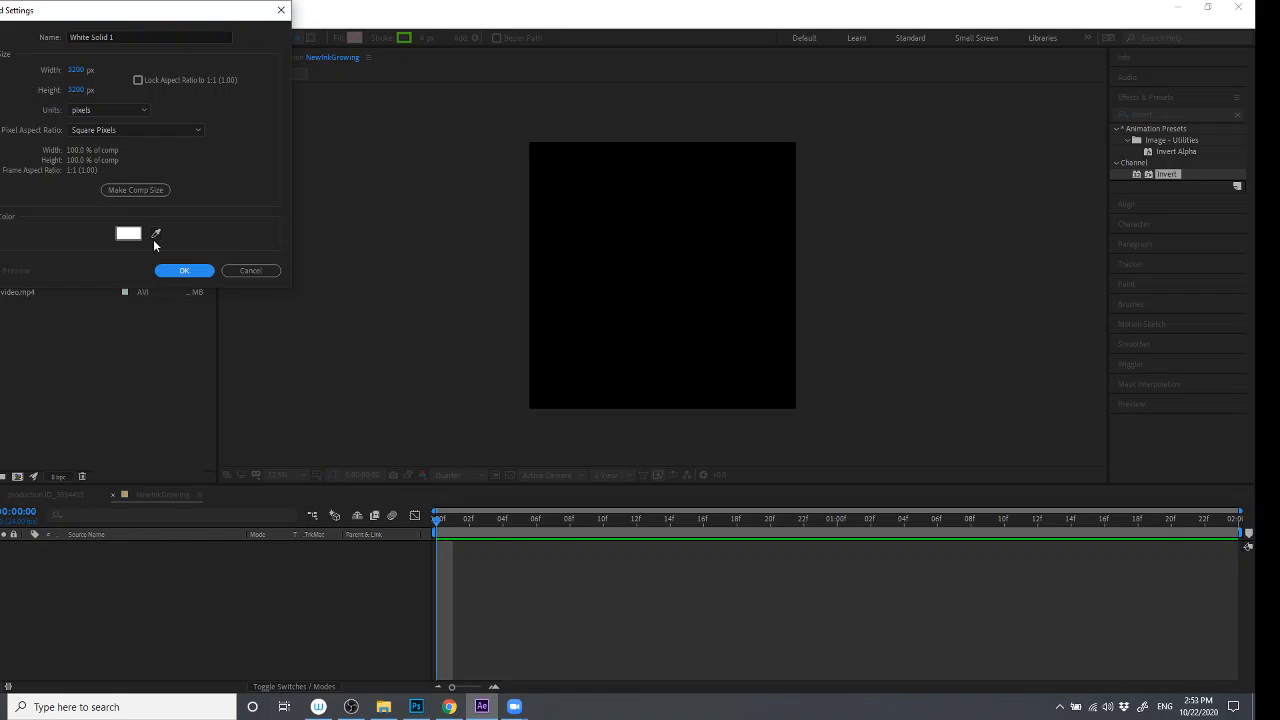
click(191, 275)
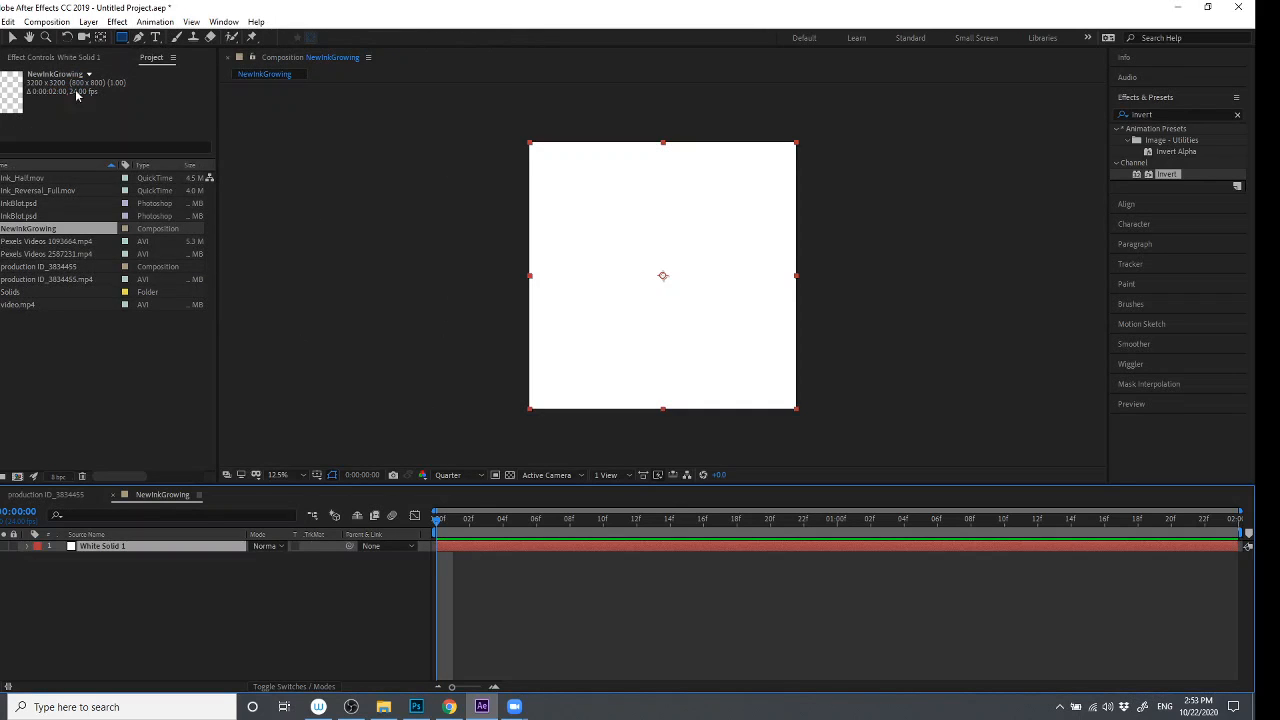
- Try moving the white solid within the frame with the Selection tool, and undo the move
click(12, 37)
drag(637, 271, 677, 269)
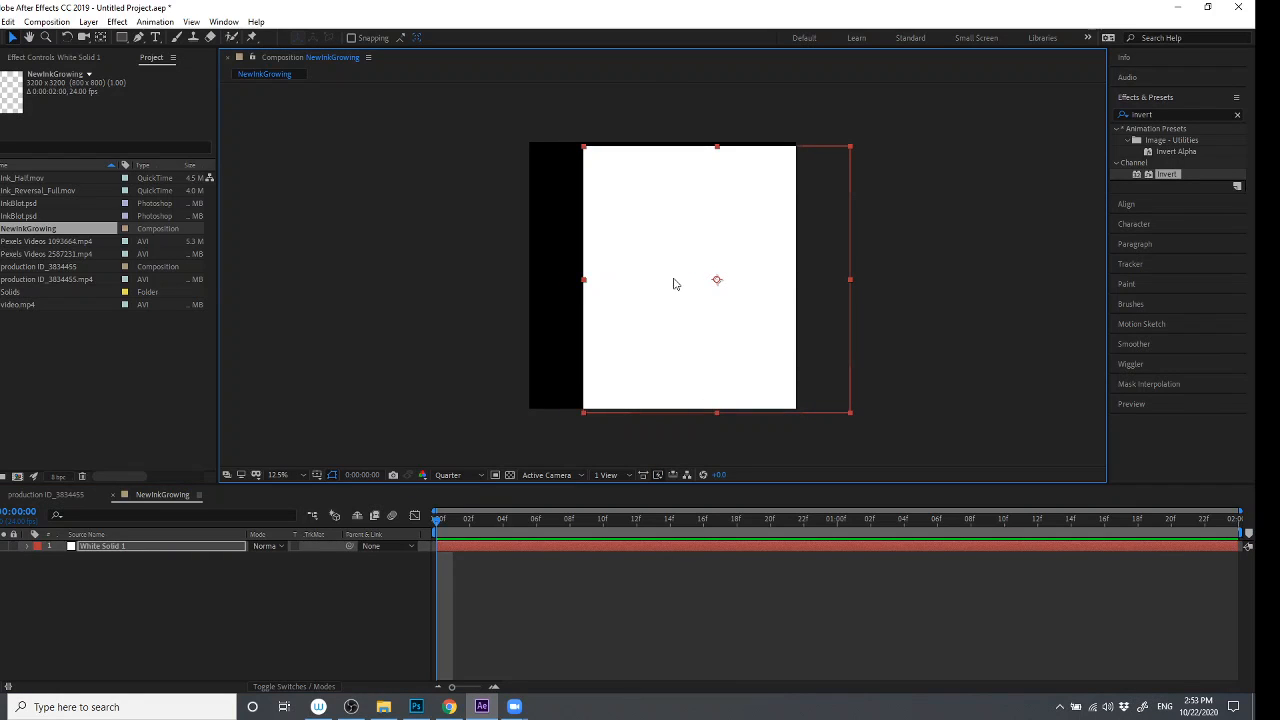
key(ctrl+z)
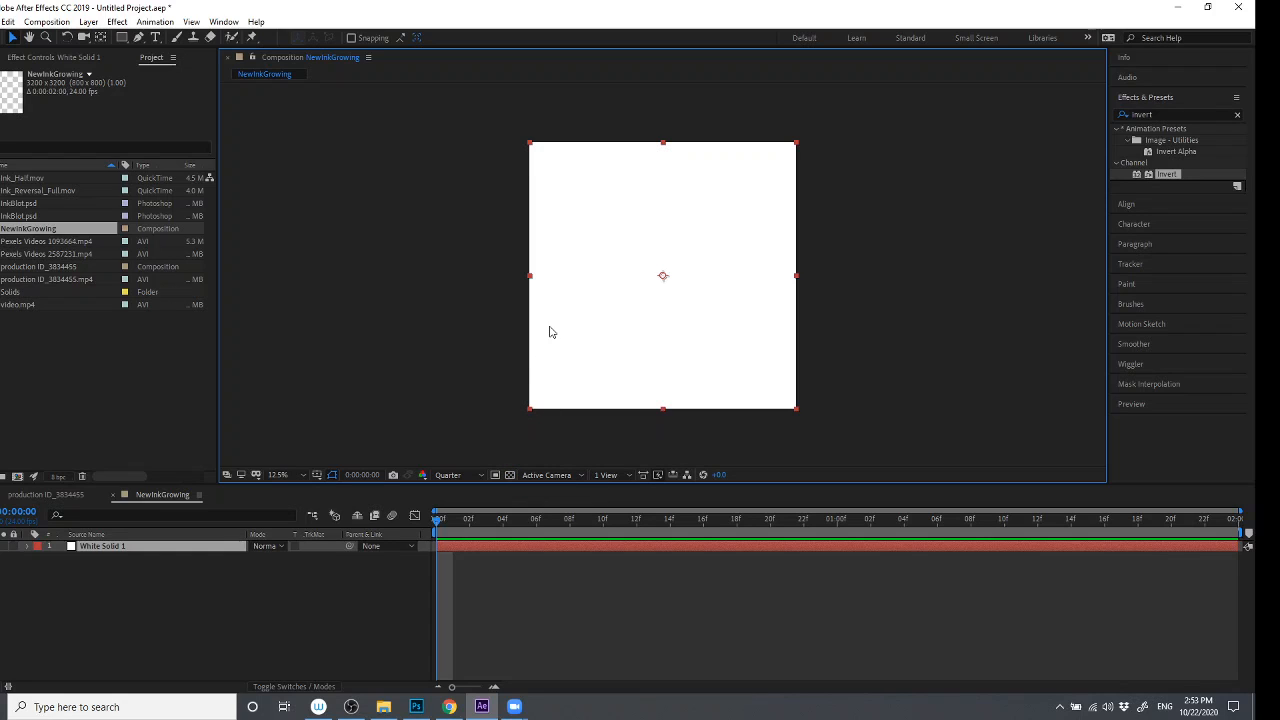
click(233, 603)
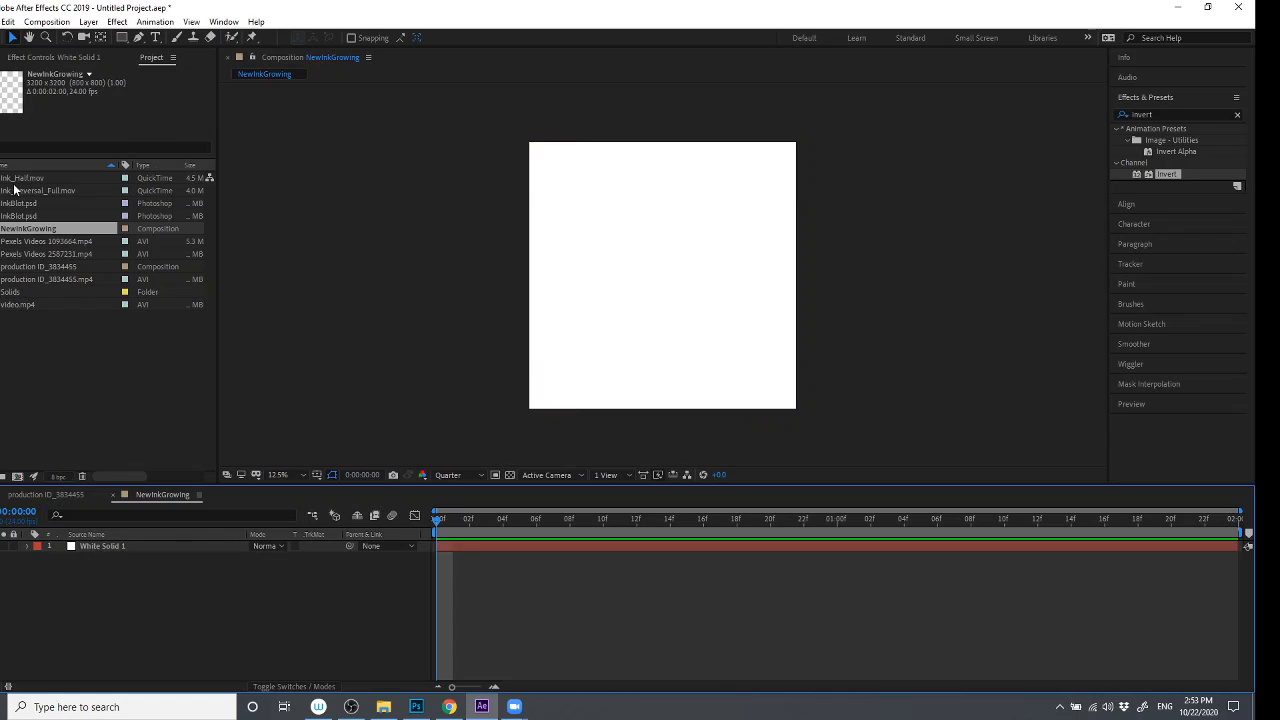
- Place the newly imported InkBlot.psd above the white solid and scale it up slightly around its centre
click(20, 217)
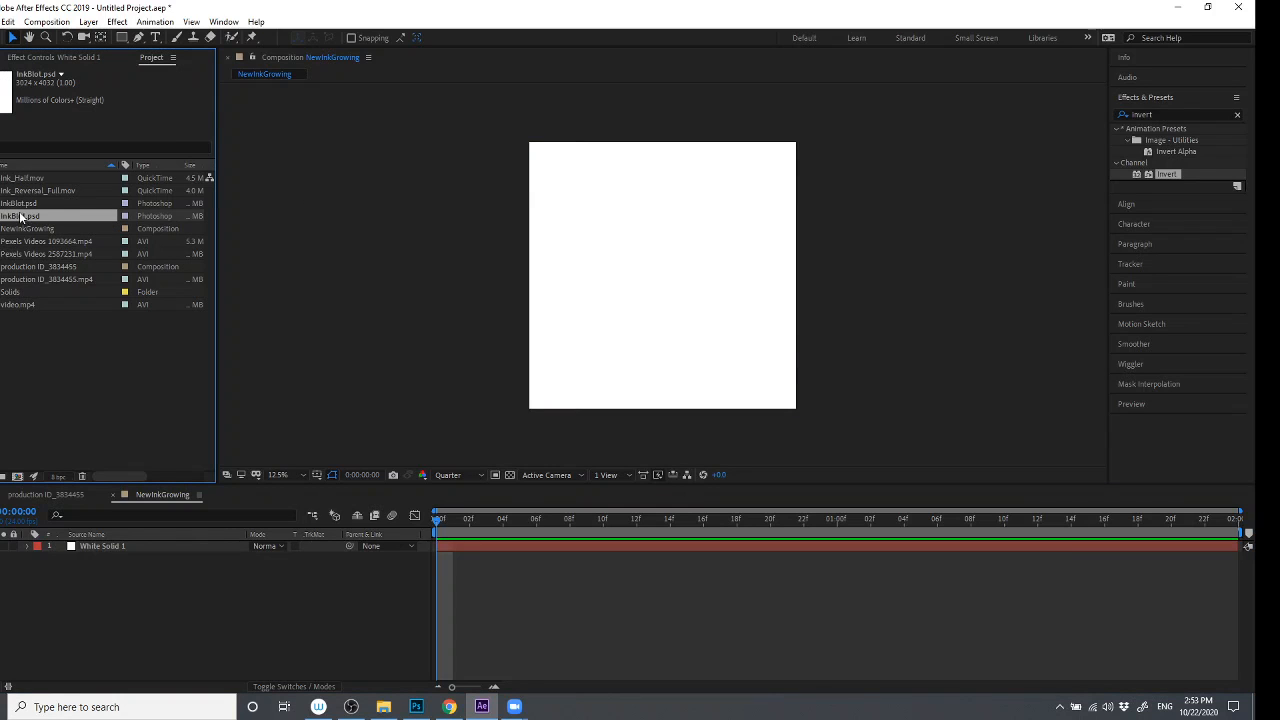
mouse_move(20, 222)
mouse_down()
mouse_move(56, 306)
mouse_move(109, 569)
mouse_move(159, 541)
mouse_up()
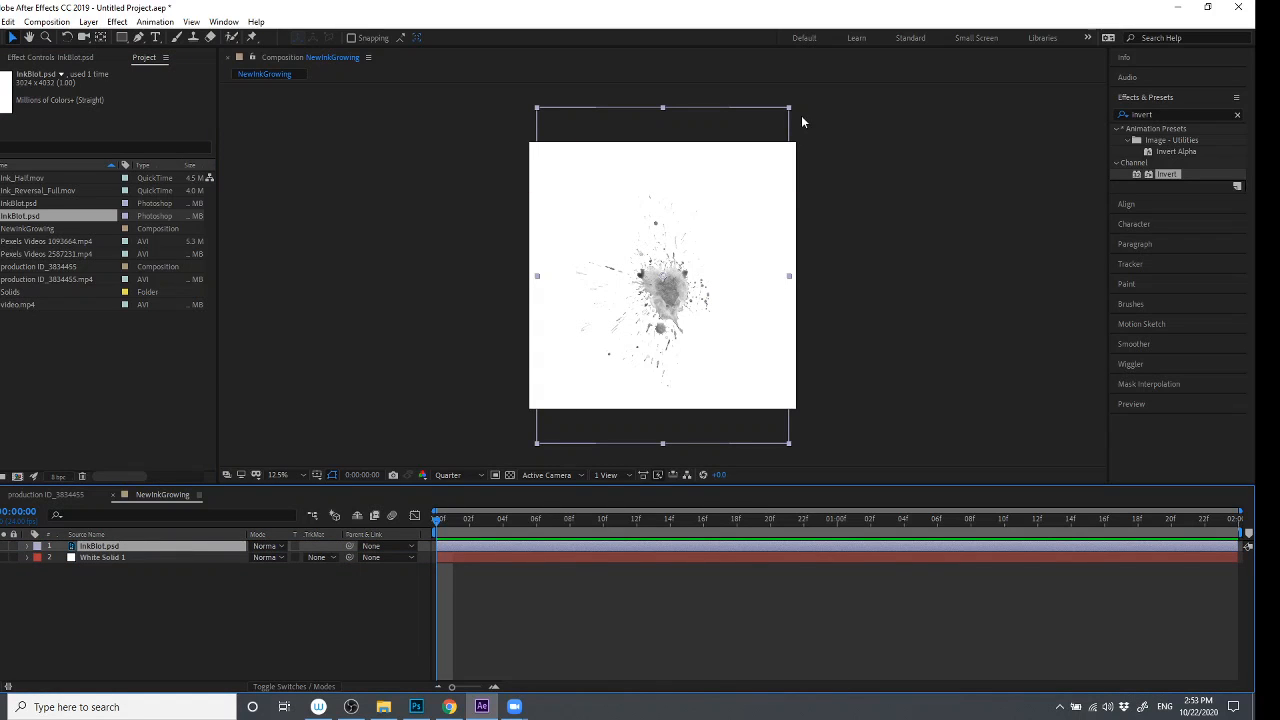
drag(789, 107, 857, 94)
click(941, 295)
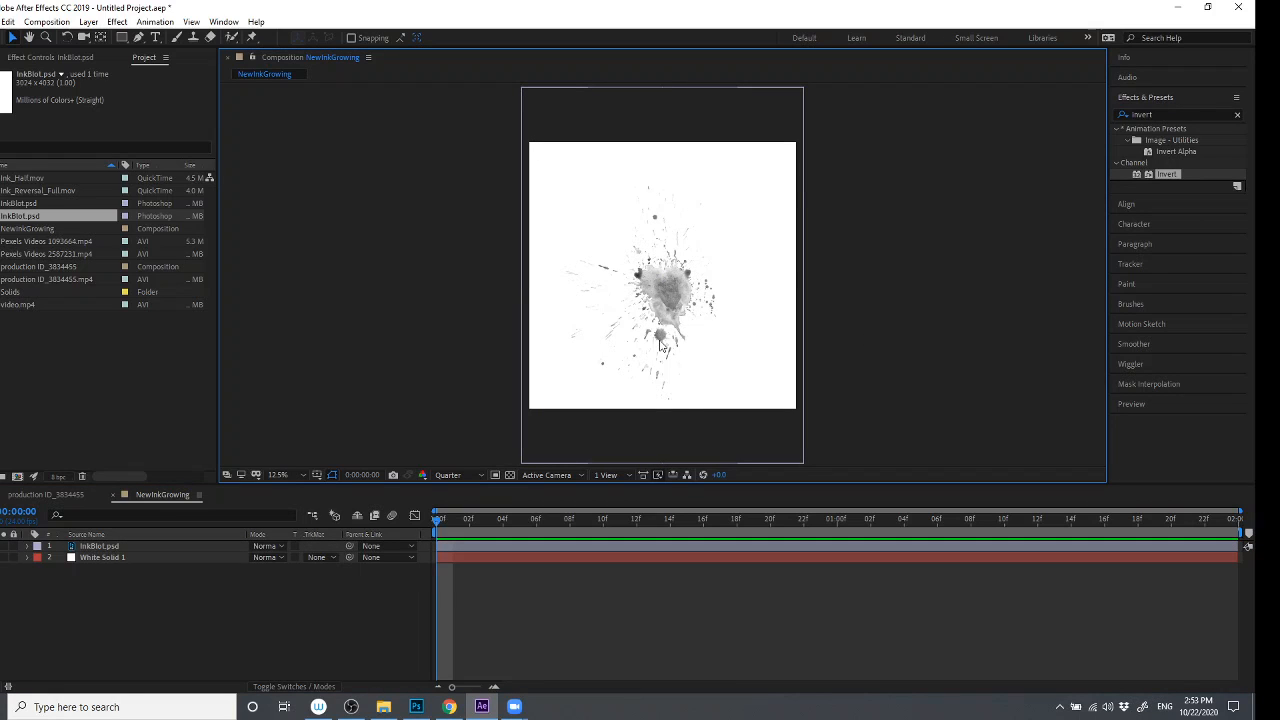
key(period)
click(643, 313)
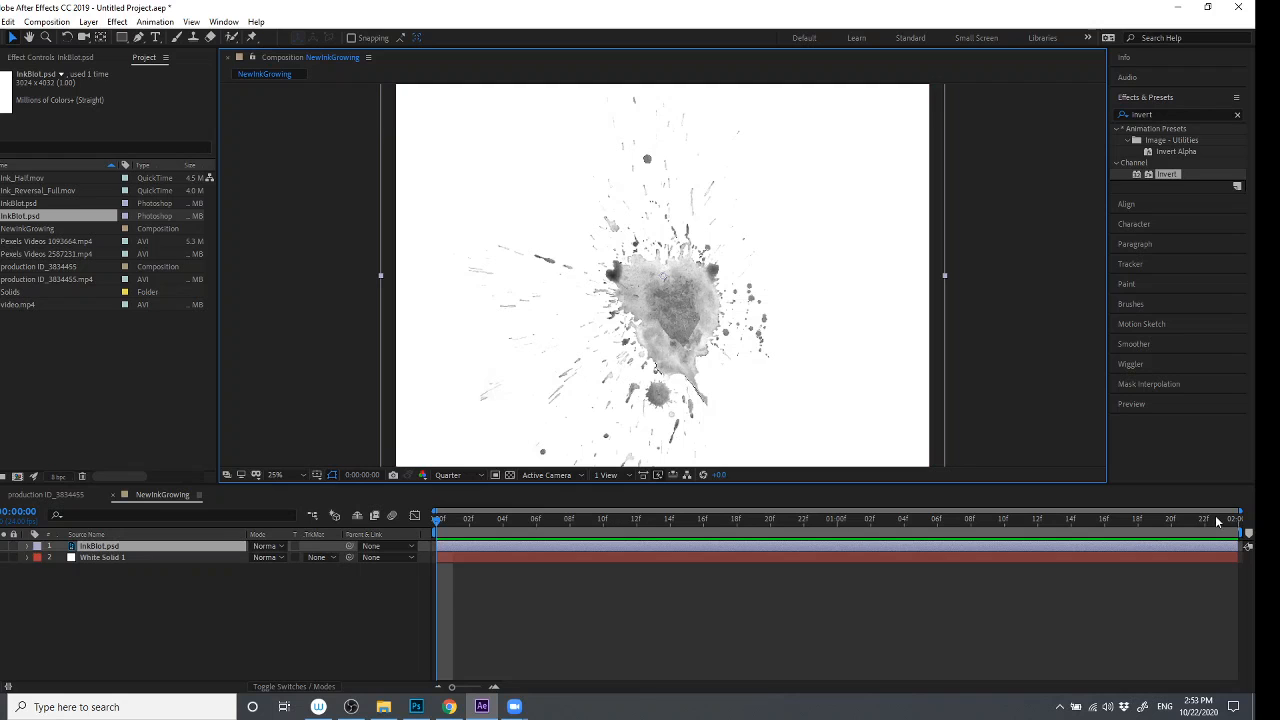
- Set the NewInkGrowing composition's frame rate to 29.97 fps and its duration to 20 seconds
click(47, 21)
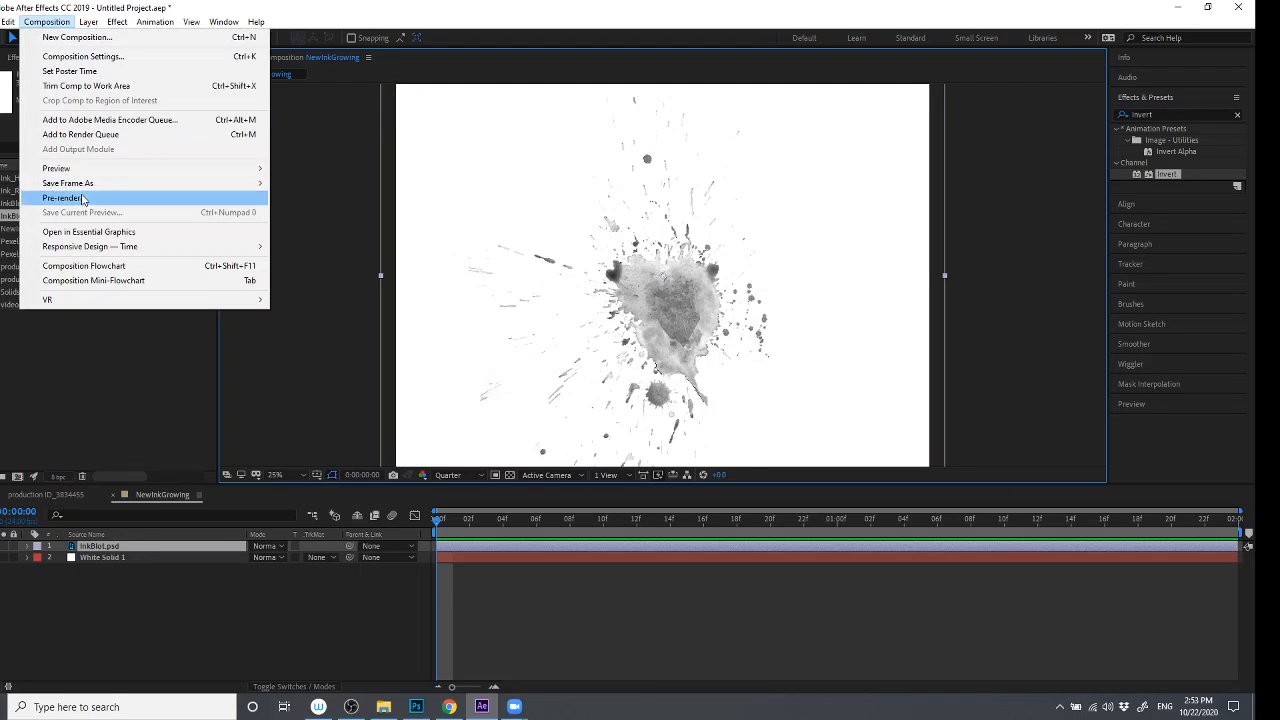
click(97, 57)
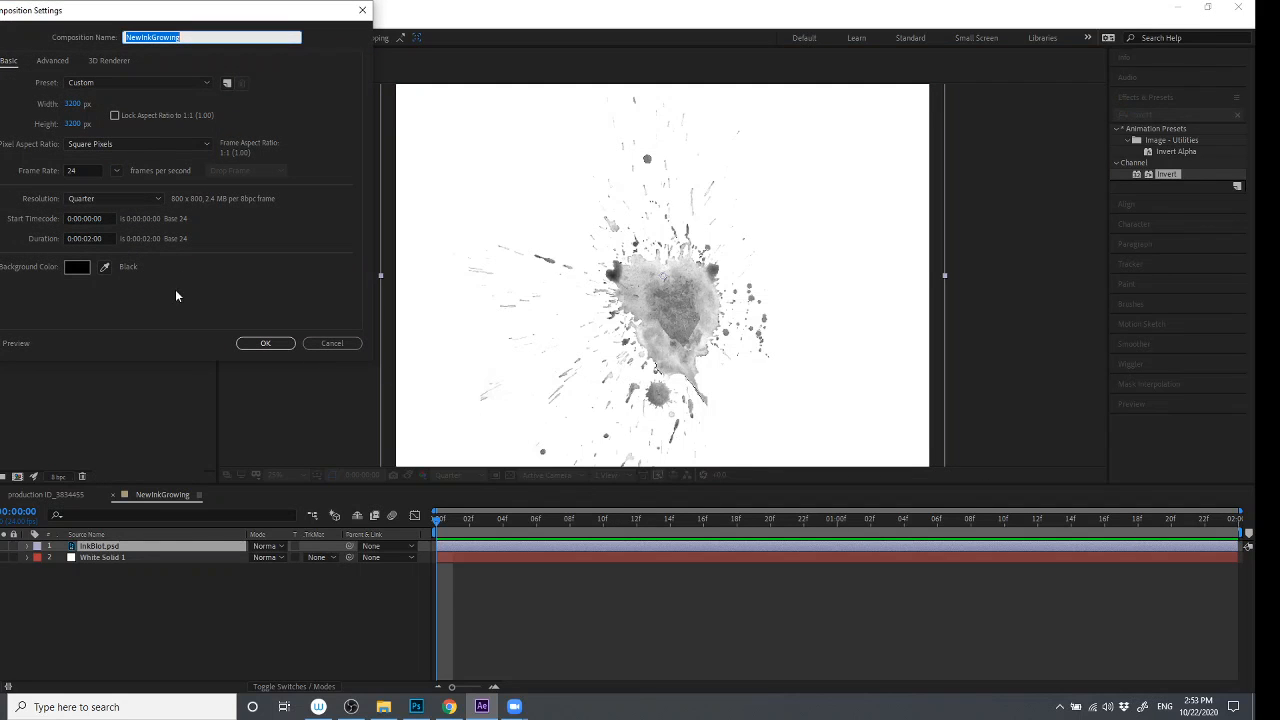
double_click(83, 172)
text(3.9)
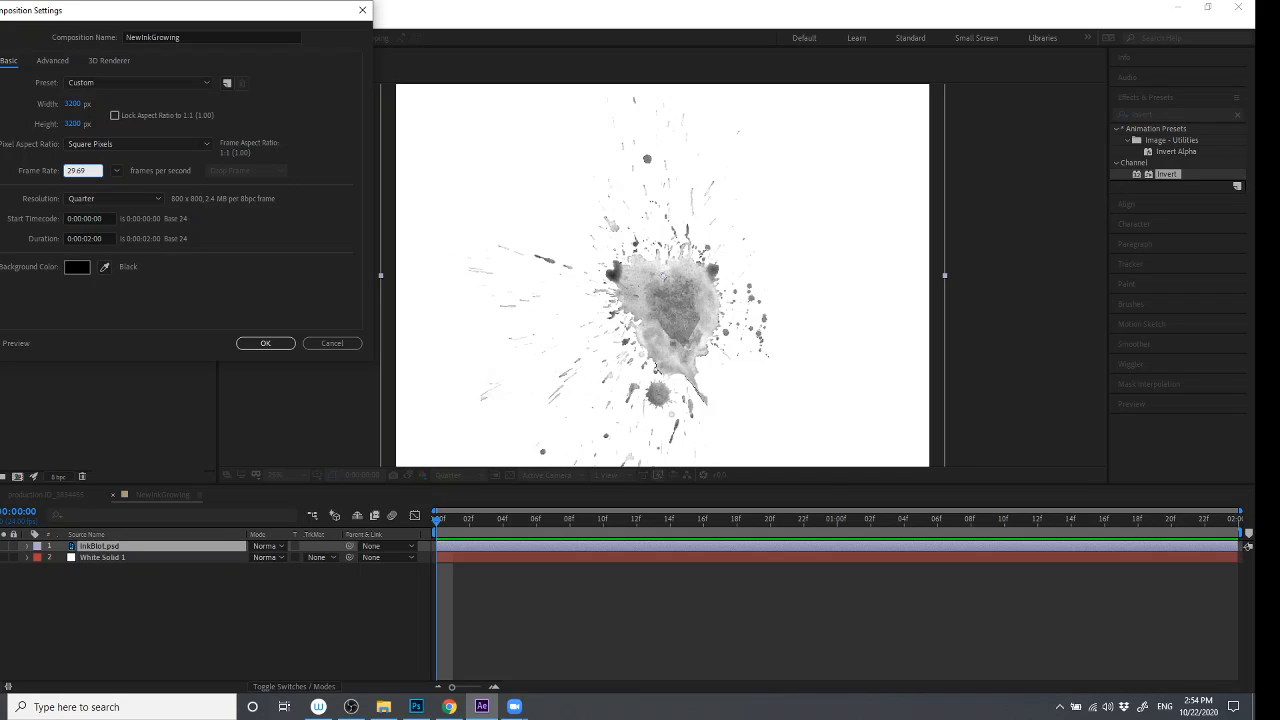
click(117, 171)
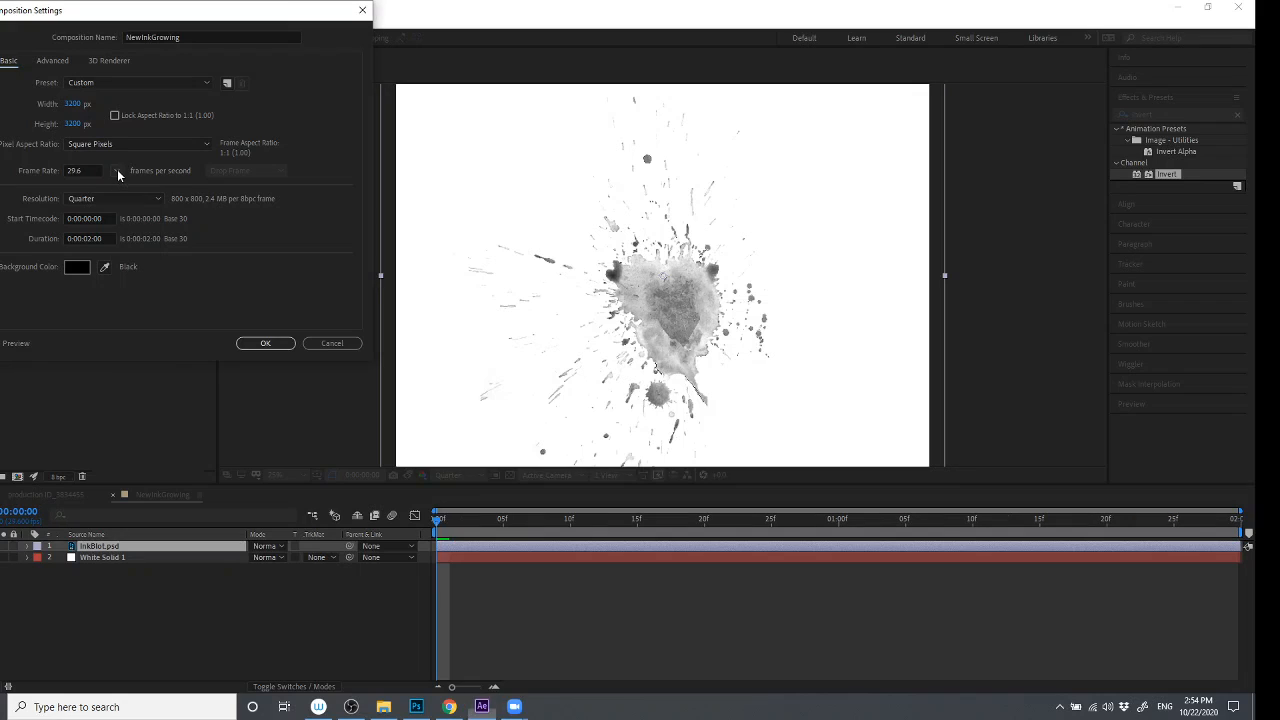
click(117, 171)
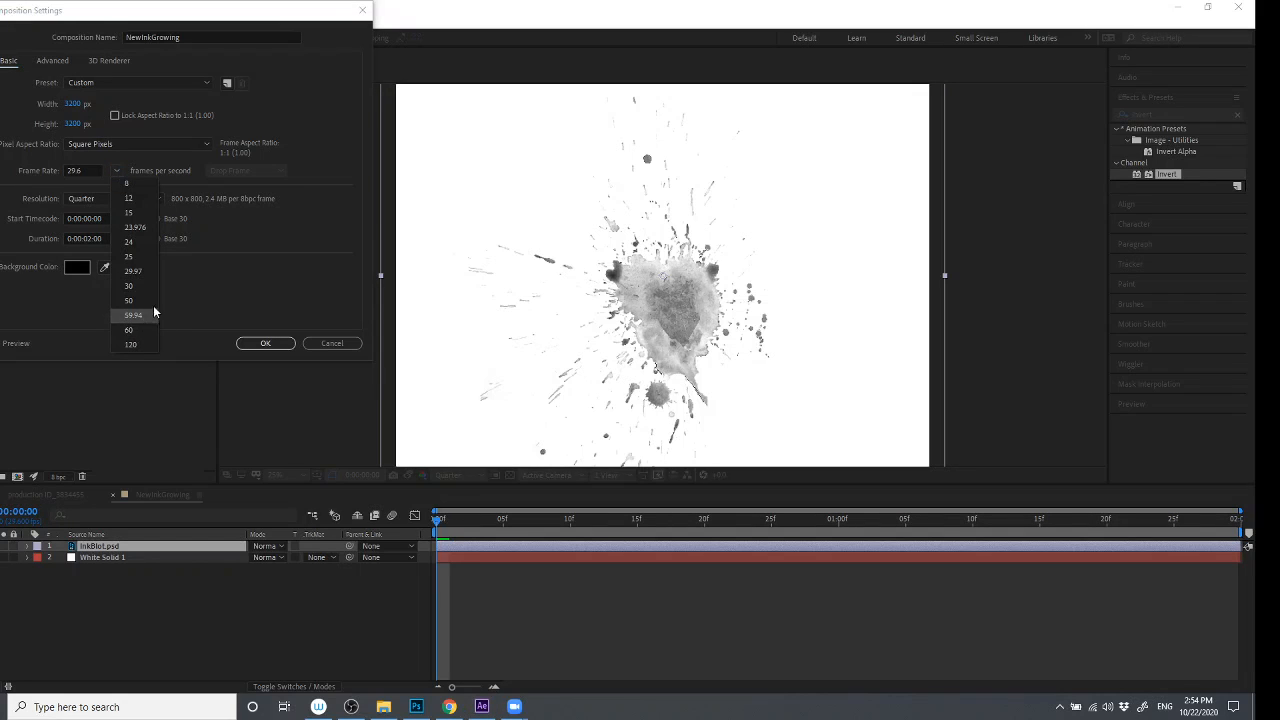
click(133, 271)
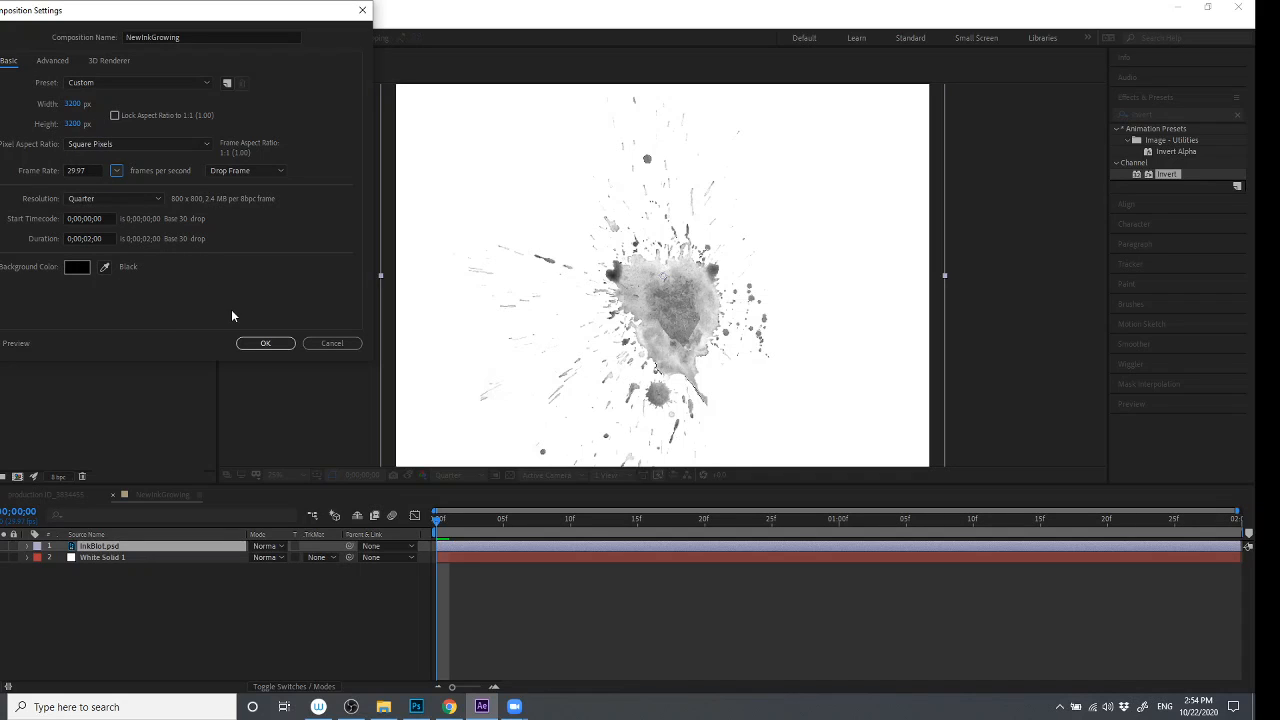
click(265, 344)
click(88, 239)
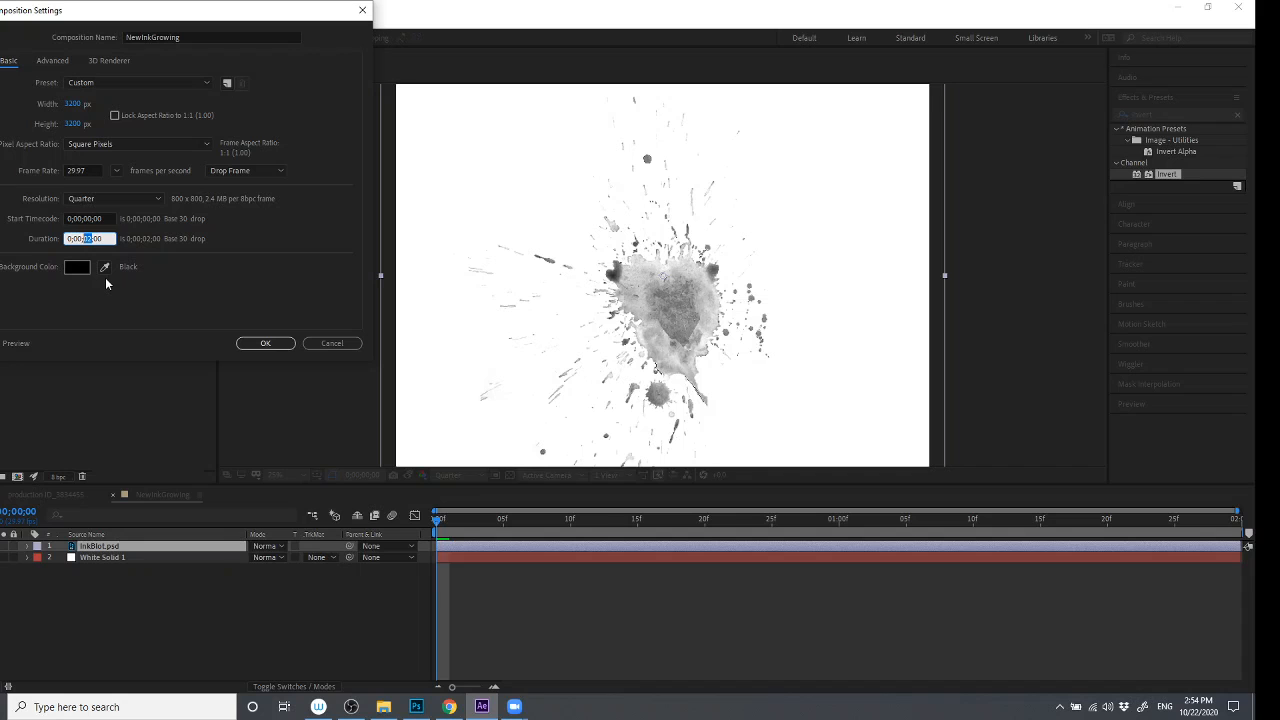
text(20)
key(Return)
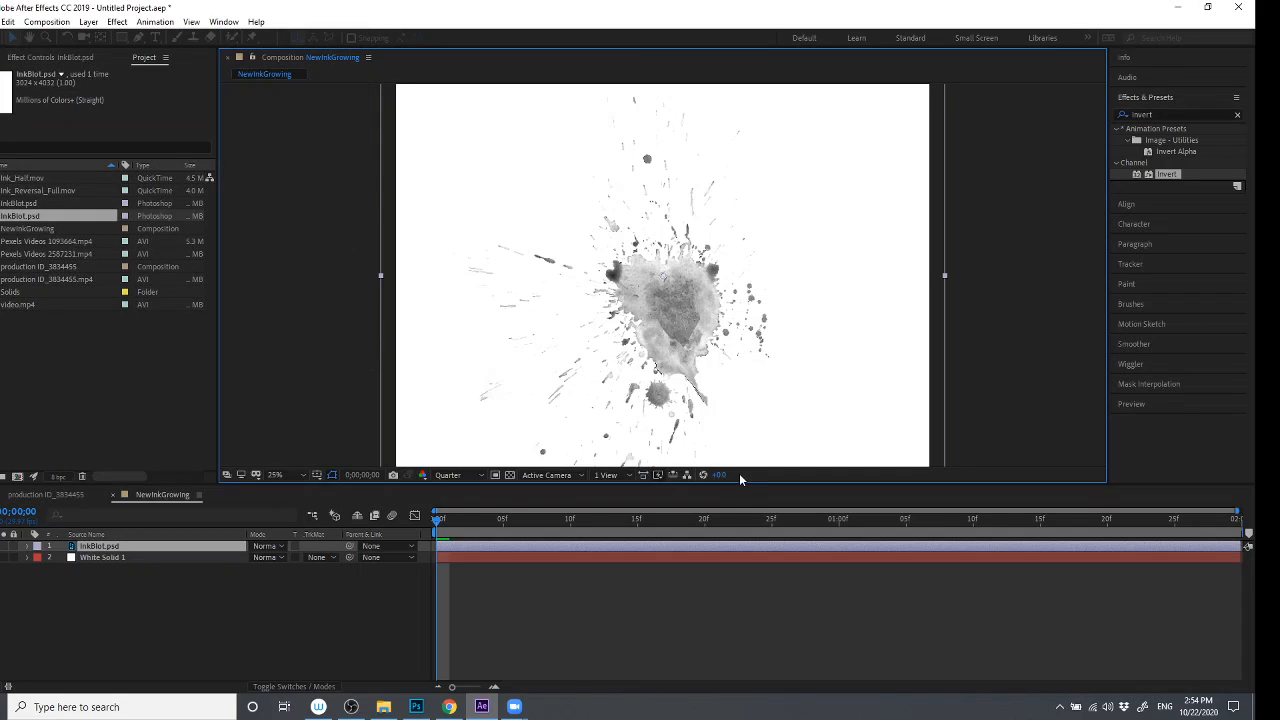
- Extend the InkBlot.psd and white solid layers to the end of the 20-second timeline
drag(436, 523, 503, 540)
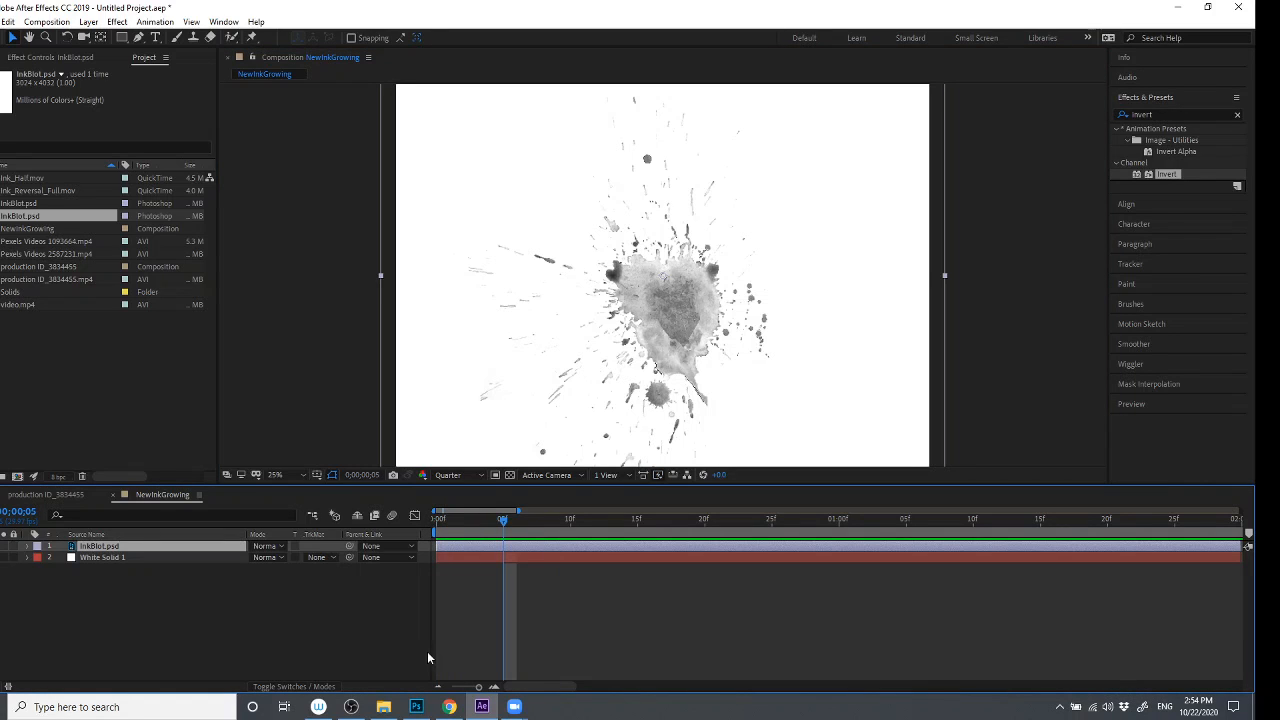
drag(460, 686, 451, 686)
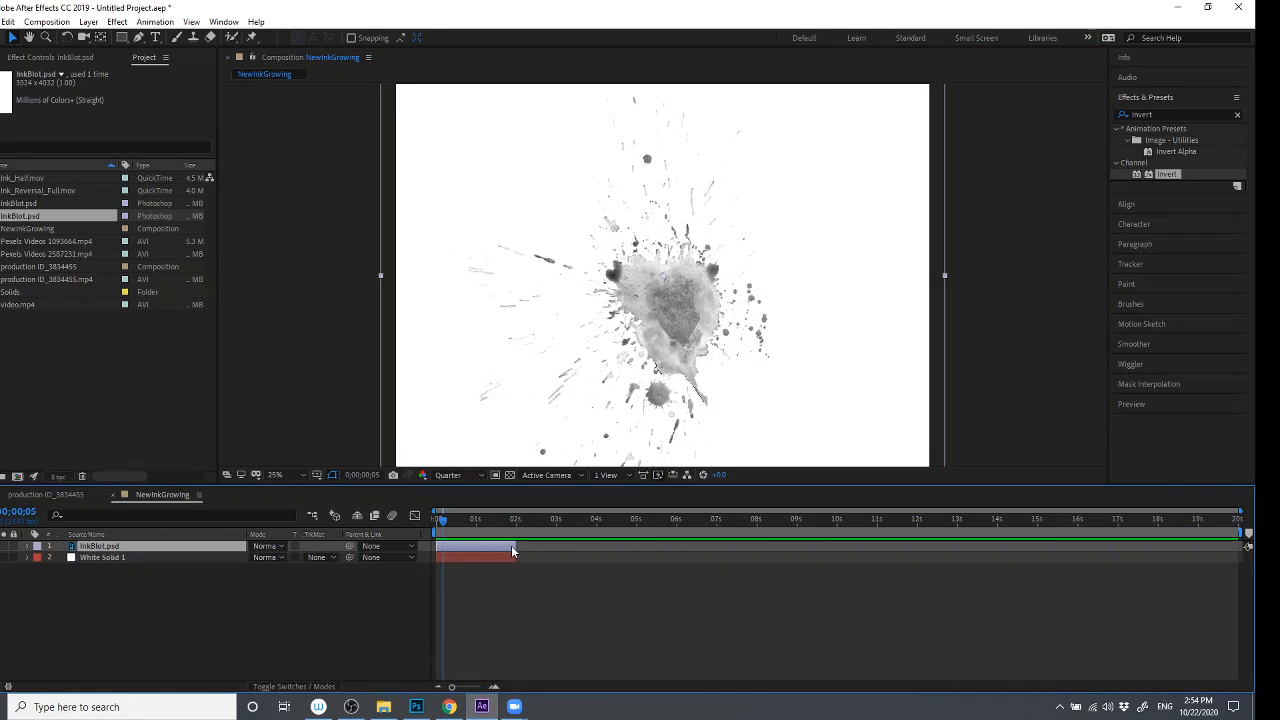
drag(514, 546, 1197, 586)
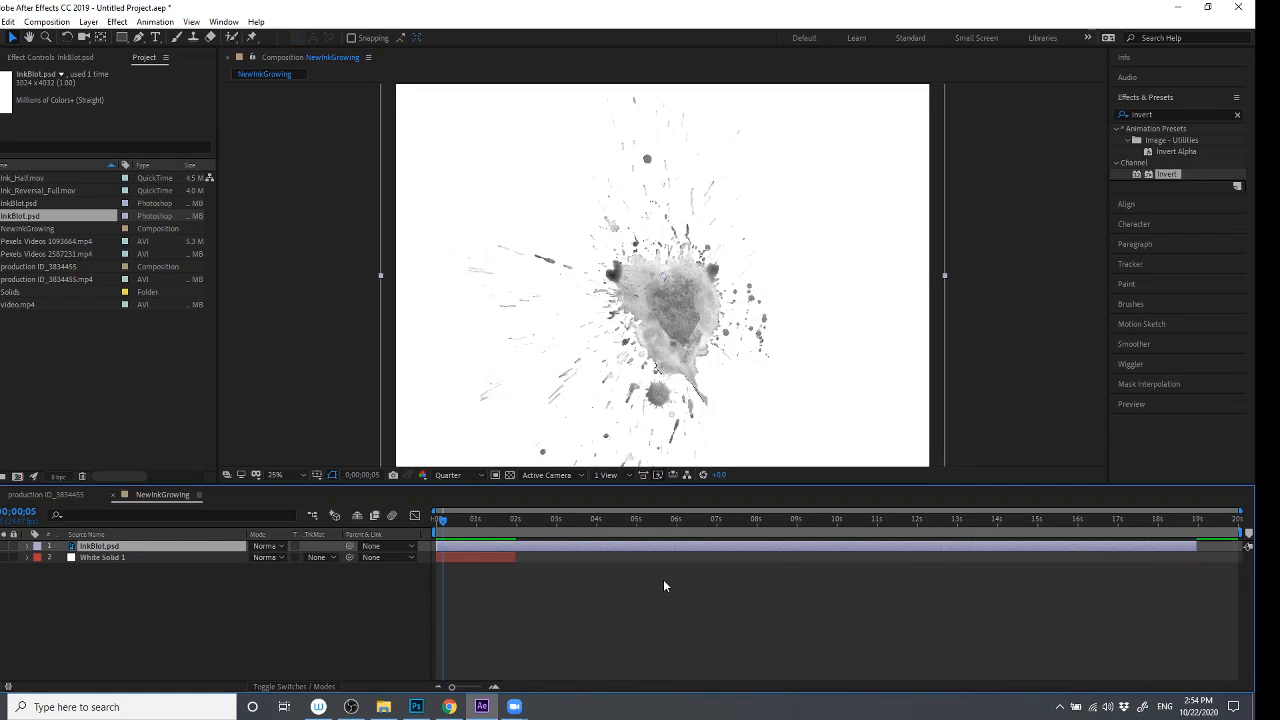
drag(515, 557, 1252, 548)
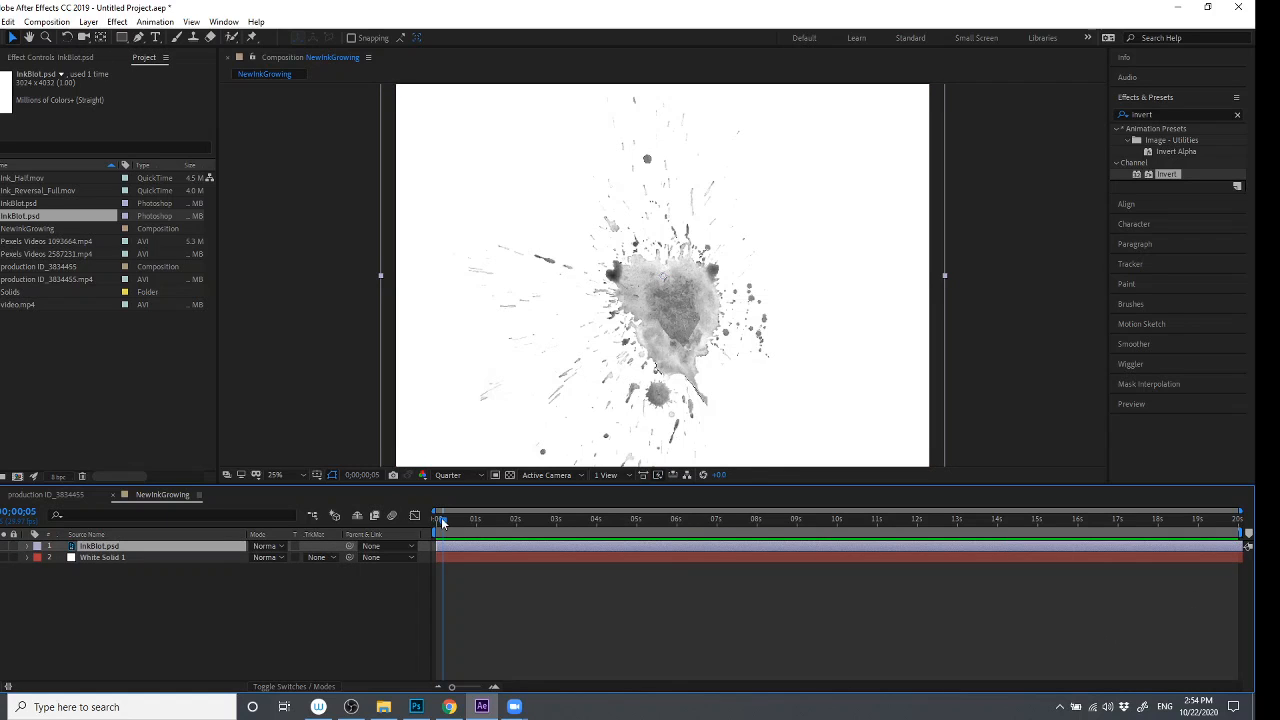
- Return to the start of the timeline and set the InkBlot.psd layer's blending mode to Multiply
drag(447, 517, 414, 515)
click(28, 546)
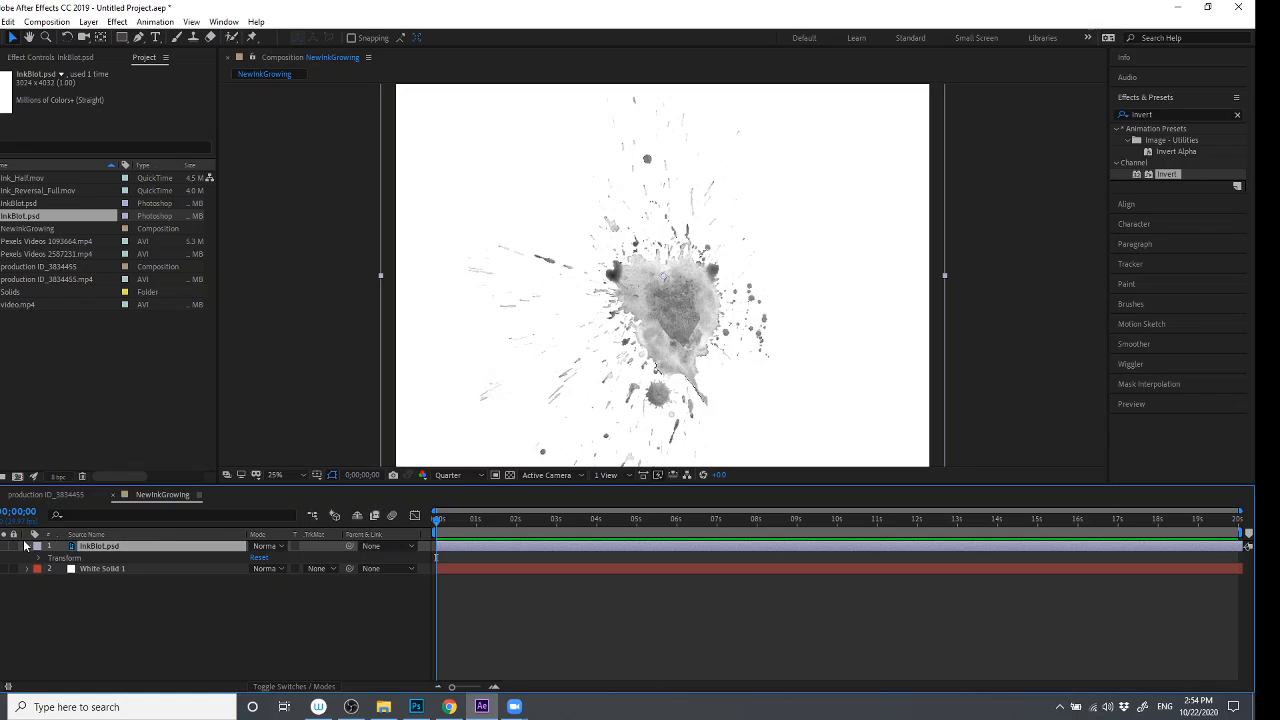
click(266, 557)
click(266, 546)
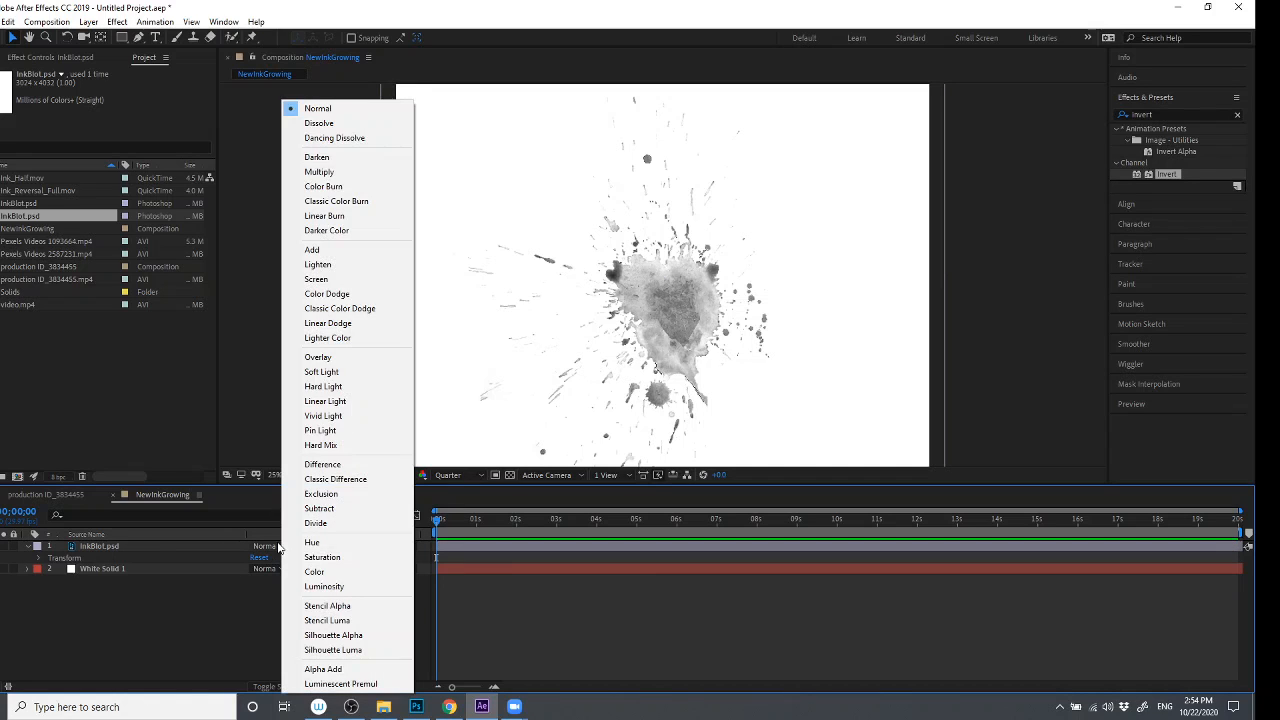
click(363, 178)
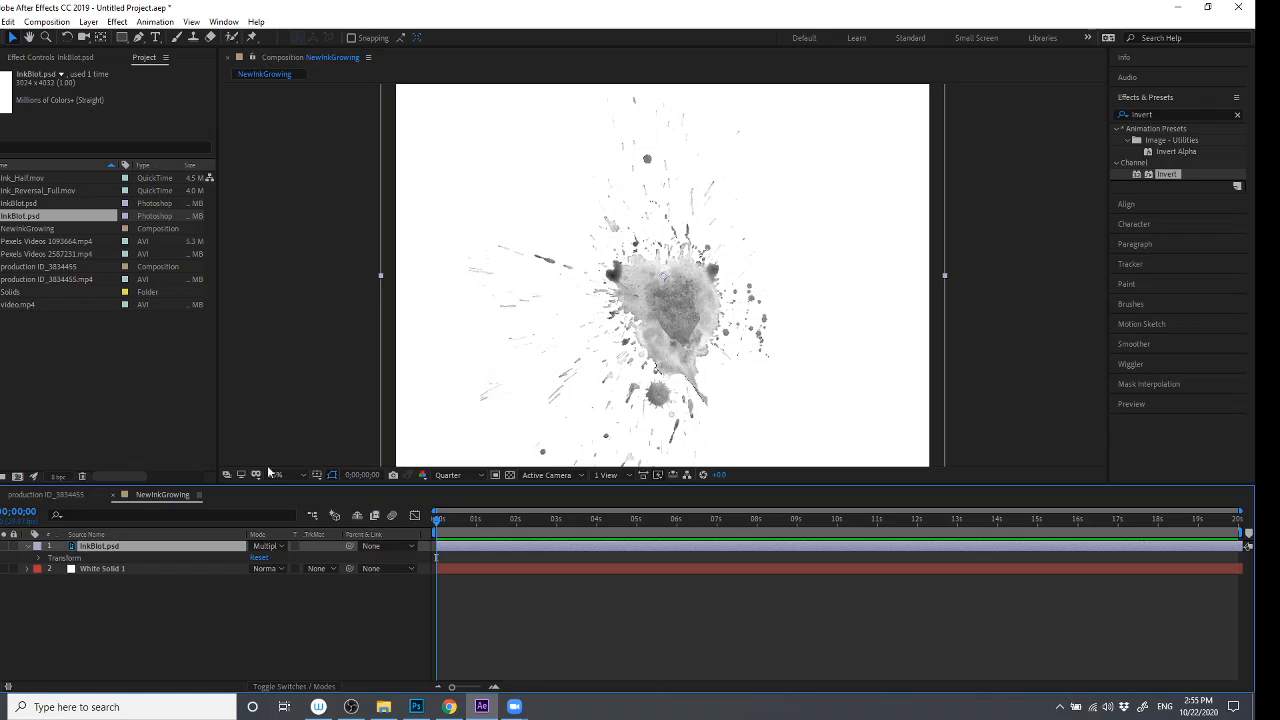
click(149, 620)
click(113, 547)
key(ctrl+d)
drag(658, 284, 714, 306)
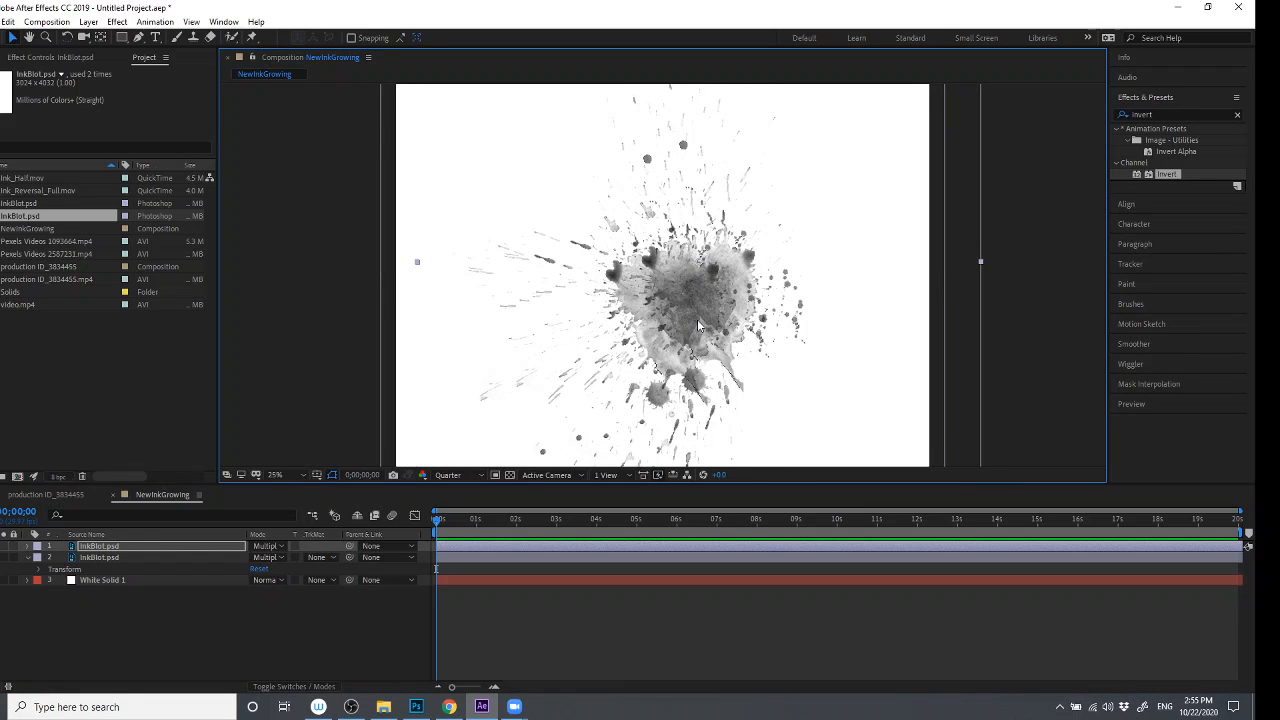
key(Delete)
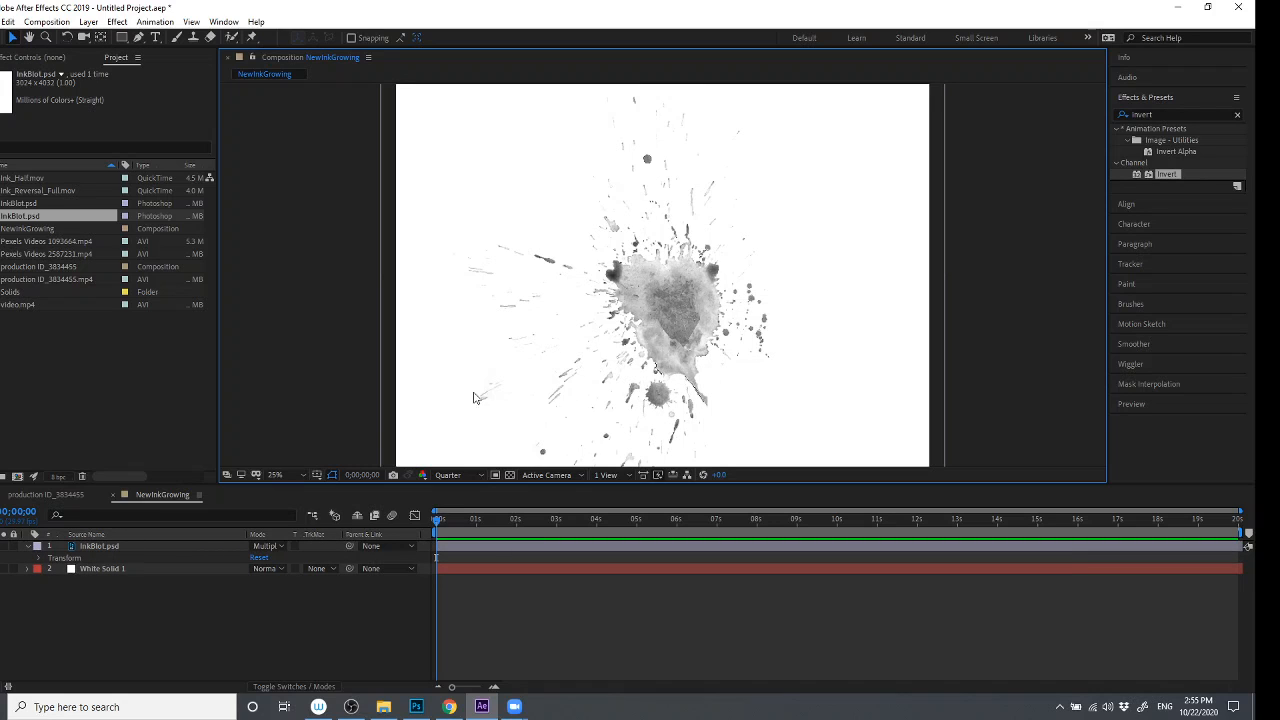
- Duplicate the InkBlot.psd layer and move the copy up and to the right of the original blot
click(100, 546)
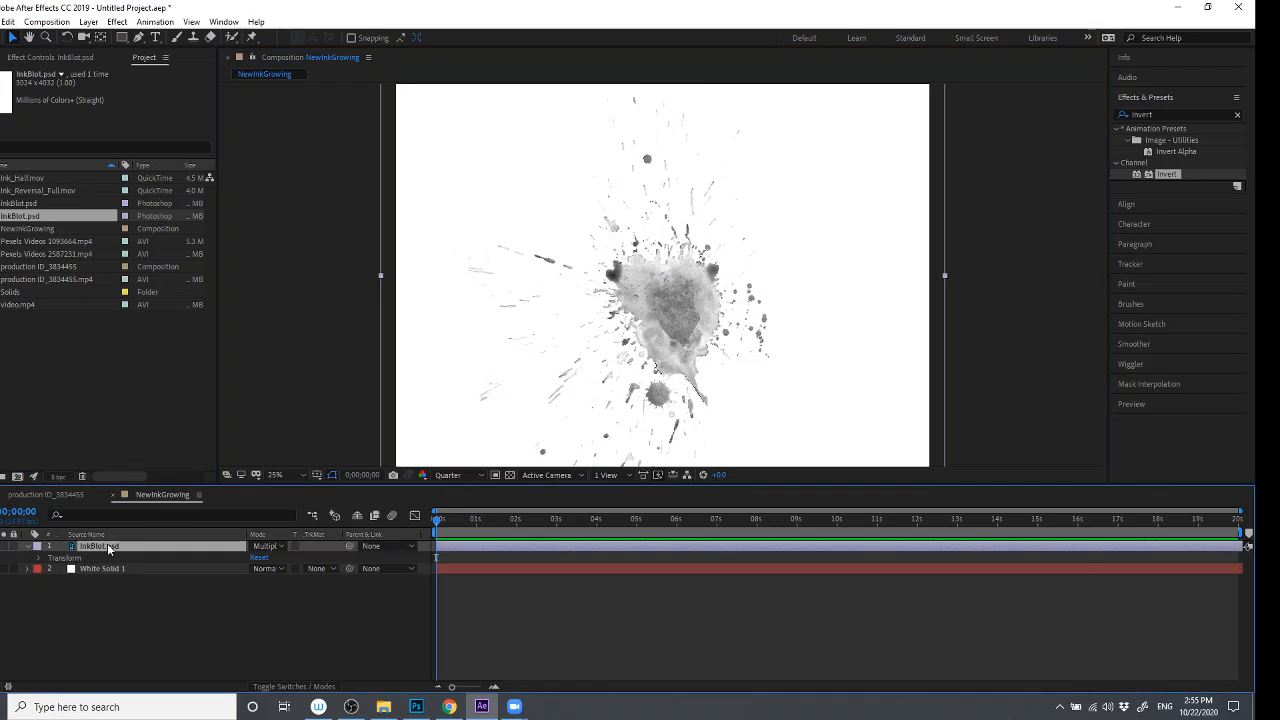
click(28, 546)
click(27, 547)
key(ctrl+d)
drag(665, 300, 832, 160)
- Keyframe the original blot's opacity at 100% at 0;00;00;21 and at 0% at the start of the timeline
click(117, 559)
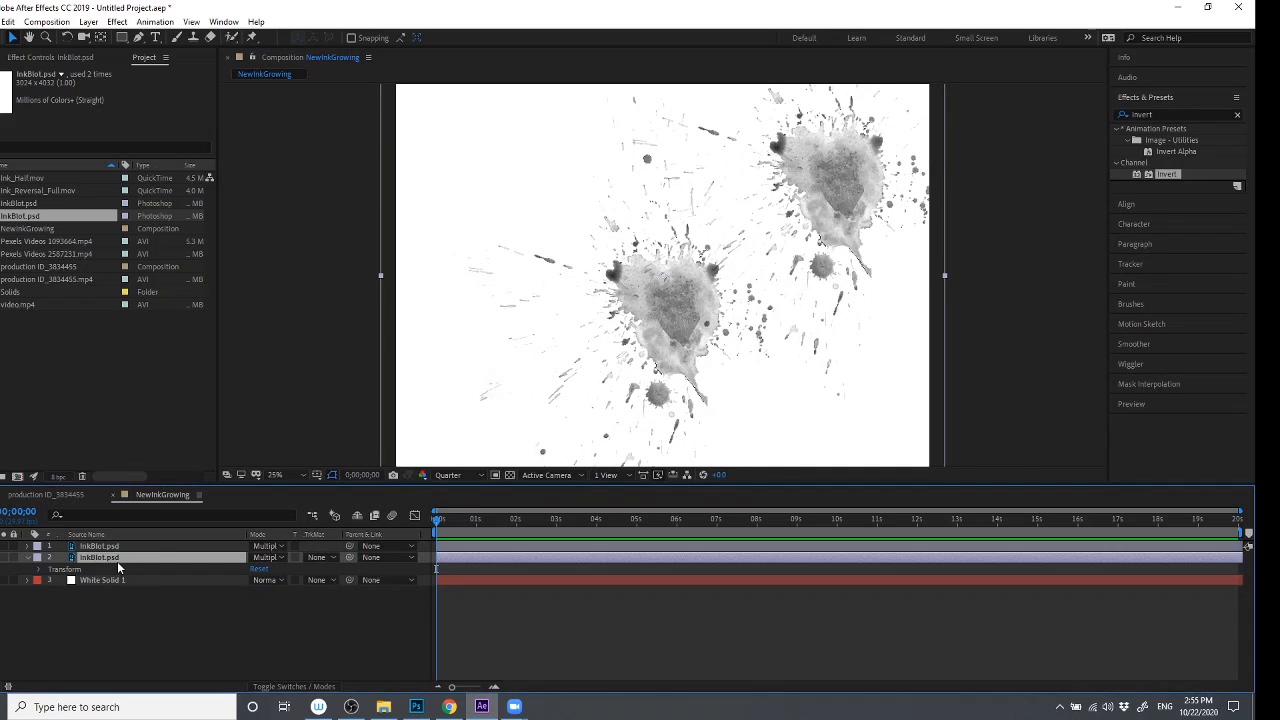
click(40, 569)
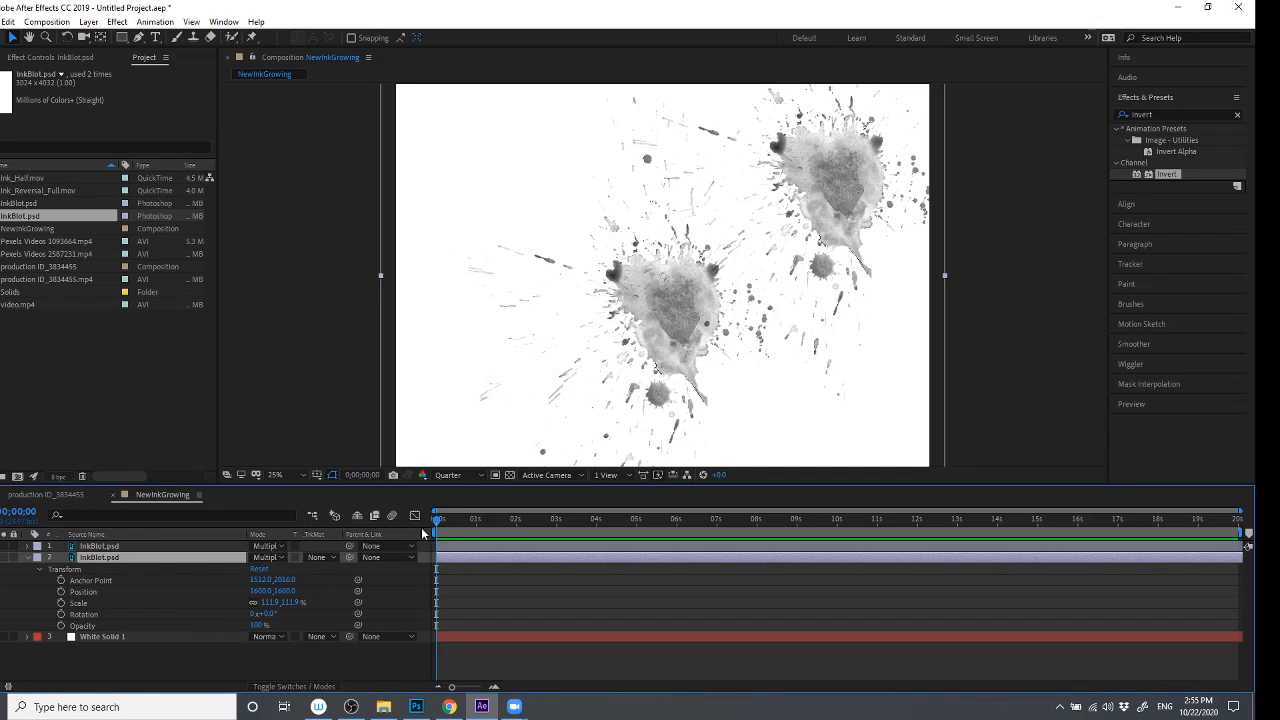
drag(433, 525, 462, 527)
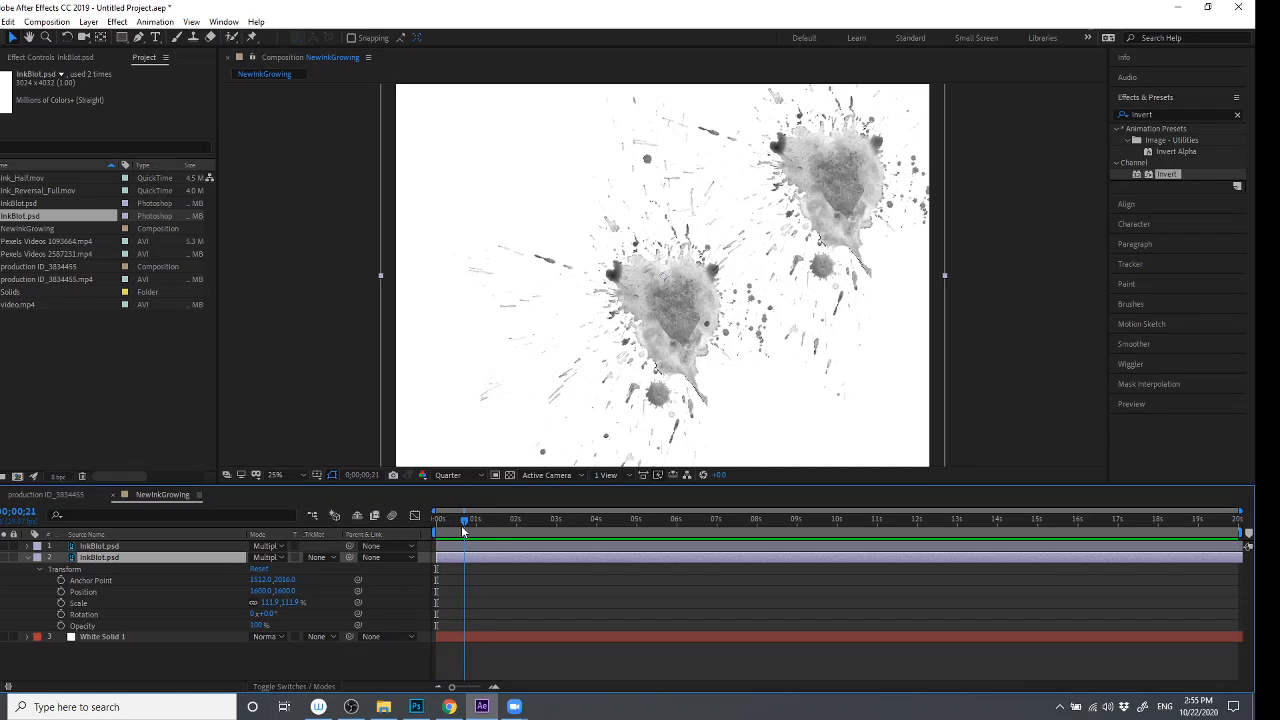
click(61, 626)
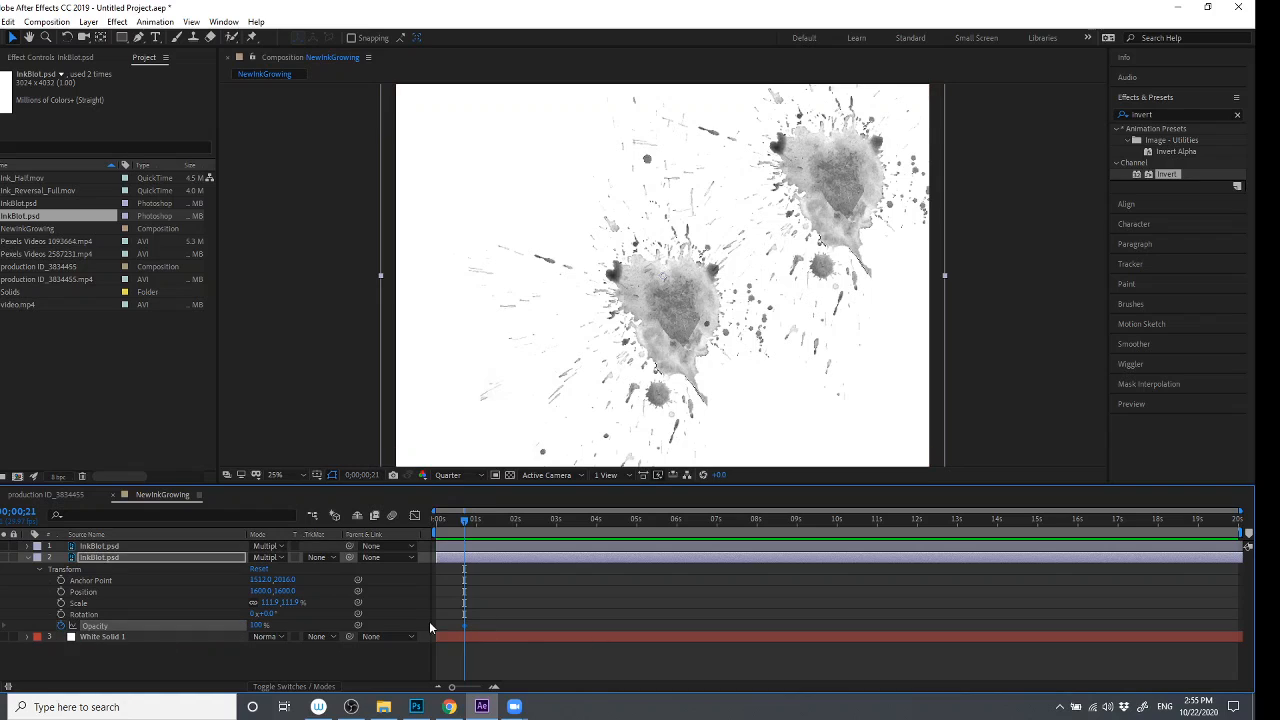
drag(465, 519, 367, 517)
click(257, 625)
text(0)
key(Return)
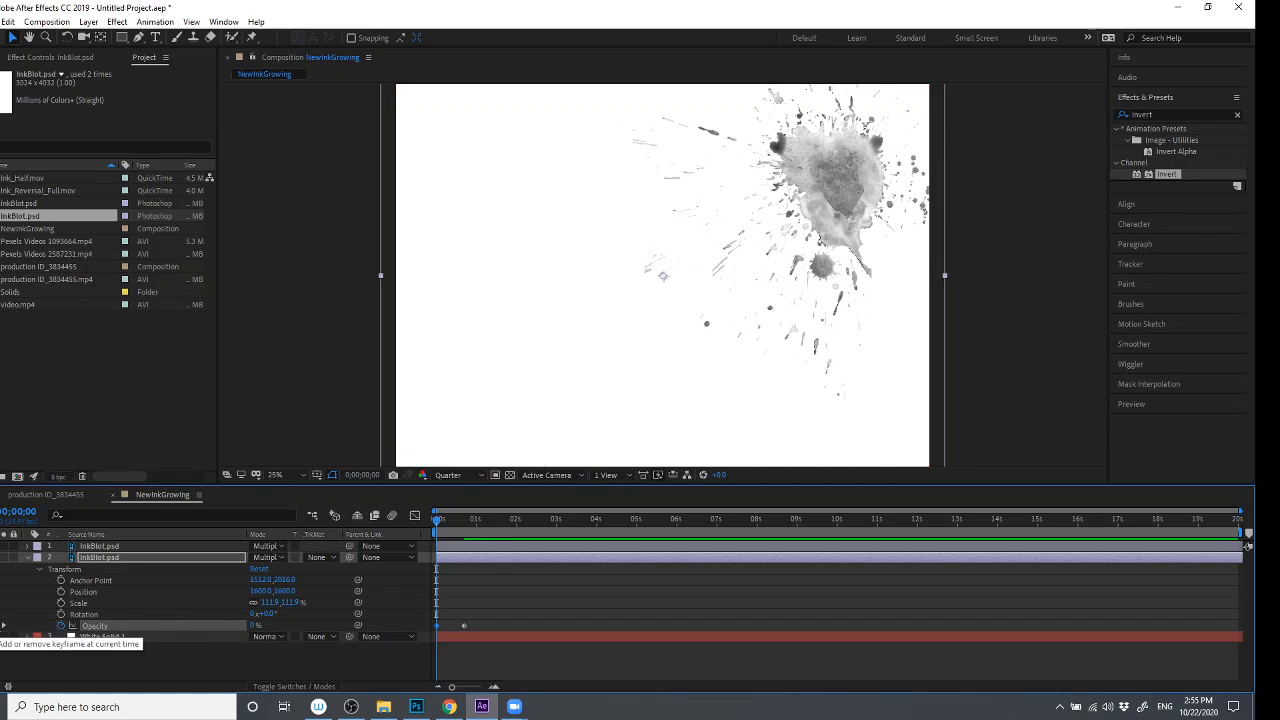
- Redo the original blot's starting opacity keyframe at 0% and collapse the layer's properties
click(5, 625)
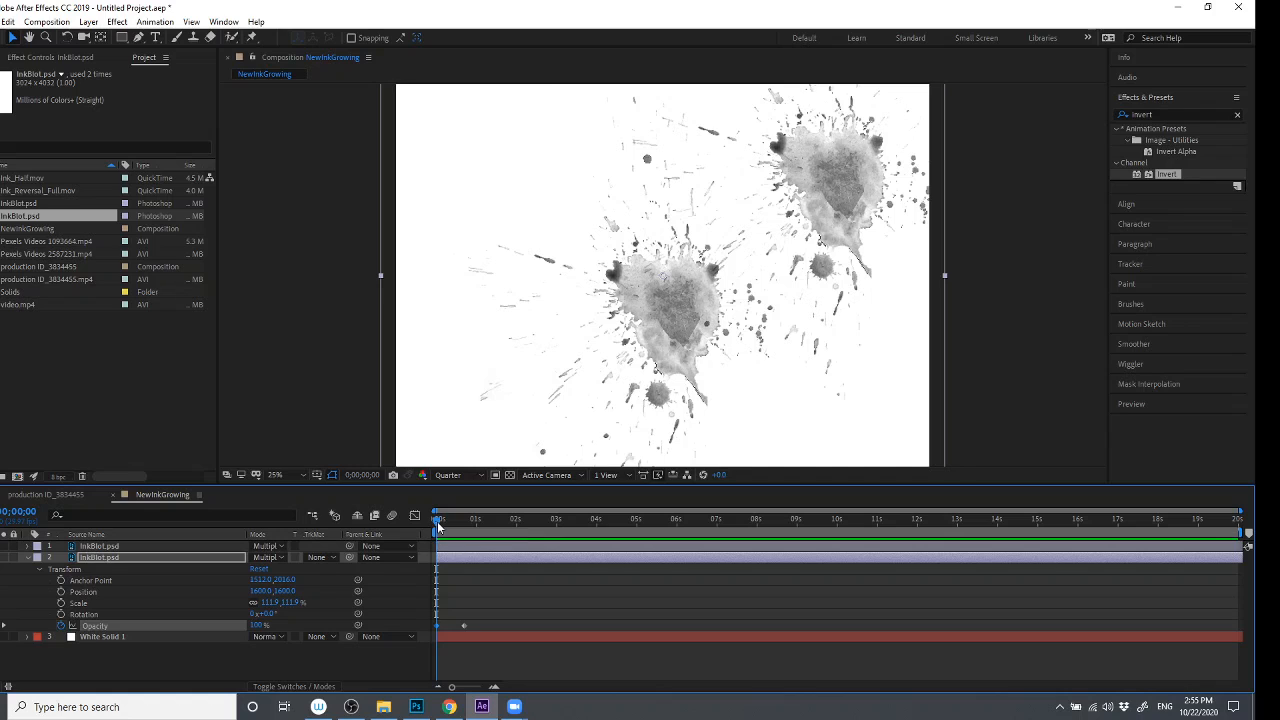
drag(437, 521, 311, 558)
drag(256, 625, 222, 626)
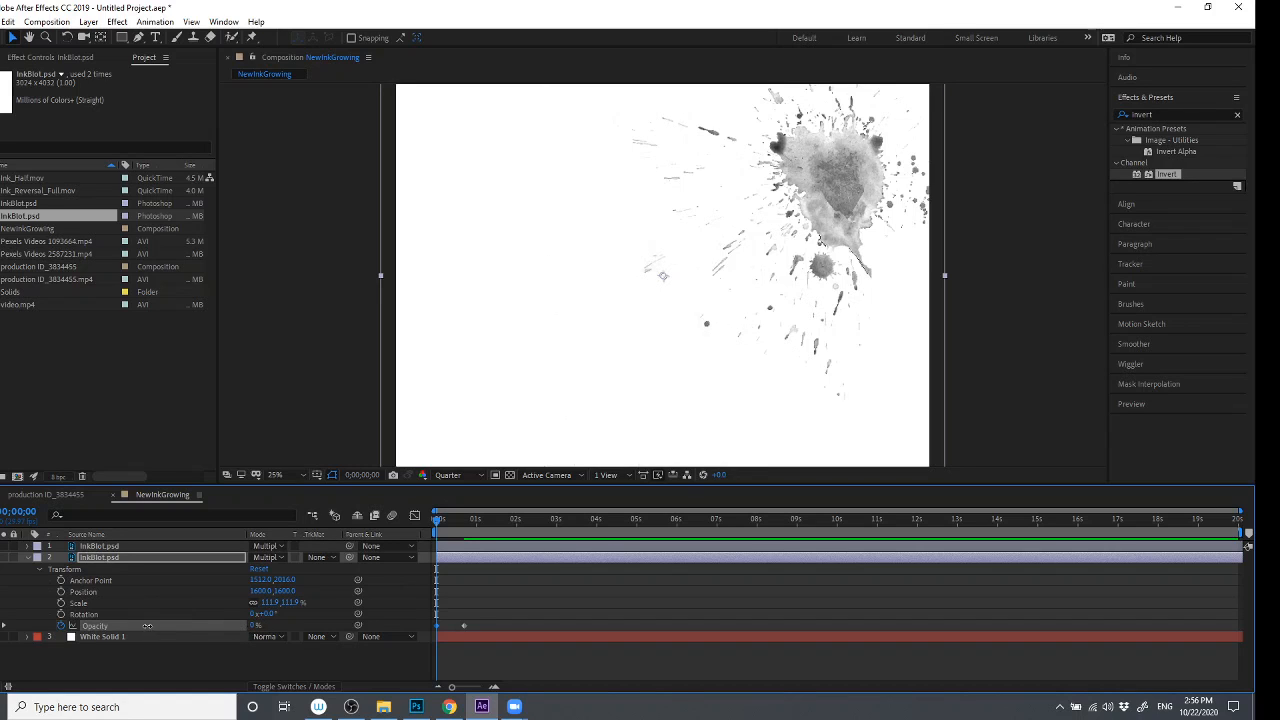
mouse_move(447, 517)
mouse_down()
mouse_move(491, 521)
mouse_move(430, 521)
mouse_move(498, 522)
mouse_move(387, 510)
mouse_up()
click(29, 558)
- Move the duplicated blot slightly toward the frame's centre and trace a closed, irregular Pen mask around its main ink area
click(141, 545)
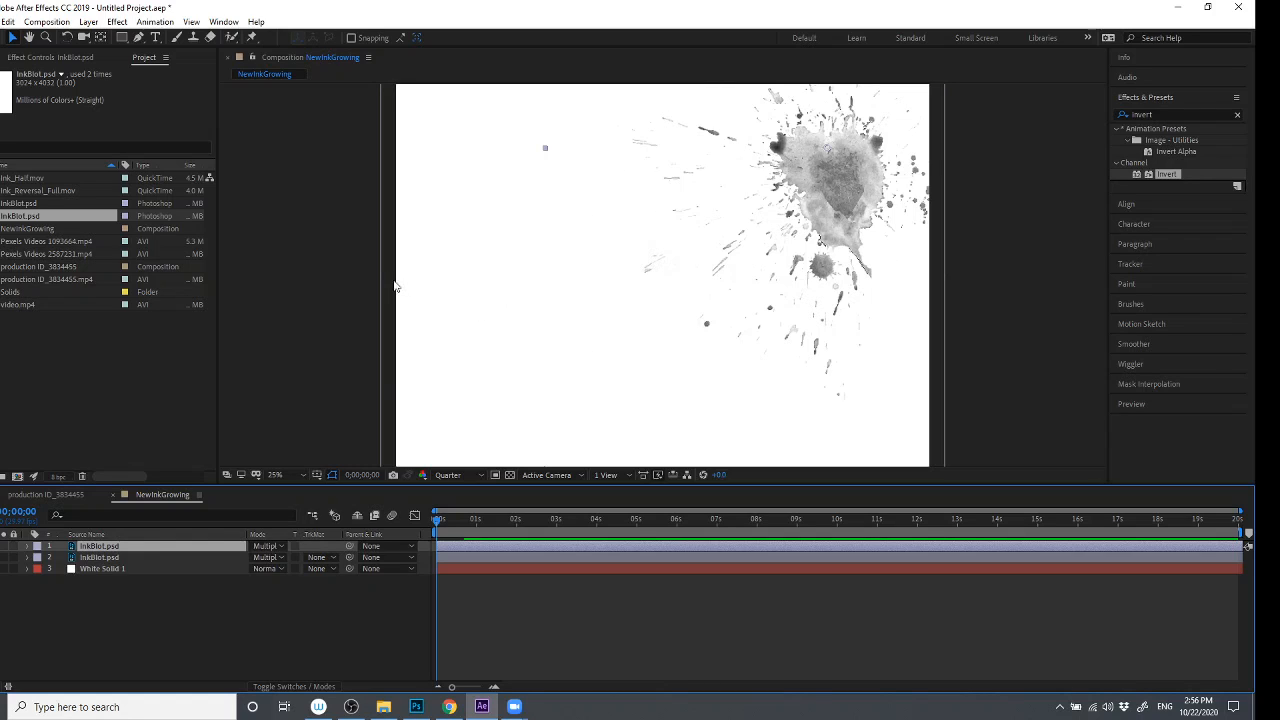
drag(827, 191, 779, 223)
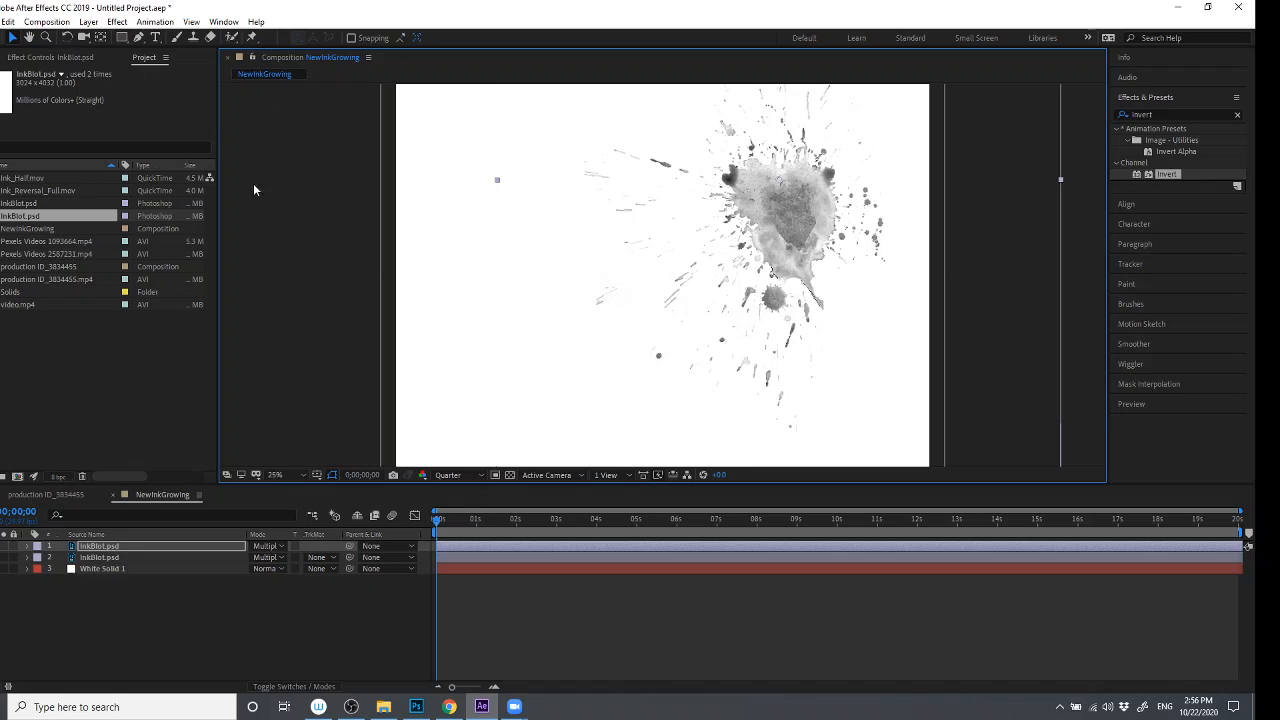
click(138, 40)
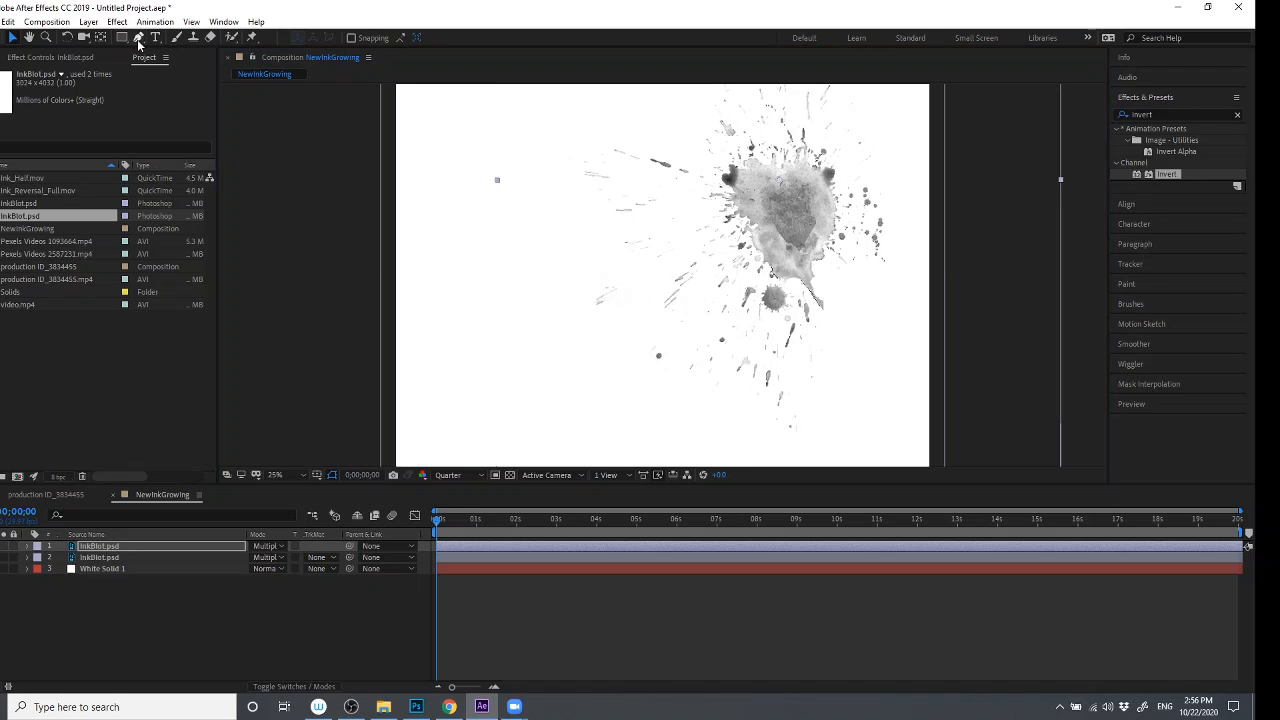
click(138, 40)
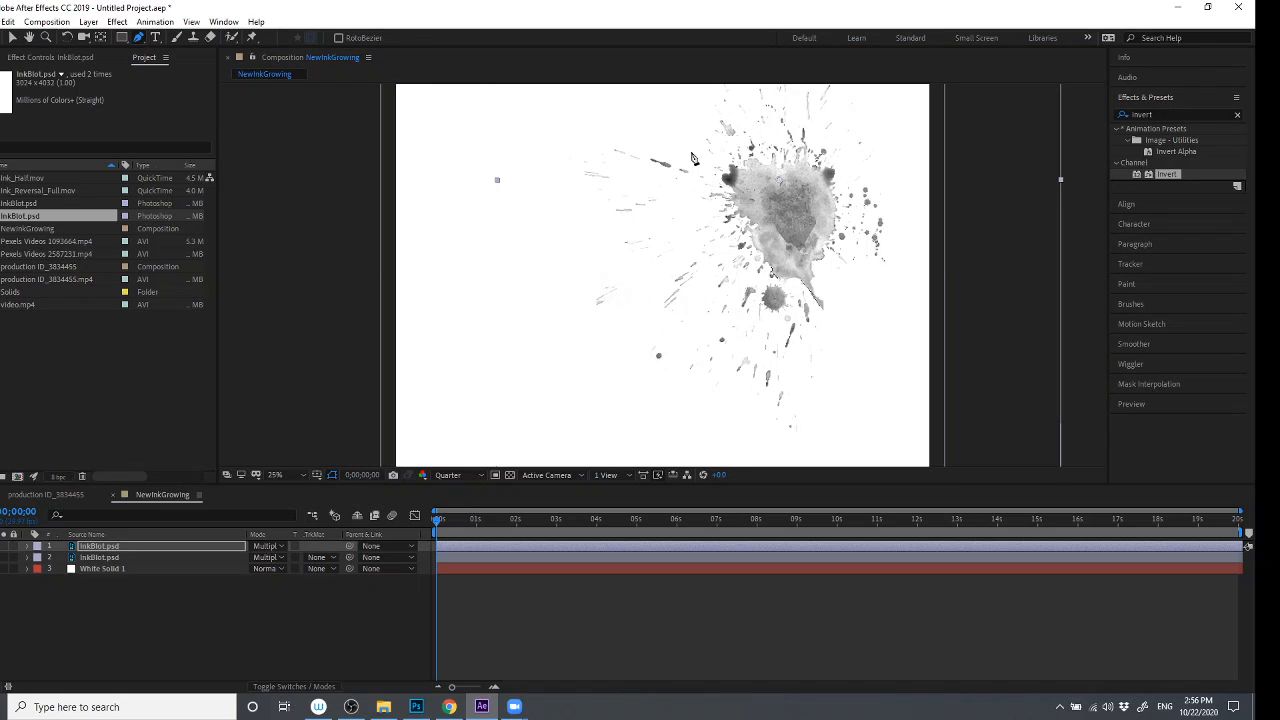
click(698, 152)
click(685, 187)
drag(687, 228, 696, 238)
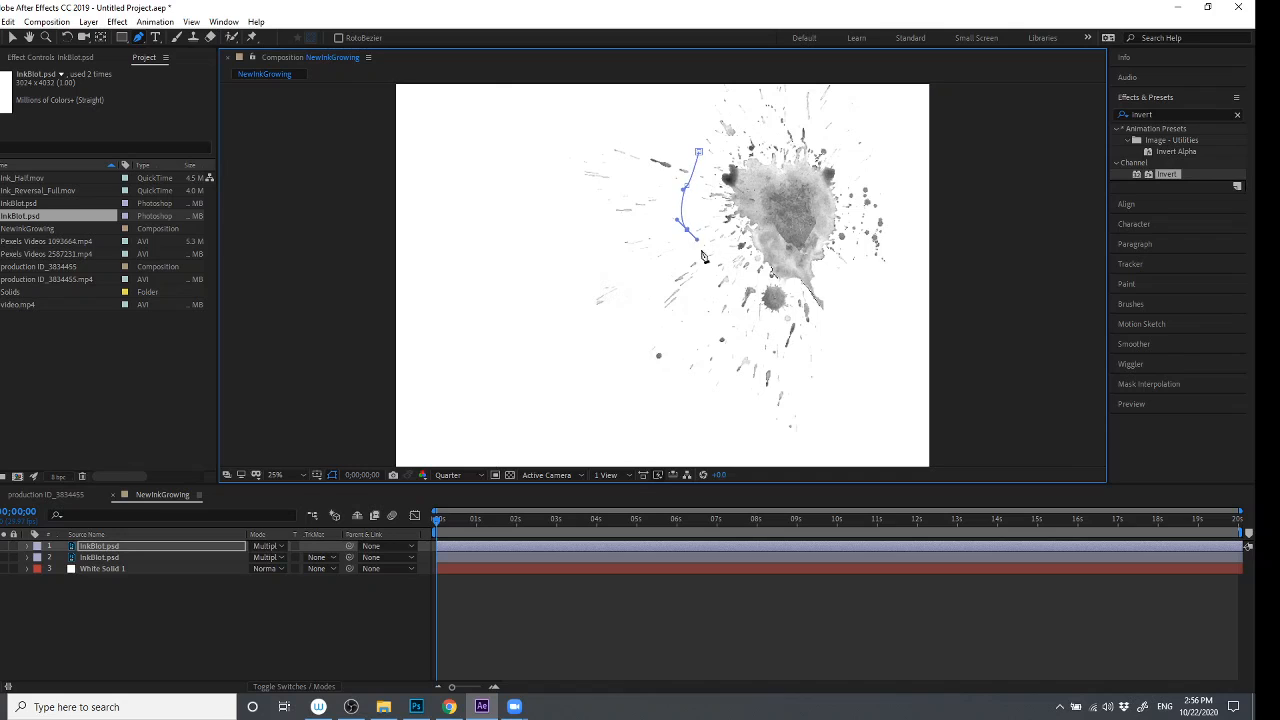
click(687, 301)
drag(690, 332, 743, 314)
click(754, 334)
click(761, 368)
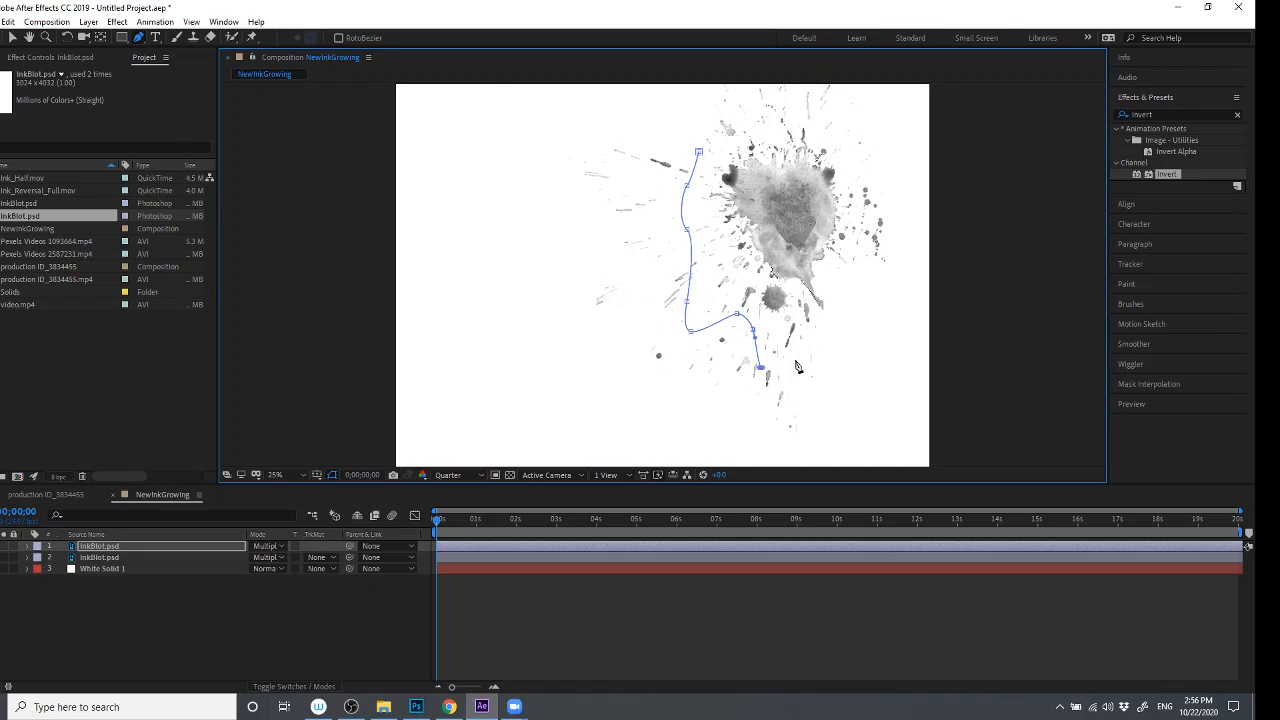
click(797, 360)
click(828, 321)
click(838, 285)
click(865, 260)
mouse_move(851, 232)
mouse_down()
mouse_move(869, 117)
mouse_move(819, 94)
mouse_up()
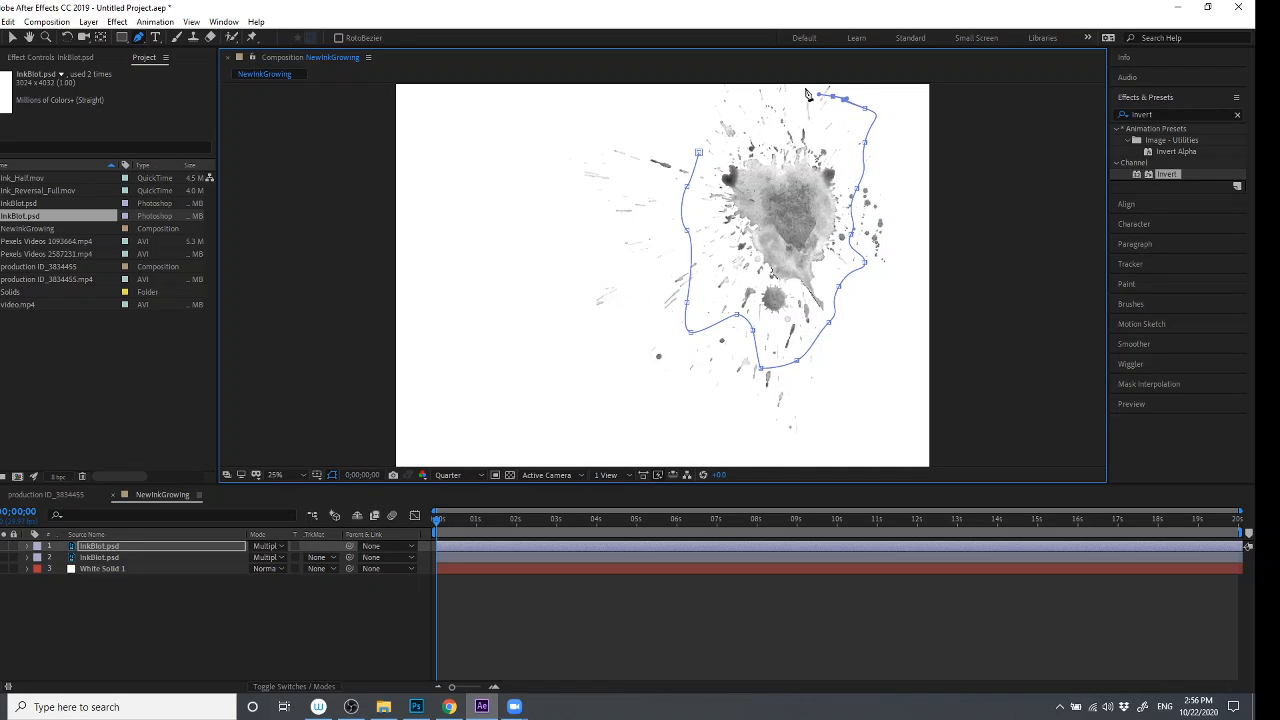
click(801, 88)
click(792, 127)
click(783, 168)
click(760, 176)
click(733, 101)
drag(698, 155, 696, 186)
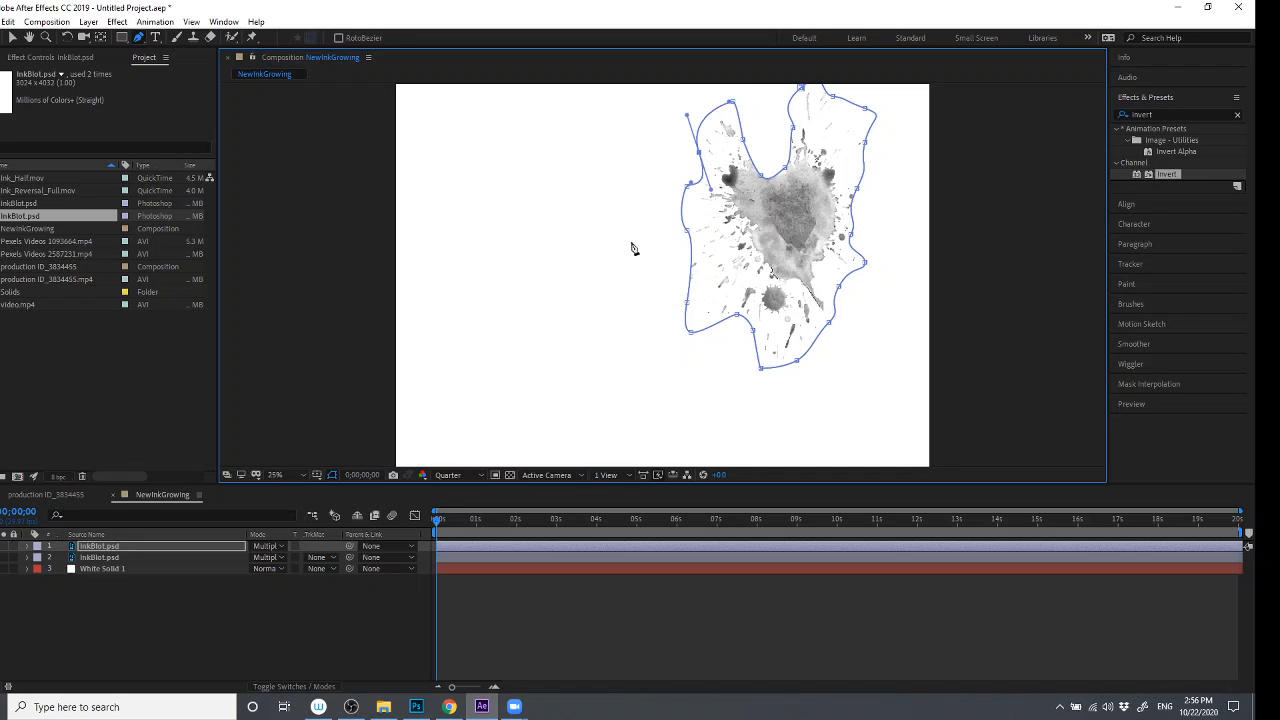
- Set the duplicated blot's Mask 1 feather to 303 pixels and its expansion to -141 pixels
click(28, 547)
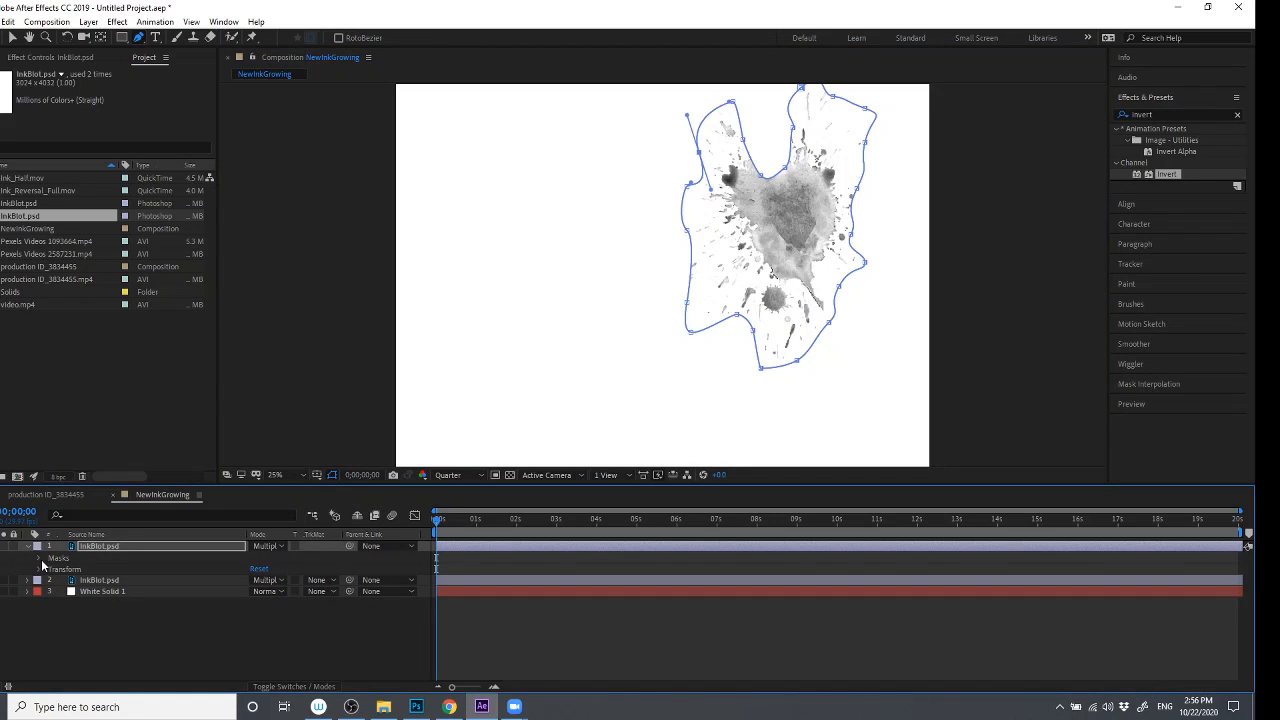
click(39, 558)
click(51, 569)
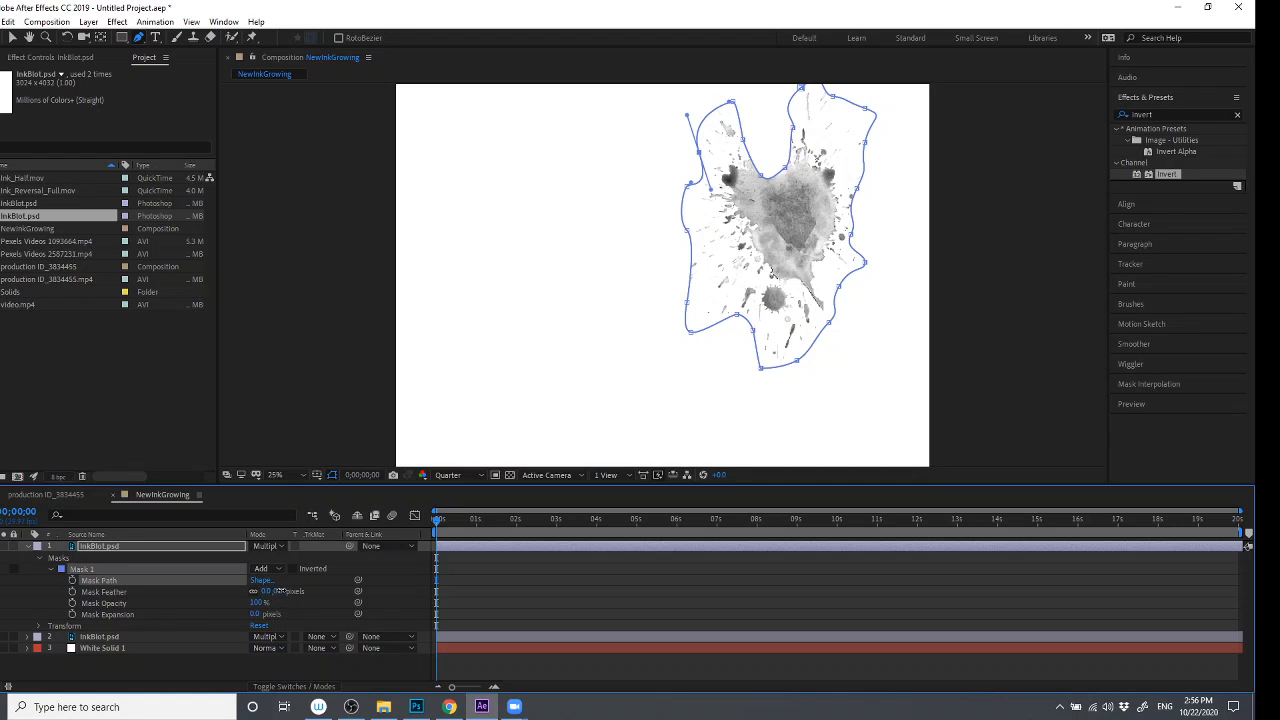
drag(272, 594, 505, 594)
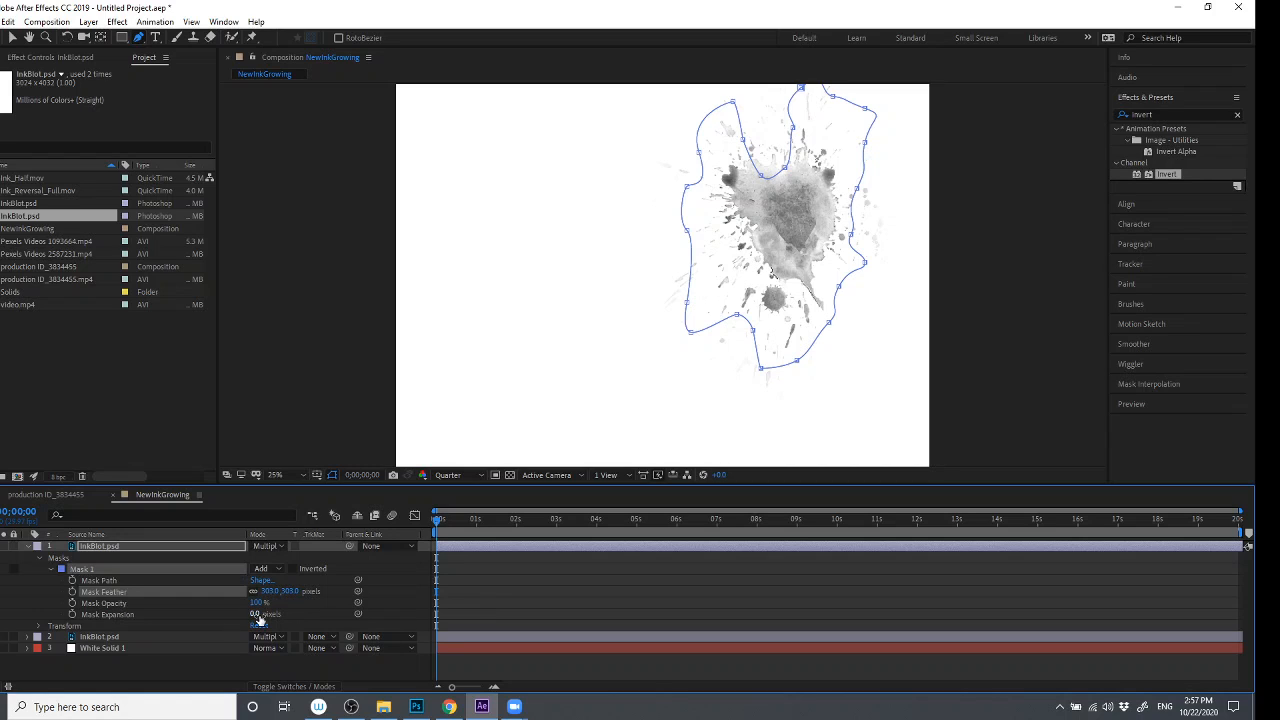
drag(255, 614, 128, 608)
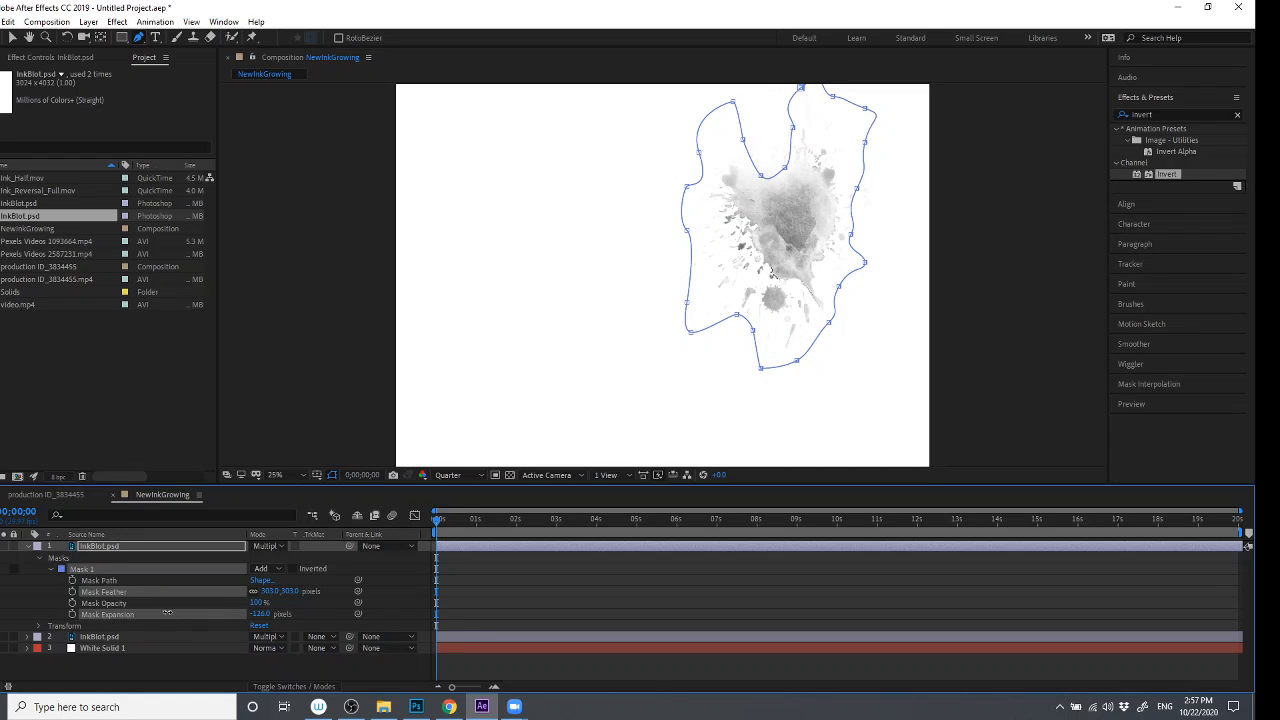
click(260, 614)
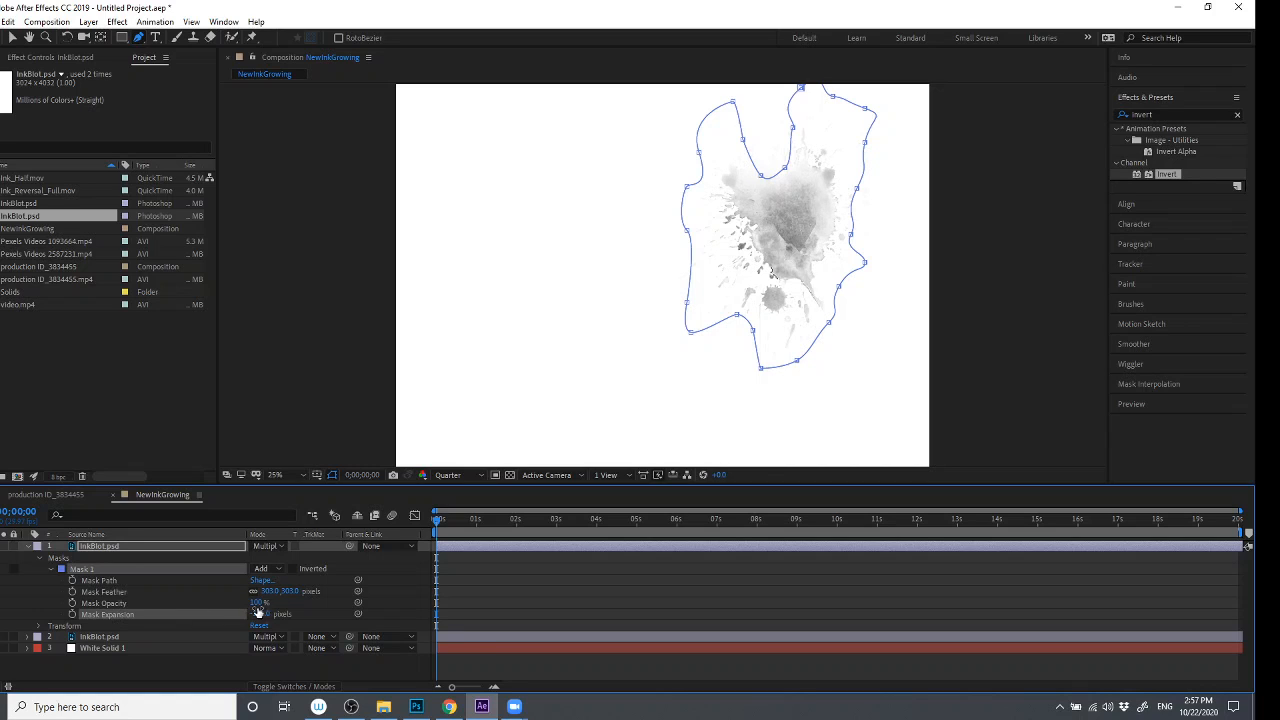
- Try different feather amounts on the duplicated blot's mask, ending at 744 pixels
mouse_move(271, 592)
mouse_down()
mouse_move(240, 584)
mouse_move(400, 591)
mouse_up()
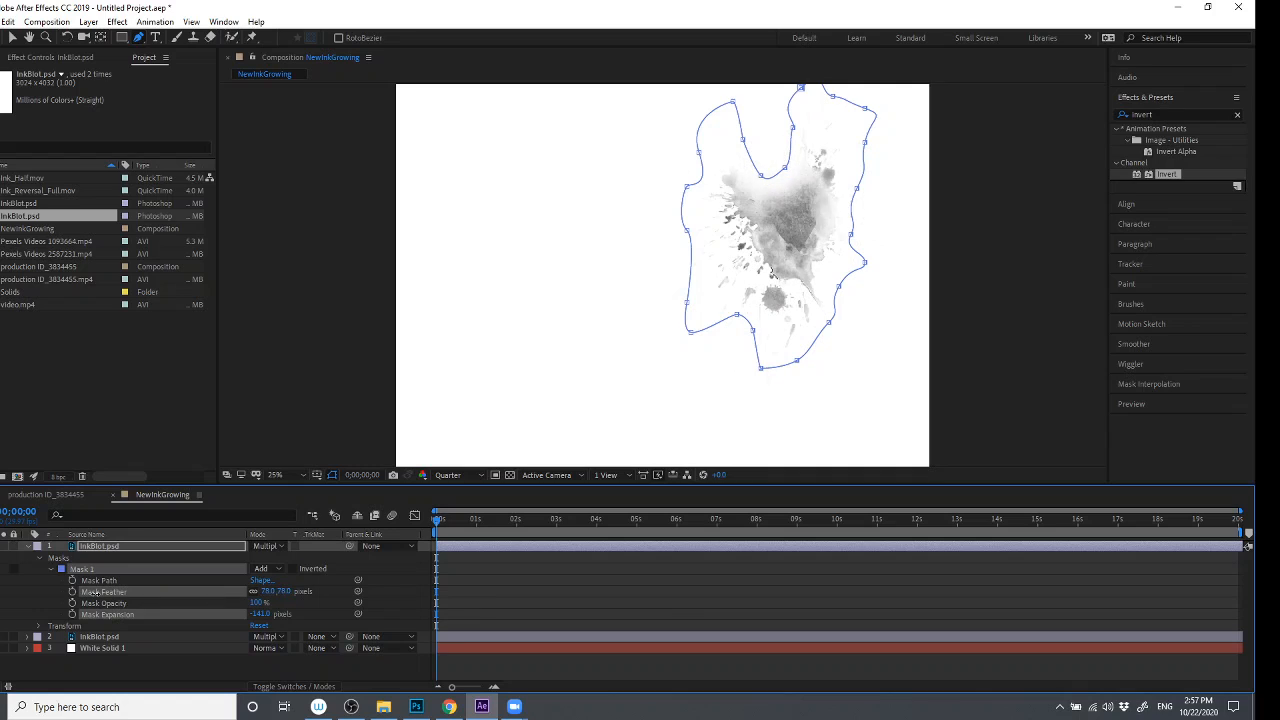
drag(97, 592, 507, 636)
drag(645, 648, 690, 646)
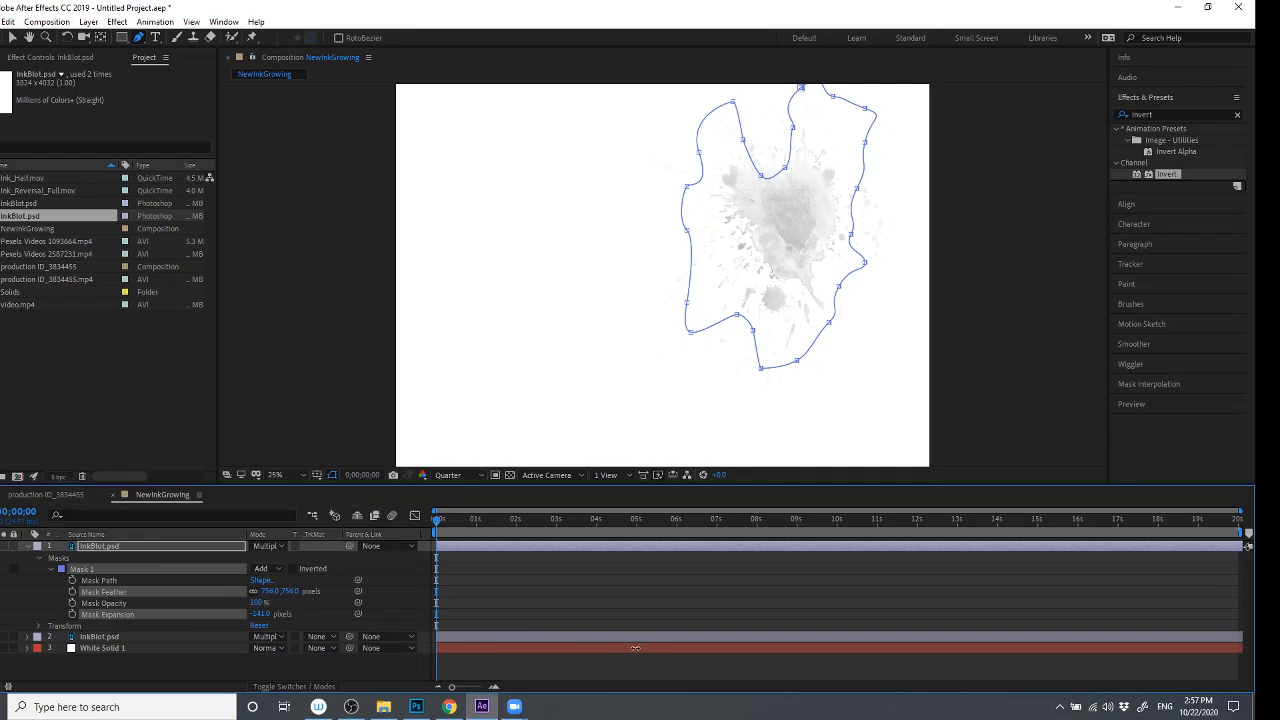
- Raise the two mask points in the deep notch above the blot with the Selection tool
click(12, 39)
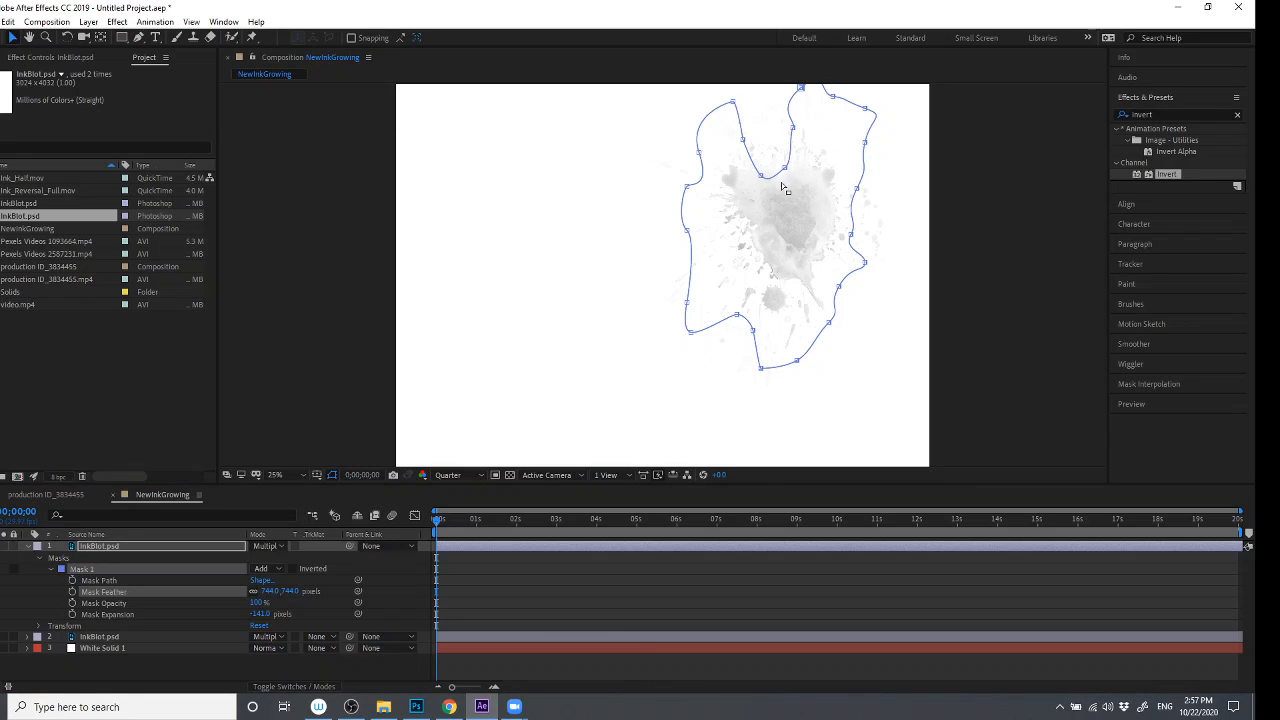
drag(763, 177, 766, 125)
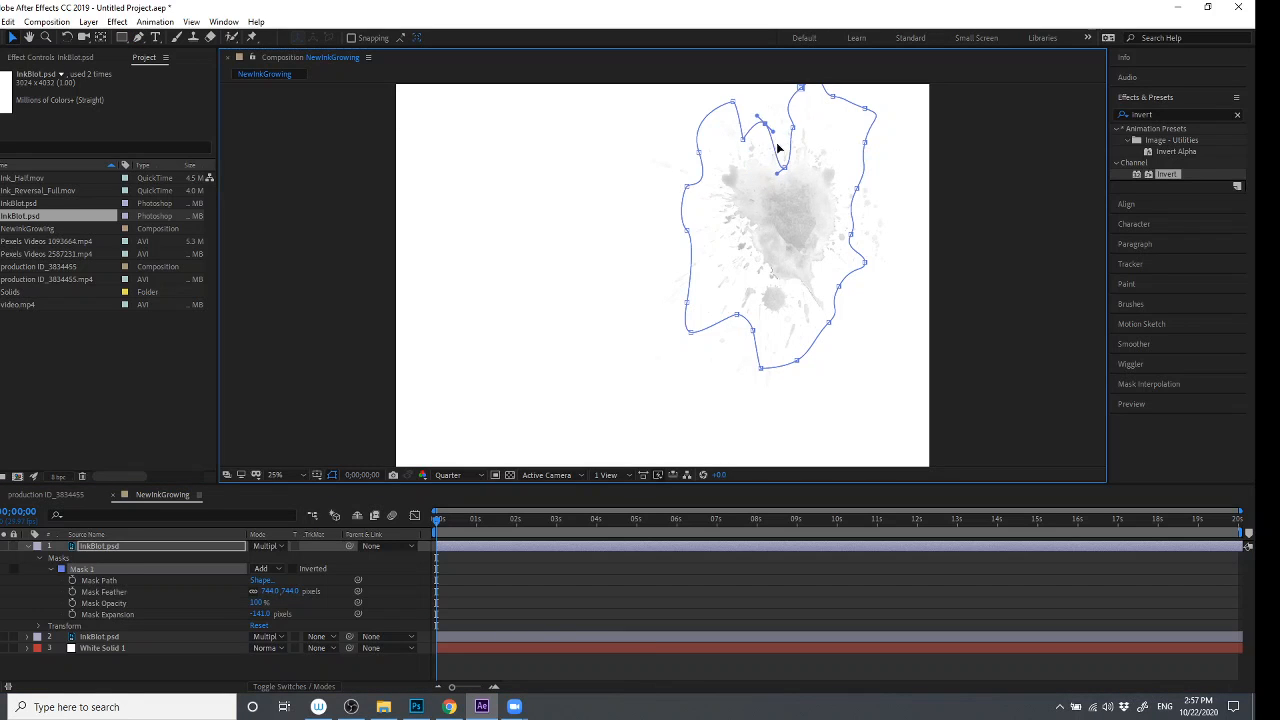
drag(787, 170, 782, 142)
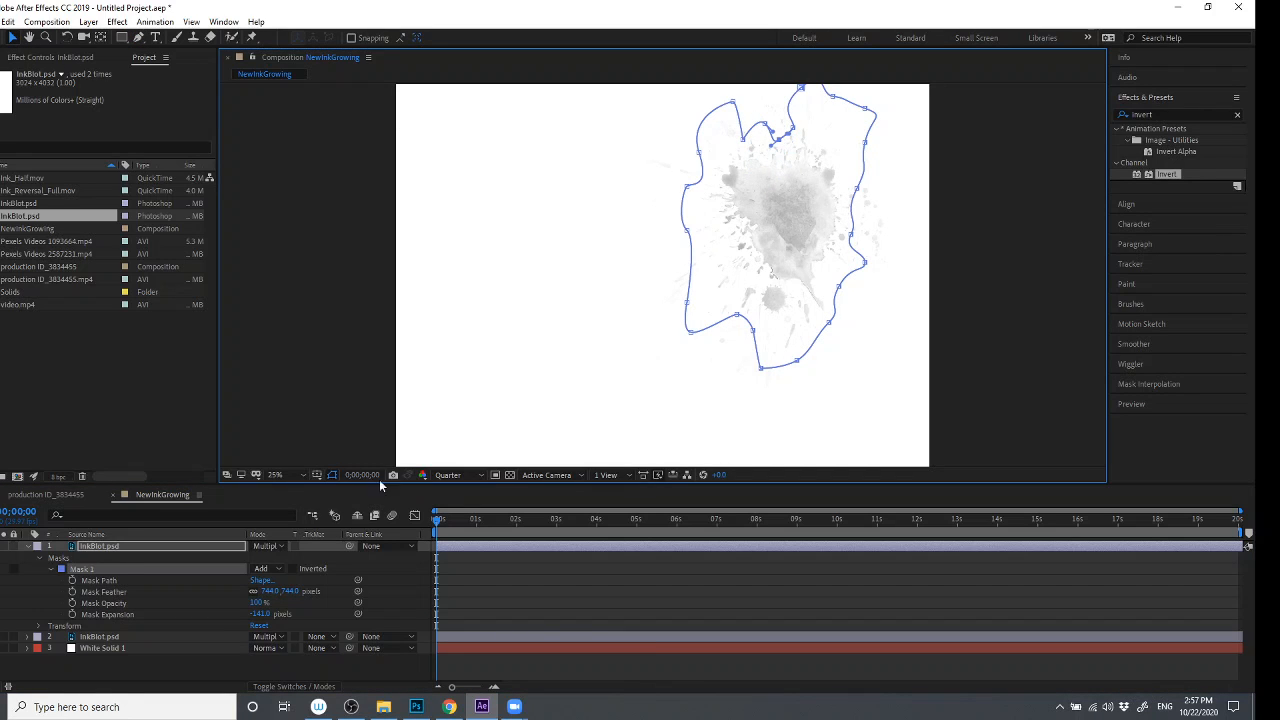
- Reduce Mask 1's feather to 78 pixels, set its expansion to -78 pixels, and collapse the layer's properties
click(295, 587)
drag(290, 592, 5, 597)
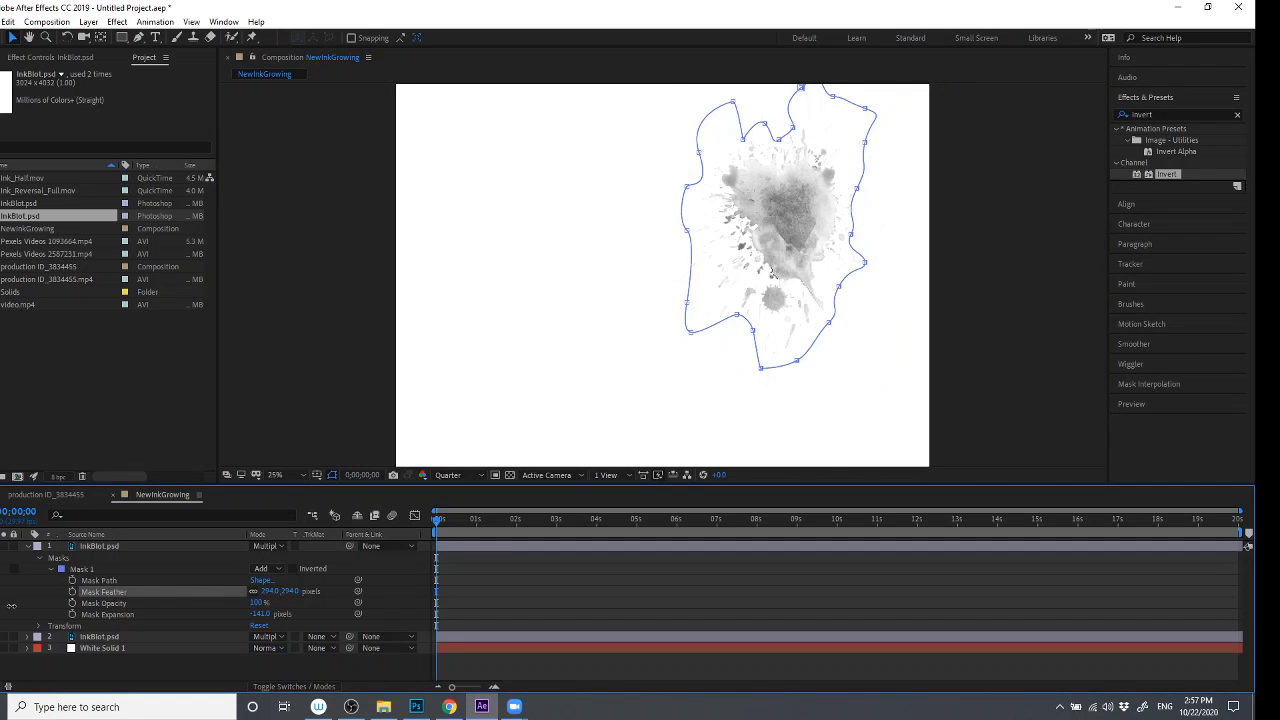
drag(268, 592, 154, 591)
drag(260, 614, 348, 636)
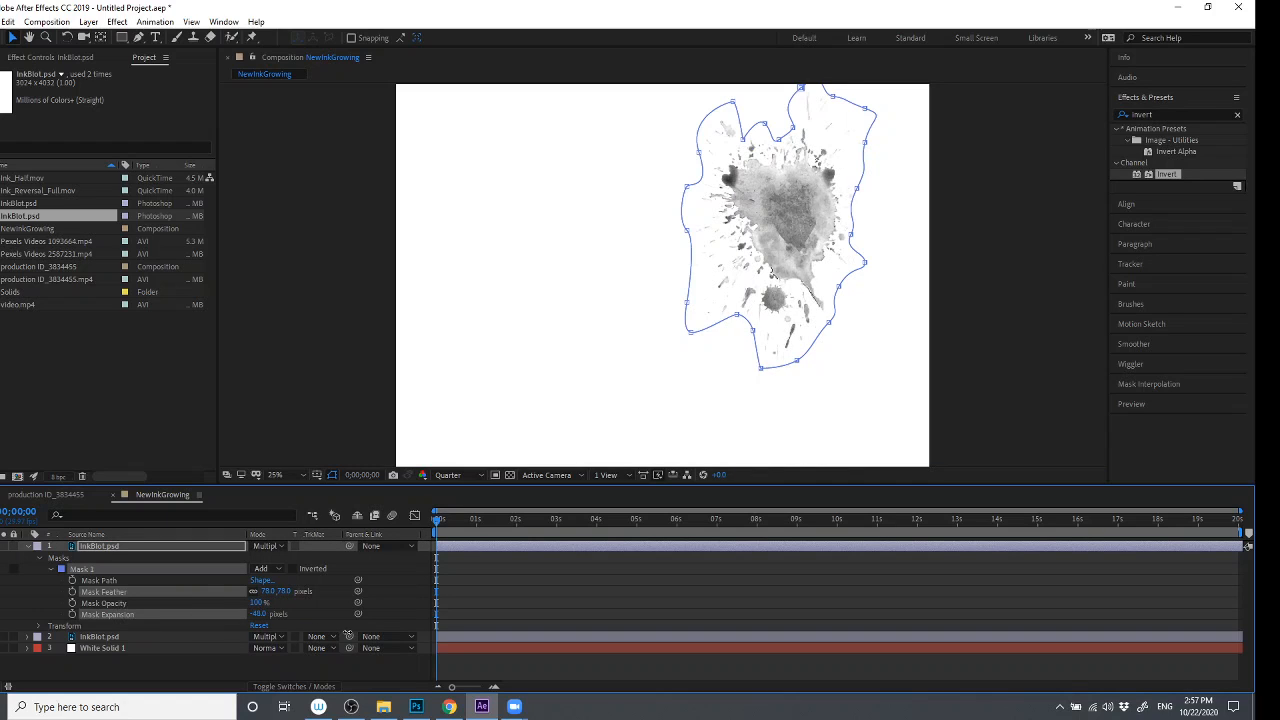
click(331, 611)
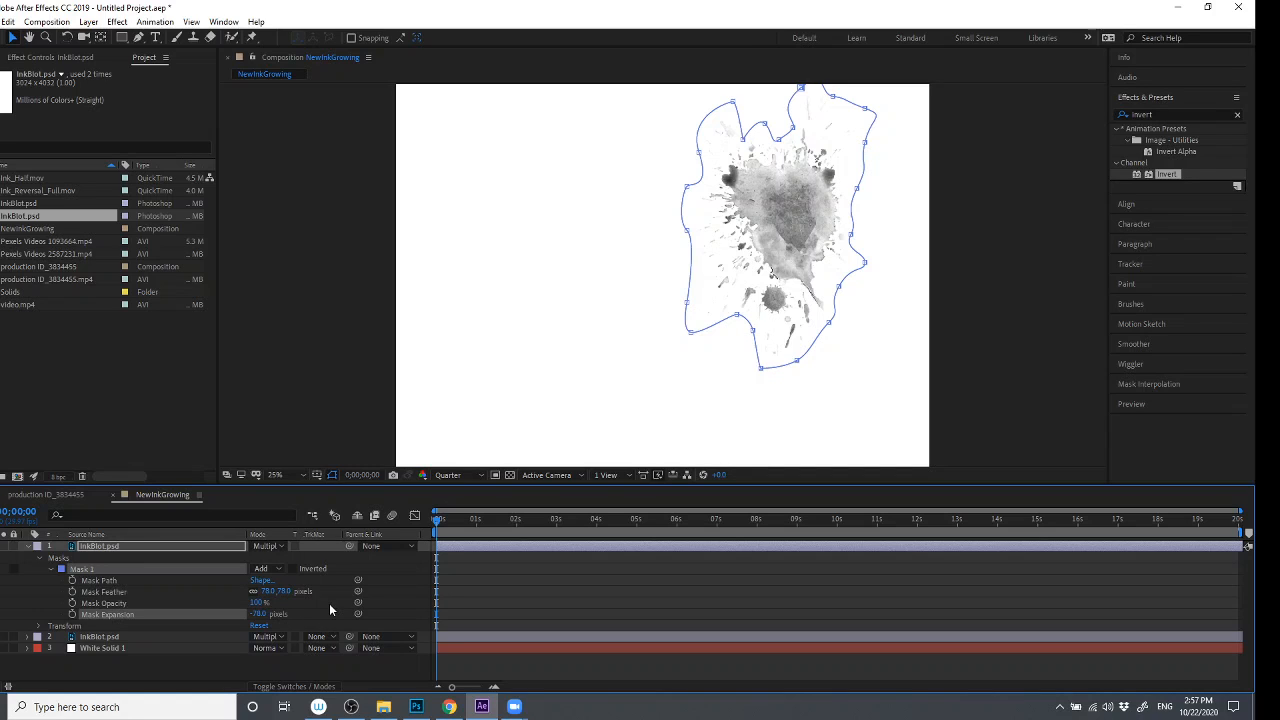
click(29, 547)
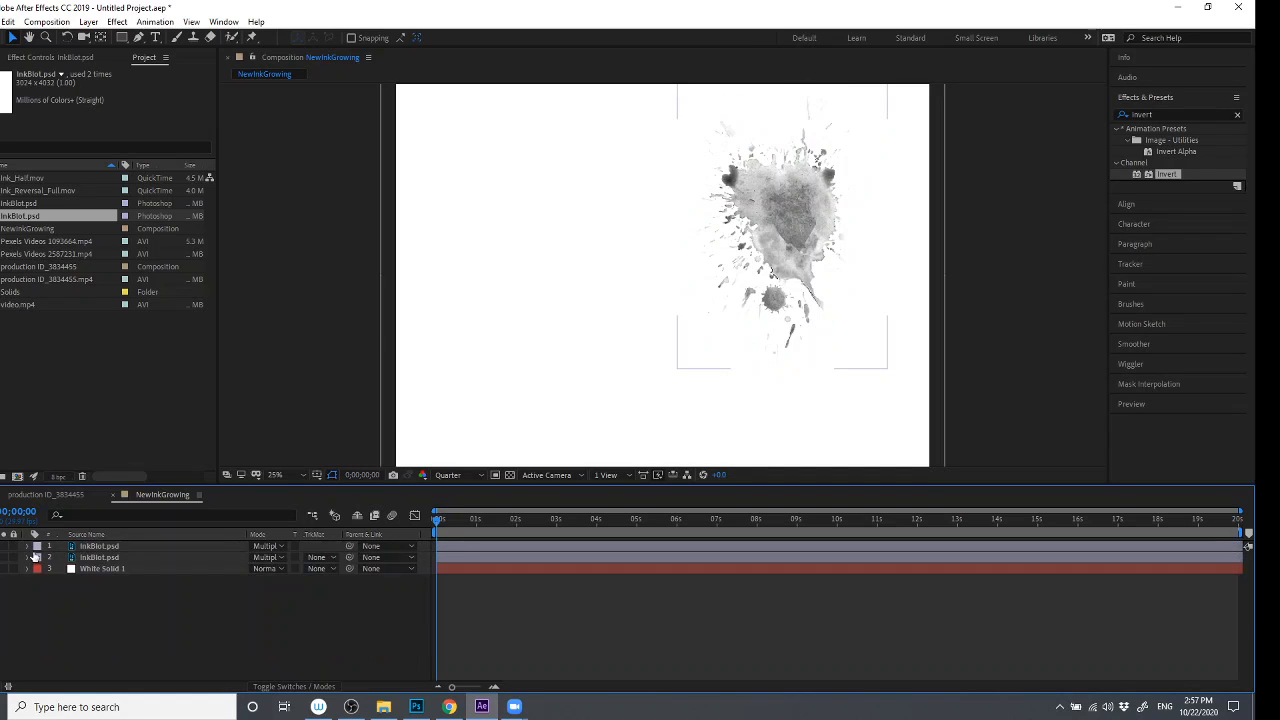
- Start the masked blot's layer at about 0.6 seconds and rotate the blot about 82 degrees over the main blot
mouse_move(458, 541)
mouse_down()
mouse_move(491, 550)
mouse_move(458, 519)
mouse_move(477, 520)
mouse_move(449, 519)
mouse_move(479, 521)
mouse_up()
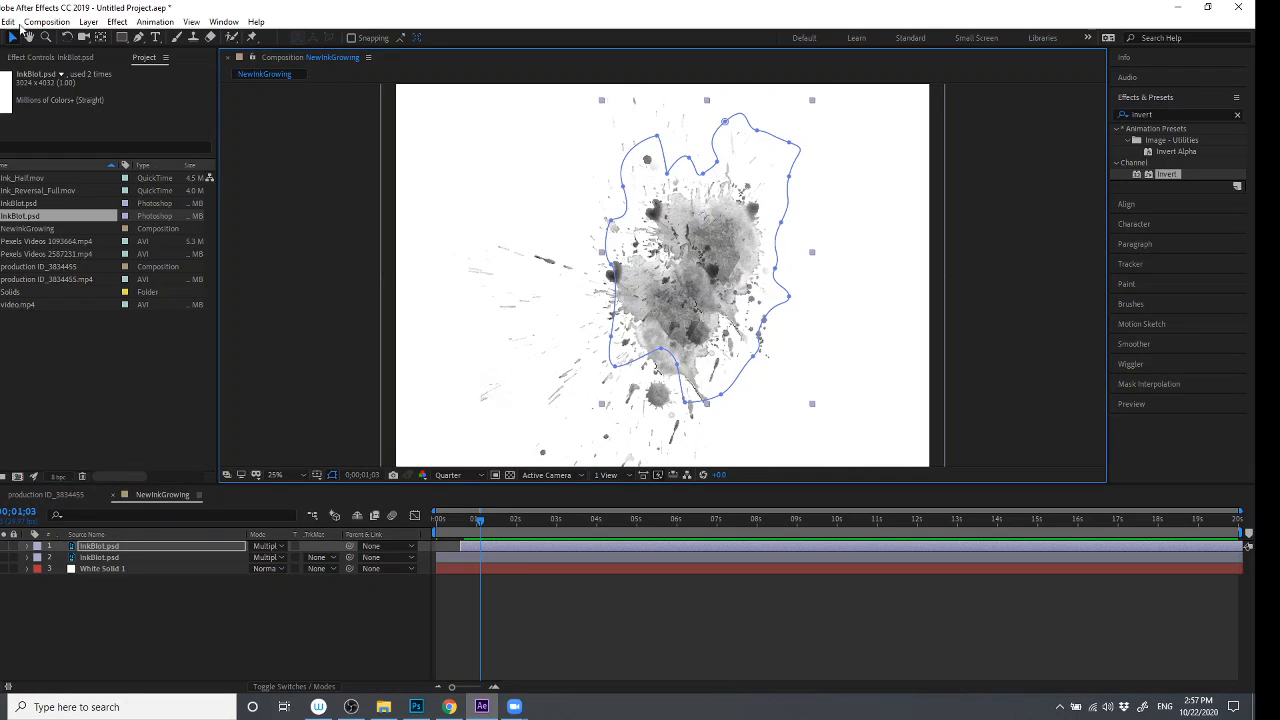
click(67, 37)
mouse_move(688, 350)
mouse_down()
mouse_move(600, 300)
mouse_move(648, 226)
mouse_move(600, 250)
mouse_move(576, 244)
mouse_move(603, 247)
mouse_up()
click(13, 37)
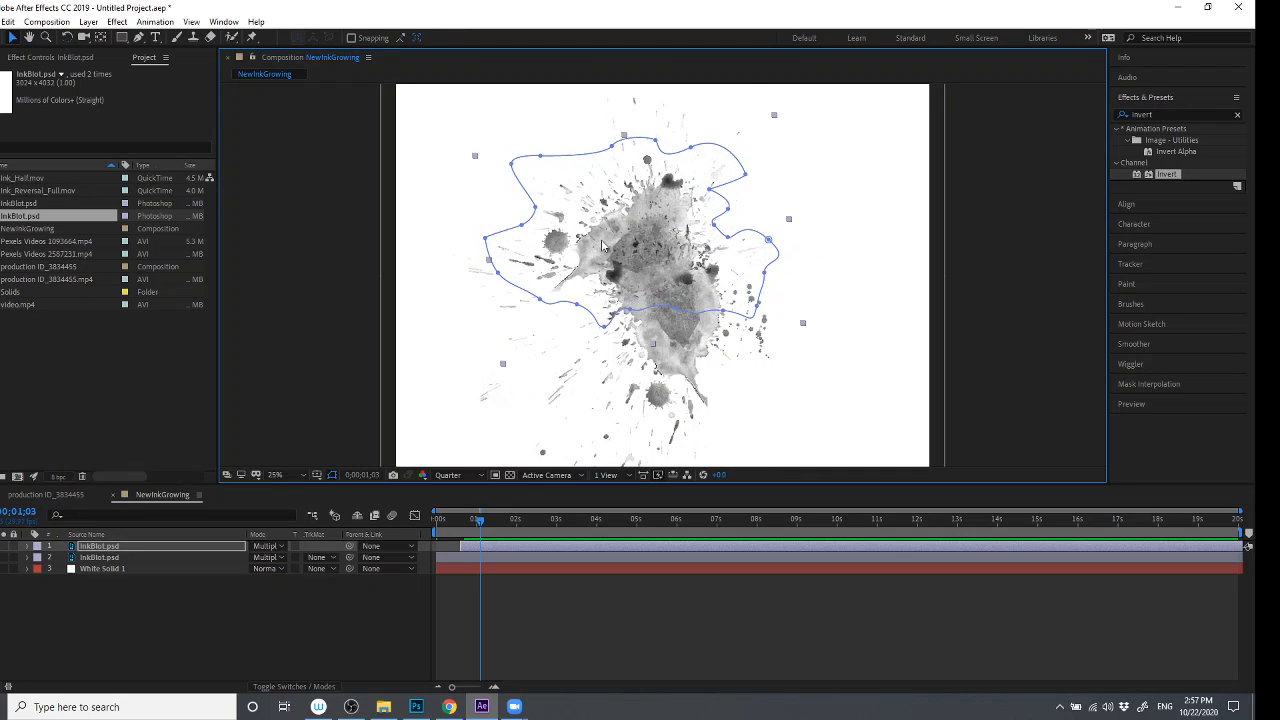
- Scale the masked blot down to about 72.5% and place it over the main blot's upper-left part
drag(474, 160, 516, 190)
drag(607, 226, 581, 246)
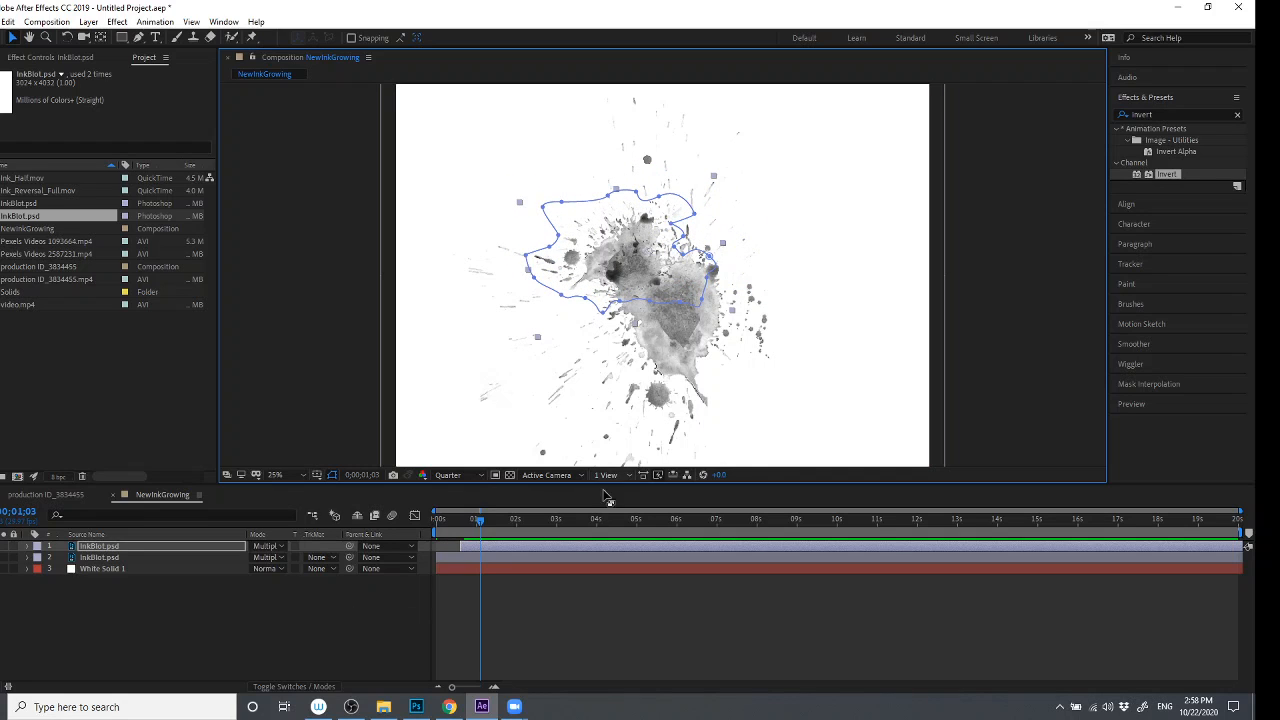
click(529, 590)
- Duplicate both InkBlot.psd layers and stack the full blot's copy directly beneath the masked blot's copy
click(107, 546)
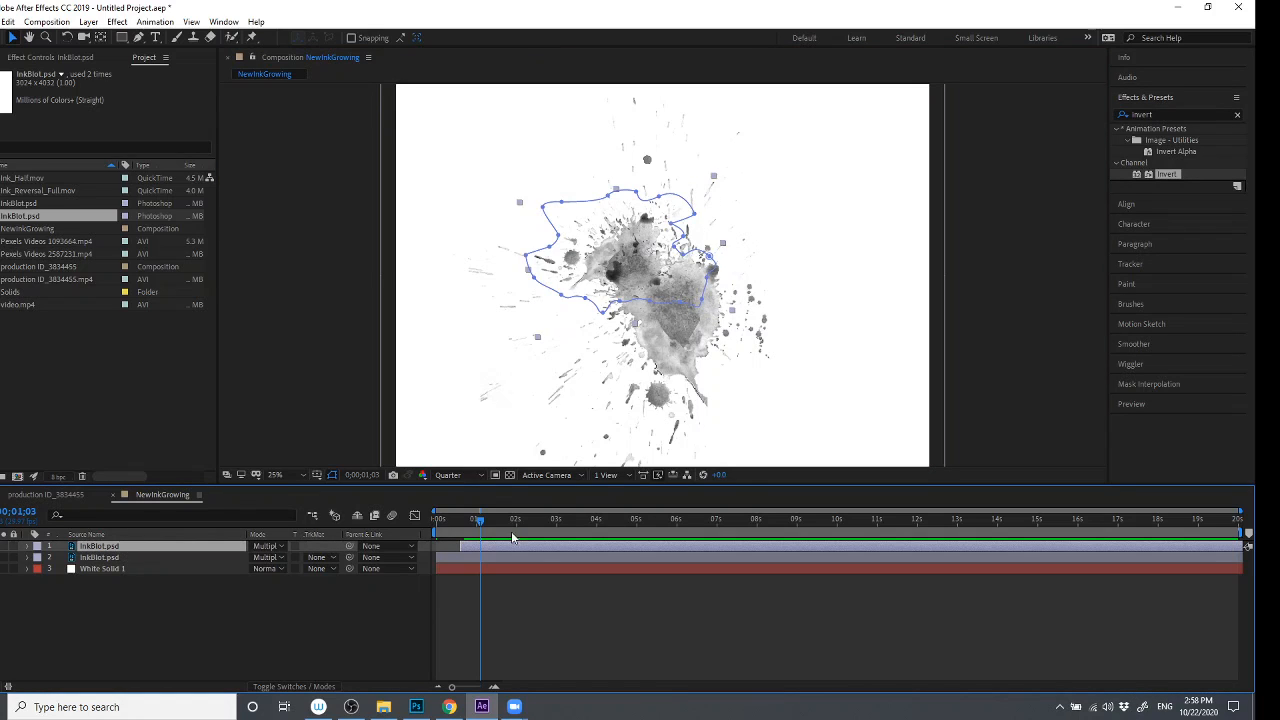
mouse_move(480, 519)
mouse_down()
mouse_move(432, 516)
mouse_move(470, 521)
mouse_move(443, 513)
mouse_move(459, 513)
mouse_move(499, 546)
mouse_move(428, 513)
mouse_move(497, 521)
mouse_move(440, 517)
mouse_move(474, 524)
mouse_up()
click(103, 558)
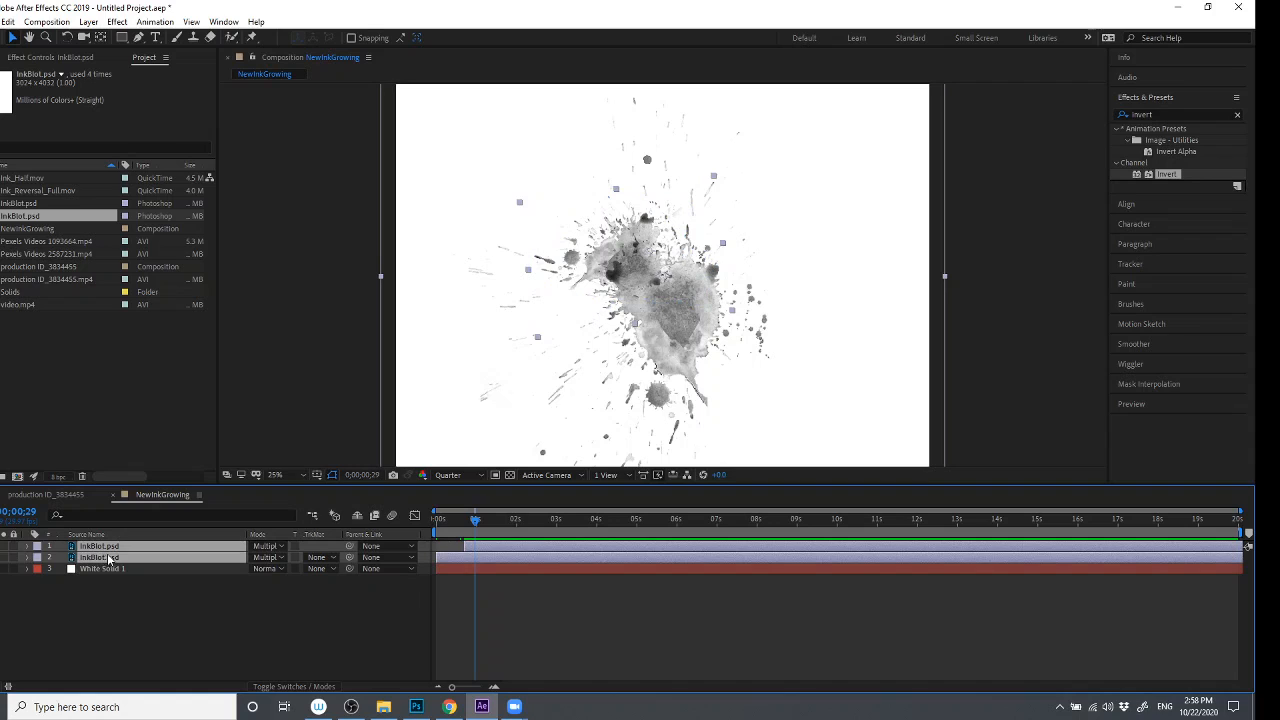
key(ctrl+d)
key(ctrl+d)
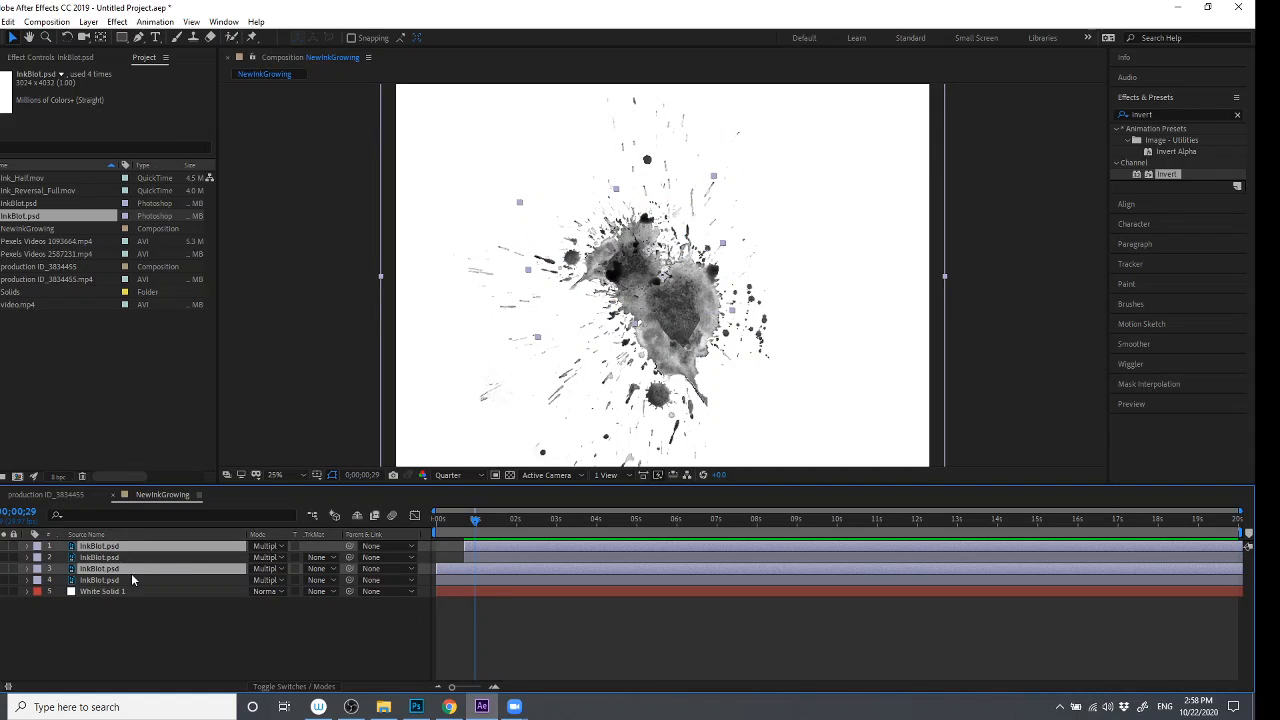
drag(146, 568, 137, 548)
- Shift both duplicated blot layers in time so that each one starts at about 1 second
drag(476, 521, 531, 552)
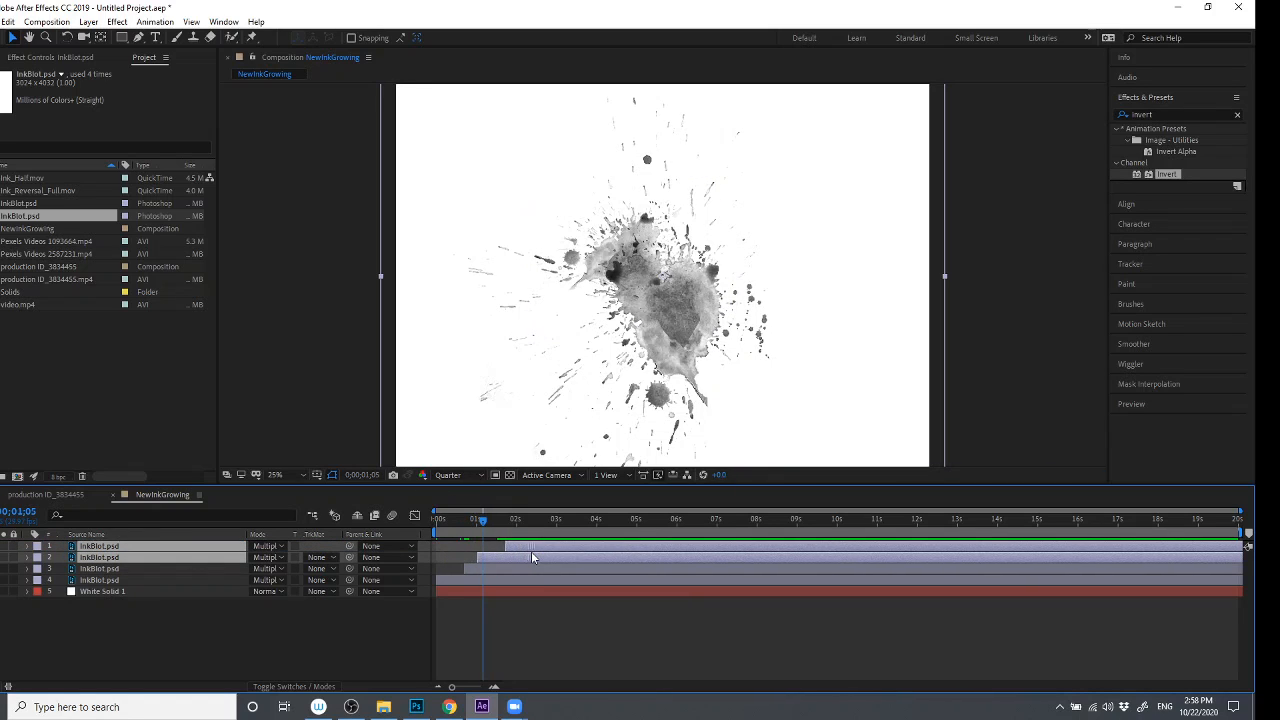
click(523, 654)
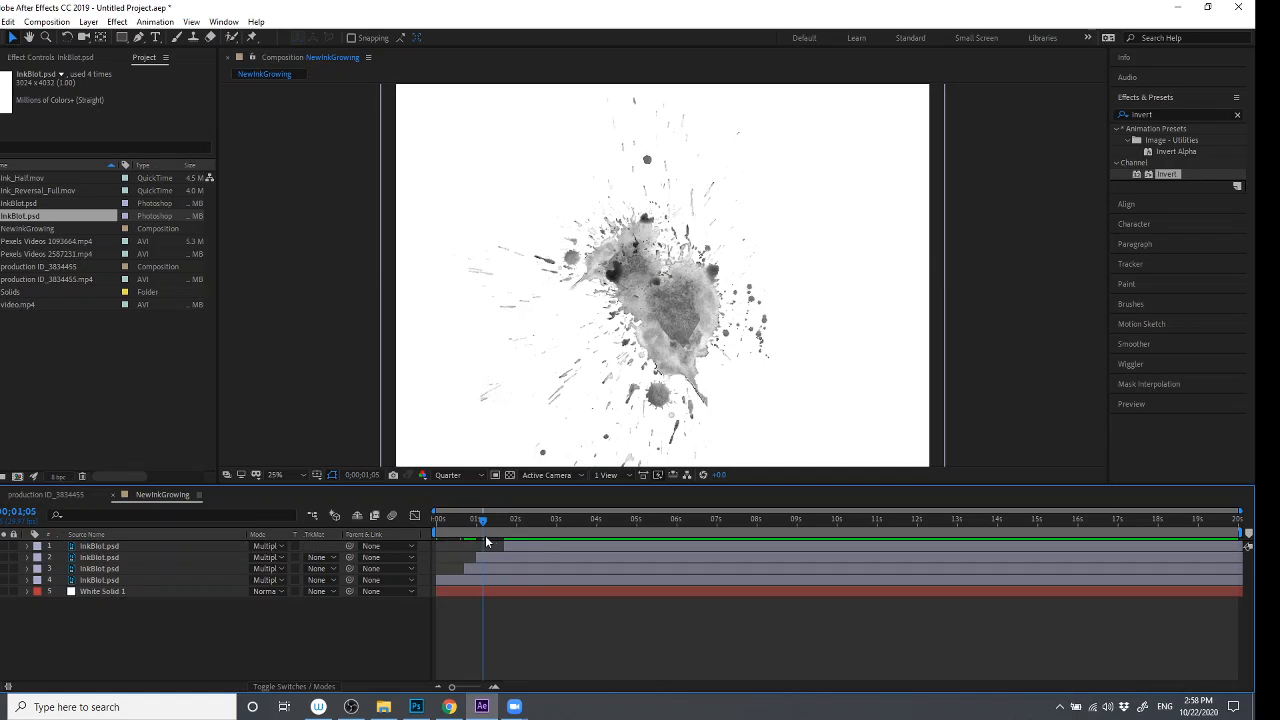
drag(517, 541, 487, 541)
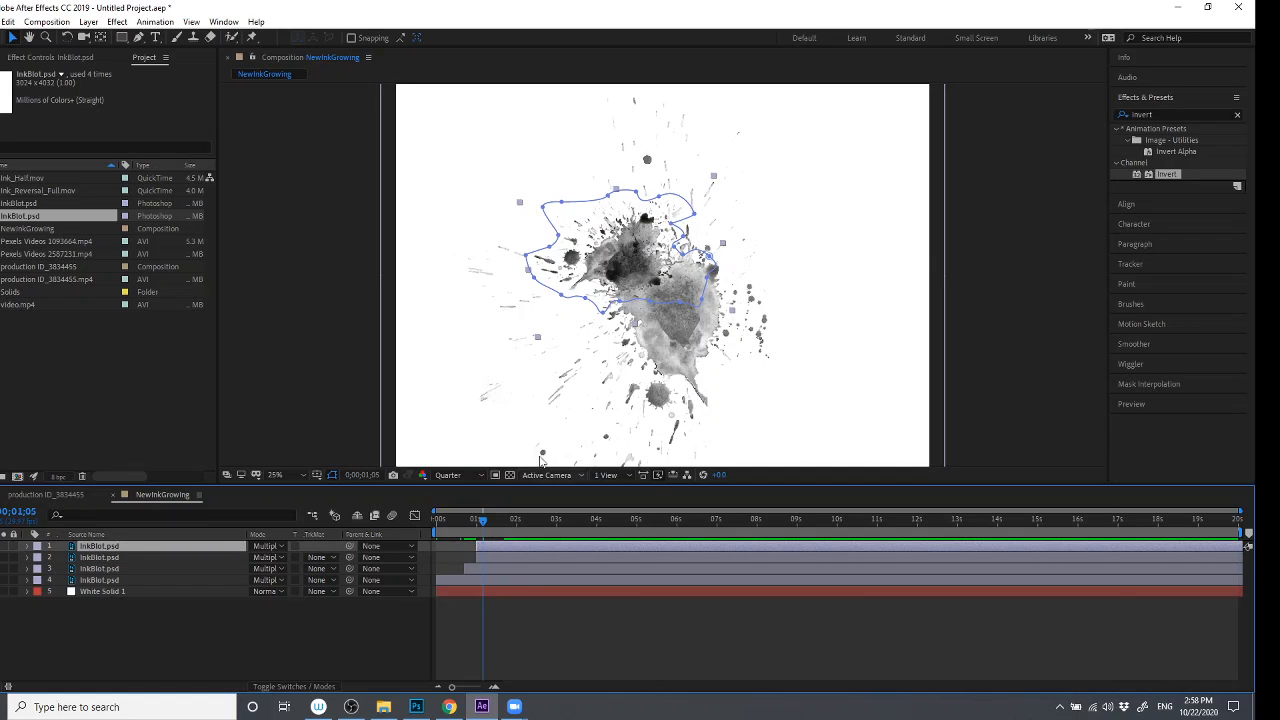
- Add a 100% Opacity keyframe at 0;00;01;16 on the duplicated masked blot
click(27, 547)
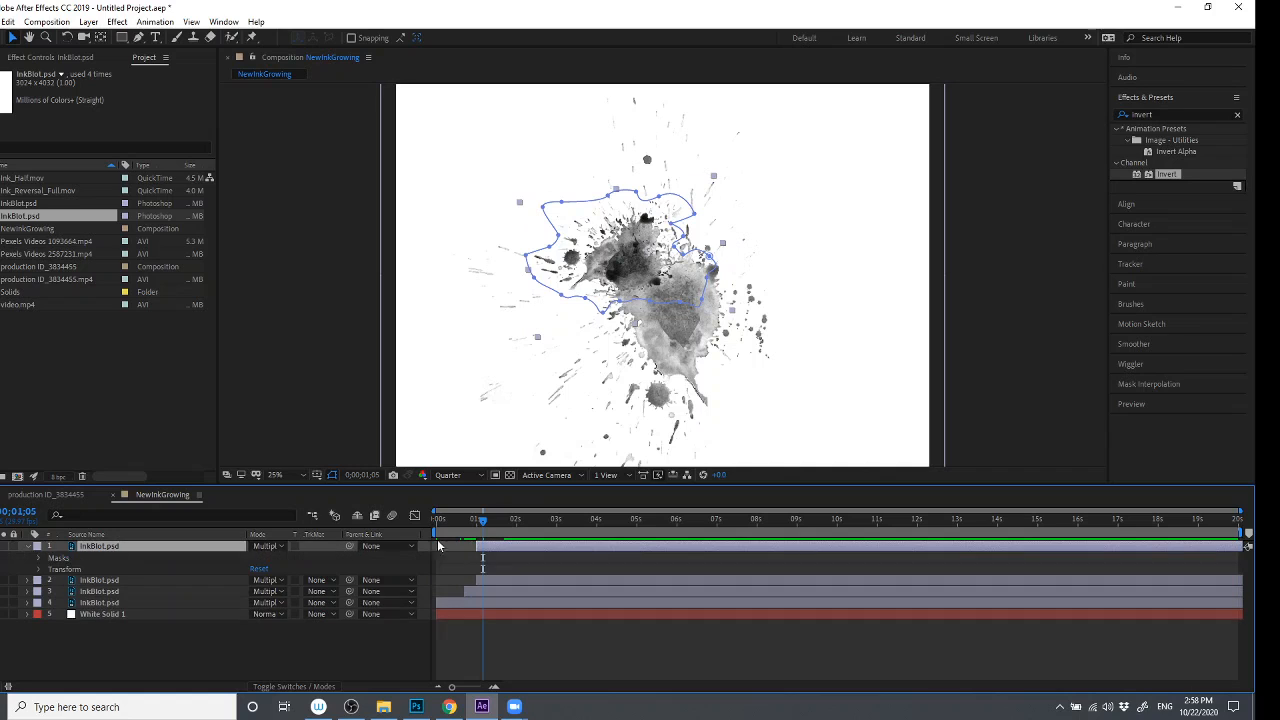
click(41, 571)
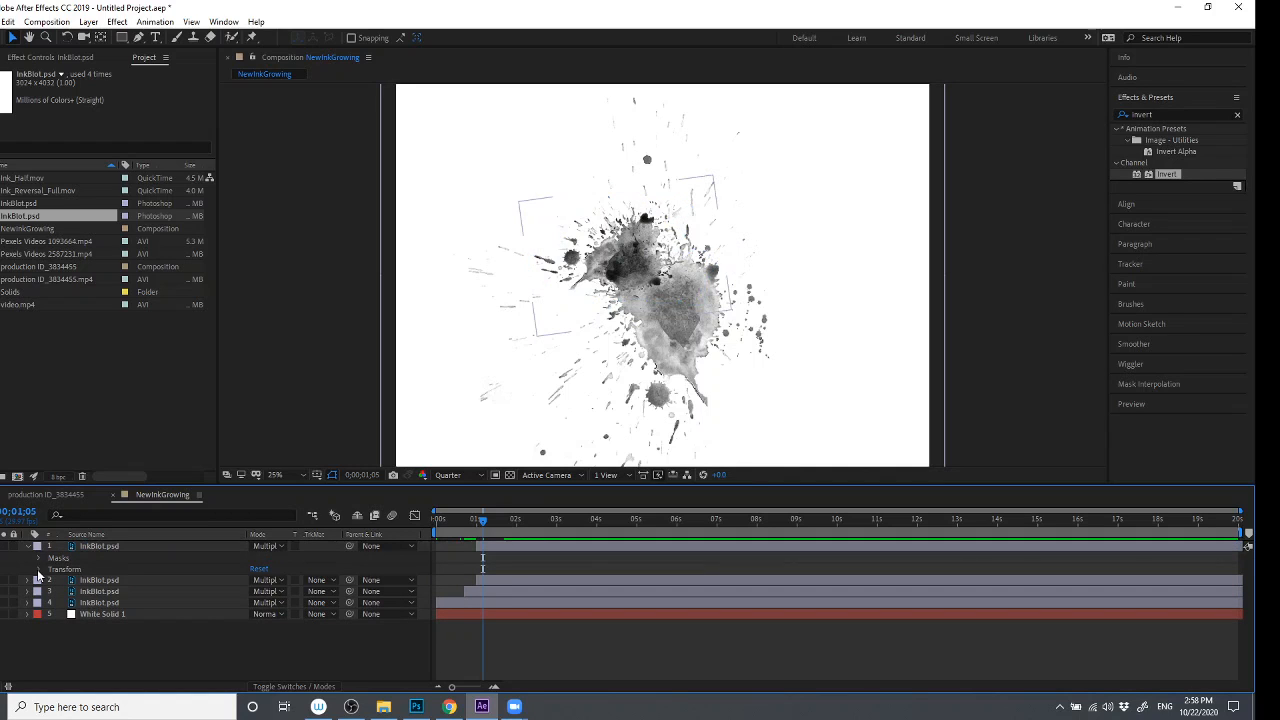
click(39, 570)
click(101, 623)
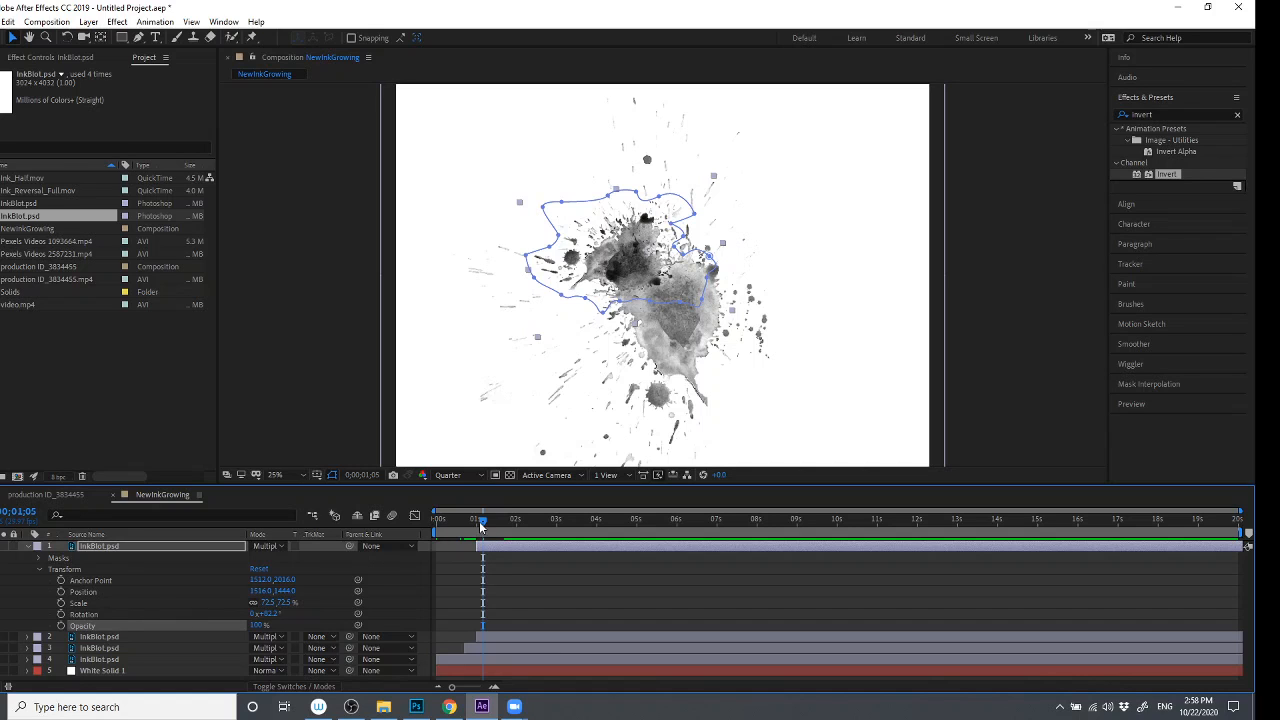
mouse_move(481, 527)
mouse_down()
mouse_move(461, 527)
mouse_move(491, 527)
mouse_move(478, 527)
mouse_up()
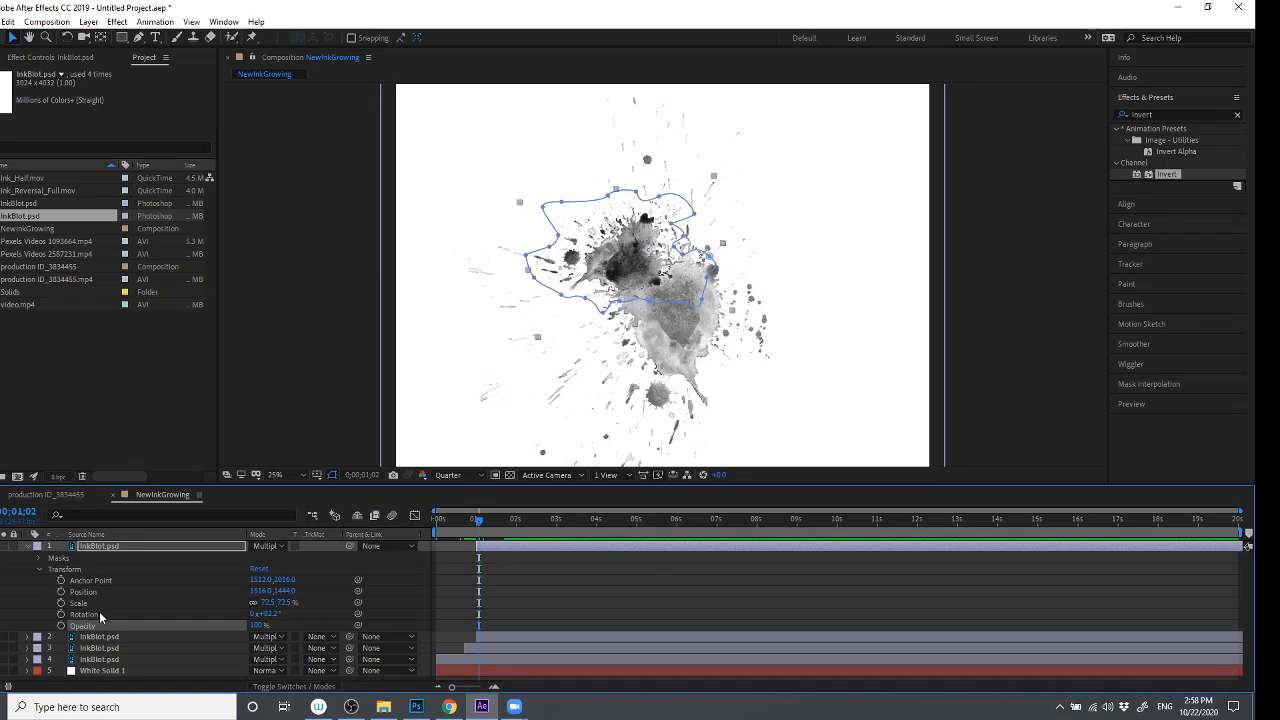
drag(481, 515, 497, 525)
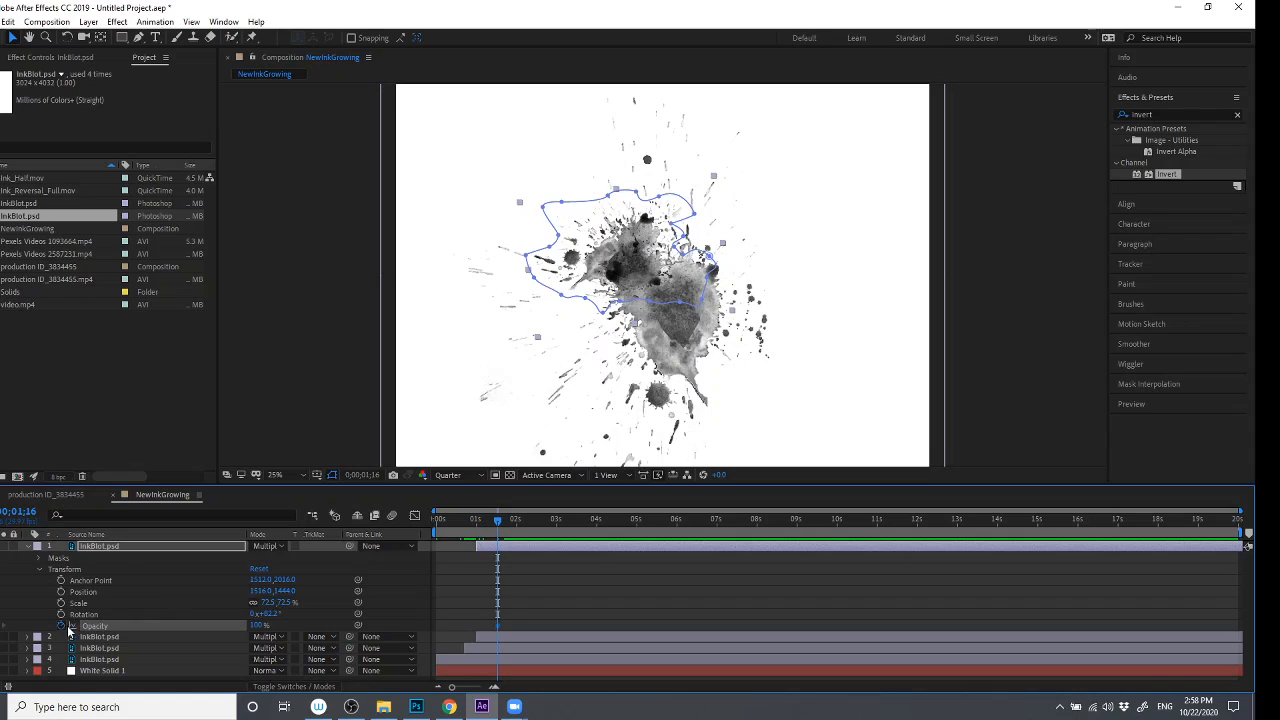
- Add a 0% Opacity keyframe at 0;00;01;02 and move the 100% keyframe to 0;00;01;10
drag(497, 519, 479, 519)
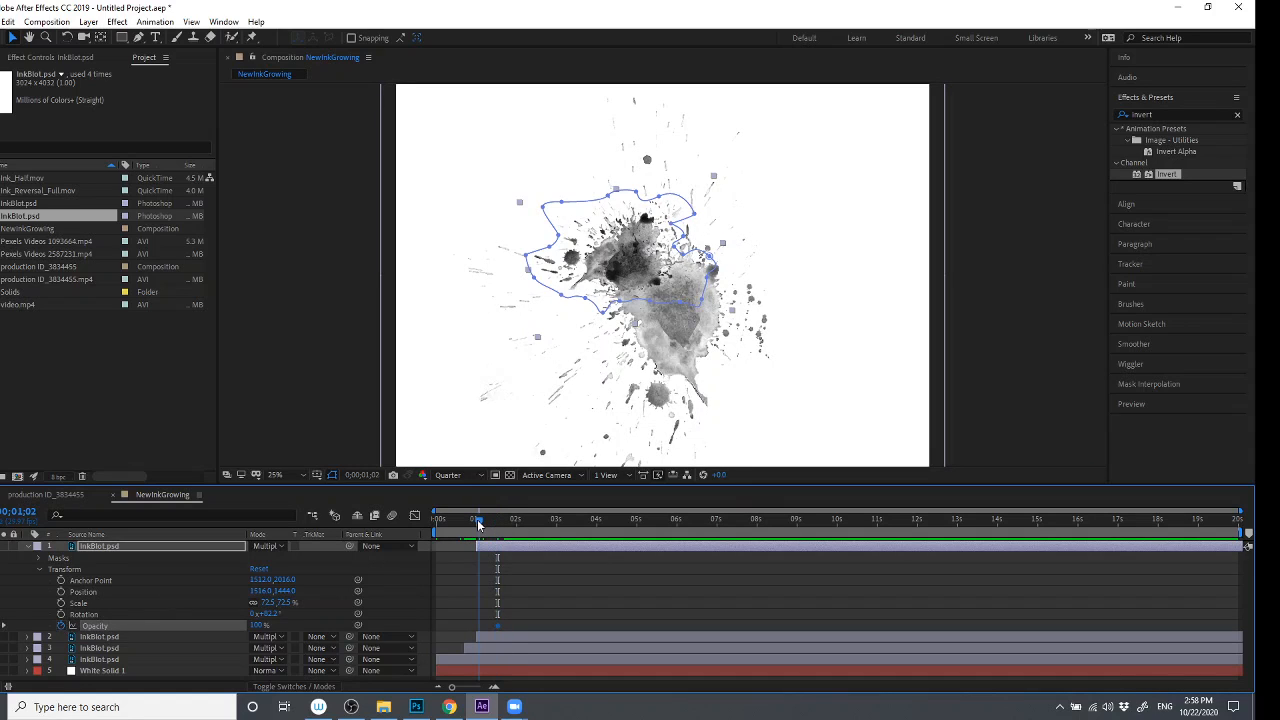
click(257, 626)
text(0)
key(Return)
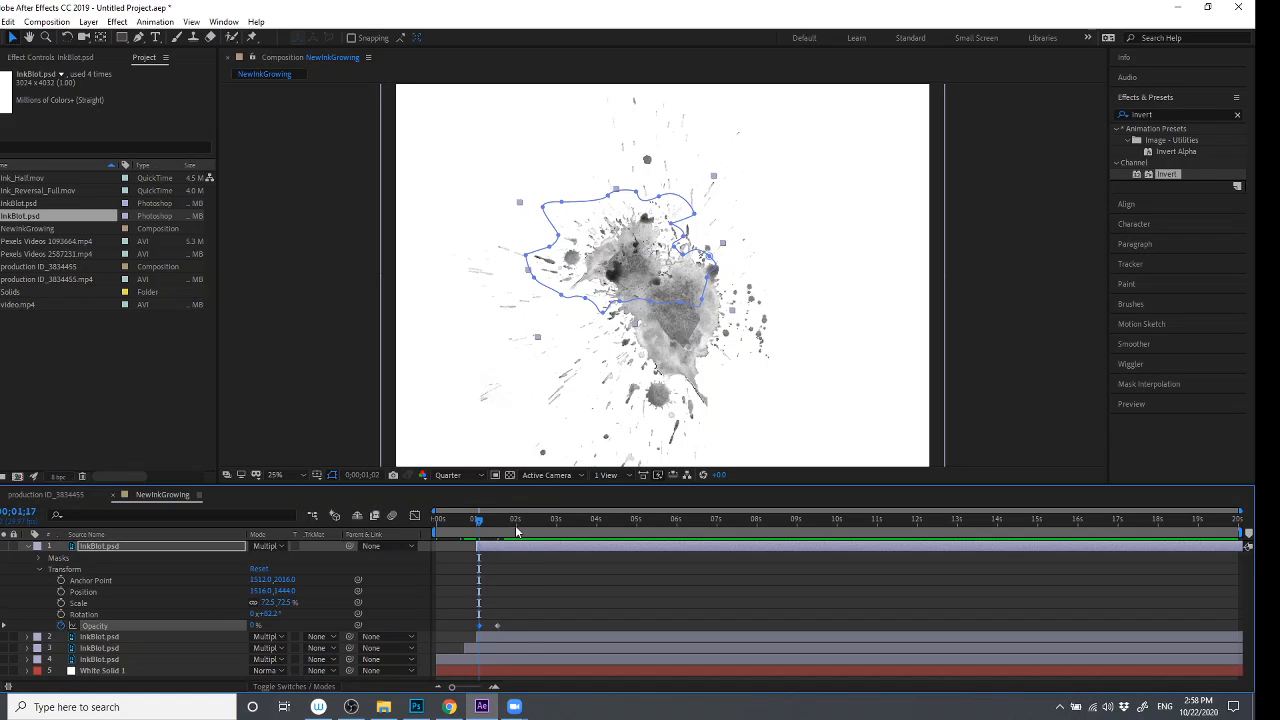
drag(516, 531, 489, 519)
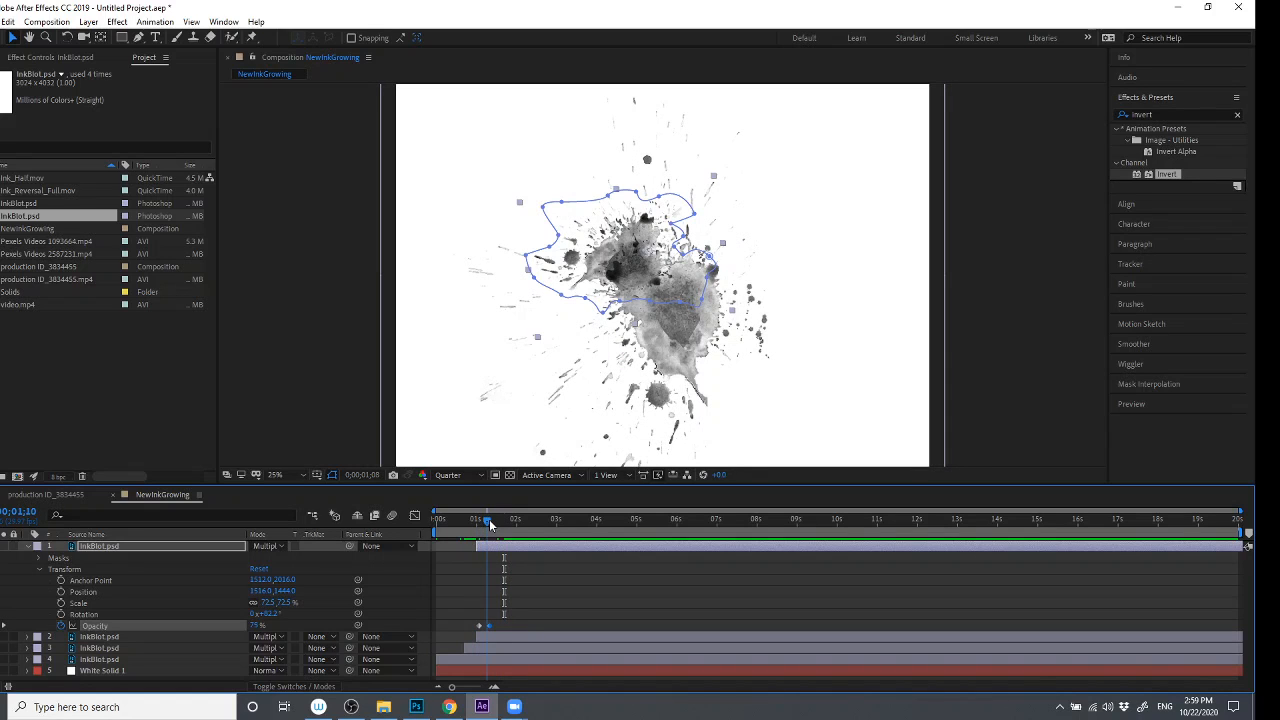
- Review the duplicated blot's Mask 1 feather and expansion settings, and collapse the layer's properties
click(150, 546)
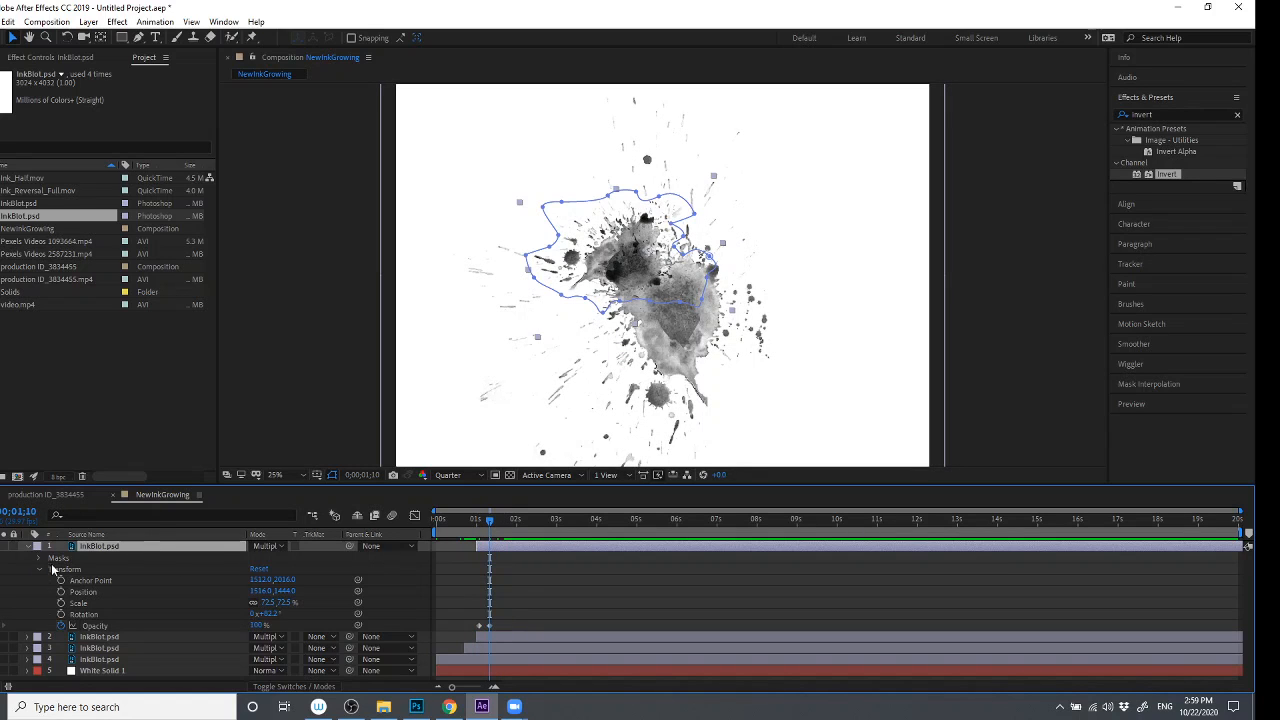
click(40, 568)
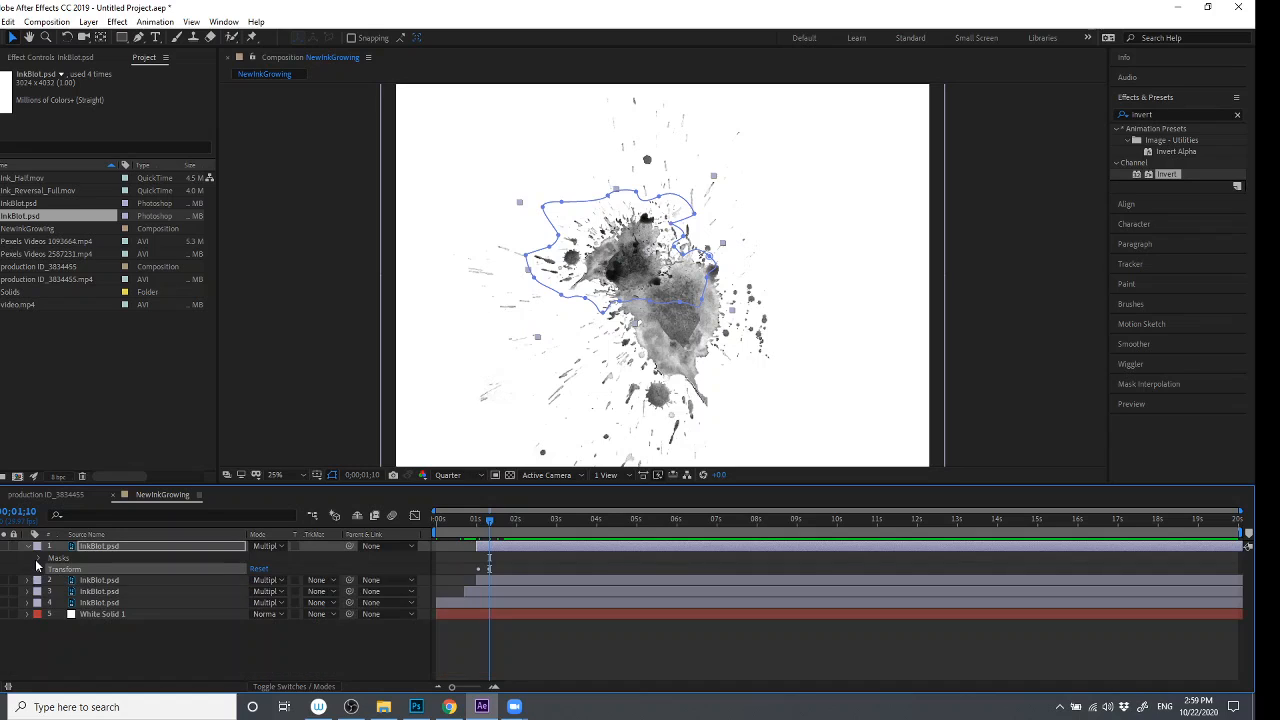
click(40, 558)
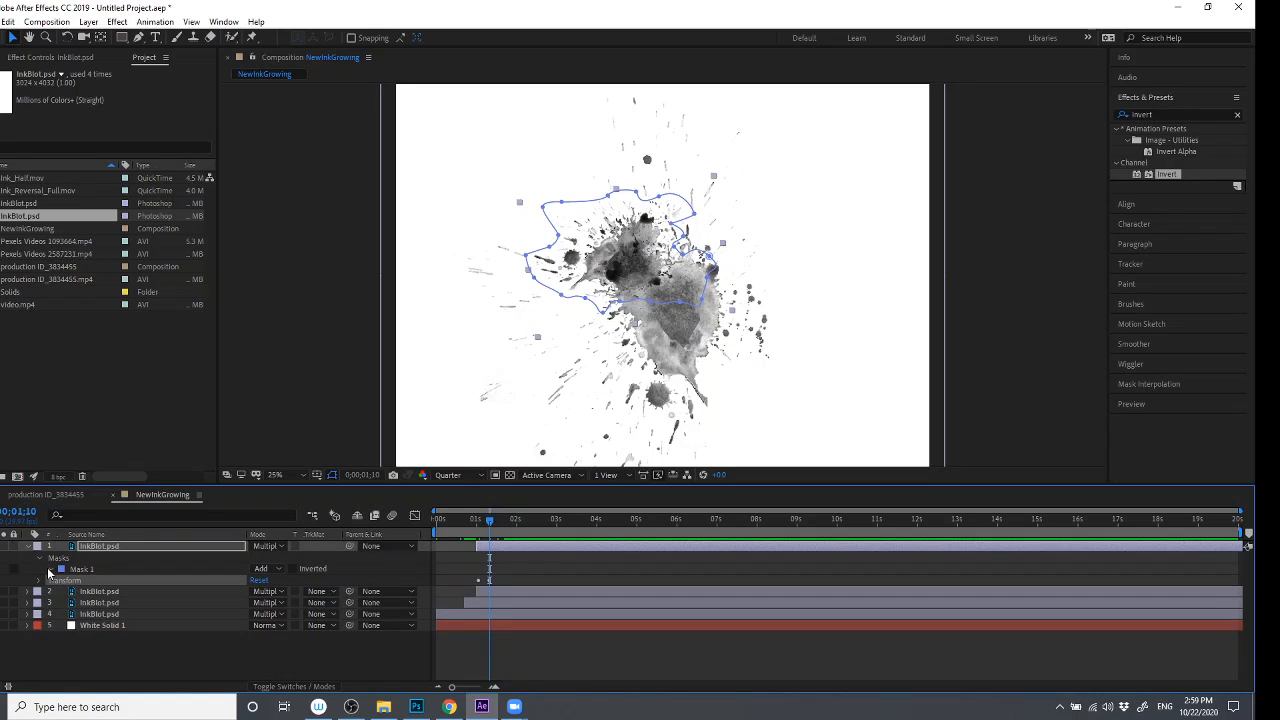
click(48, 568)
click(175, 615)
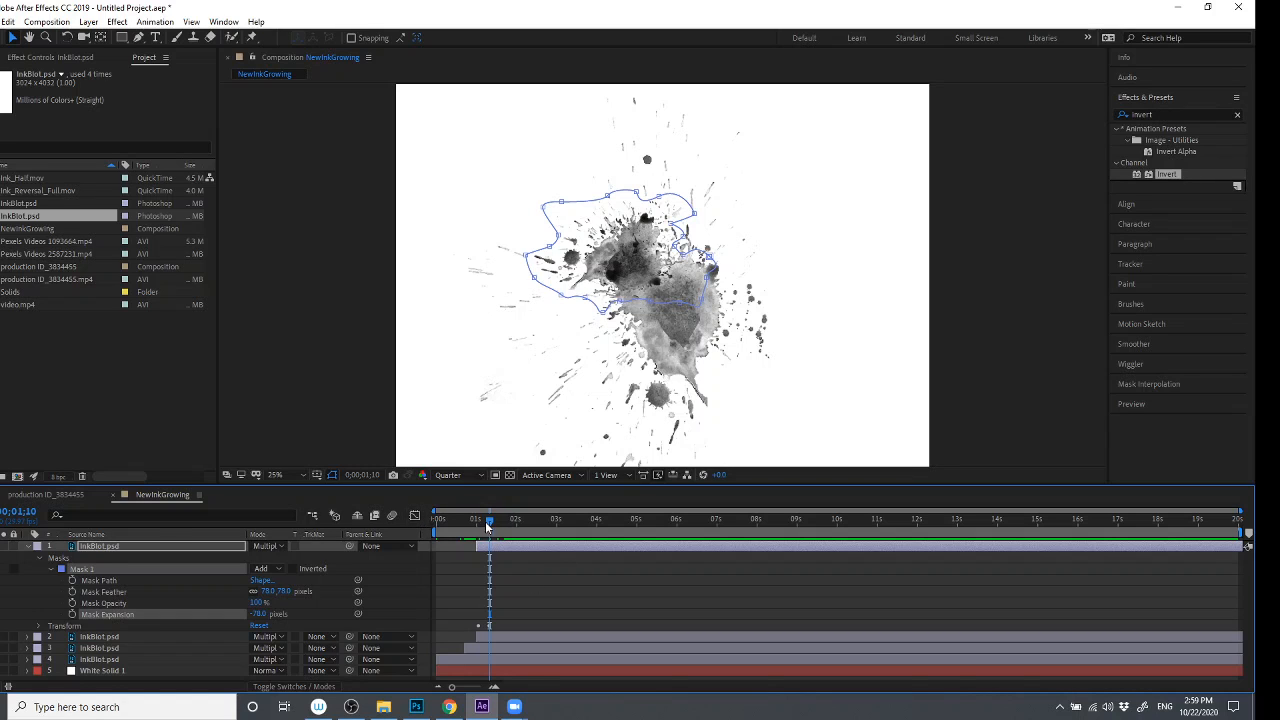
click(27, 547)
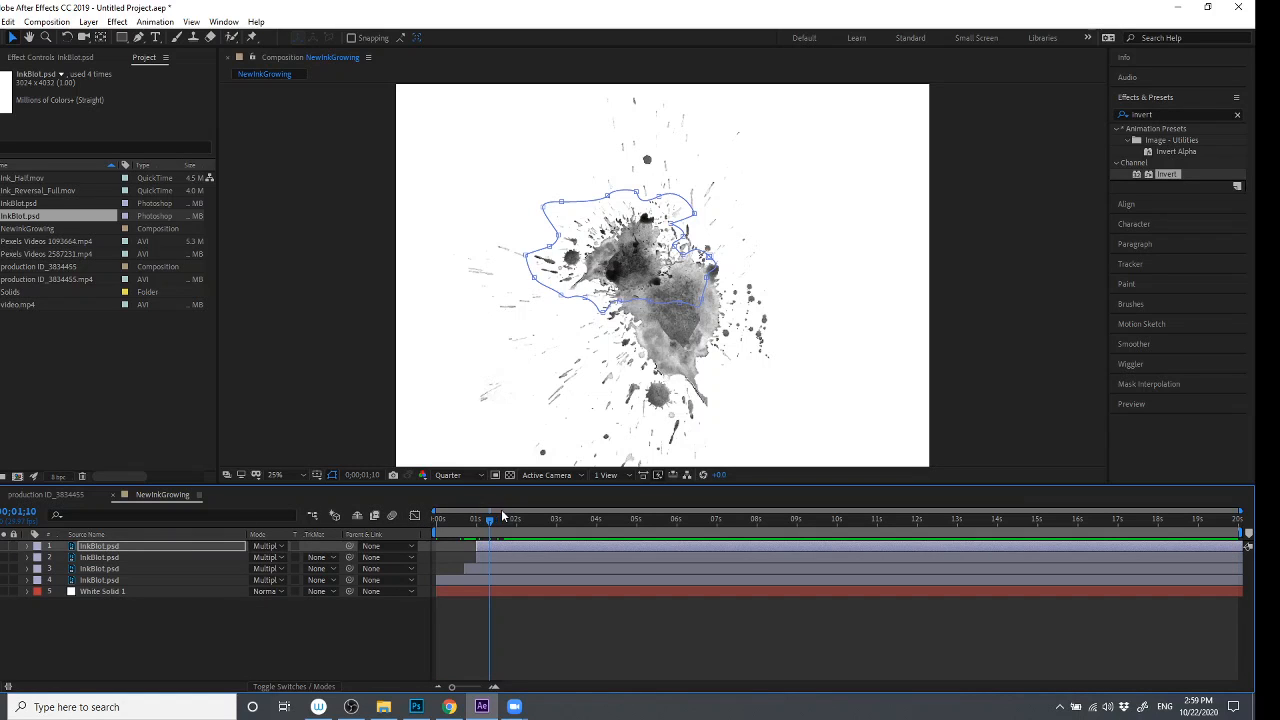
- Move the duplicated masked blot to the lower right of the main blot with the Selection tool
mouse_move(491, 519)
mouse_down()
mouse_move(441, 515)
mouse_move(486, 518)
mouse_up()
drag(662, 257, 768, 348)
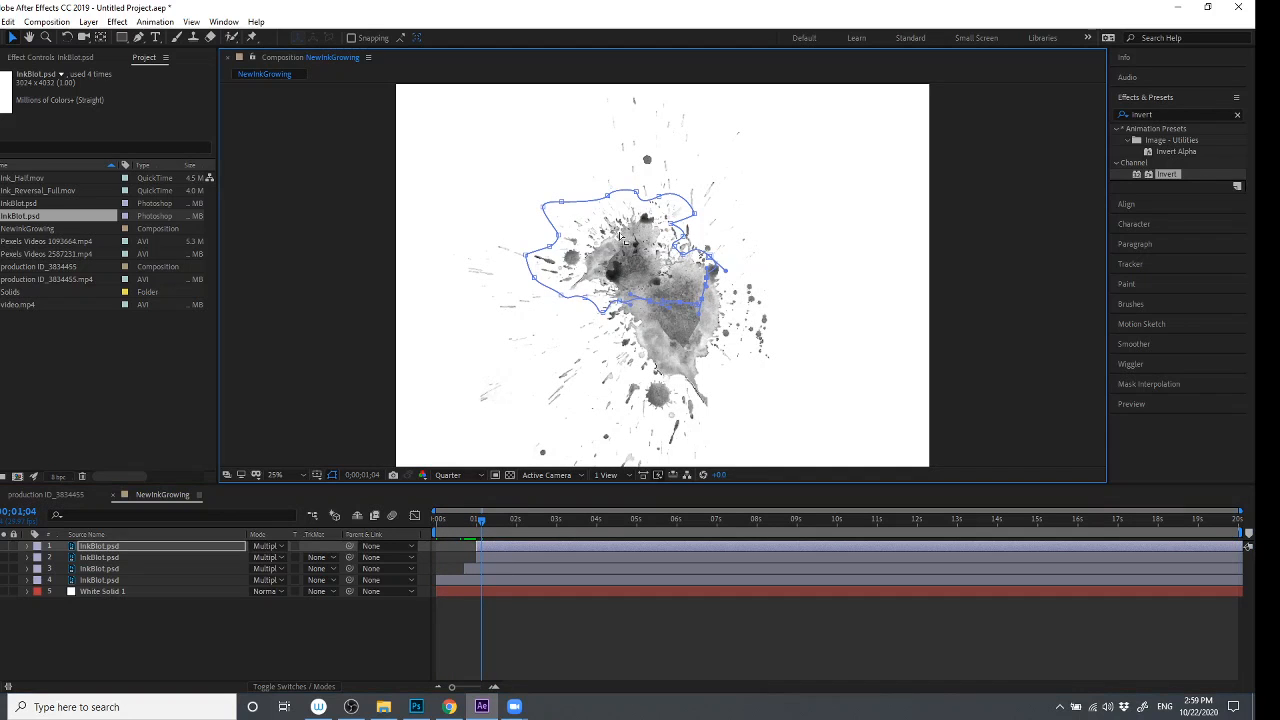
click(13, 42)
drag(630, 232, 685, 362)
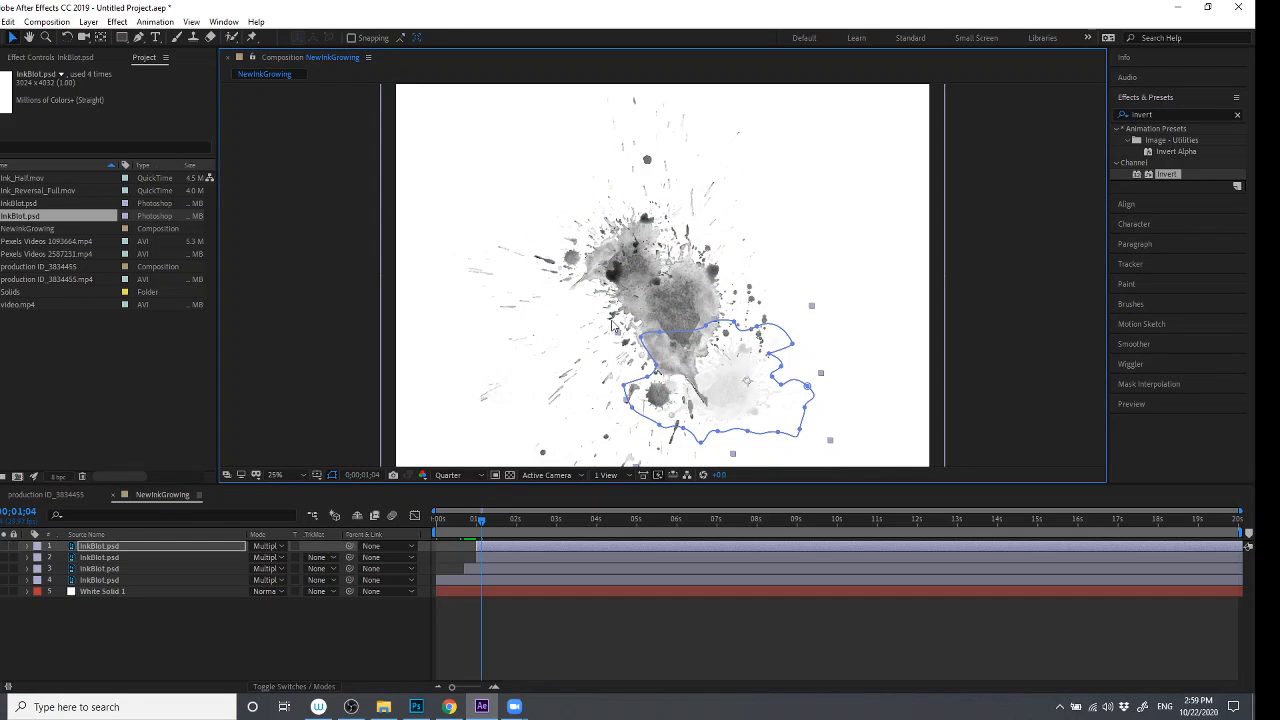
- Rotate the moved blot a little over a quarter turn clockwise and tuck it against the main blot's lower-right side
click(66, 37)
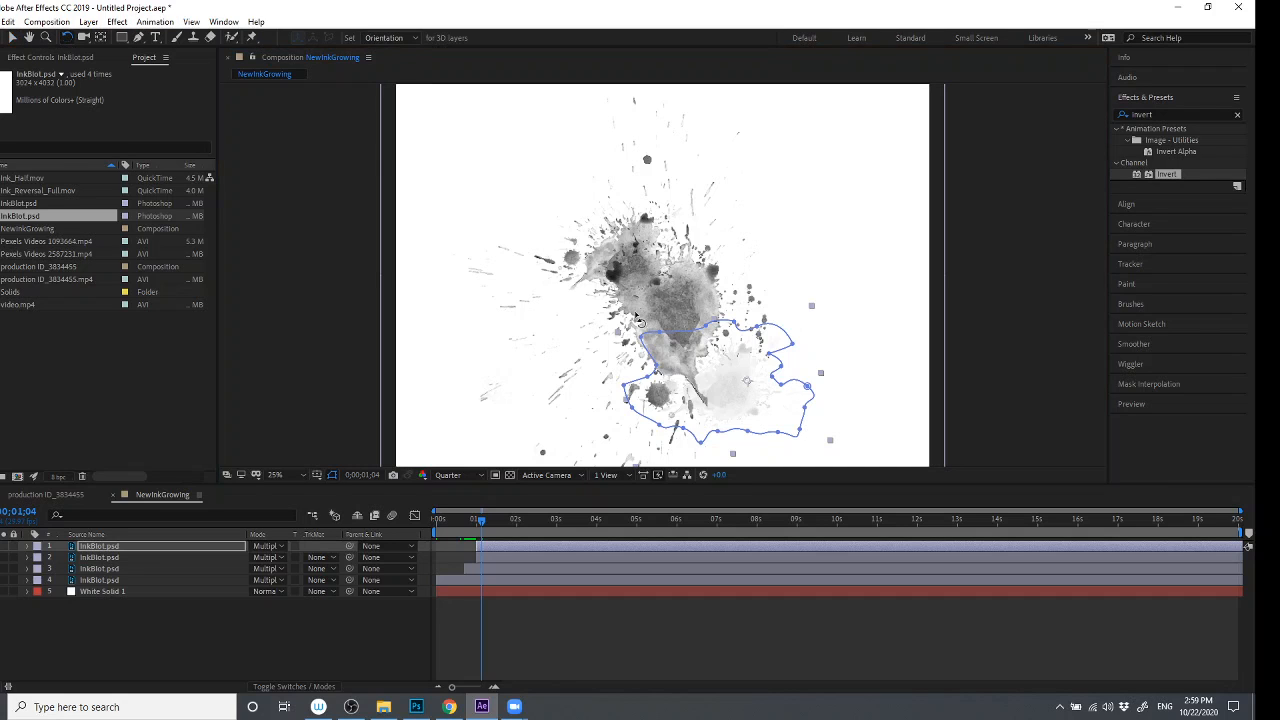
drag(667, 369, 756, 305)
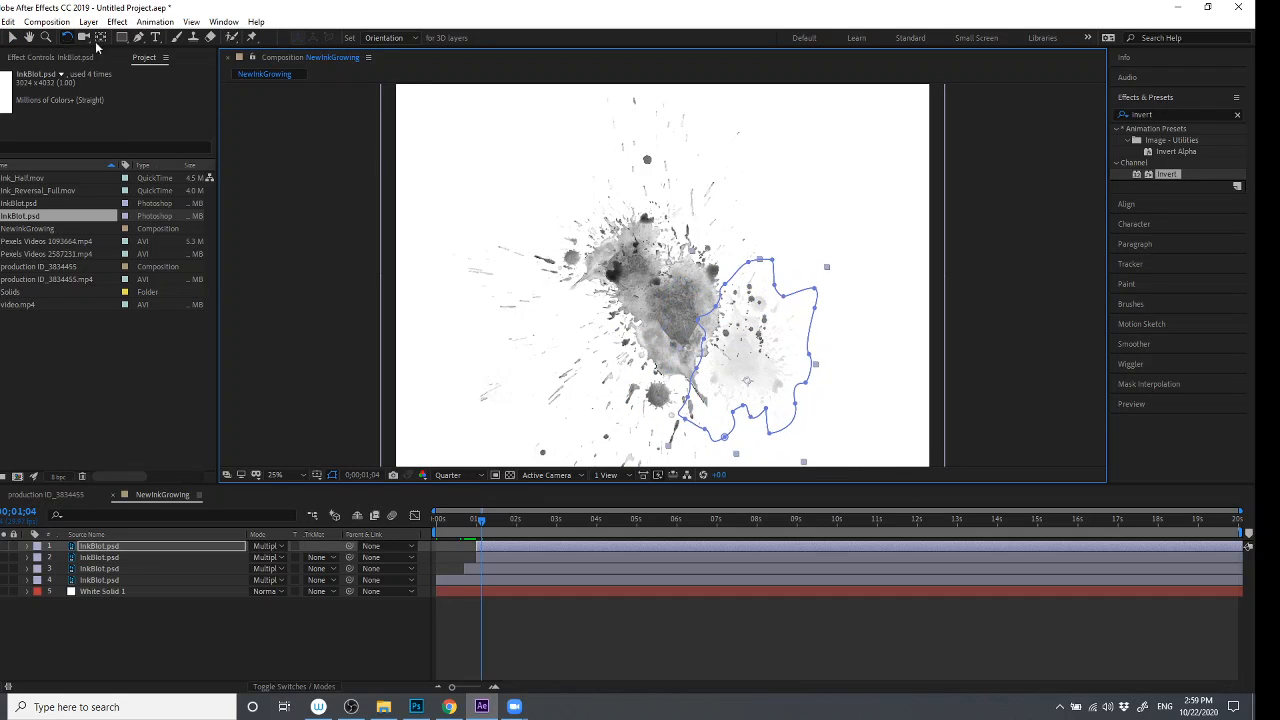
click(12, 37)
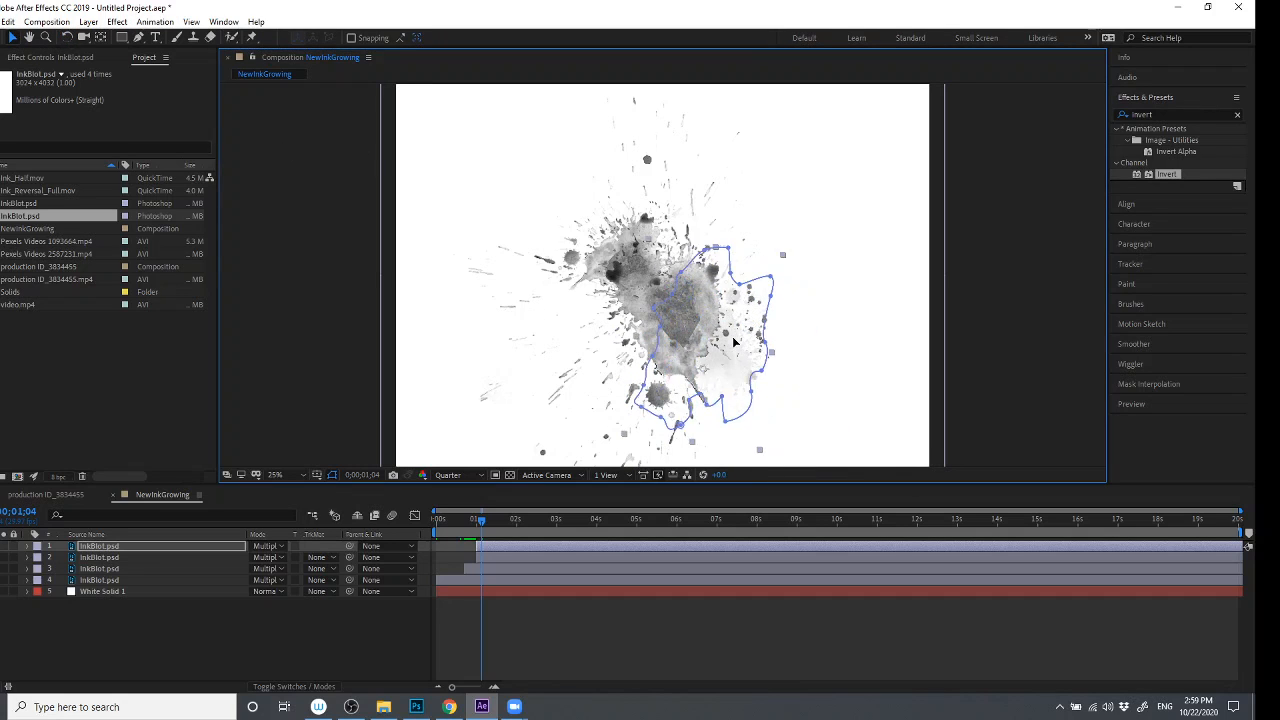
mouse_move(483, 519)
mouse_down()
mouse_move(465, 519)
mouse_move(556, 521)
mouse_move(435, 505)
mouse_move(489, 517)
mouse_up()
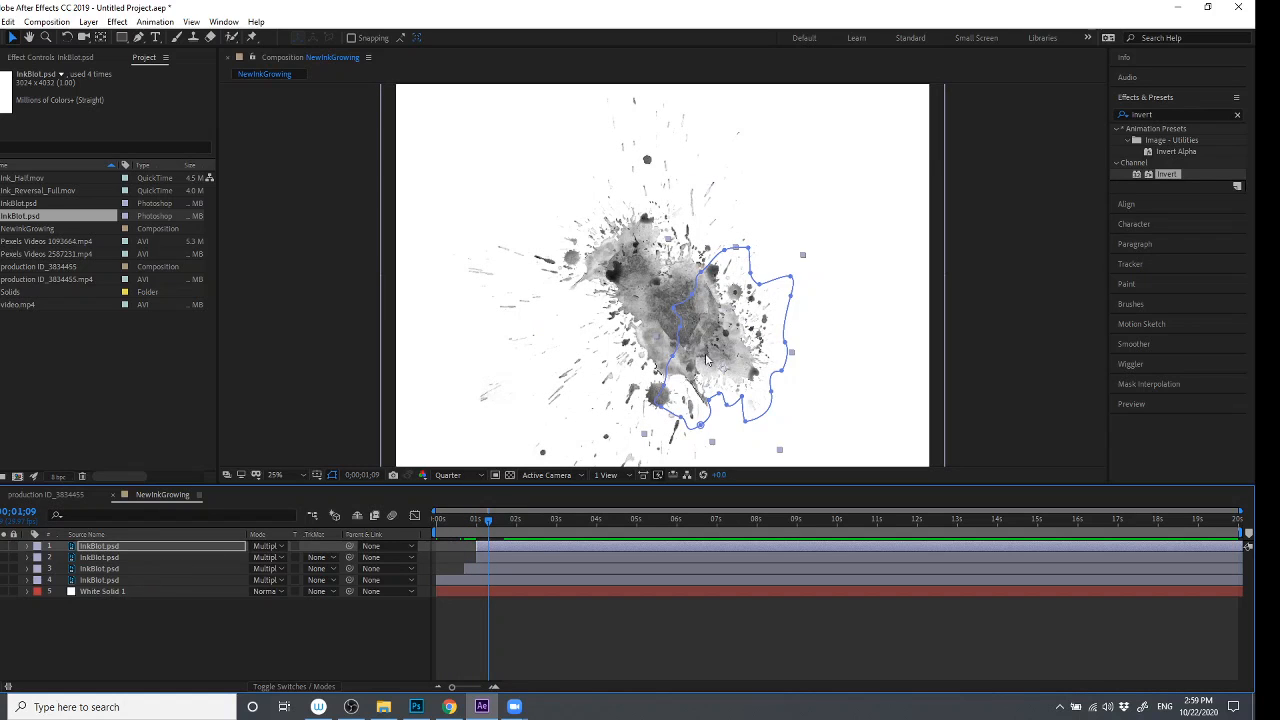
- Duplicate the original full blot, rotate the copy nearly upside down, and position it over the centre of the ink cluster
click(120, 568)
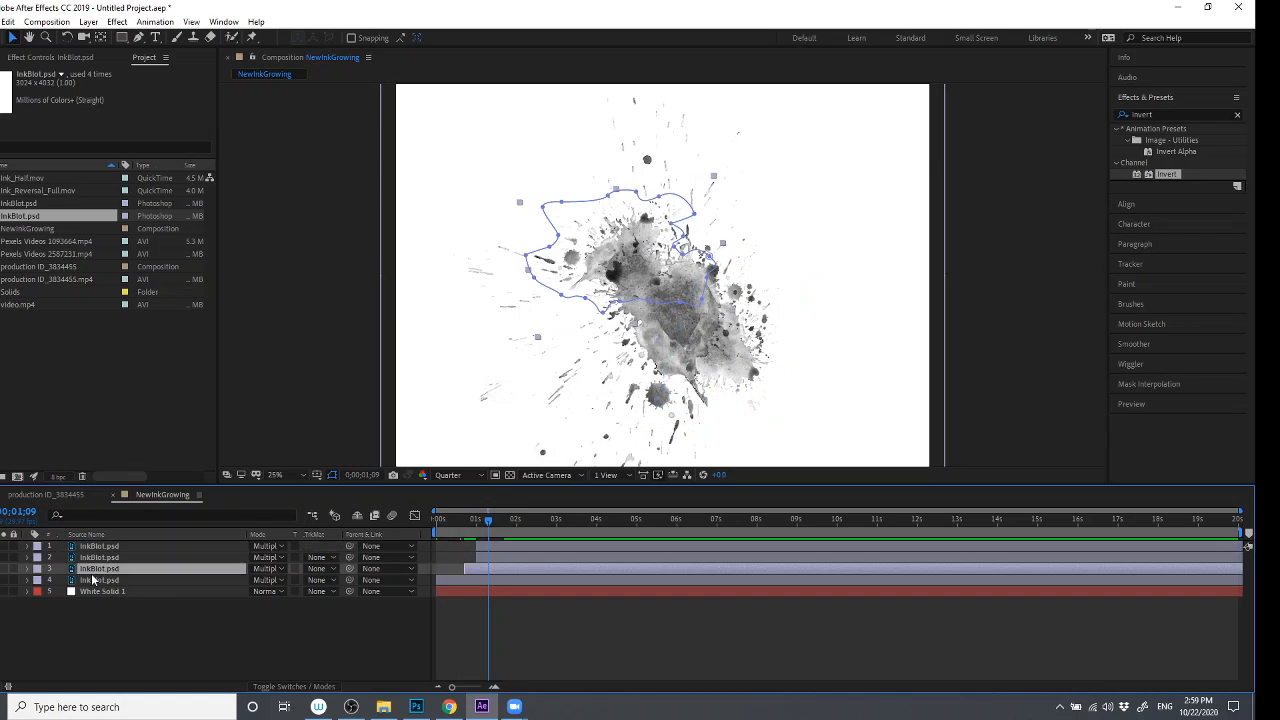
click(100, 581)
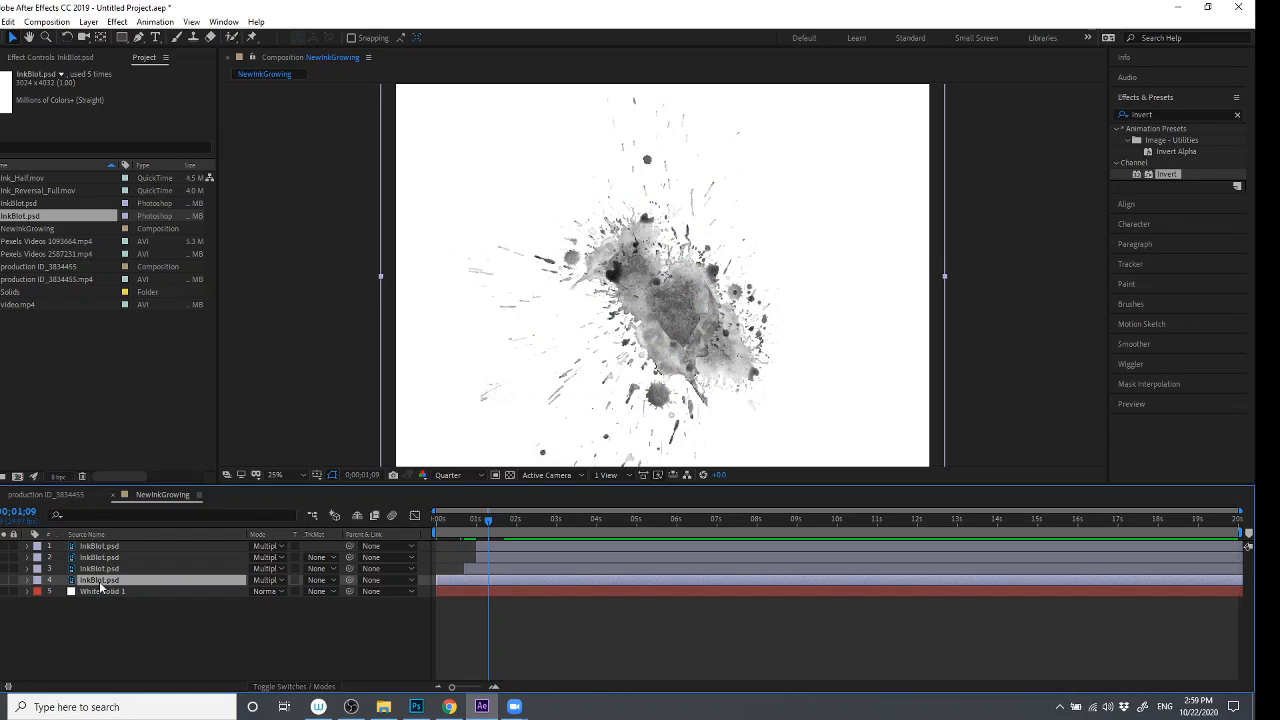
key(ctrl+d)
mouse_move(692, 326)
mouse_down()
mouse_move(736, 216)
mouse_move(704, 226)
mouse_move(500, 130)
mouse_move(324, 77)
mouse_up()
click(67, 37)
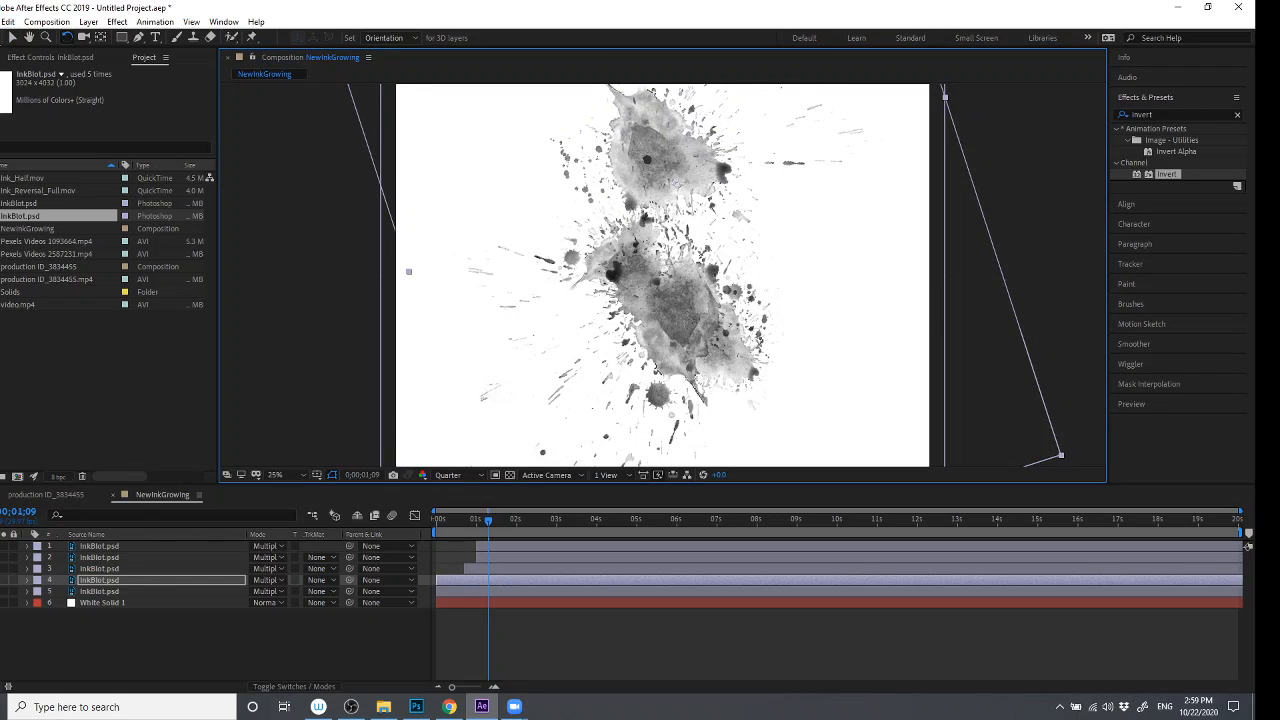
click(12, 37)
drag(677, 213, 691, 286)
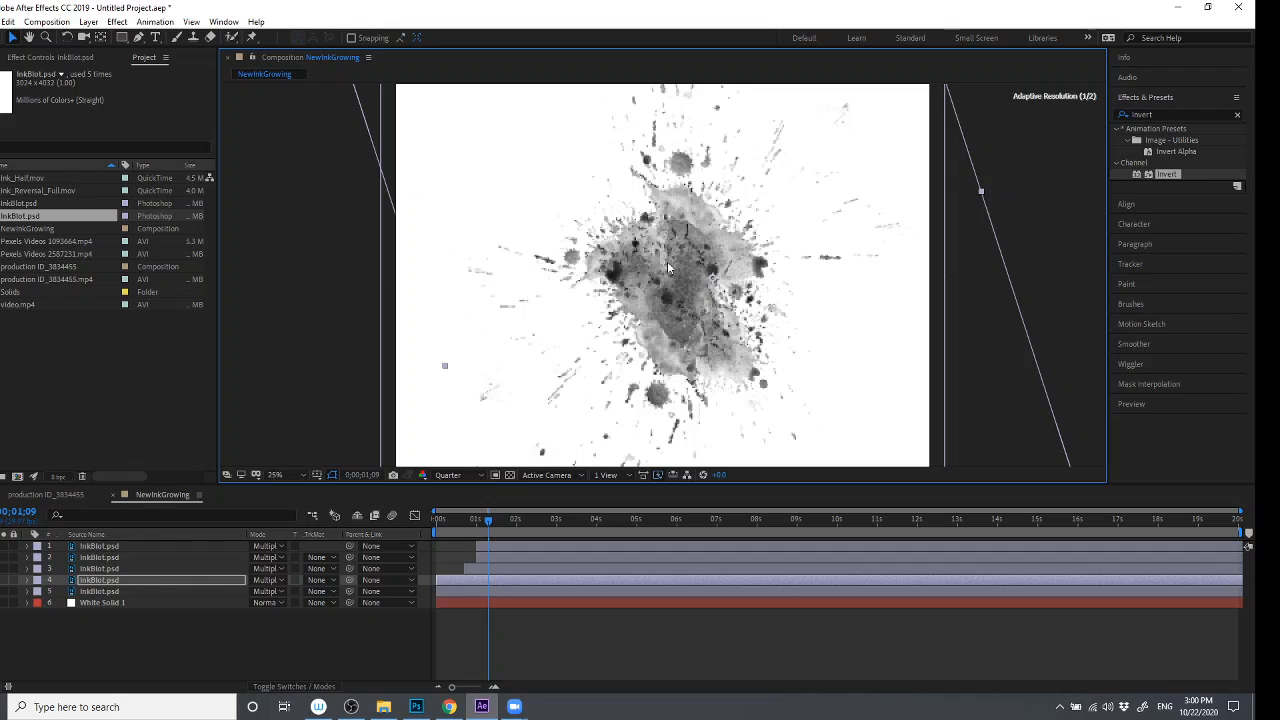
- Delay the topmost masked blot's layer so that it starts at about 1.2 seconds, checking the composition at 0;00;02;00
click(501, 549)
mouse_move(500, 553)
mouse_down()
mouse_move(515, 547)
mouse_move(458, 519)
mouse_move(571, 529)
mouse_move(449, 523)
mouse_move(516, 536)
mouse_up()
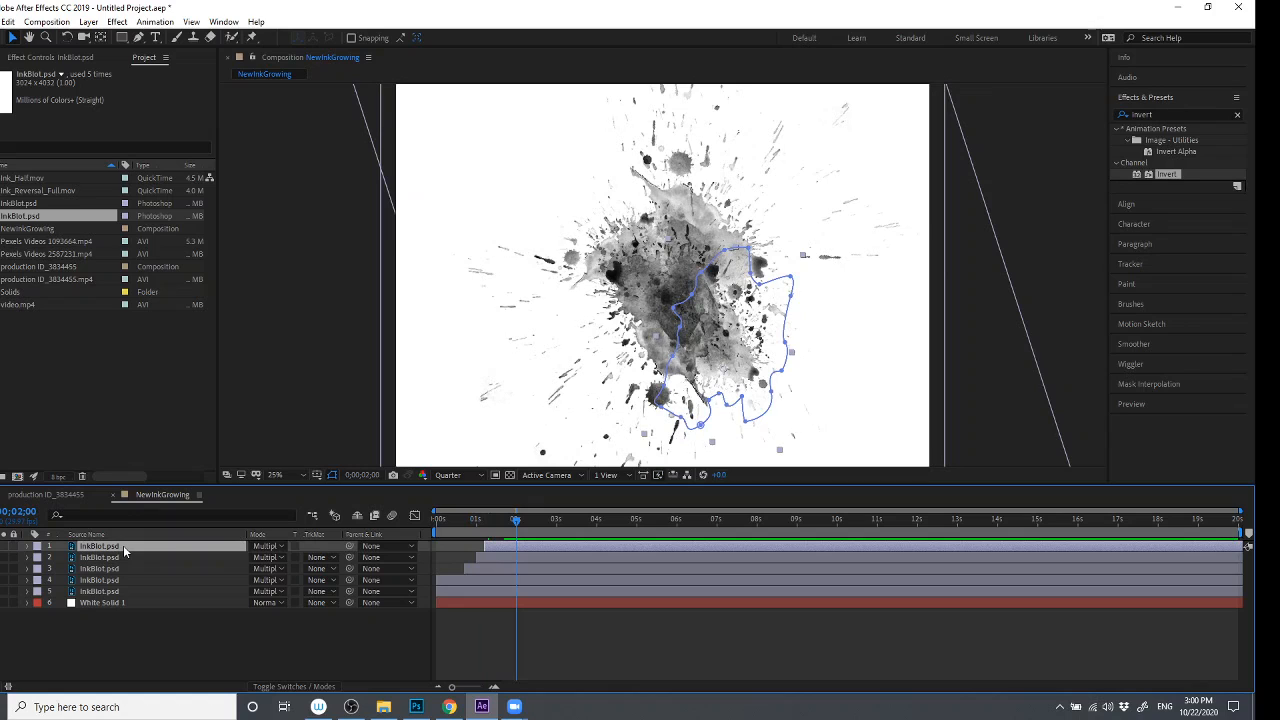
click(466, 580)
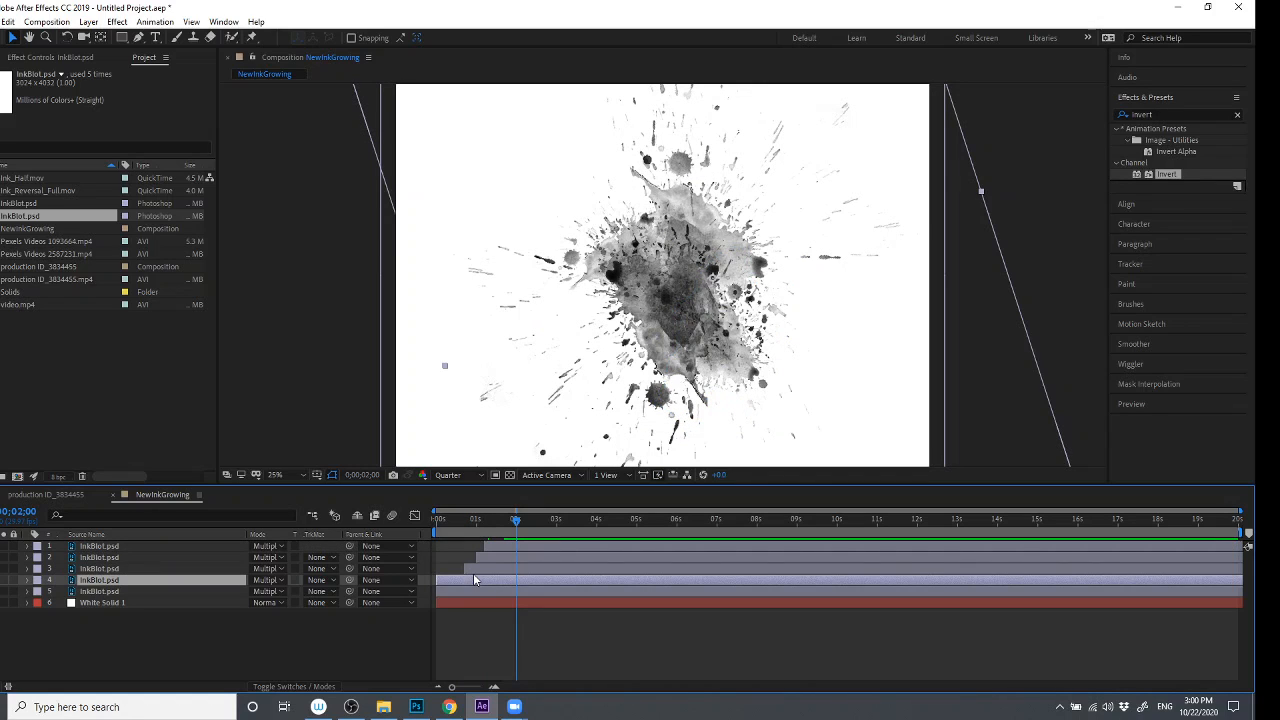
click(125, 600)
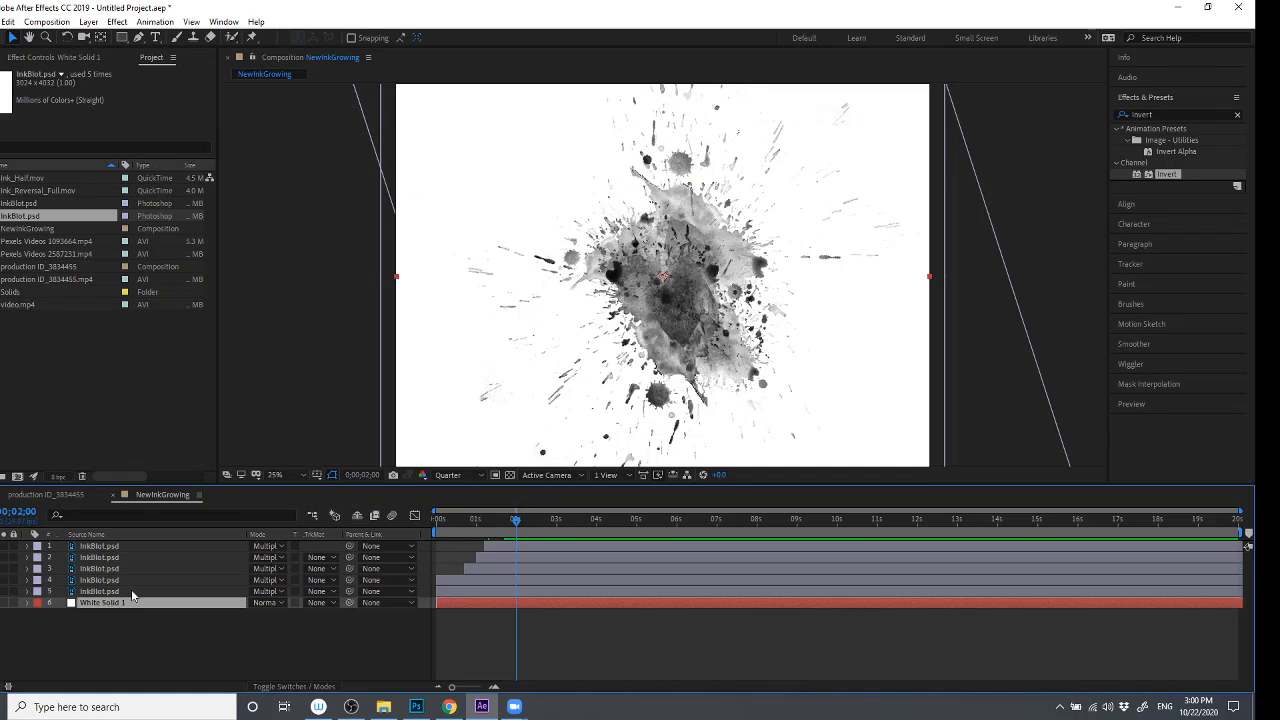
- Bring the duplicated full blot's layer to the top of the stack and delay it to start at 0;00;00;09
click(466, 585)
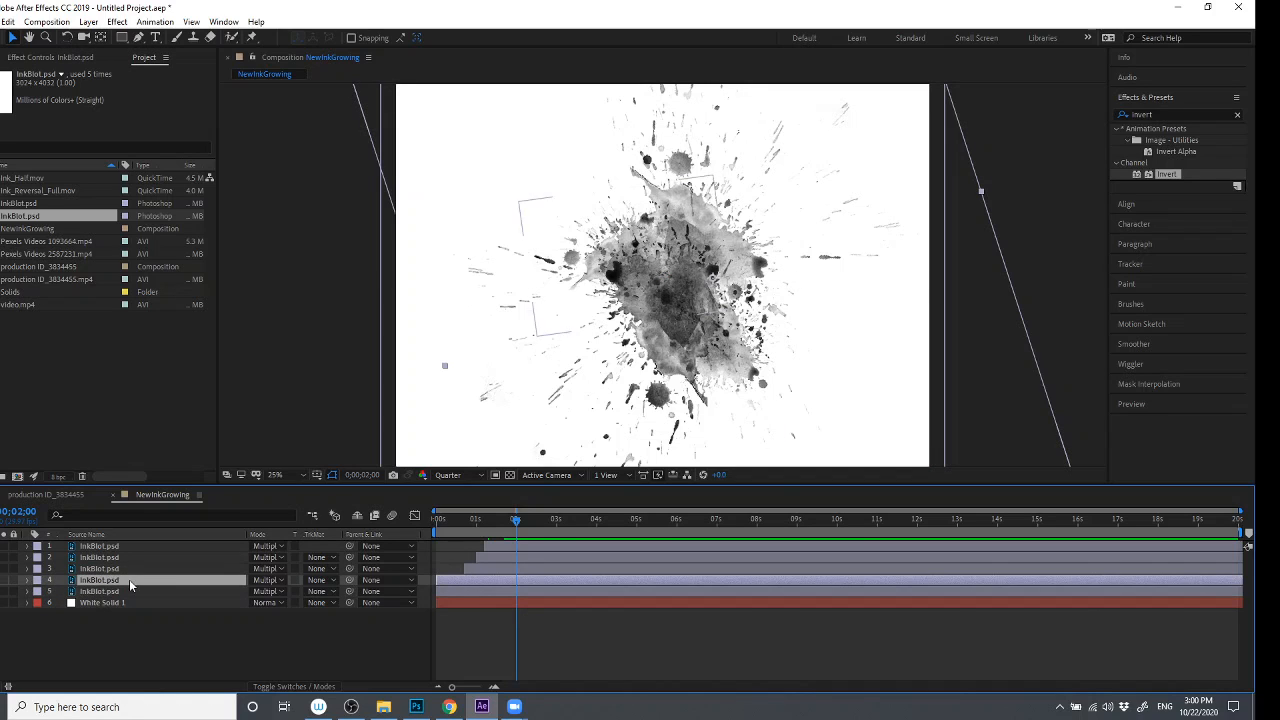
click(227, 547)
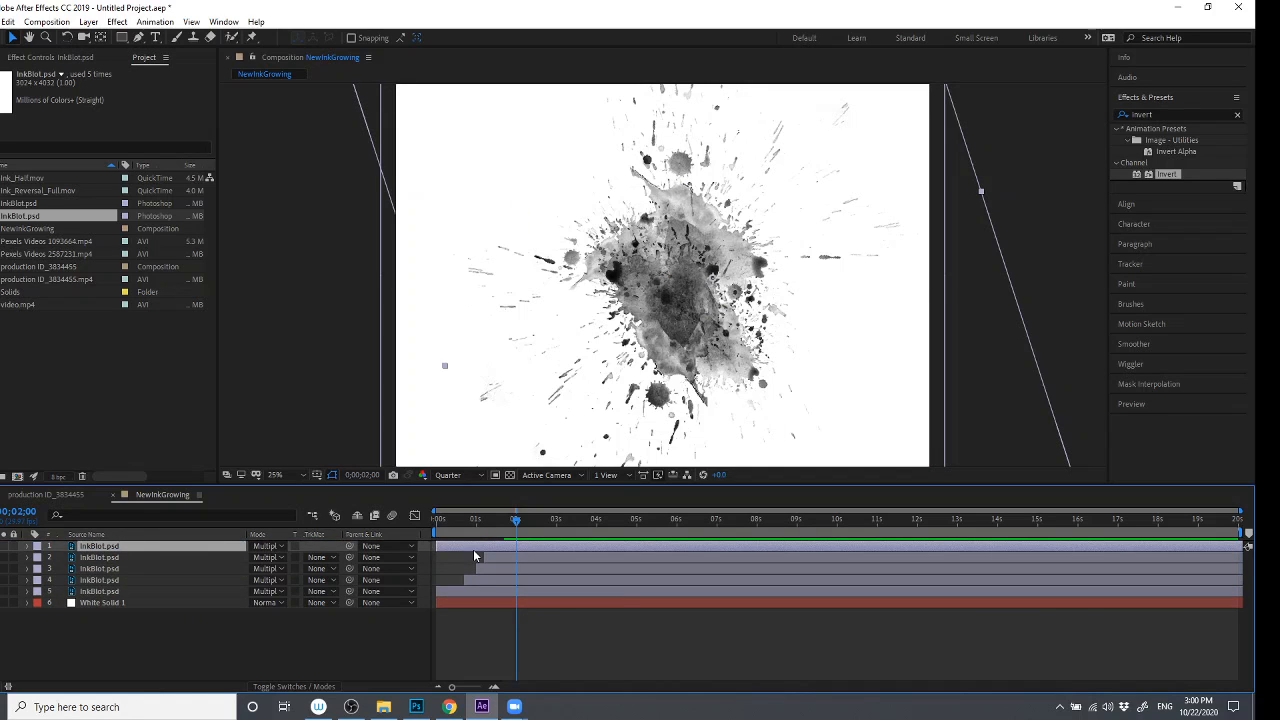
mouse_move(473, 549)
mouse_down()
mouse_move(545, 553)
mouse_move(490, 523)
mouse_move(546, 523)
mouse_move(471, 523)
mouse_move(518, 526)
mouse_move(501, 549)
mouse_move(481, 515)
mouse_move(427, 511)
mouse_move(503, 521)
mouse_move(481, 522)
mouse_move(481, 547)
mouse_move(449, 520)
mouse_move(471, 521)
mouse_up()
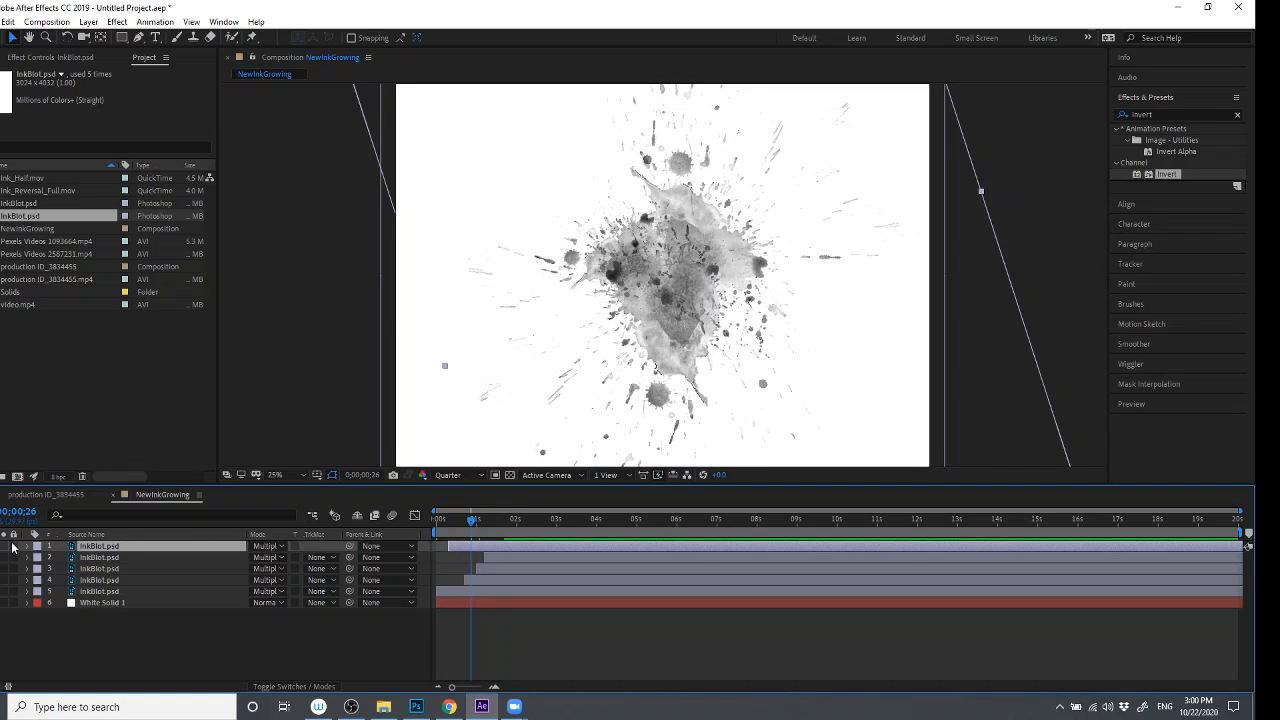
- Expand the top blot layer's transform properties and add a Scale keyframe at 0;00;01;00, where its fade-in ends
click(27, 547)
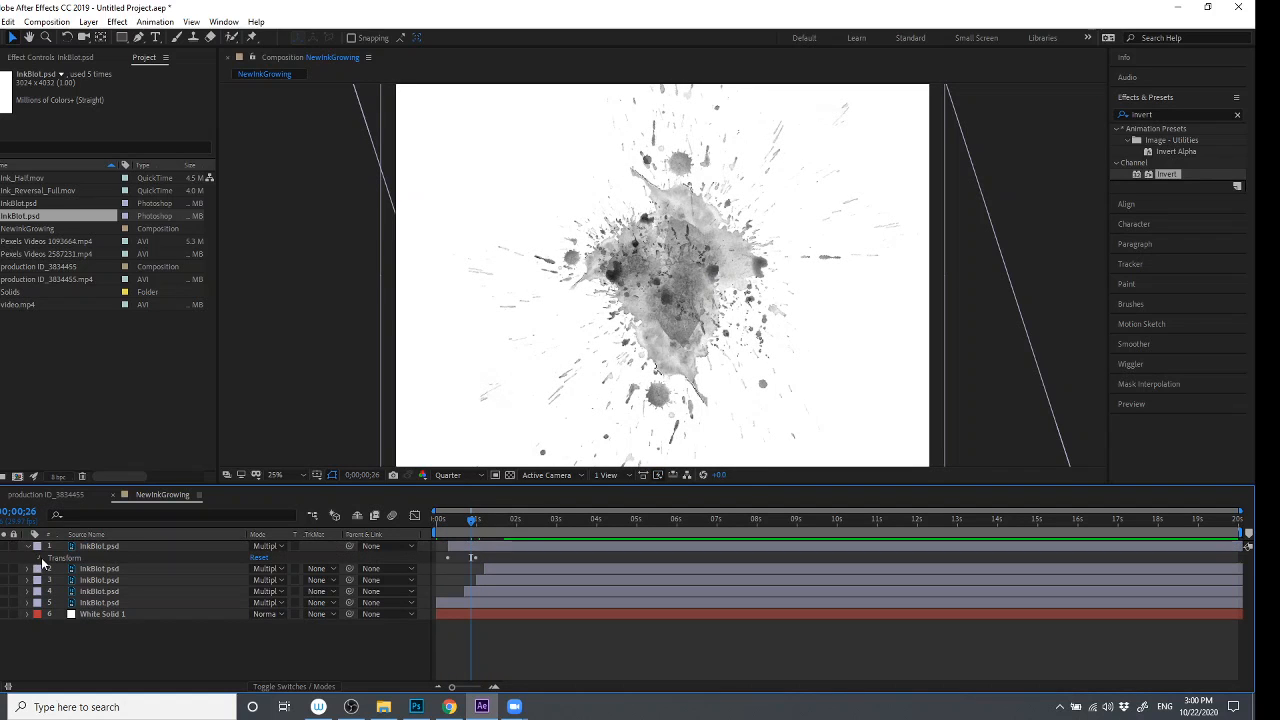
click(41, 560)
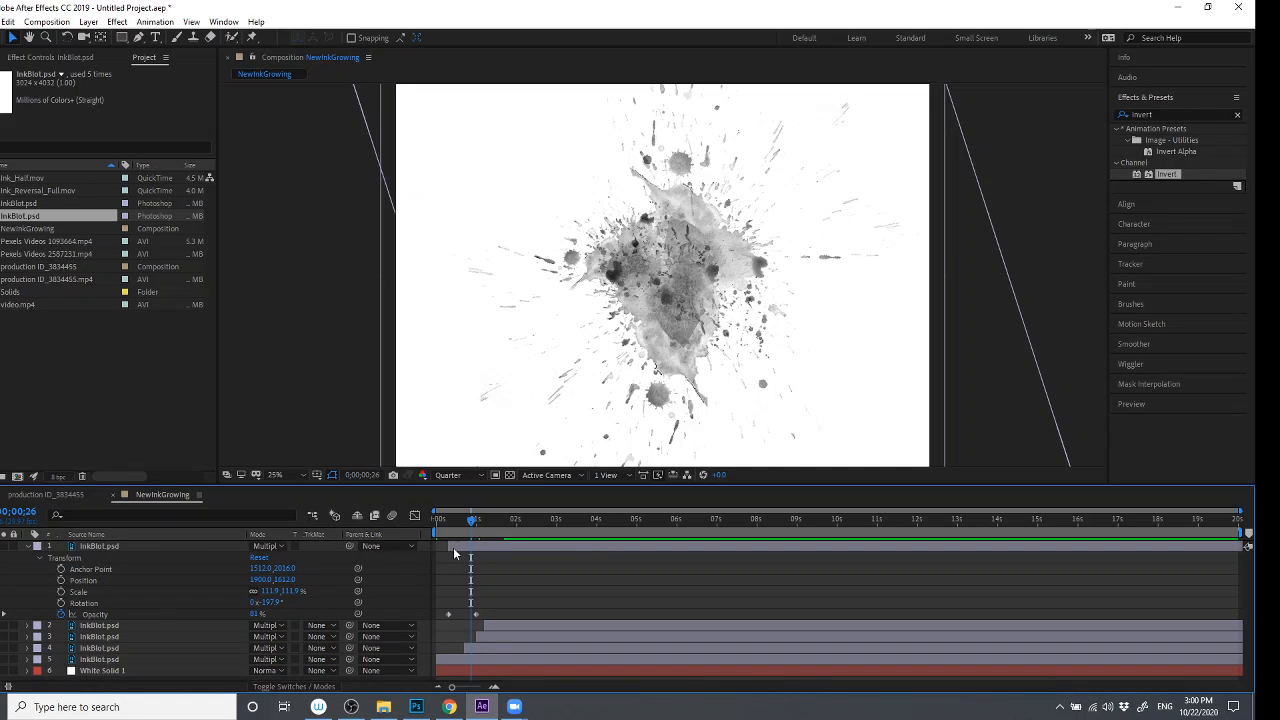
click(448, 519)
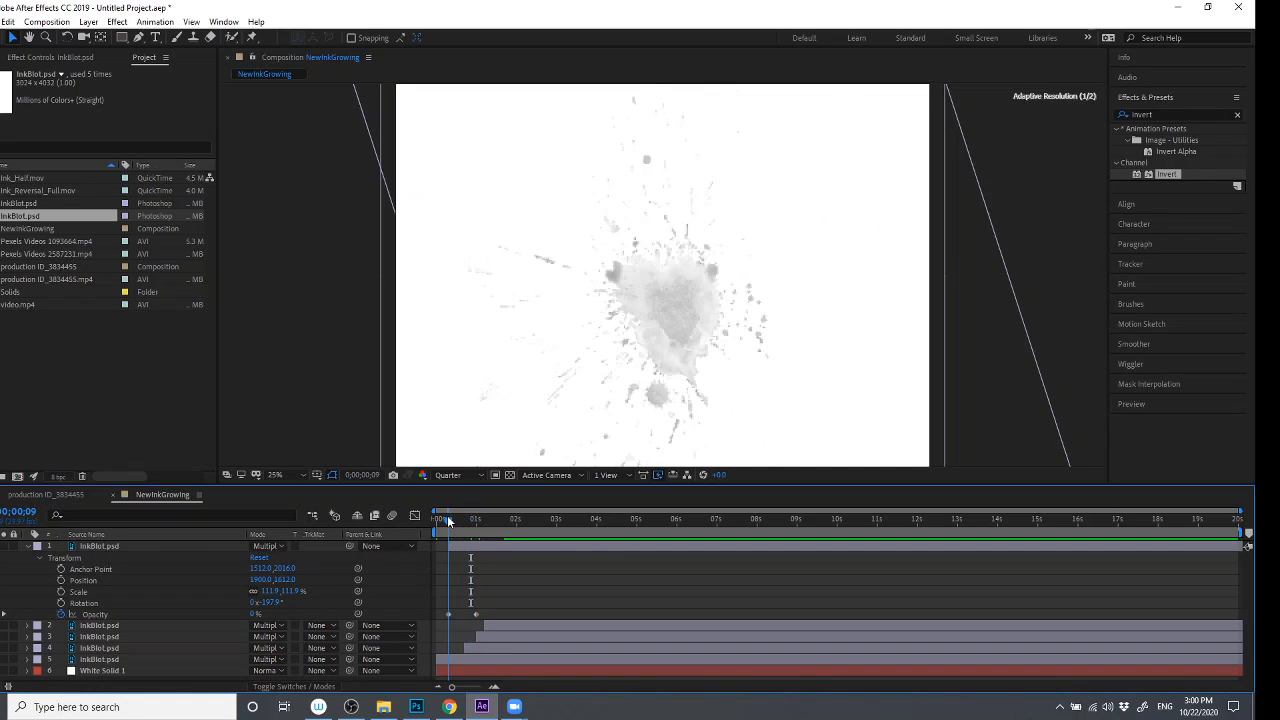
click(4, 615)
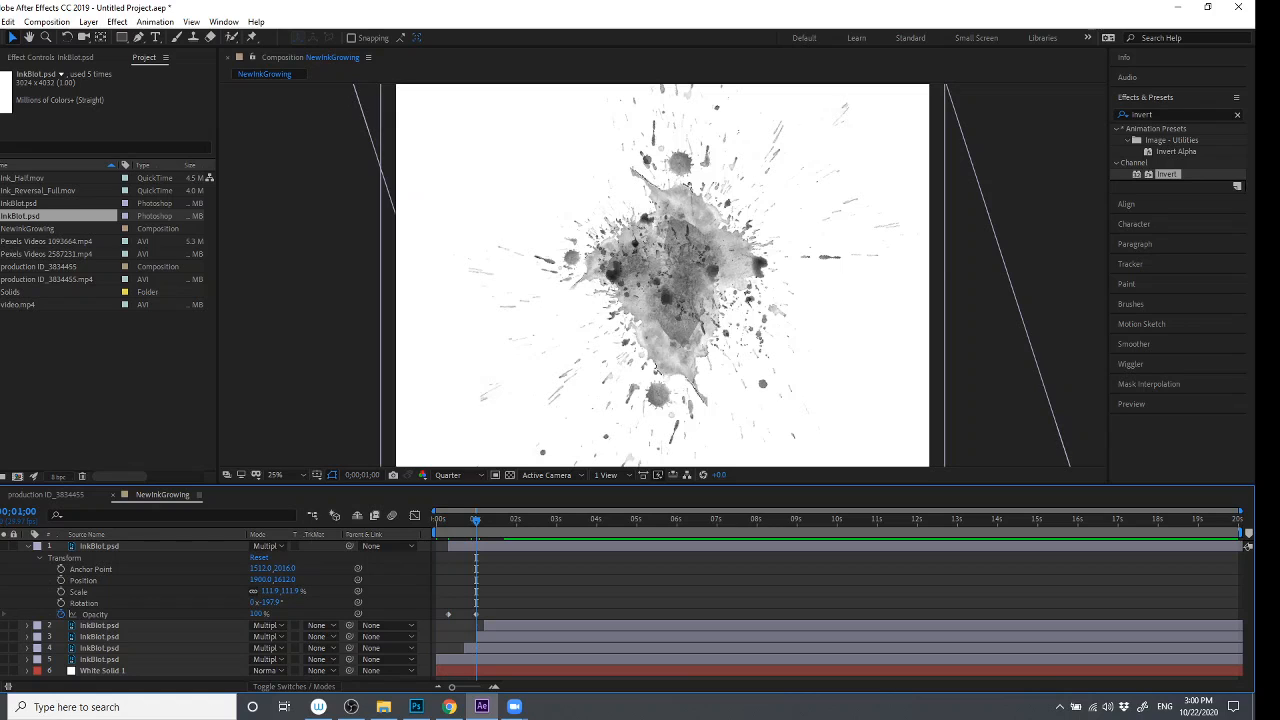
click(61, 592)
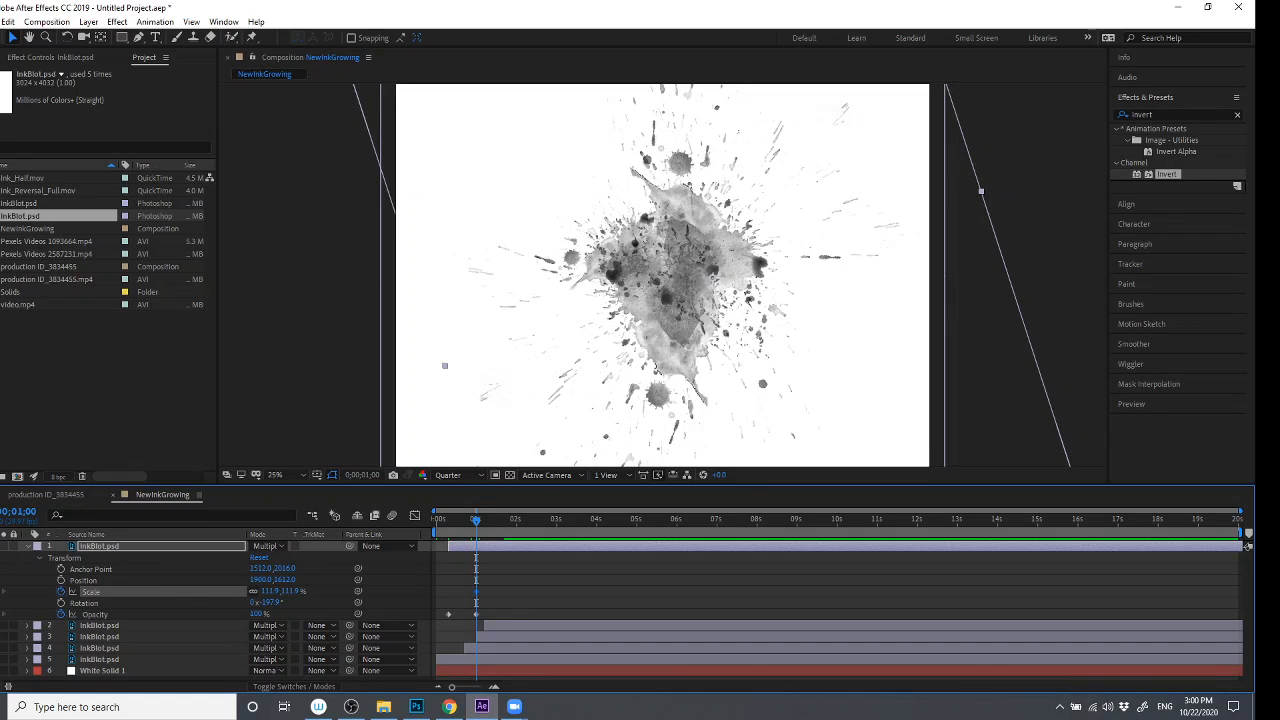
- Raise the top layer's blot by setting its vertical position to about 1426
click(0, 614)
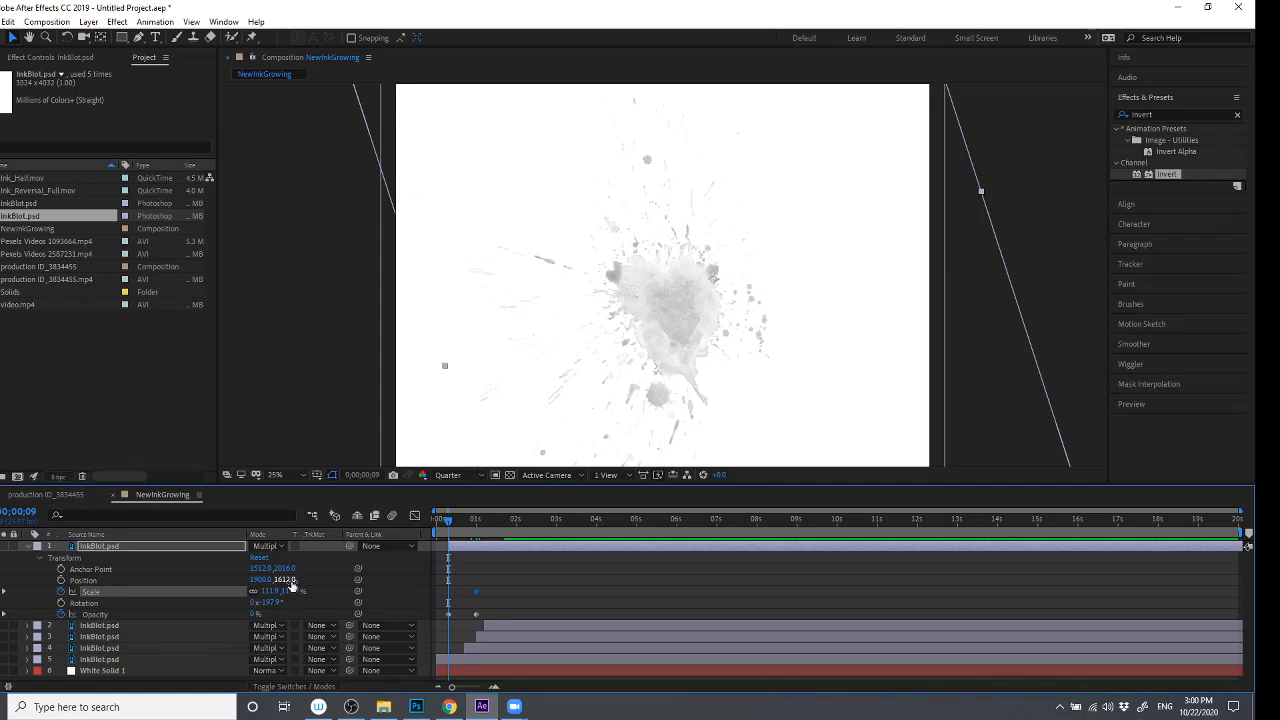
drag(289, 580, 165, 583)
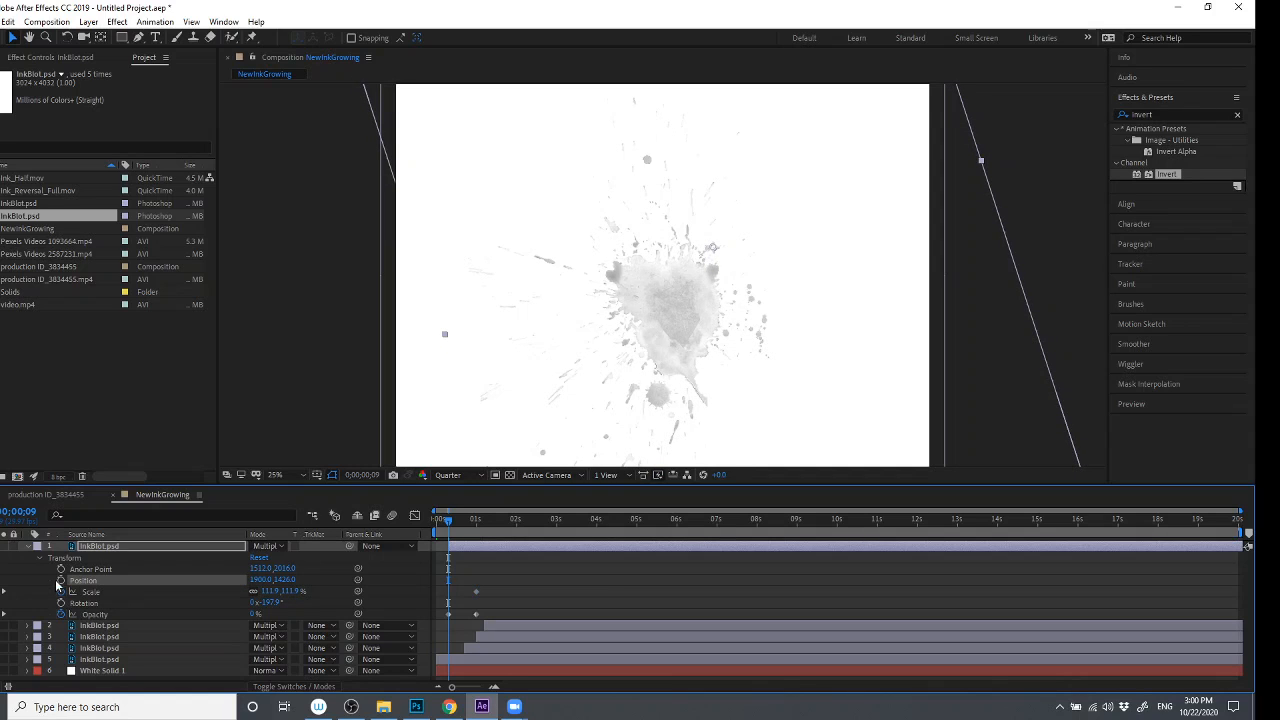
click(8, 592)
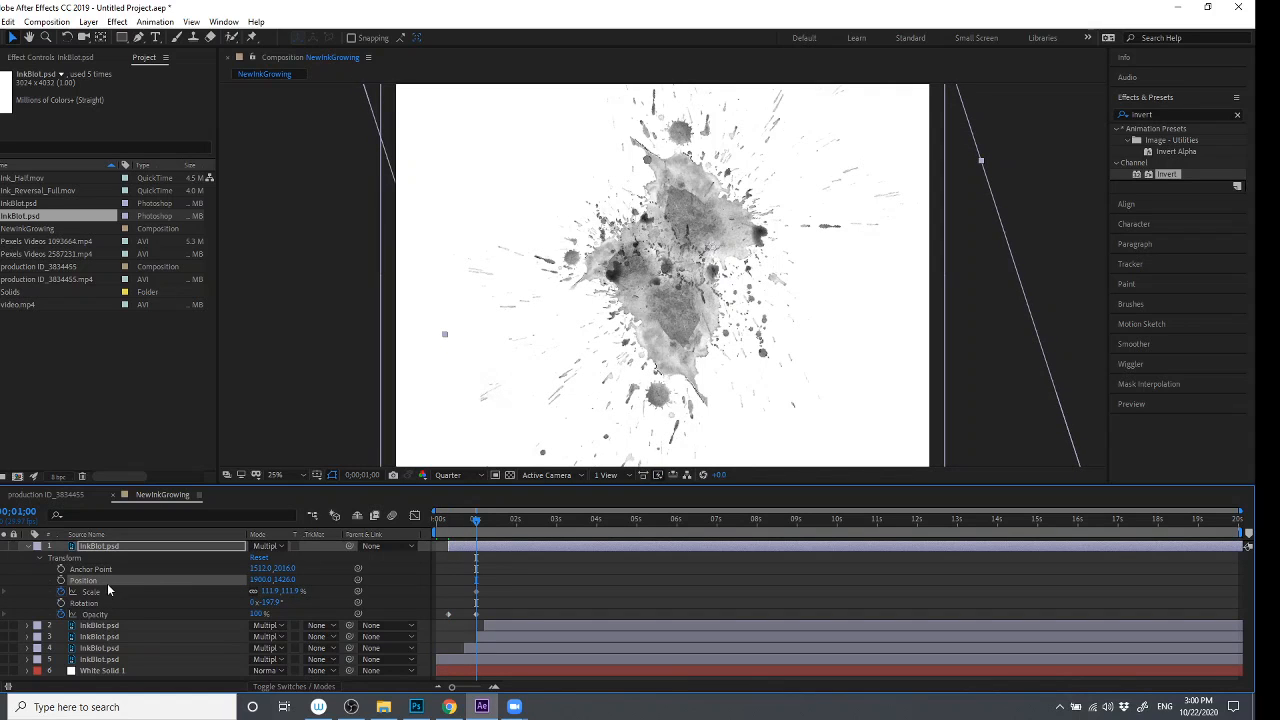
- Try to animate the top blot's position with keyframes at 0;00;00;09 and 0;00;01;00, offsetting the starting point slightly down and left
click(61, 581)
key(j)
drag(664, 322, 651, 322)
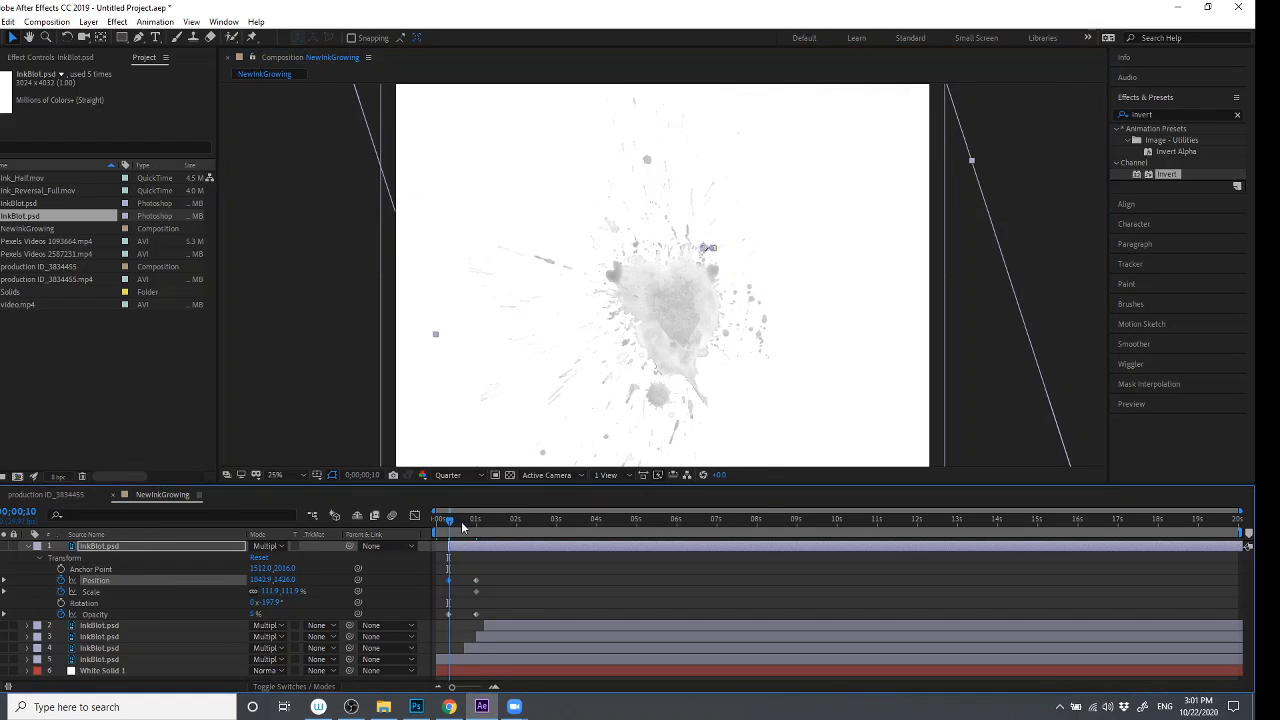
key(k)
drag(488, 523, 468, 525)
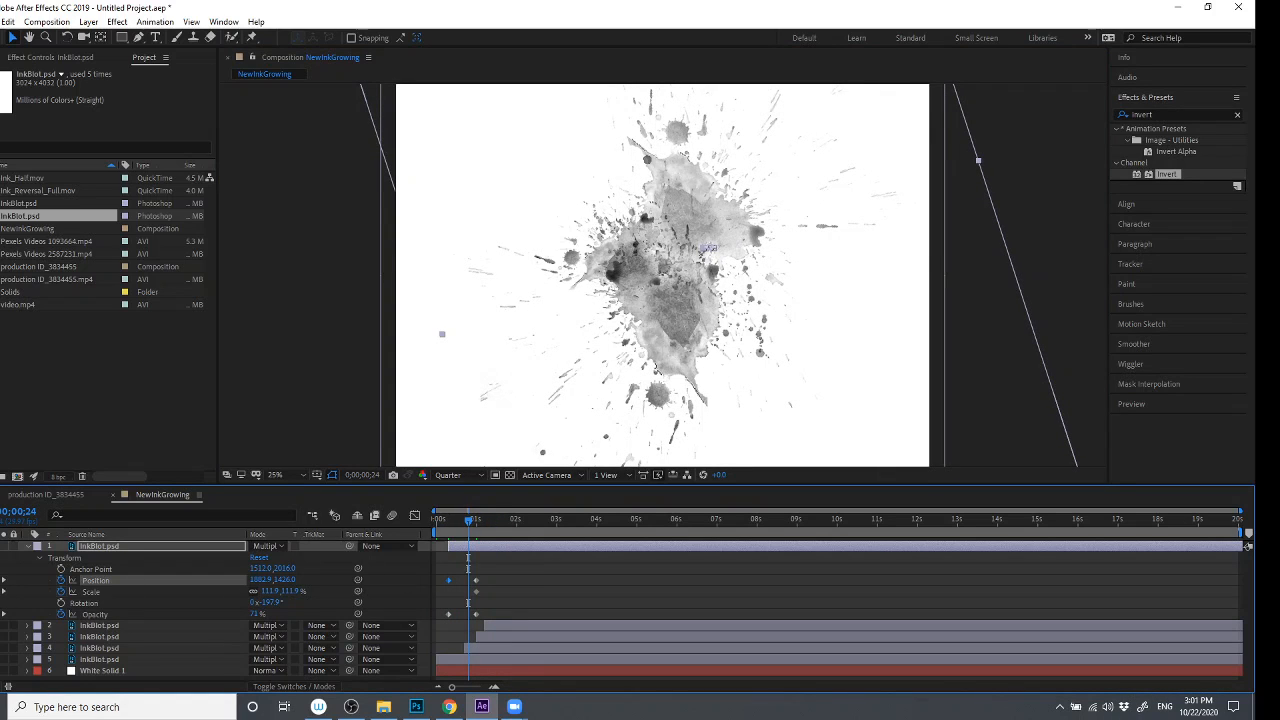
key(j)
mouse_move(689, 222)
mouse_down()
mouse_move(680, 240)
mouse_move(693, 229)
mouse_up()
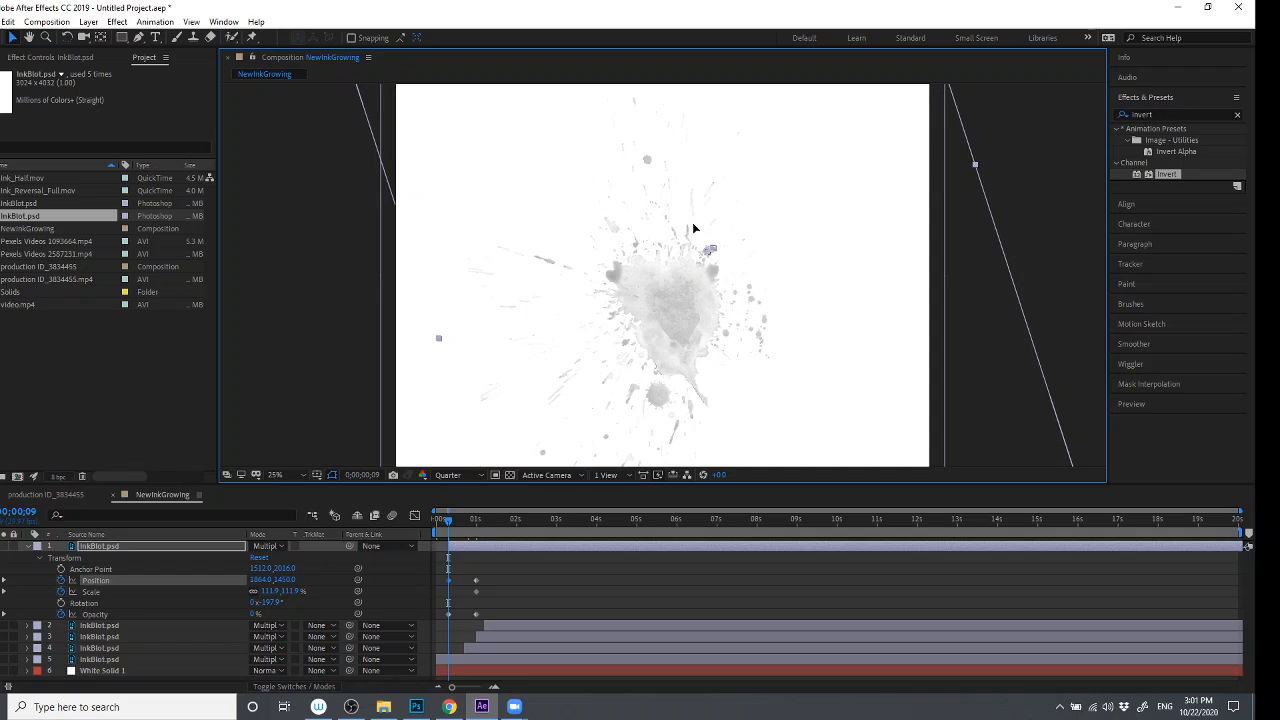
- Delete the position keyframes from the top blot layer and check the ink around 0;00;01;23
mouse_move(454, 518)
mouse_down()
mouse_move(447, 527)
mouse_move(498, 534)
mouse_move(421, 517)
mouse_move(421, 533)
mouse_move(541, 530)
mouse_move(480, 530)
mouse_move(516, 530)
mouse_up()
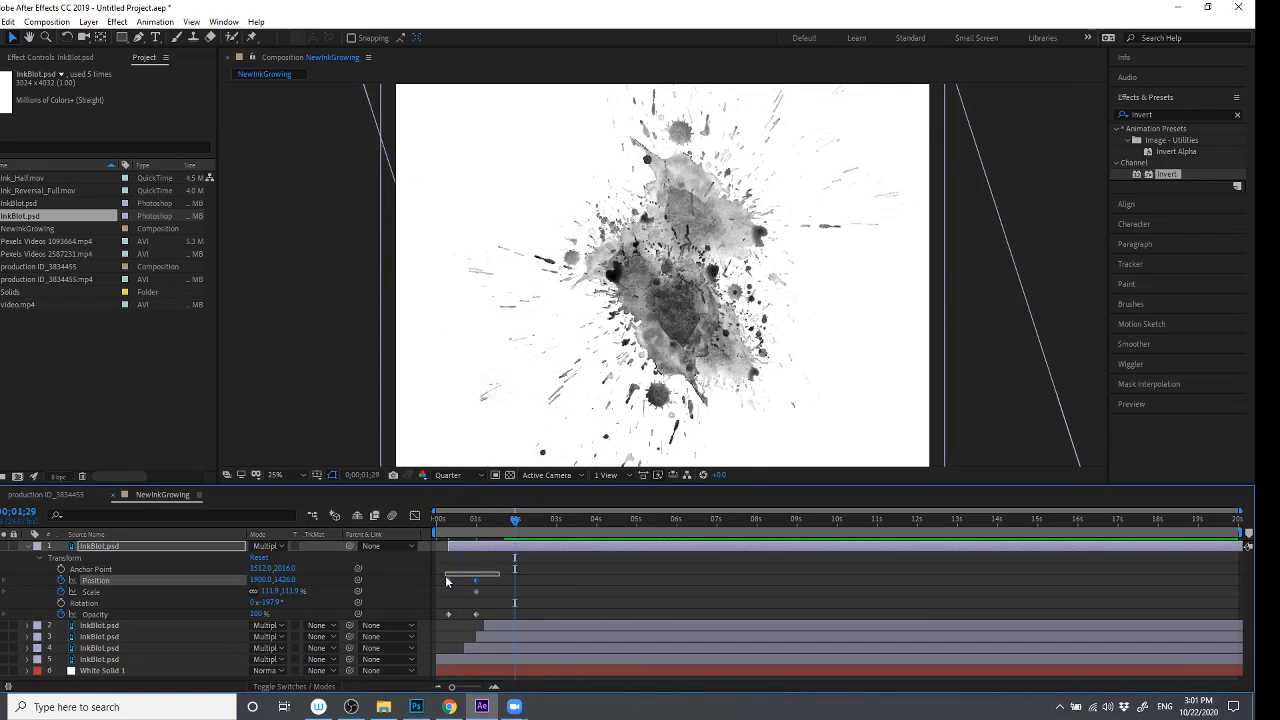
drag(440, 583, 421, 581)
key(Delete)
drag(438, 518, 507, 520)
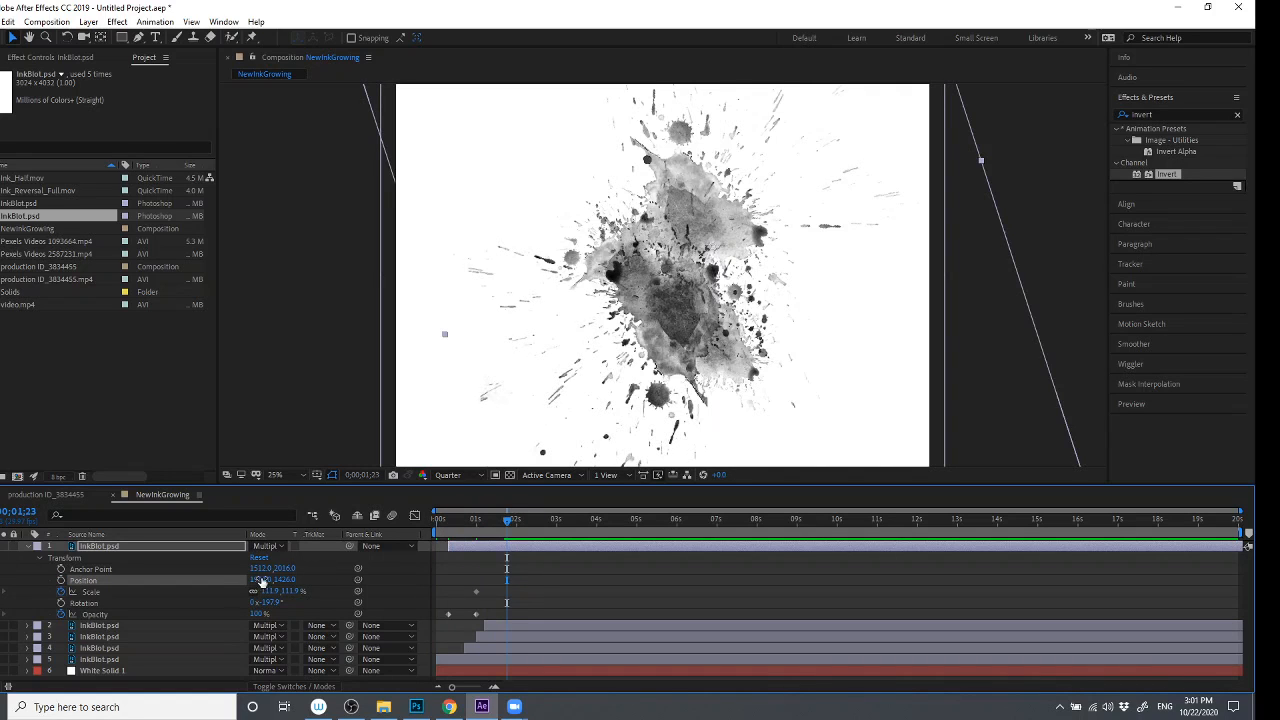
- Pre-compose all five InkBlot.psd layers into a new composition named InkThing01
click(27, 548)
click(116, 591)
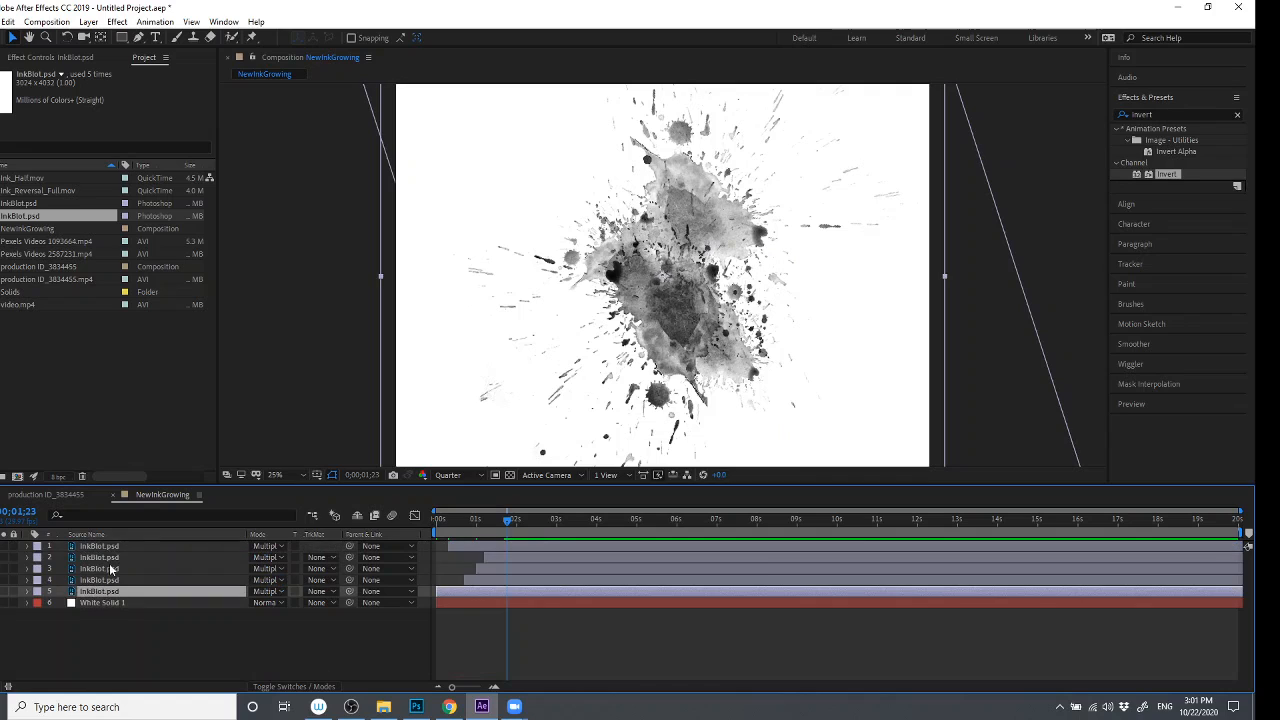
shift+click(110, 550)
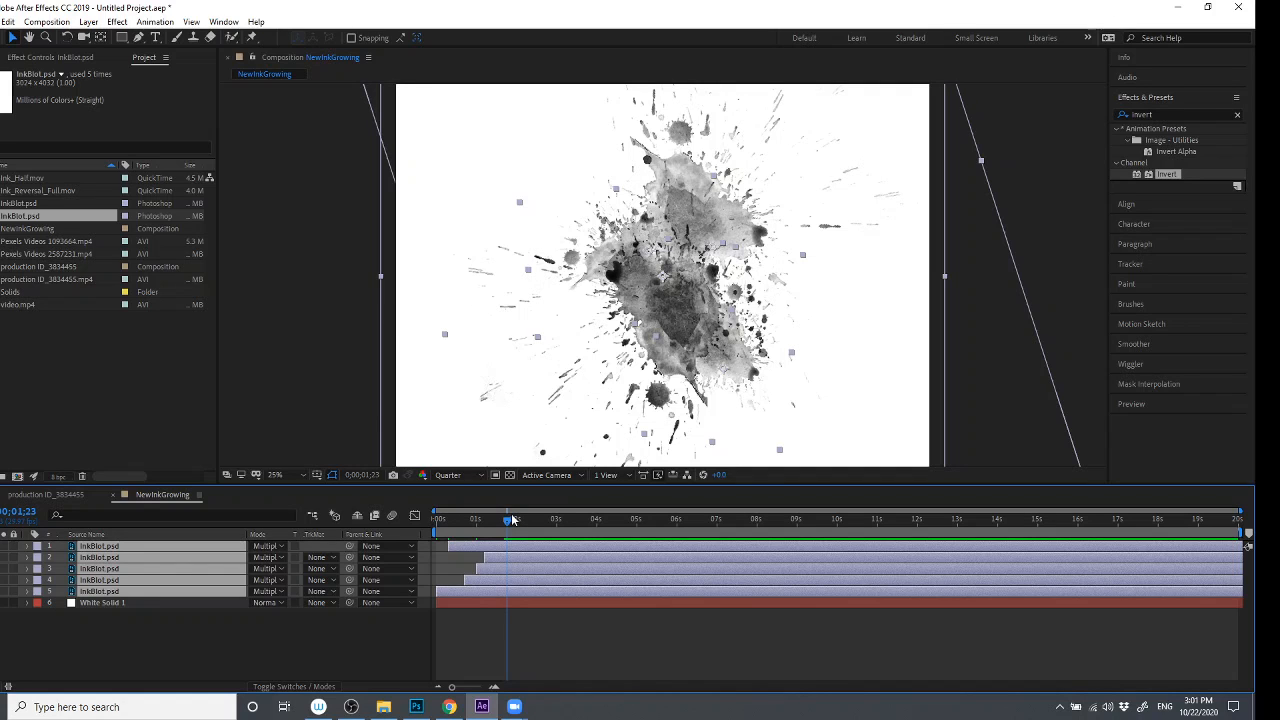
drag(511, 515, 450, 515)
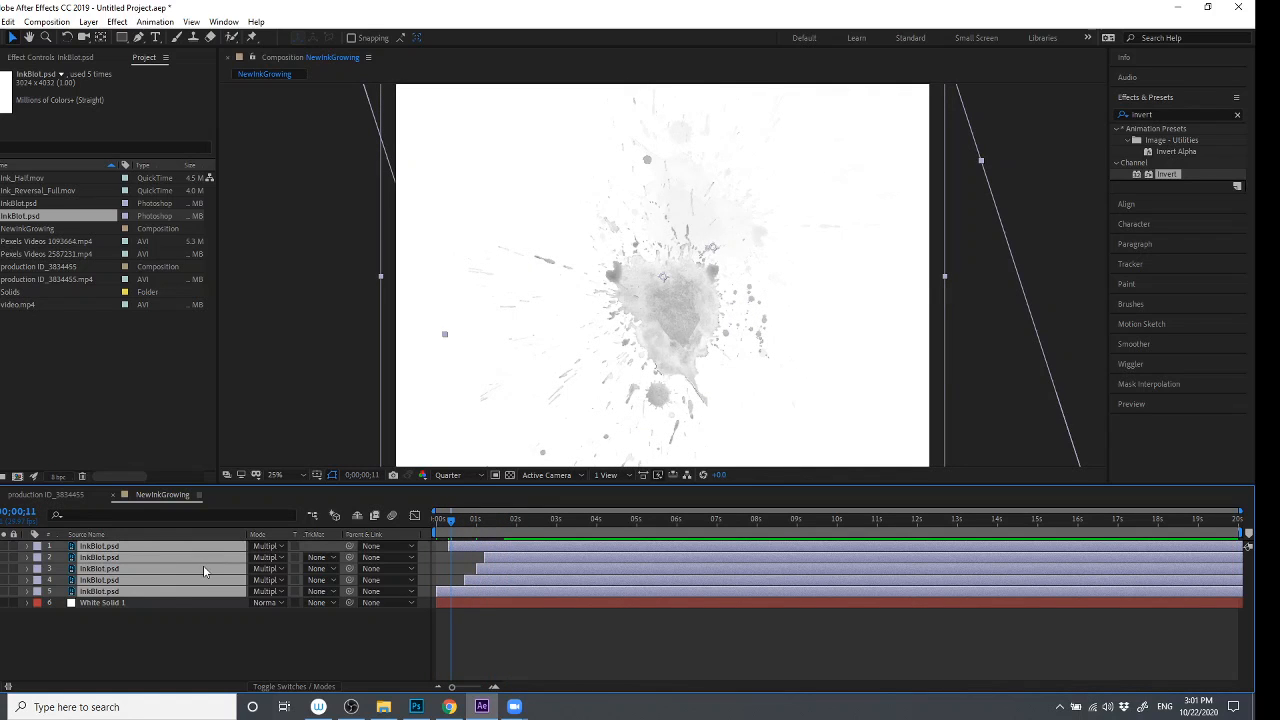
right_click(153, 555)
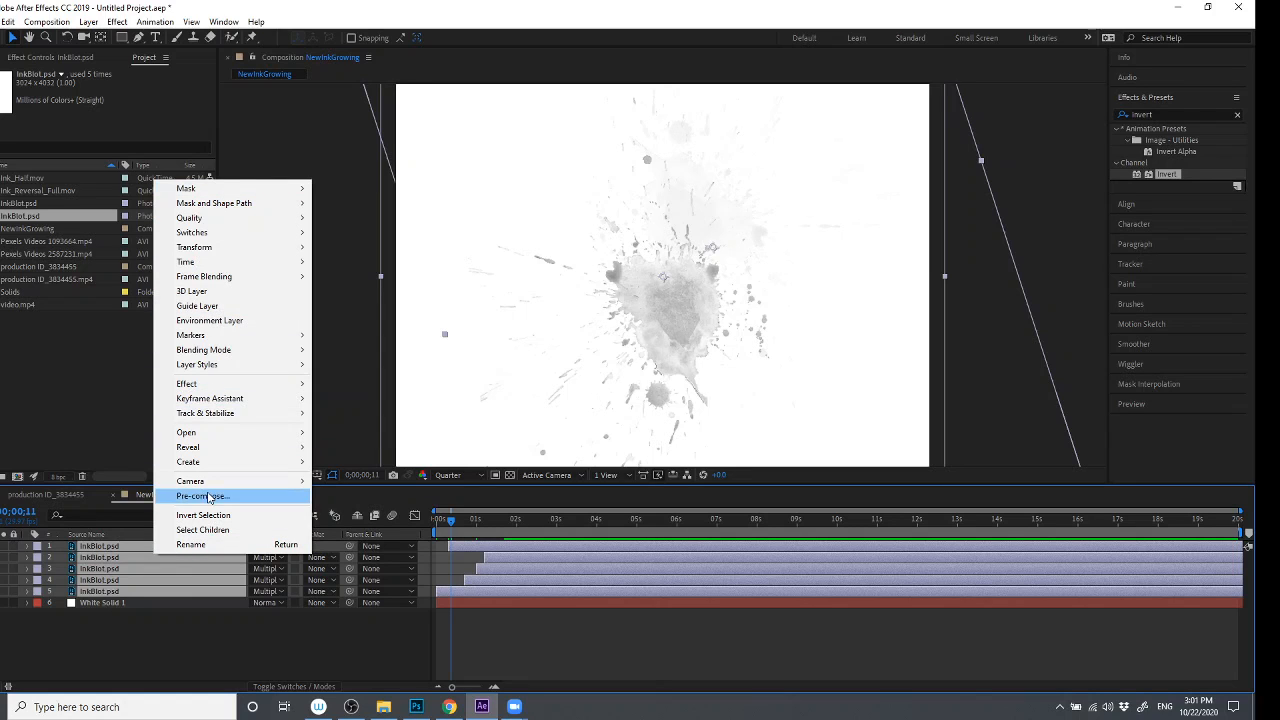
click(208, 497)
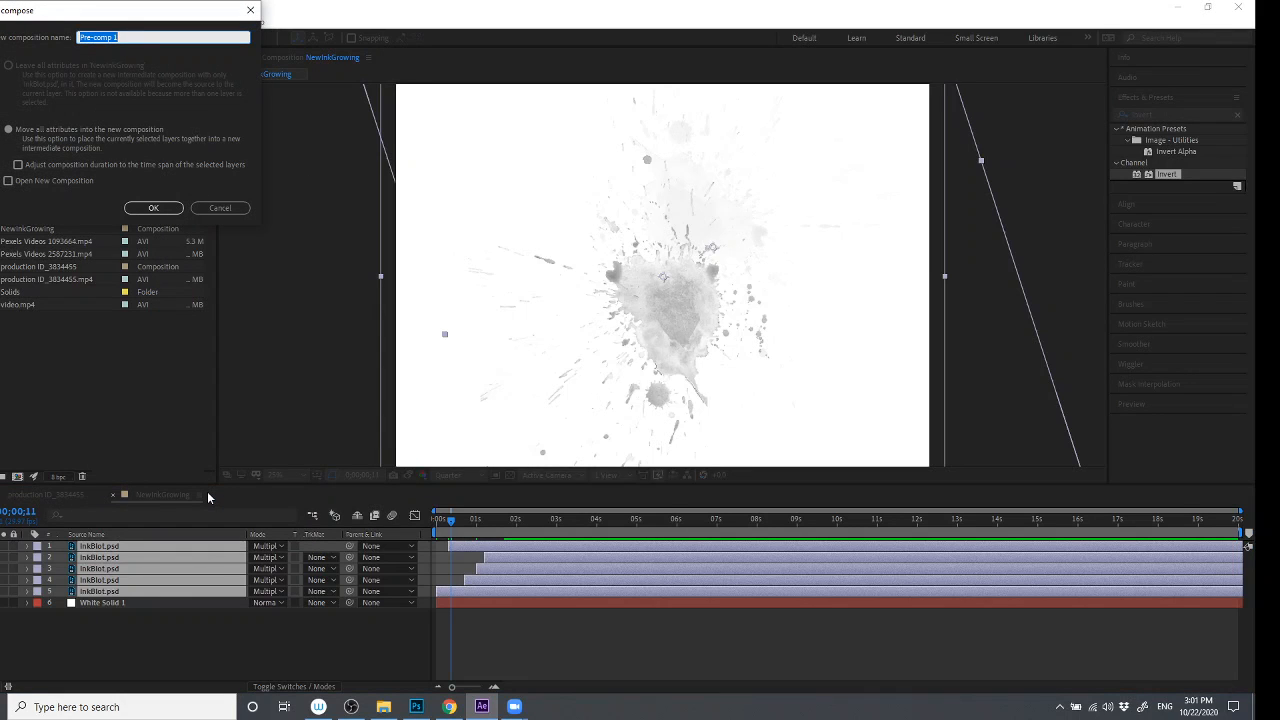
key(BackSpace)
key(Return)
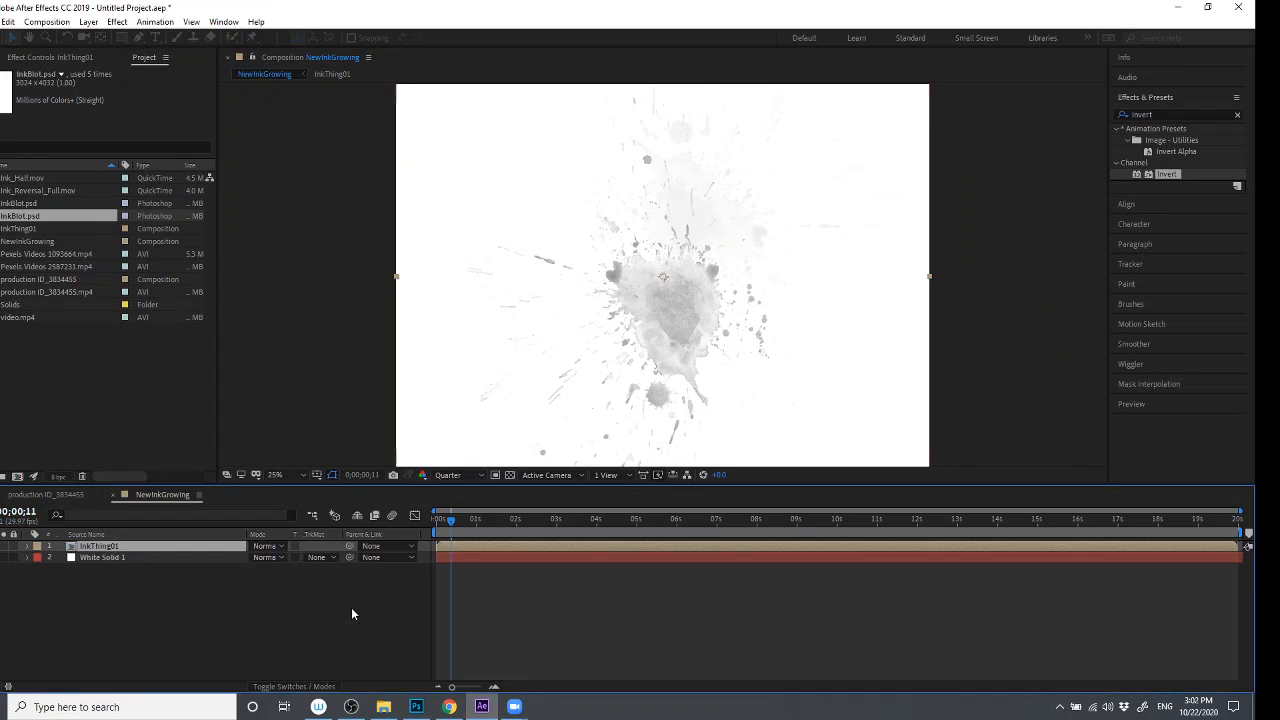
- Duplicate the InkThing01 layer and delay the upper copy to start at about 0.8 seconds
click(106, 616)
click(123, 547)
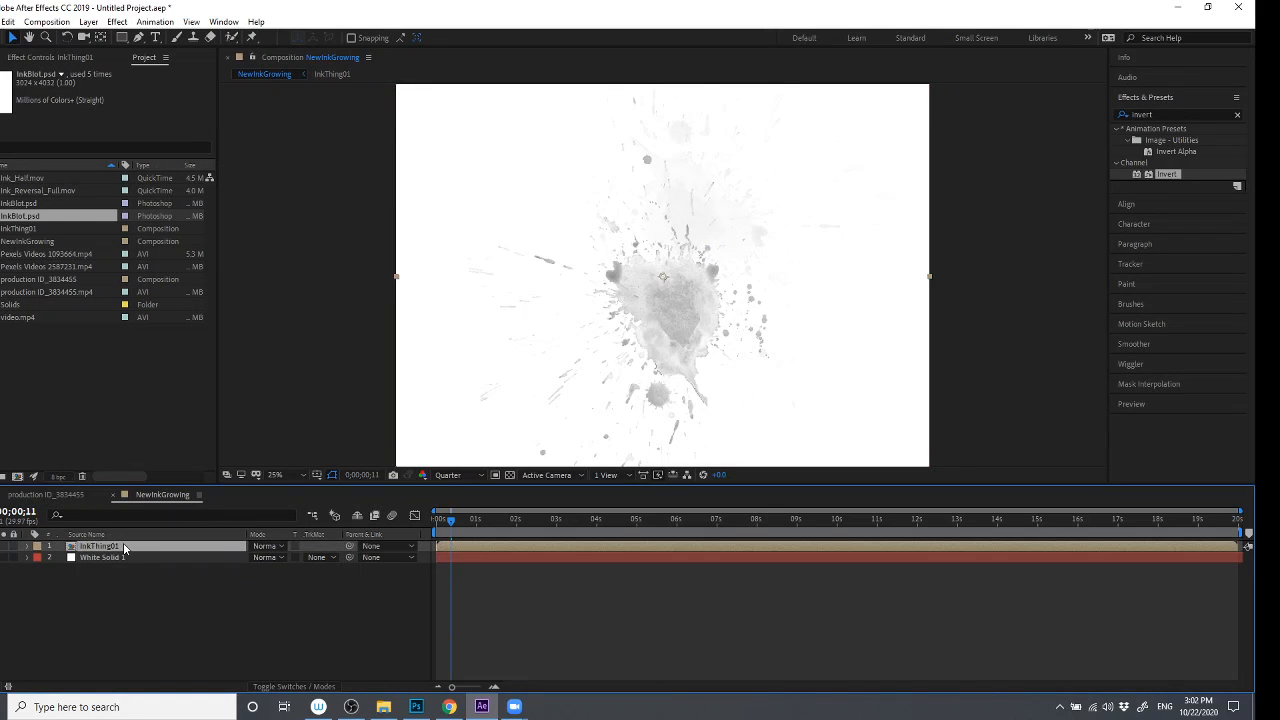
click(197, 614)
click(125, 543)
key(ctrl+d)
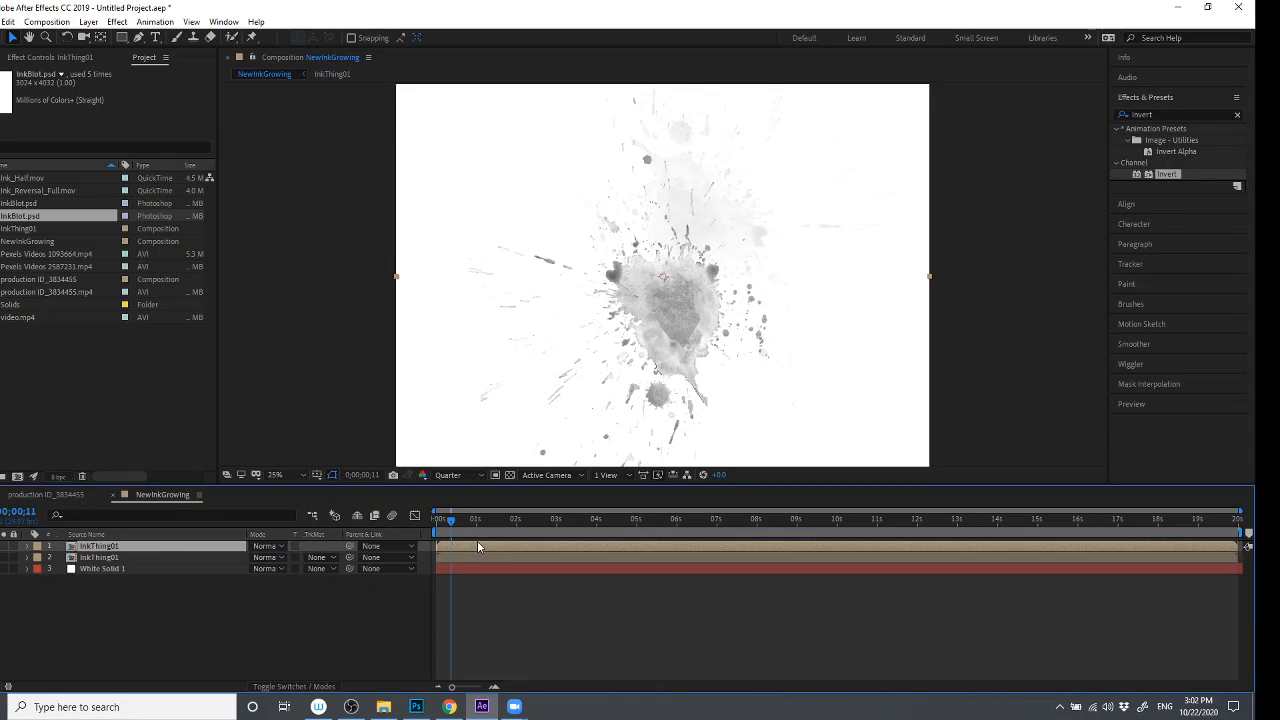
mouse_move(477, 544)
mouse_down()
mouse_move(489, 544)
mouse_move(453, 520)
mouse_up()
click(435, 518)
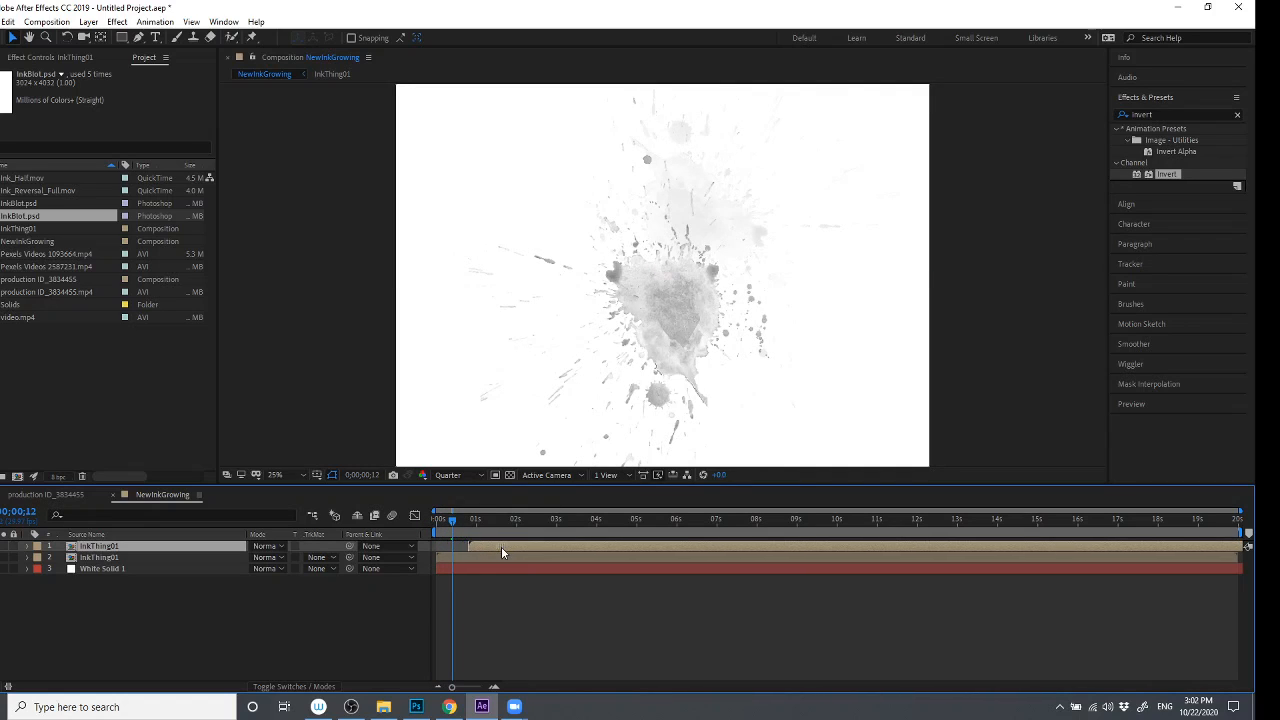
drag(457, 521, 525, 521)
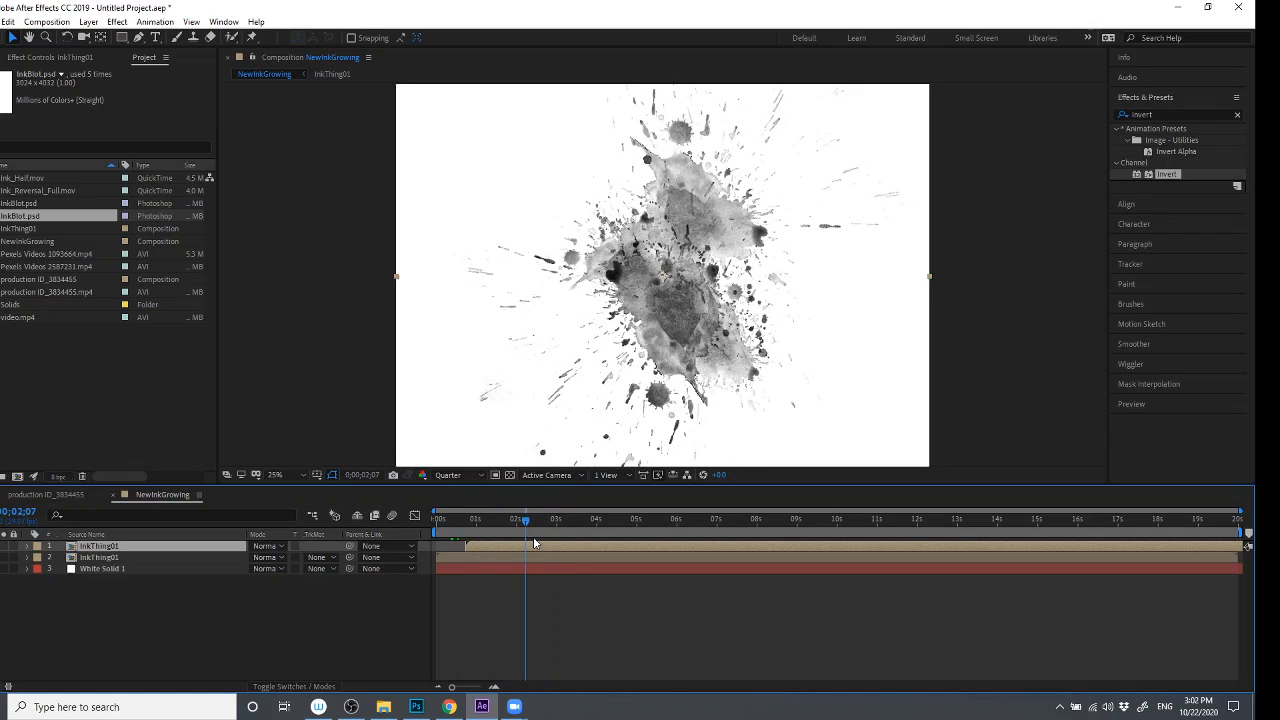
- Rotate the upper InkThing01 copy nearly a quarter turn counter-clockwise and set its blending mode to Multiply
click(66, 37)
drag(568, 200, 562, 252)
click(268, 546)
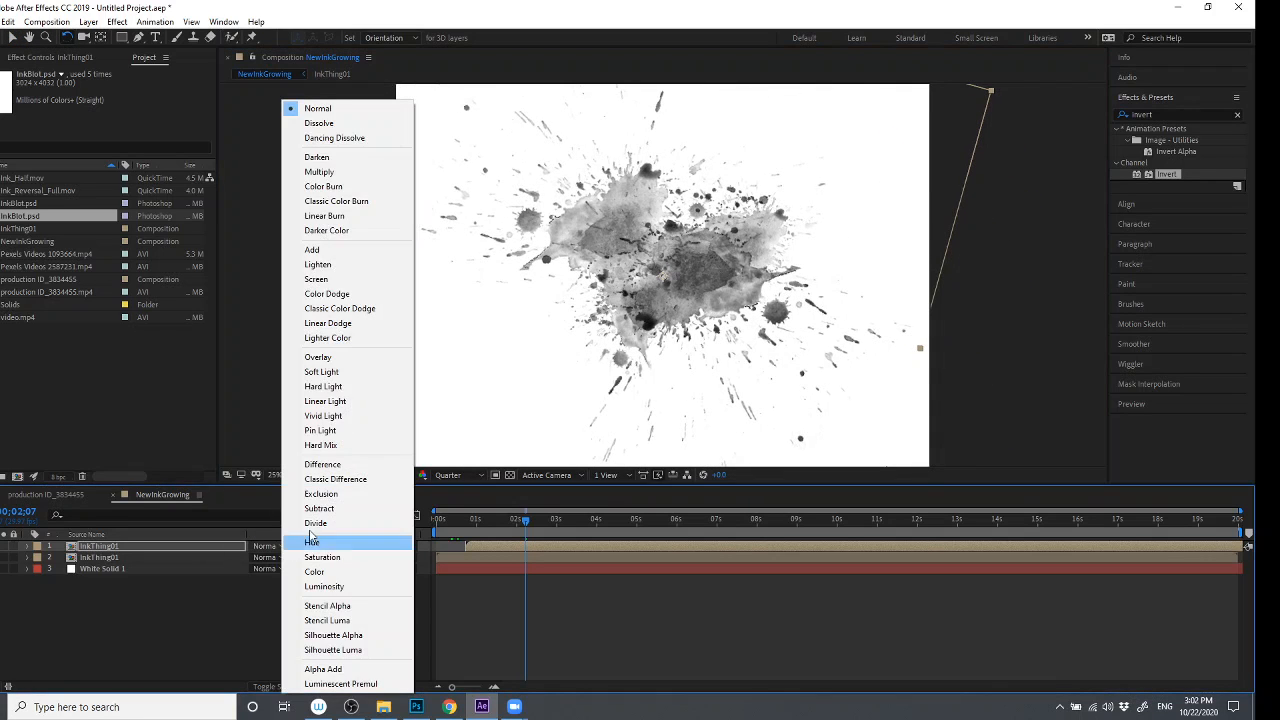
click(338, 172)
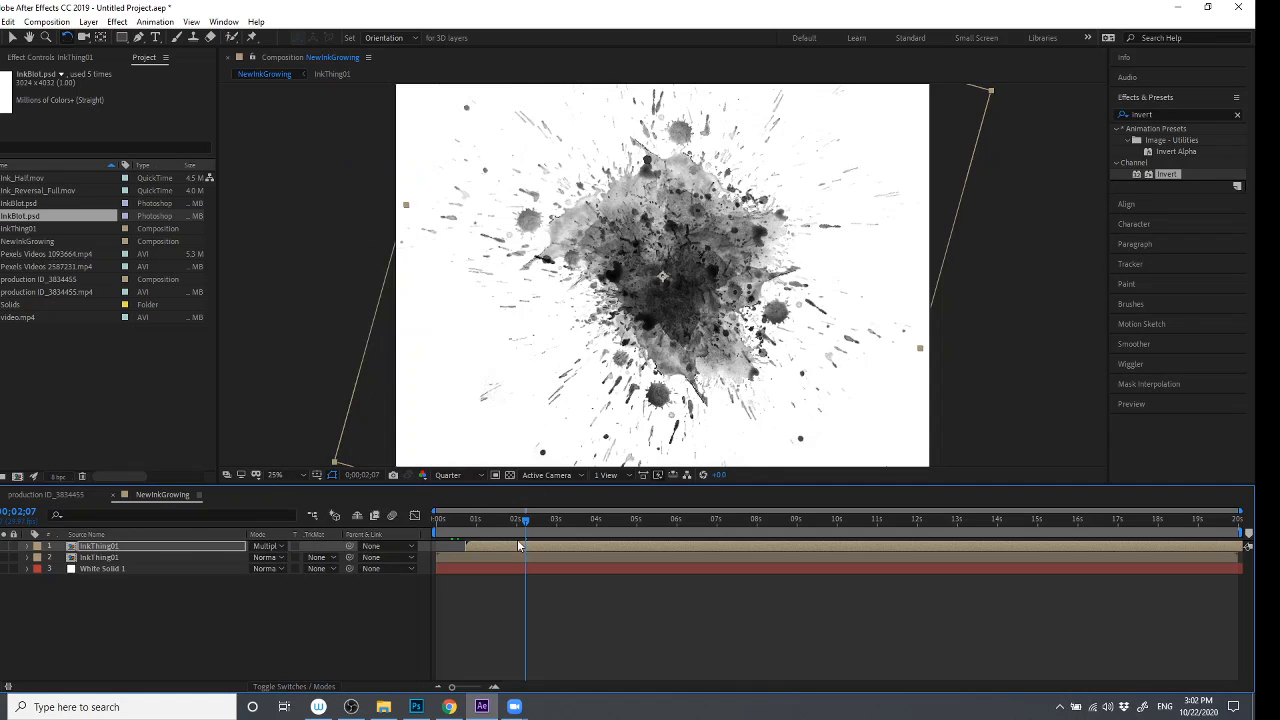
- Duplicate the rotated InkThing01 layer at 0;00;02;20 and rotate the new copy another quarter turn counter-clockwise
click(143, 567)
click(141, 556)
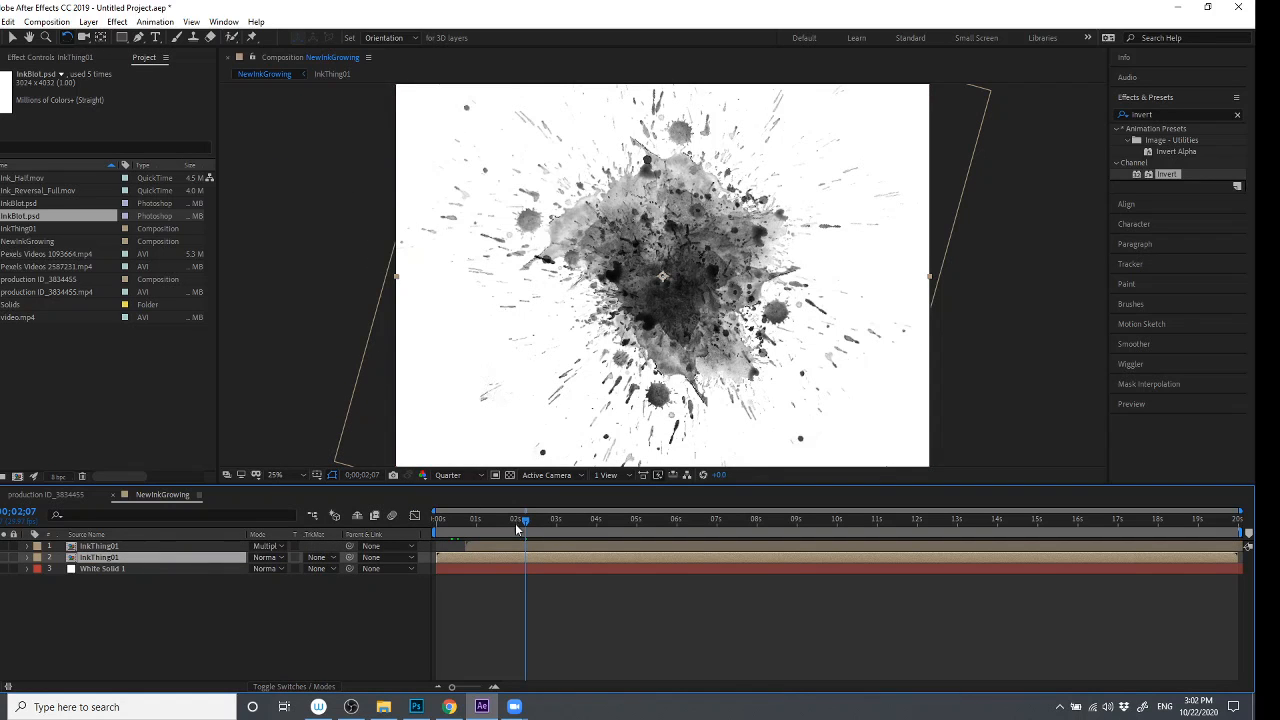
mouse_move(531, 519)
mouse_down()
mouse_move(431, 513)
mouse_move(543, 519)
mouse_up()
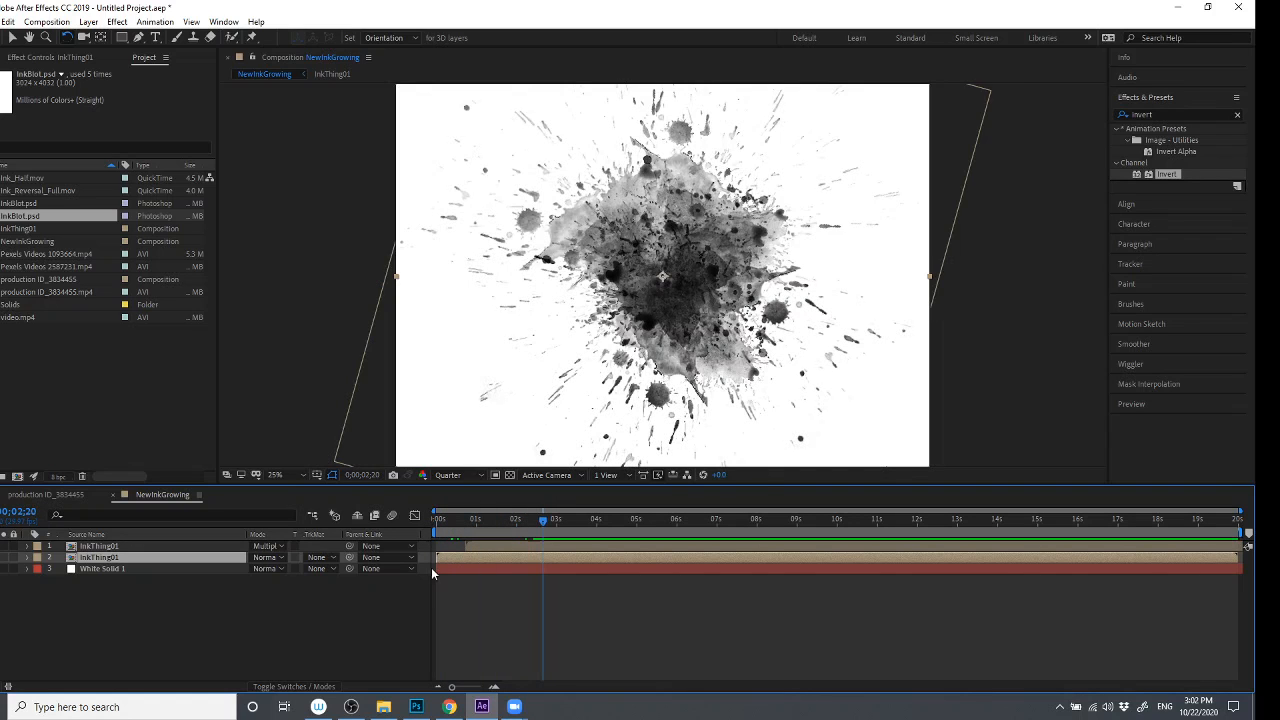
click(481, 543)
key(ctrl+d)
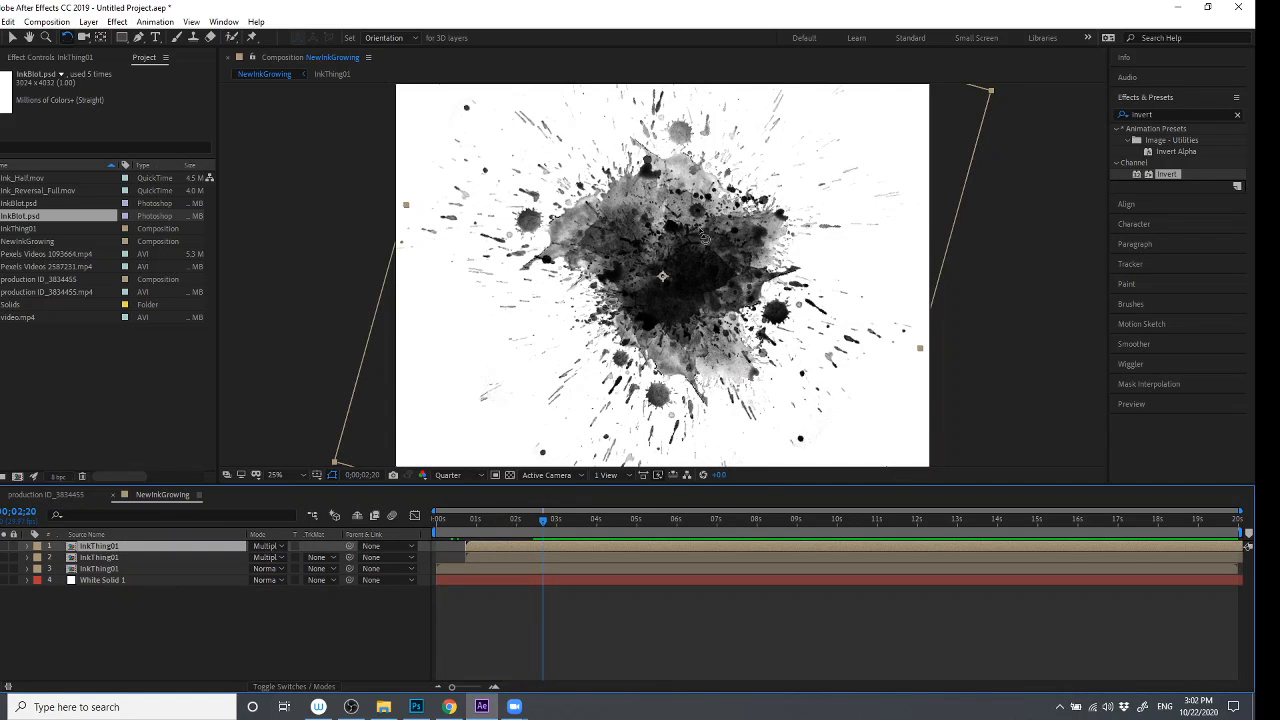
mouse_move(703, 237)
mouse_down()
mouse_move(650, 215)
mouse_move(530, 328)
mouse_move(600, 410)
mouse_move(563, 295)
mouse_up()
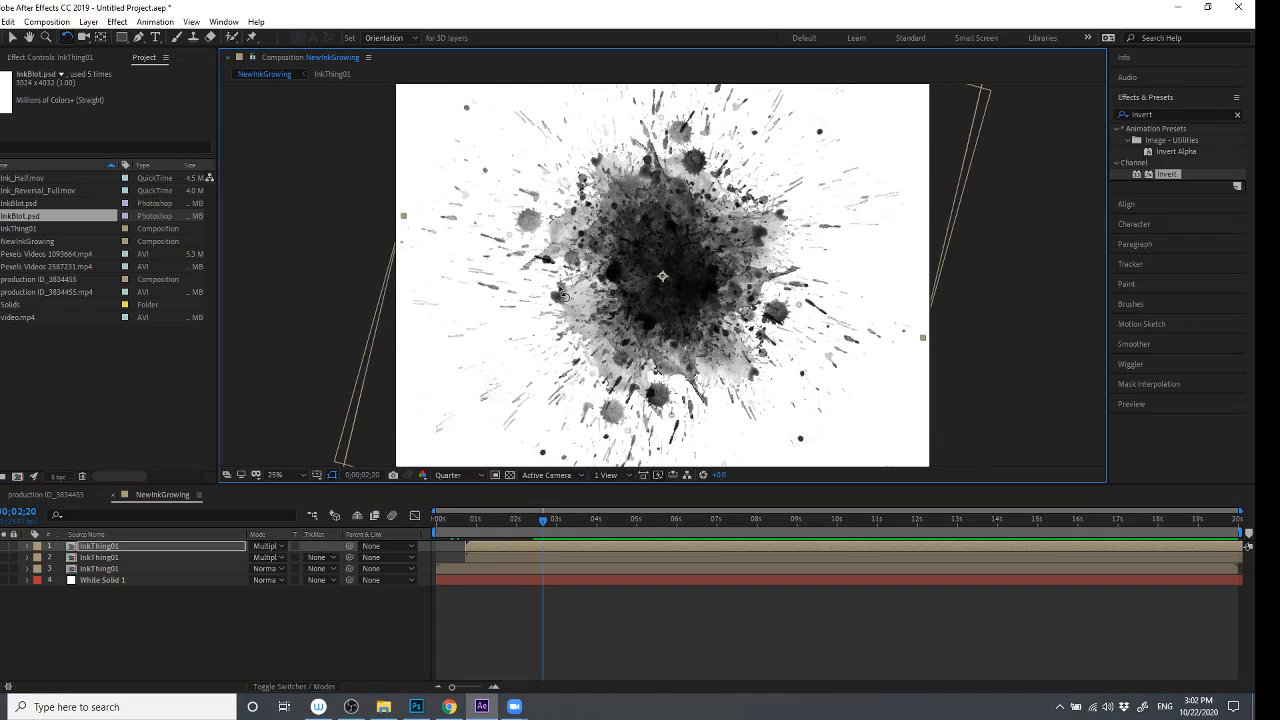
- Delay the newest InkThing01 copy to start at about 1 second and move it to the lower left of the ink cluster
click(13, 37)
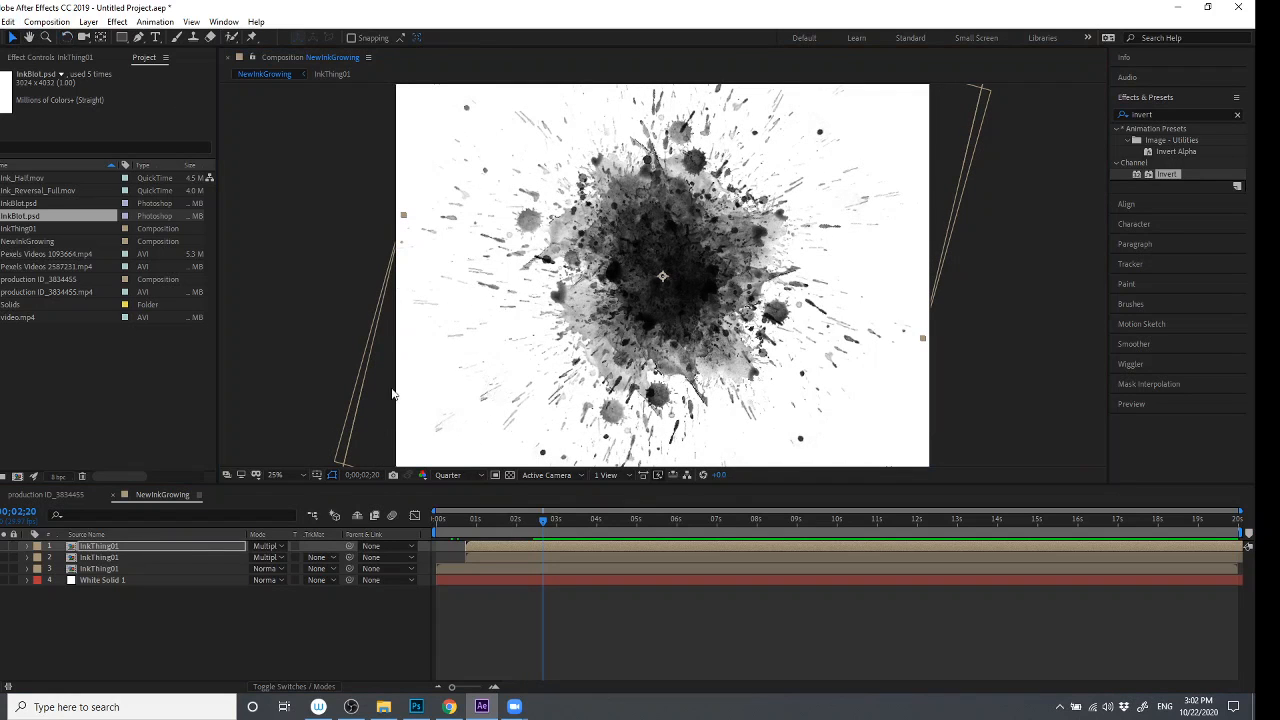
mouse_move(487, 543)
mouse_down()
mouse_move(501, 549)
mouse_move(437, 517)
mouse_move(513, 520)
mouse_up()
click(562, 344)
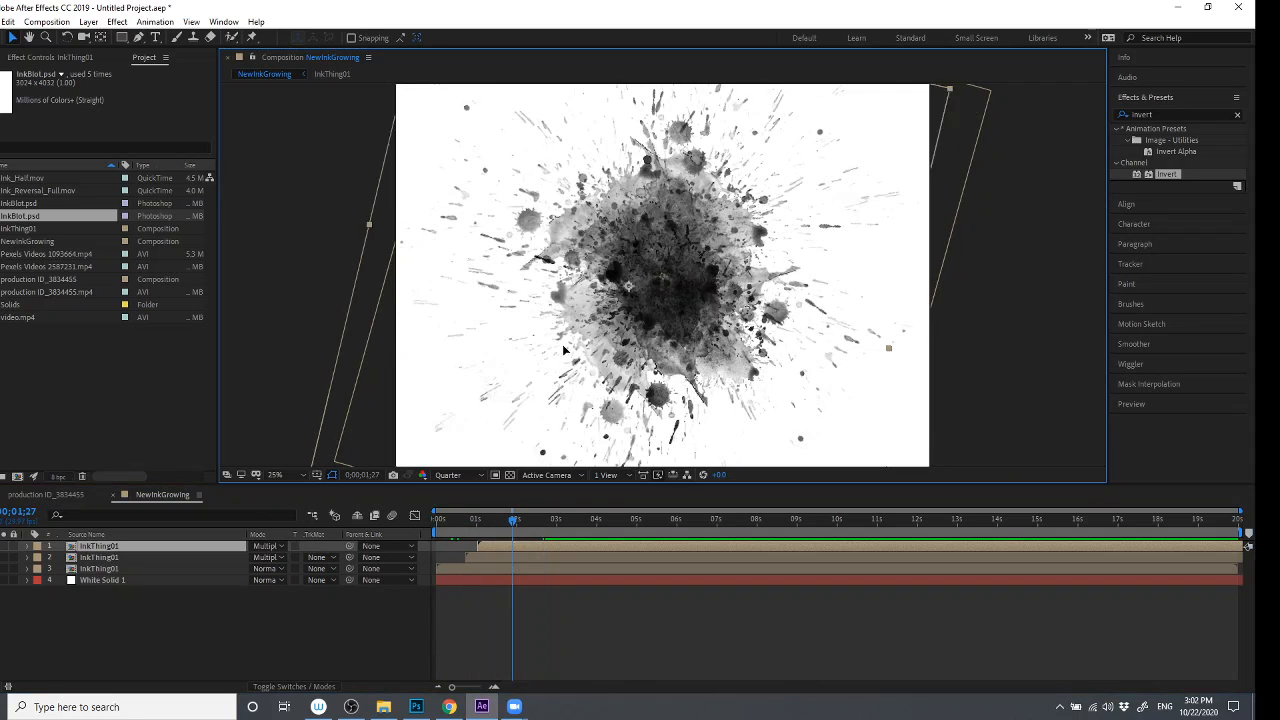
drag(609, 285, 551, 331)
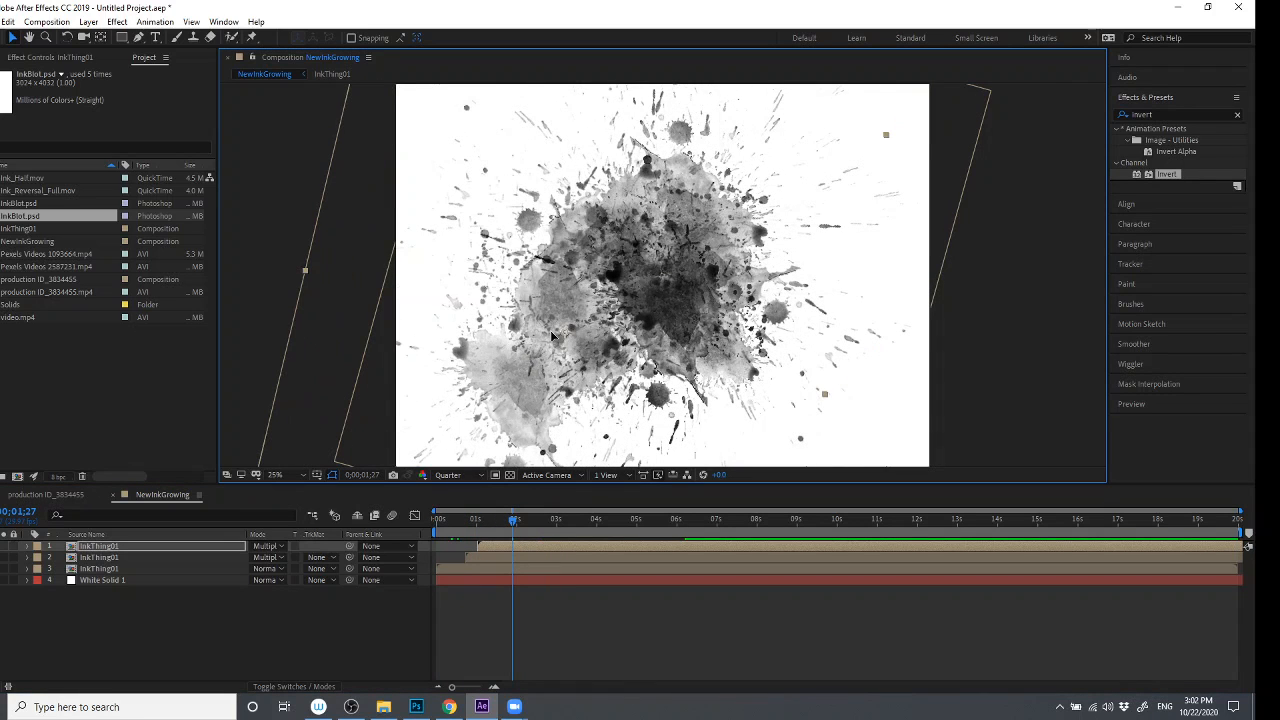
- Duplicate the top InkThing01 layer to start at about 1.5 seconds, offset to the right and rotated just over a quarter turn counter-clockwise
mouse_move(521, 512)
mouse_down()
mouse_move(443, 518)
mouse_move(555, 532)
mouse_move(603, 522)
mouse_move(534, 522)
mouse_move(525, 547)
mouse_up()
key(ctrl+d)
drag(639, 264, 704, 277)
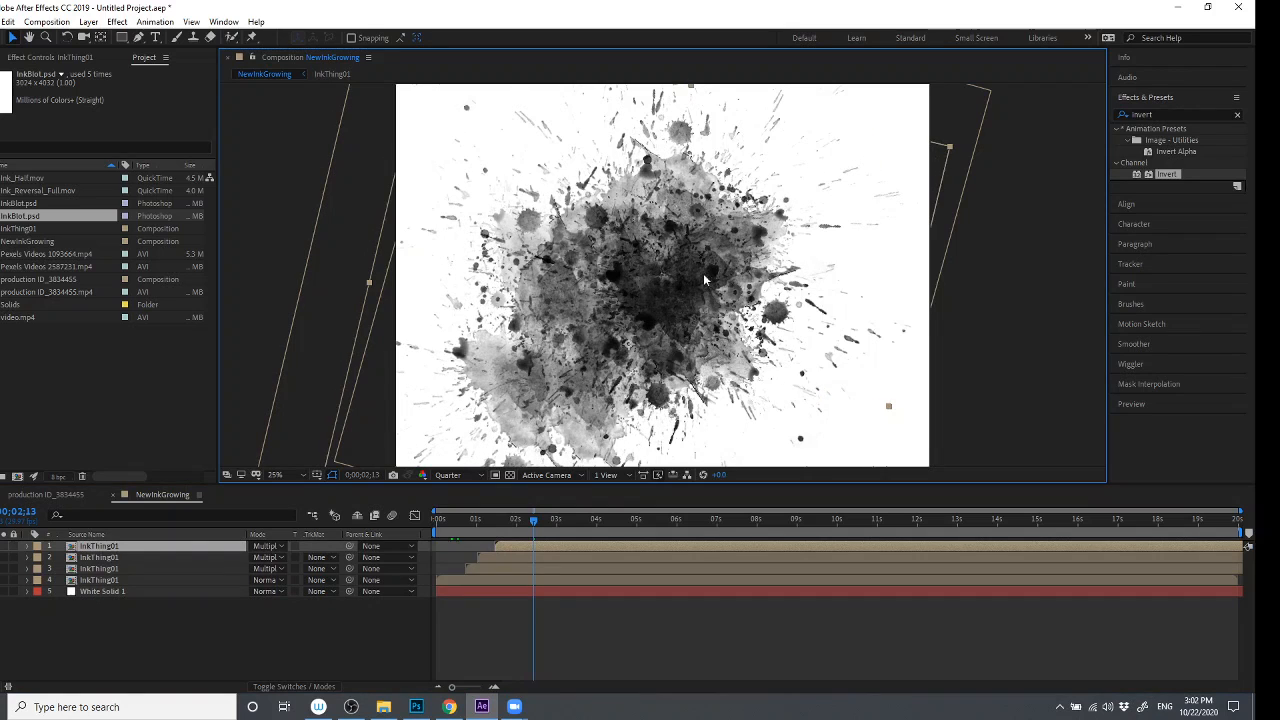
click(67, 37)
mouse_move(665, 190)
mouse_down()
mouse_move(566, 160)
mouse_move(498, 160)
mouse_move(427, 190)
mouse_move(363, 249)
mouse_move(327, 341)
mouse_up()
click(12, 37)
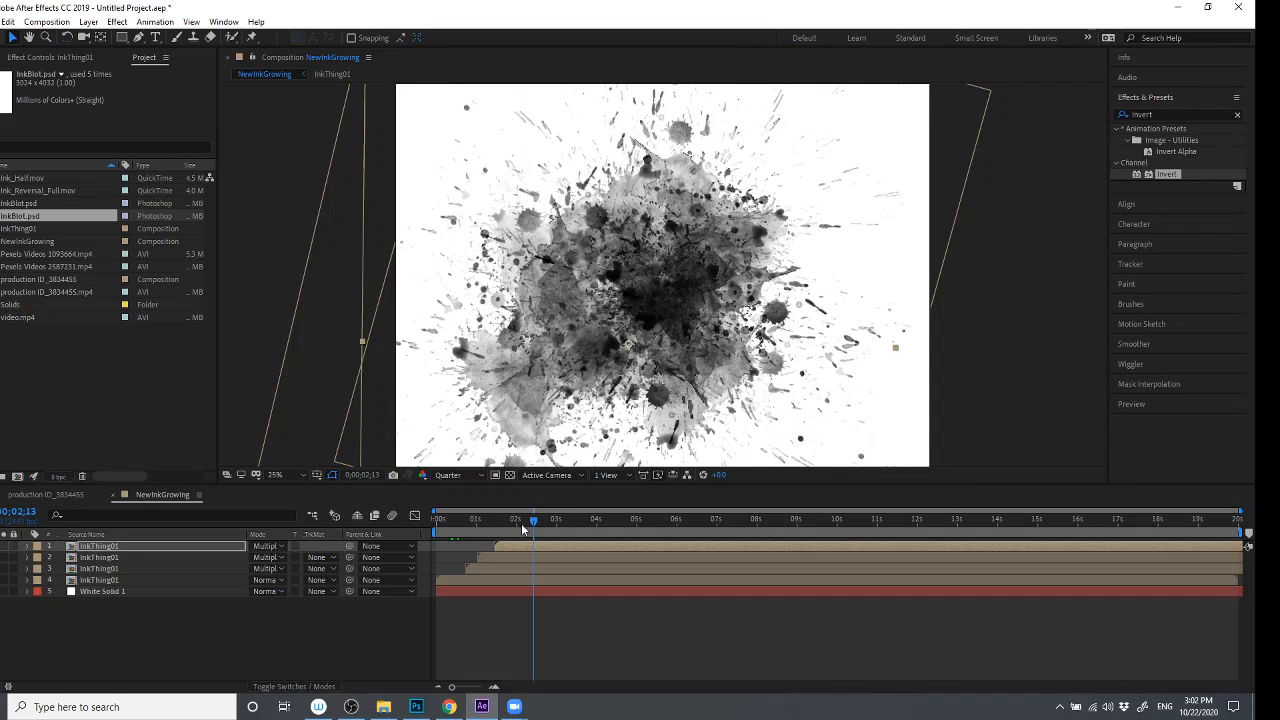
- Duplicate the rotated InkThing01 layer twice, spreading the copies to the cluster's upper left and upper right, starting at about 1.7 and 2 seconds
key(ctrl+d)
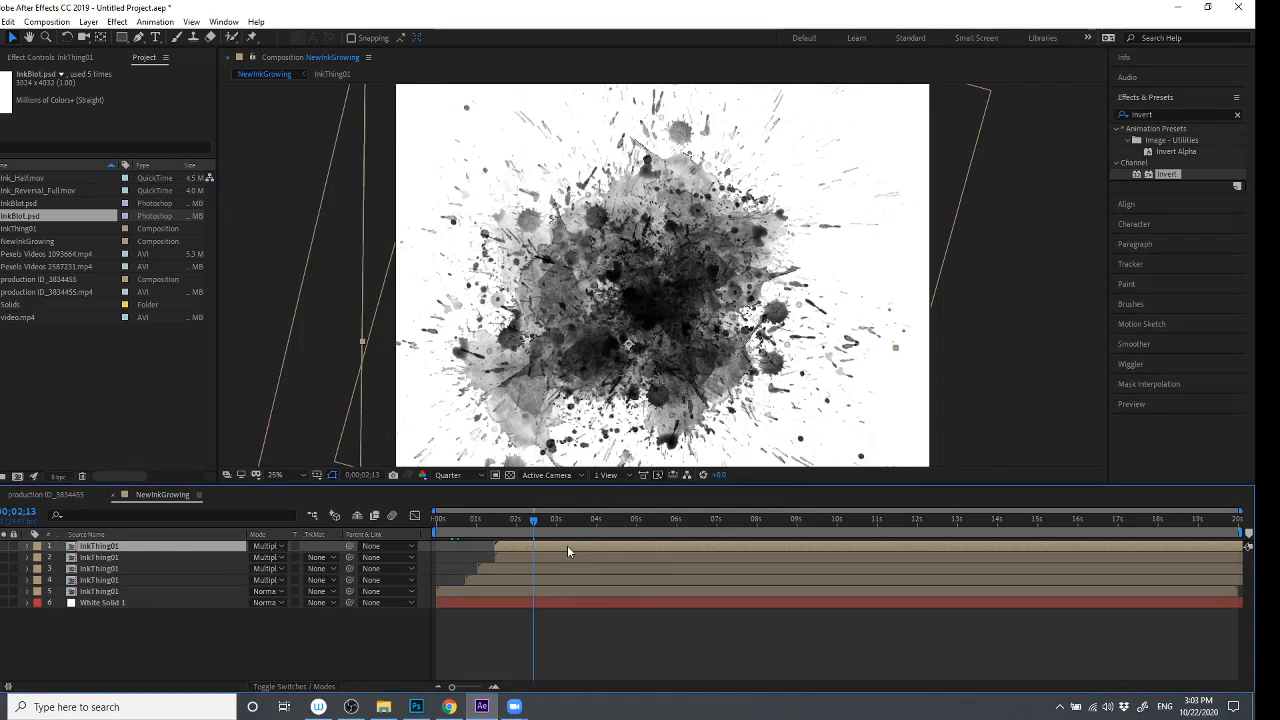
mouse_move(609, 338)
mouse_down()
mouse_move(558, 190)
mouse_move(558, 235)
mouse_move(824, 214)
mouse_move(781, 215)
mouse_up()
key(ctrl+d)
click(530, 540)
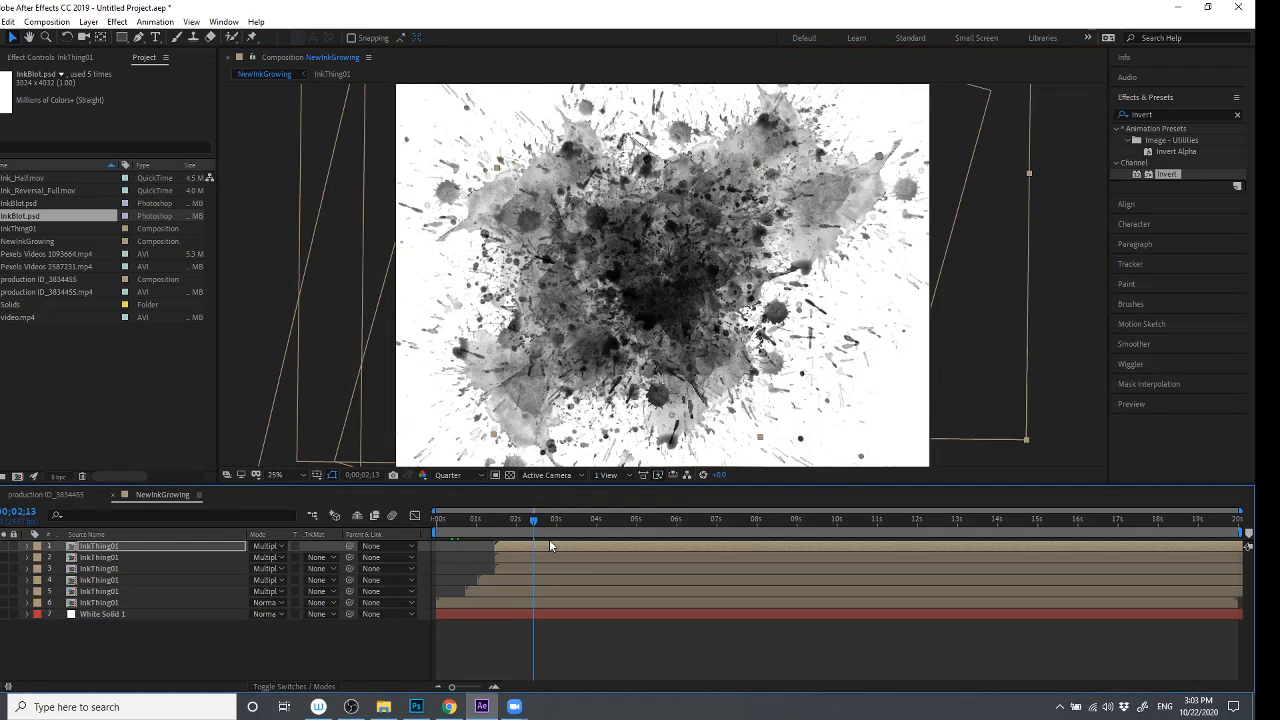
mouse_move(554, 543)
mouse_down()
mouse_move(560, 557)
mouse_move(458, 521)
mouse_move(560, 522)
mouse_move(447, 513)
mouse_move(565, 521)
mouse_up()
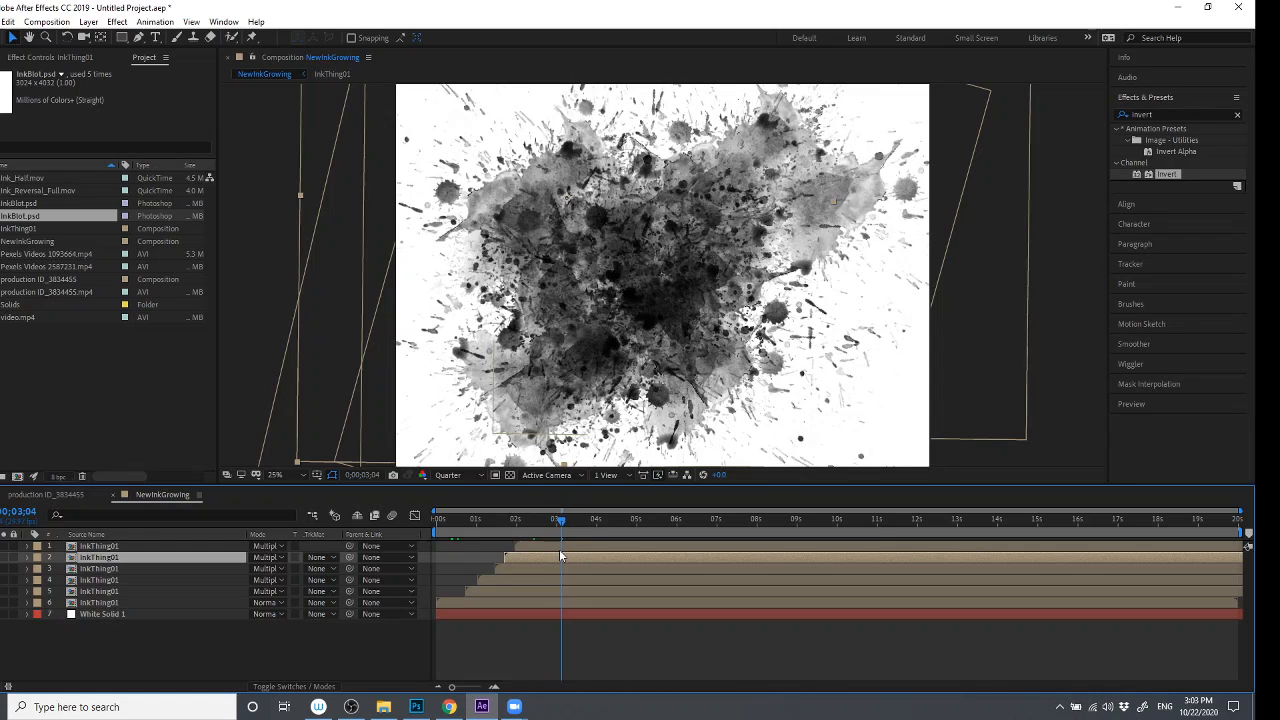
- Duplicate the second InkThing01 layer, delay the copy to about 2.1 seconds and move it to the lower right of the ink cluster
key(ctrl+d)
drag(554, 556, 571, 565)
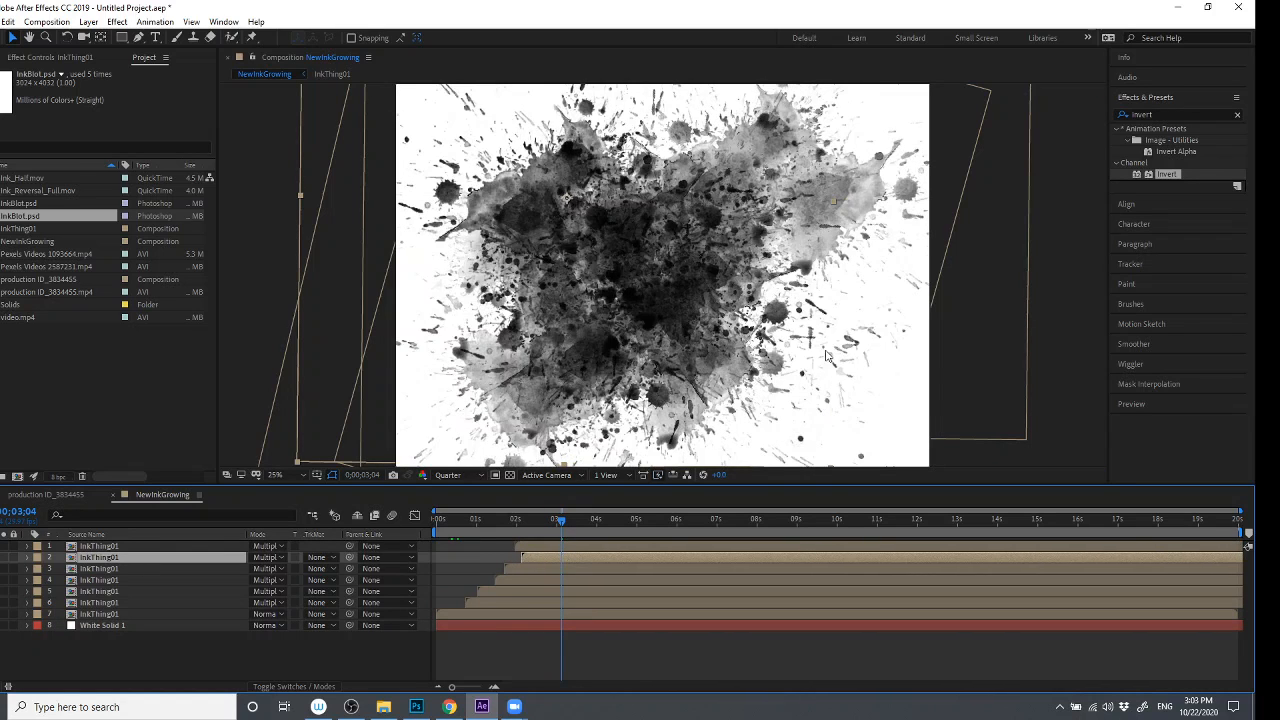
mouse_move(737, 269)
mouse_down()
mouse_move(800, 300)
mouse_move(848, 358)
mouse_move(933, 421)
mouse_up()
drag(819, 400, 790, 380)
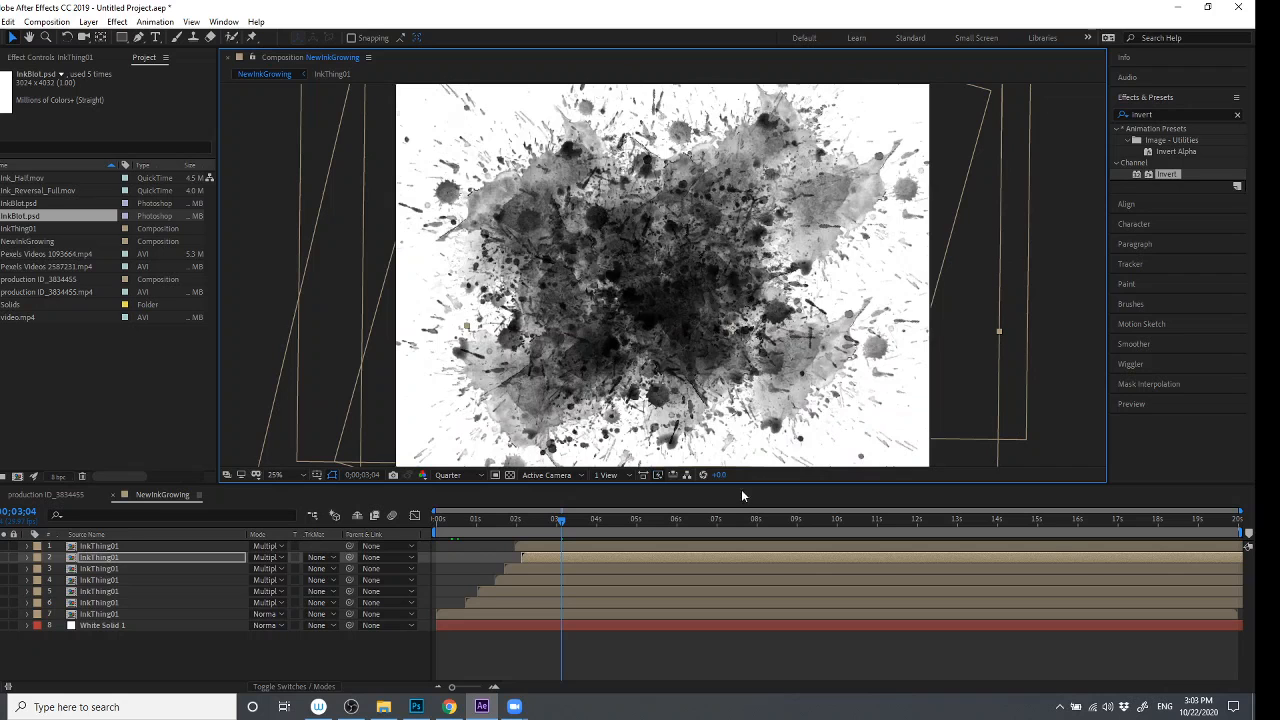
- Duplicate the lower-right InkThing01 copy, delay the duplicate to about 3 seconds and shift it toward the left side of the cluster
key(ctrl+d)
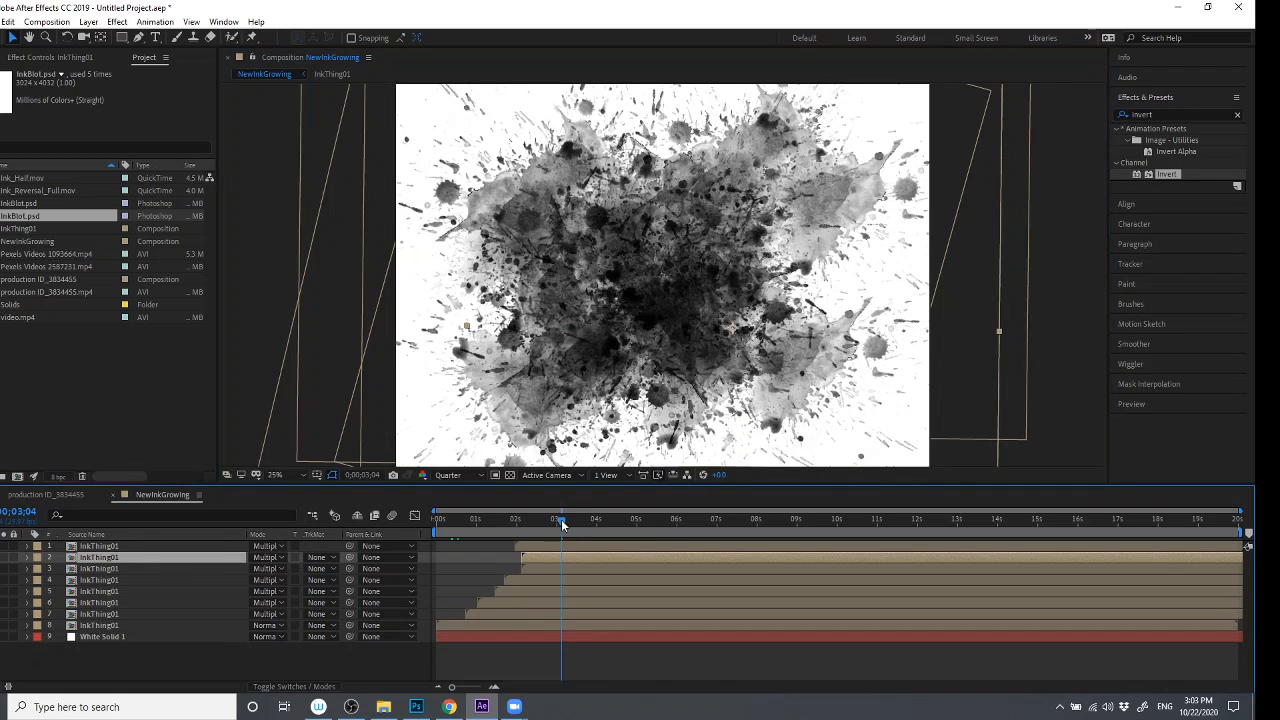
drag(577, 560, 611, 560)
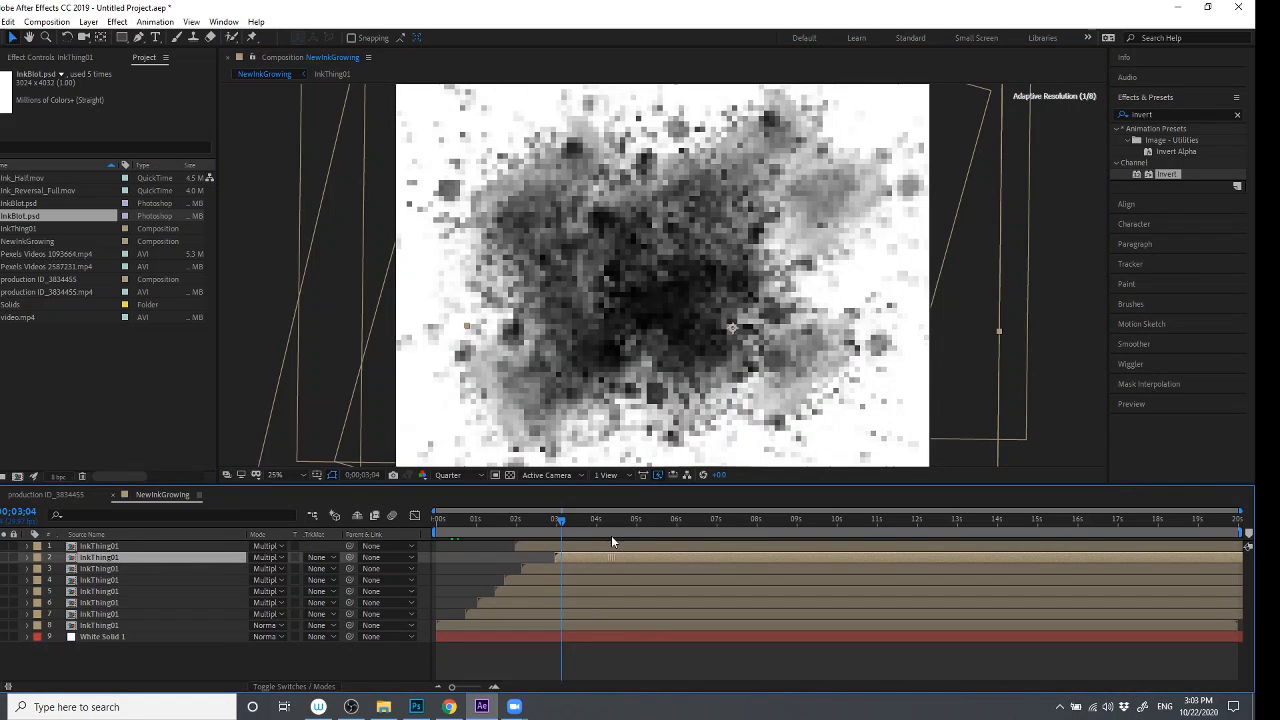
drag(892, 320, 799, 302)
drag(566, 521, 684, 544)
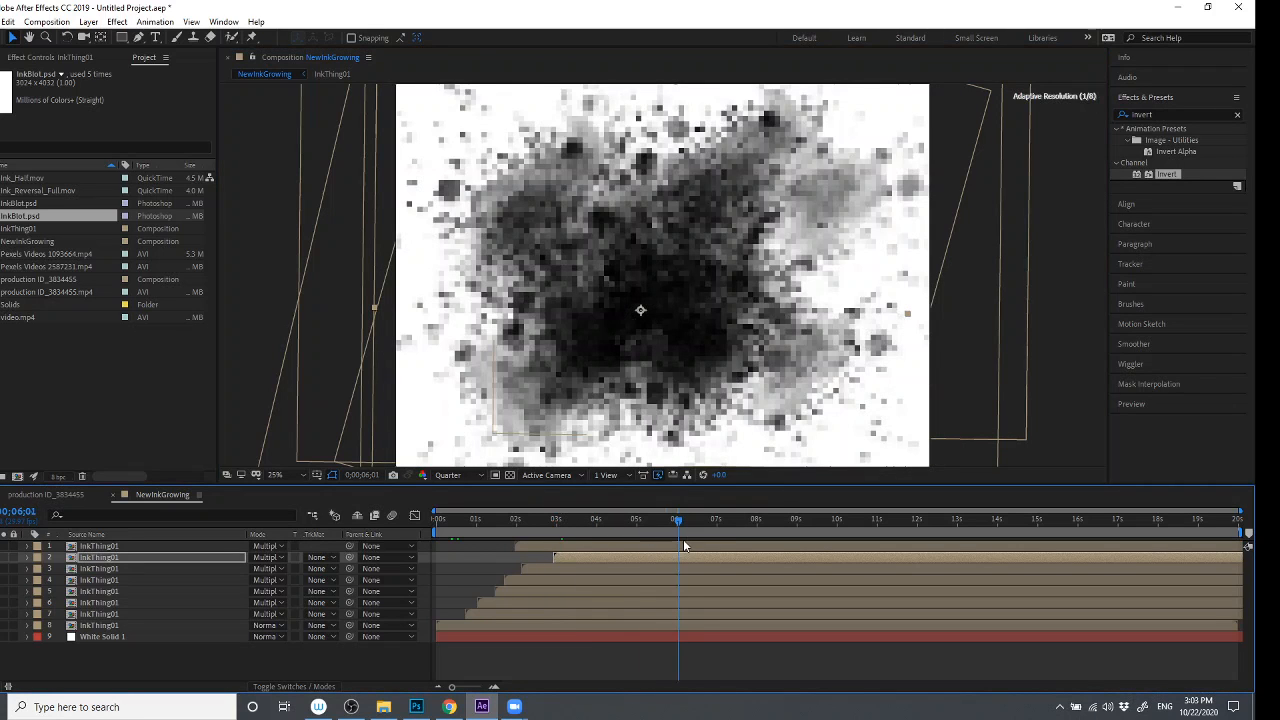
- Duplicate the 3-second InkThing01 layer again, then place the copy at the upper left of the frame and rotate it
mouse_move(612, 327)
mouse_down()
mouse_move(421, 407)
mouse_move(441, 409)
mouse_move(632, 170)
mouse_up()
key(ctrl+d)
click(67, 38)
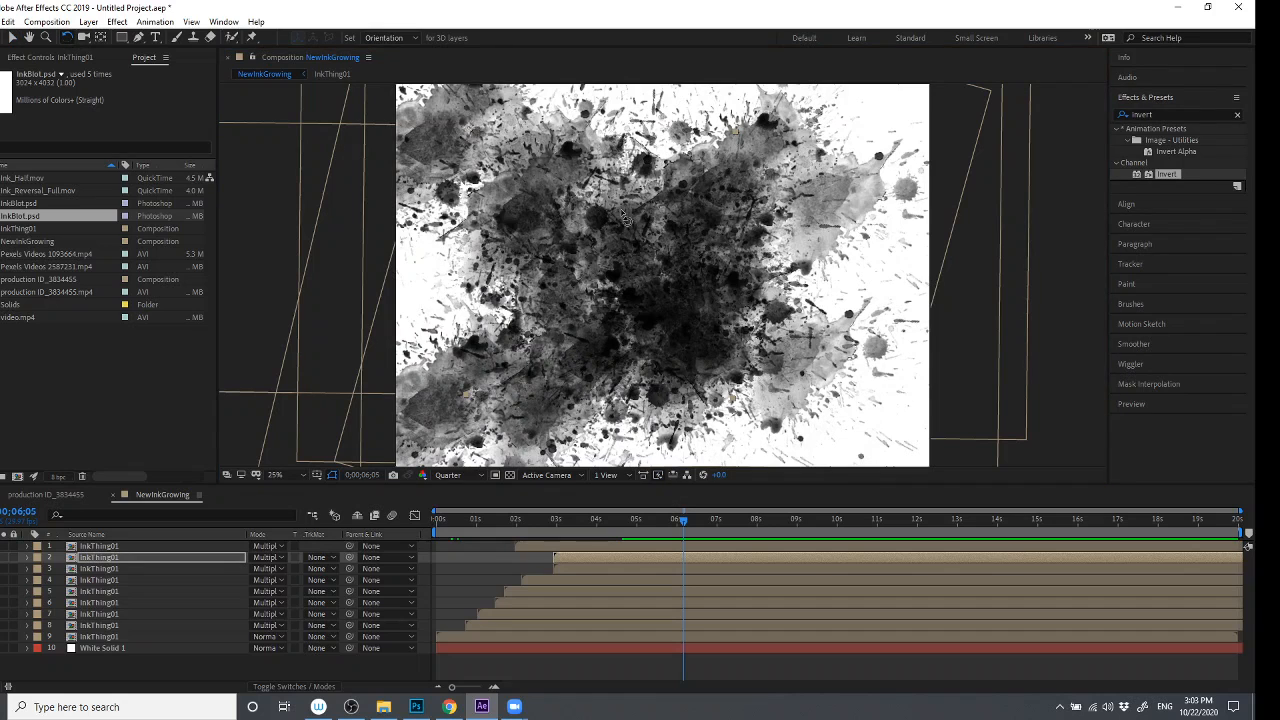
mouse_move(576, 290)
mouse_down()
mouse_move(500, 220)
mouse_move(142, 100)
mouse_up()
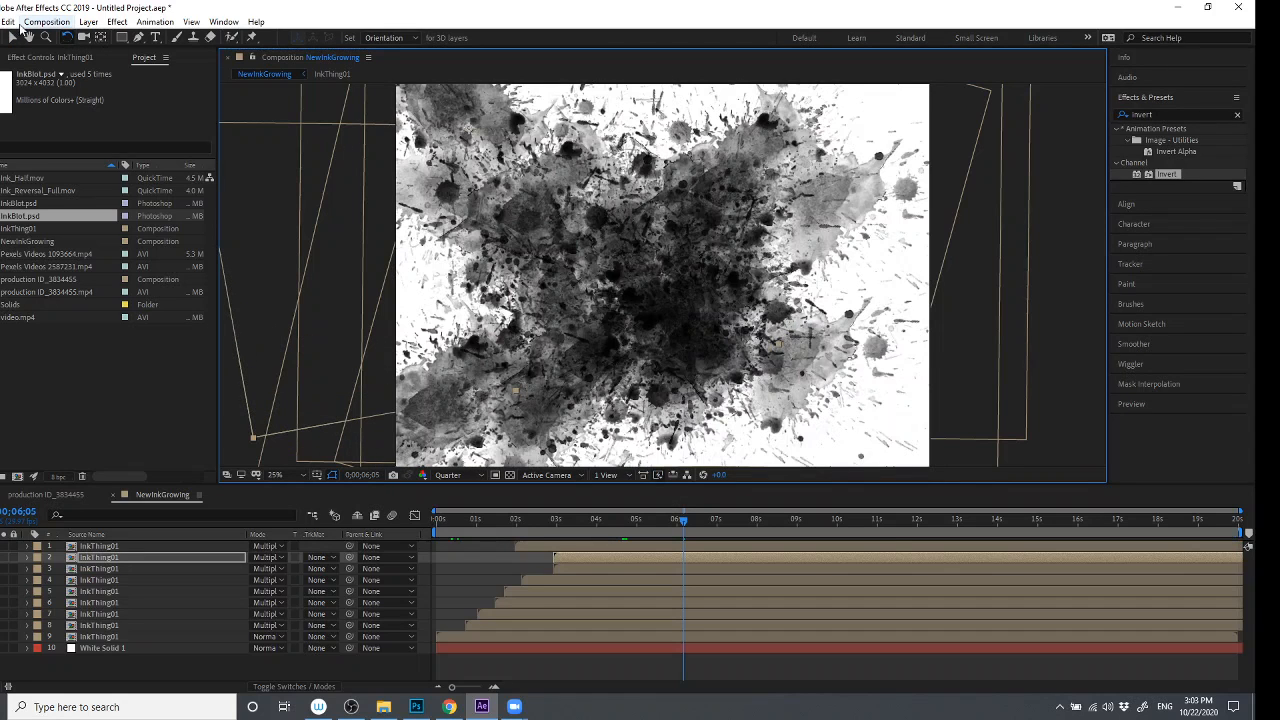
click(12, 37)
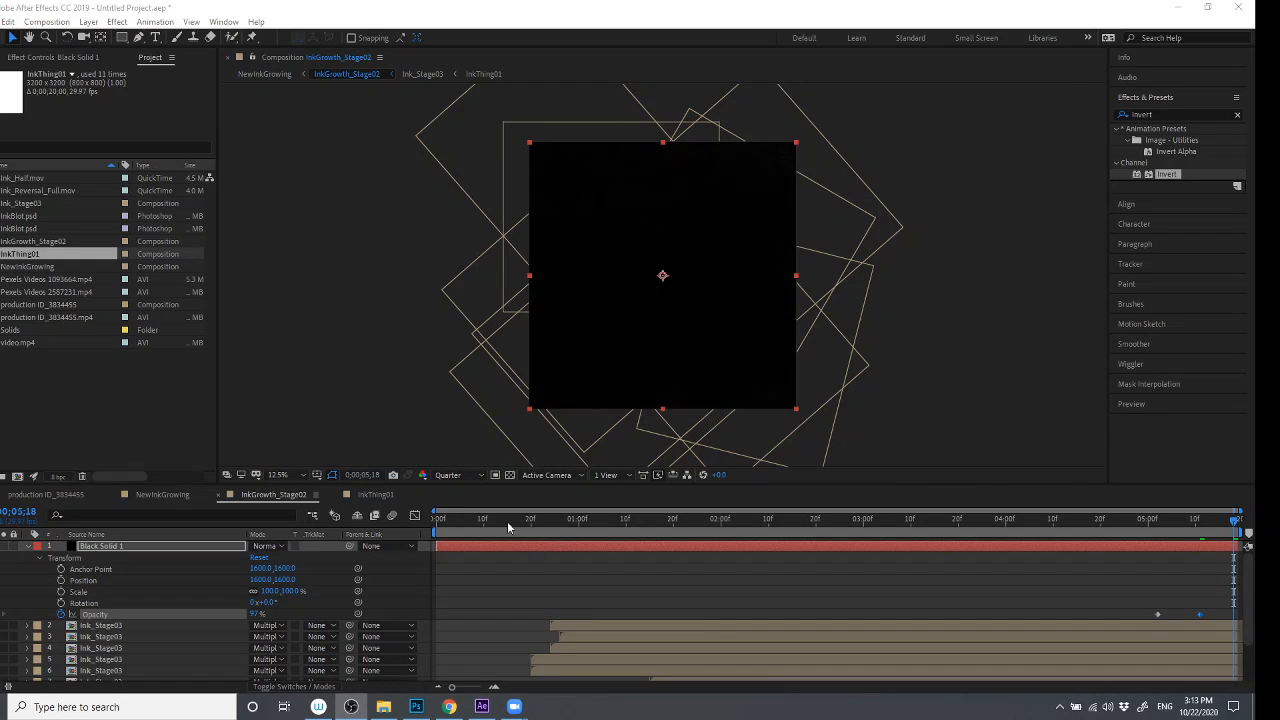
- Scrub InkGrowth_Stage02 from its start to about 0;00;04;28 to examine how the staggered Ink_Stage03 layers fill the frame
click(448, 533)
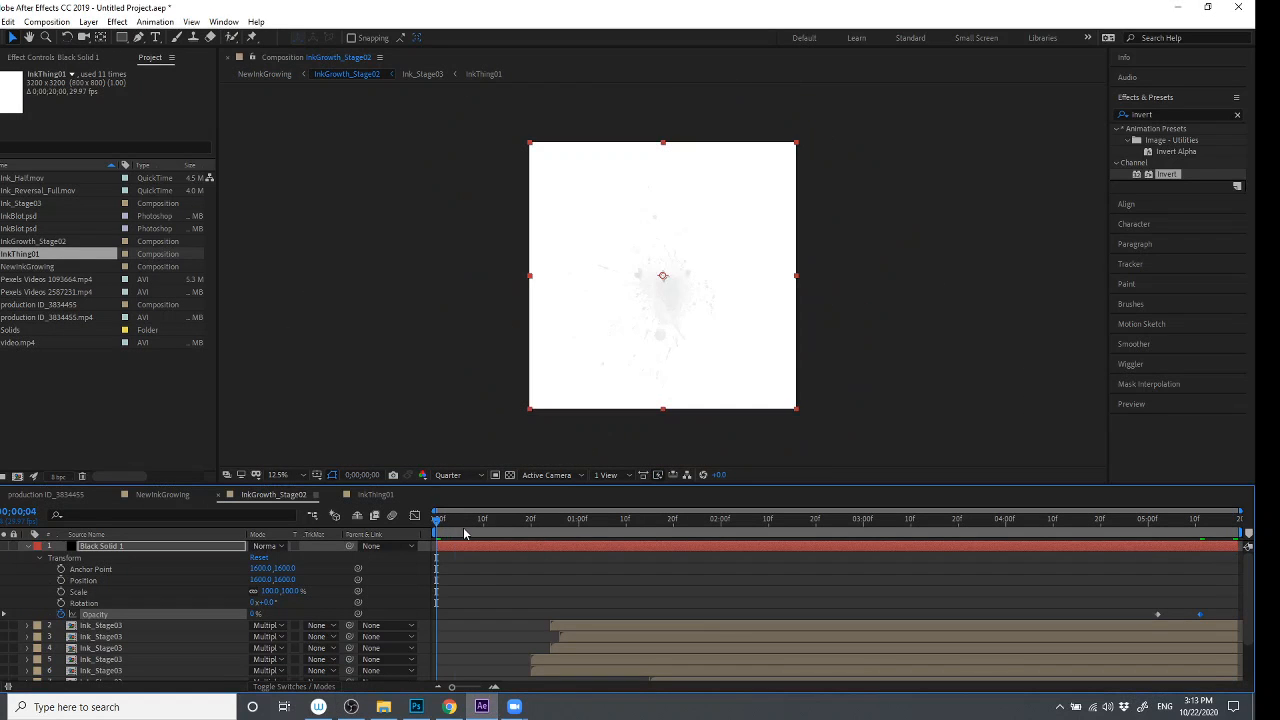
drag(466, 533, 487, 530)
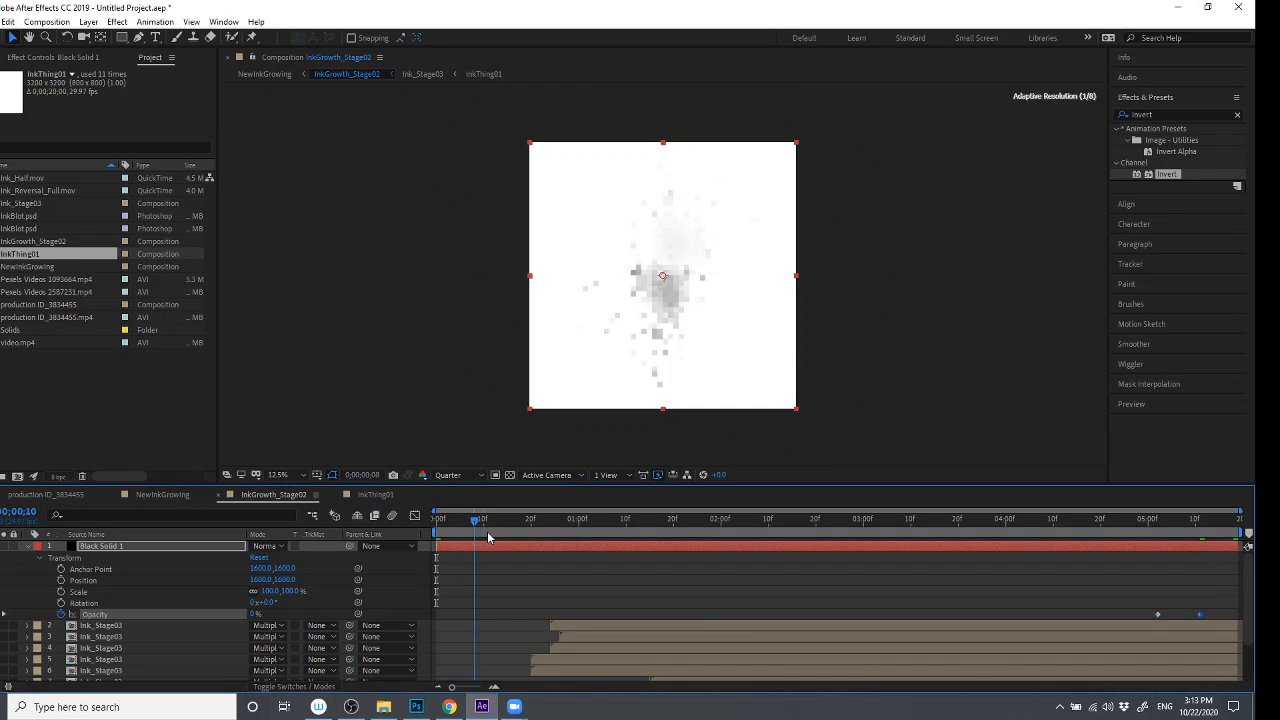
click(24, 547)
click(27, 547)
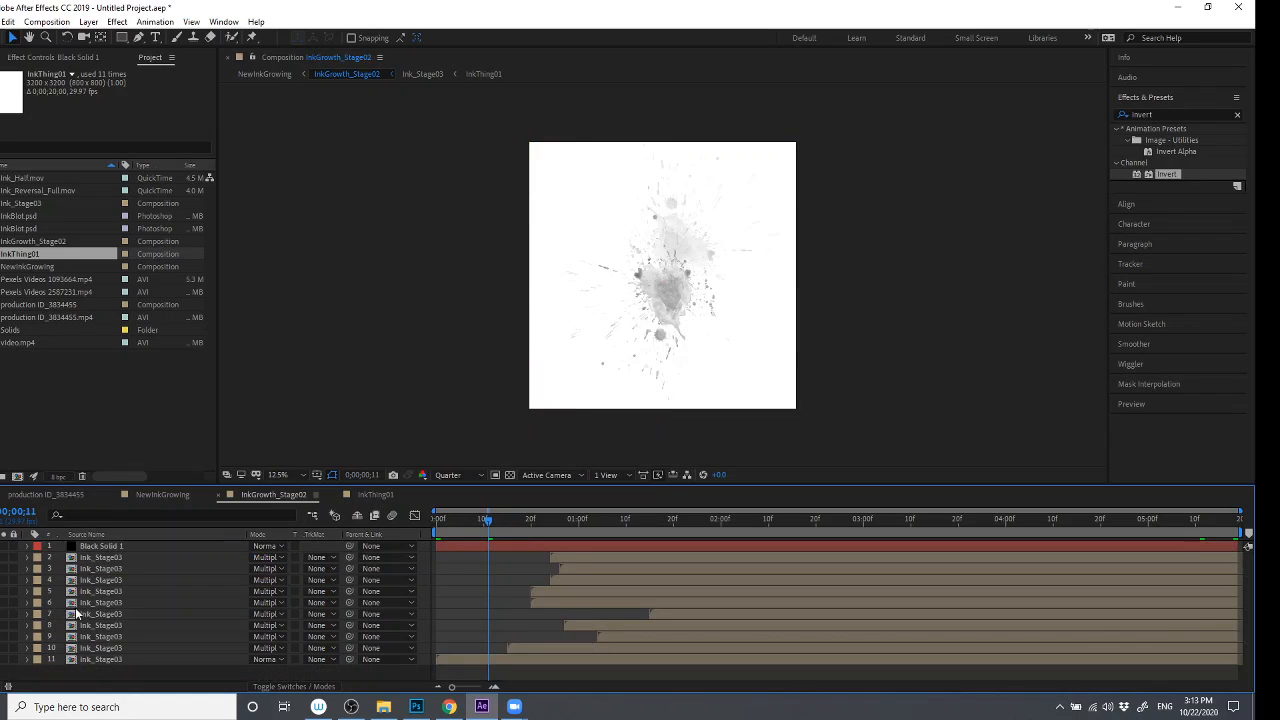
click(118, 660)
mouse_move(487, 530)
mouse_down()
mouse_move(445, 530)
mouse_move(473, 521)
mouse_move(579, 543)
mouse_up()
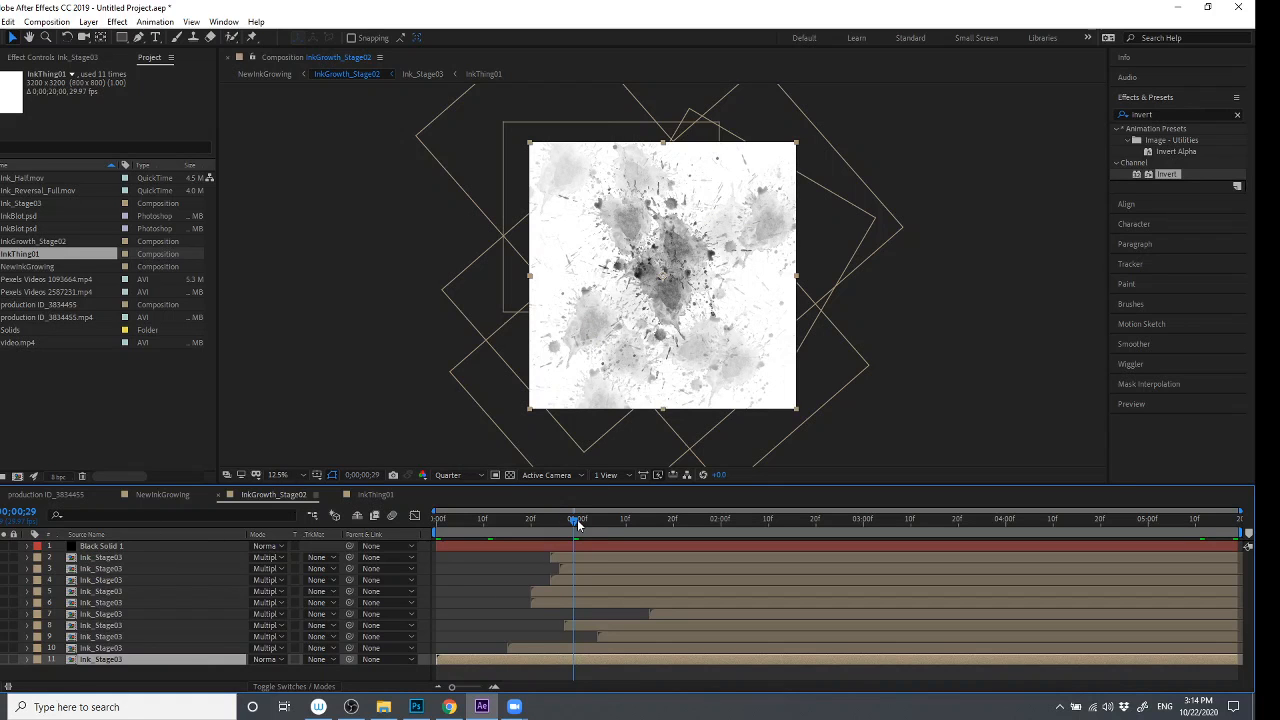
mouse_move(577, 524)
mouse_down()
mouse_move(789, 533)
mouse_move(727, 537)
mouse_move(788, 548)
mouse_move(668, 536)
mouse_move(859, 555)
mouse_move(685, 537)
mouse_move(981, 596)
mouse_move(1237, 605)
mouse_move(1105, 607)
mouse_move(1145, 611)
mouse_up()
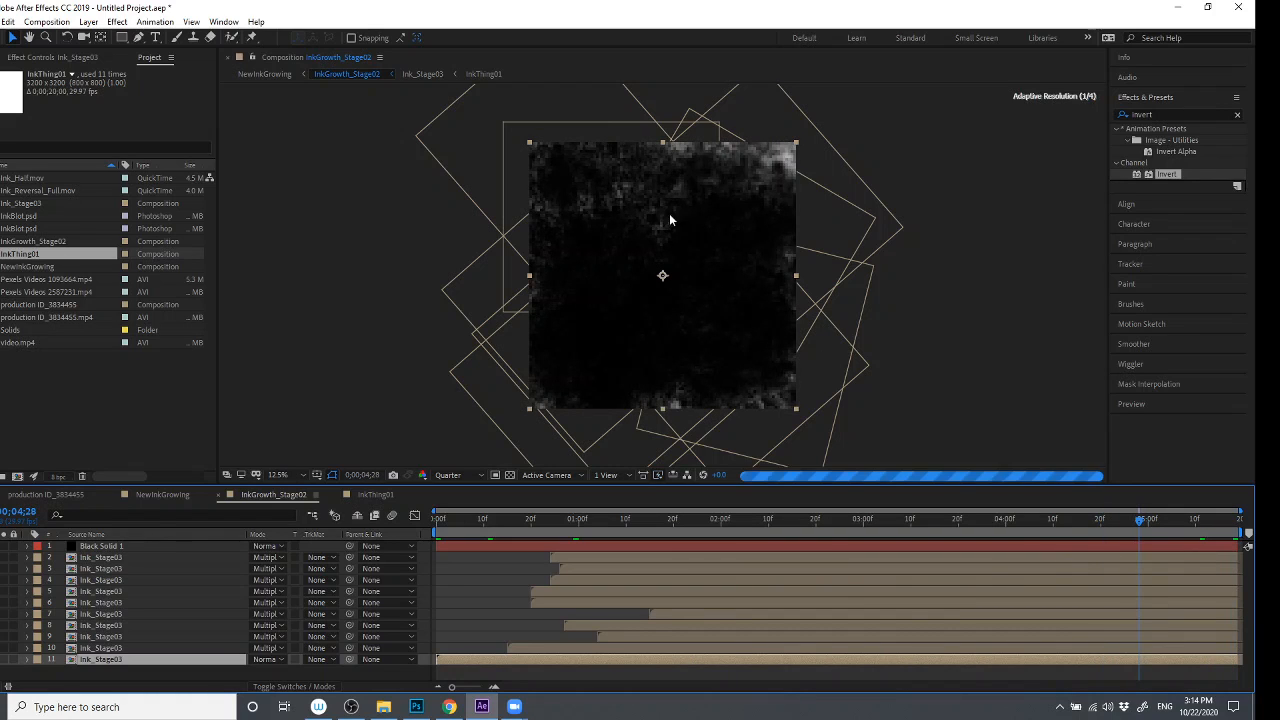
- Examine Black Solid 1's opacity keyframes and preview the fade near the end of InkGrowth_Stage02
click(118, 547)
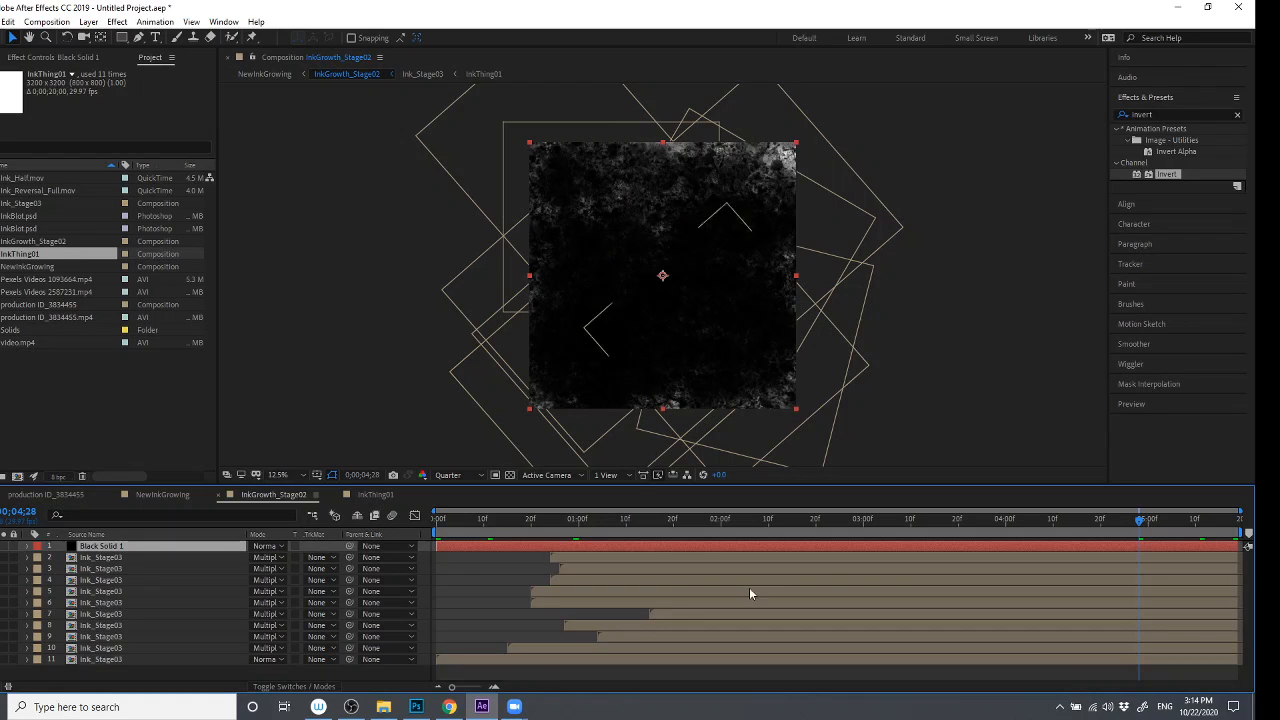
click(27, 547)
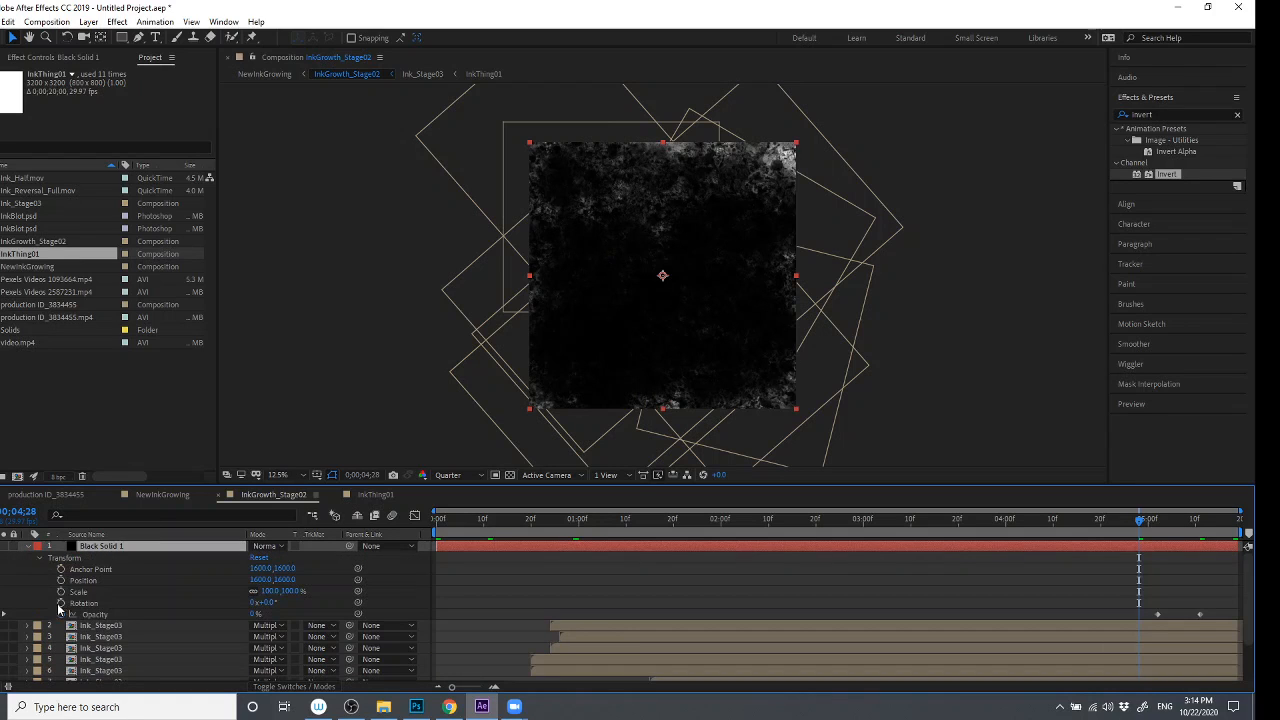
click(98, 617)
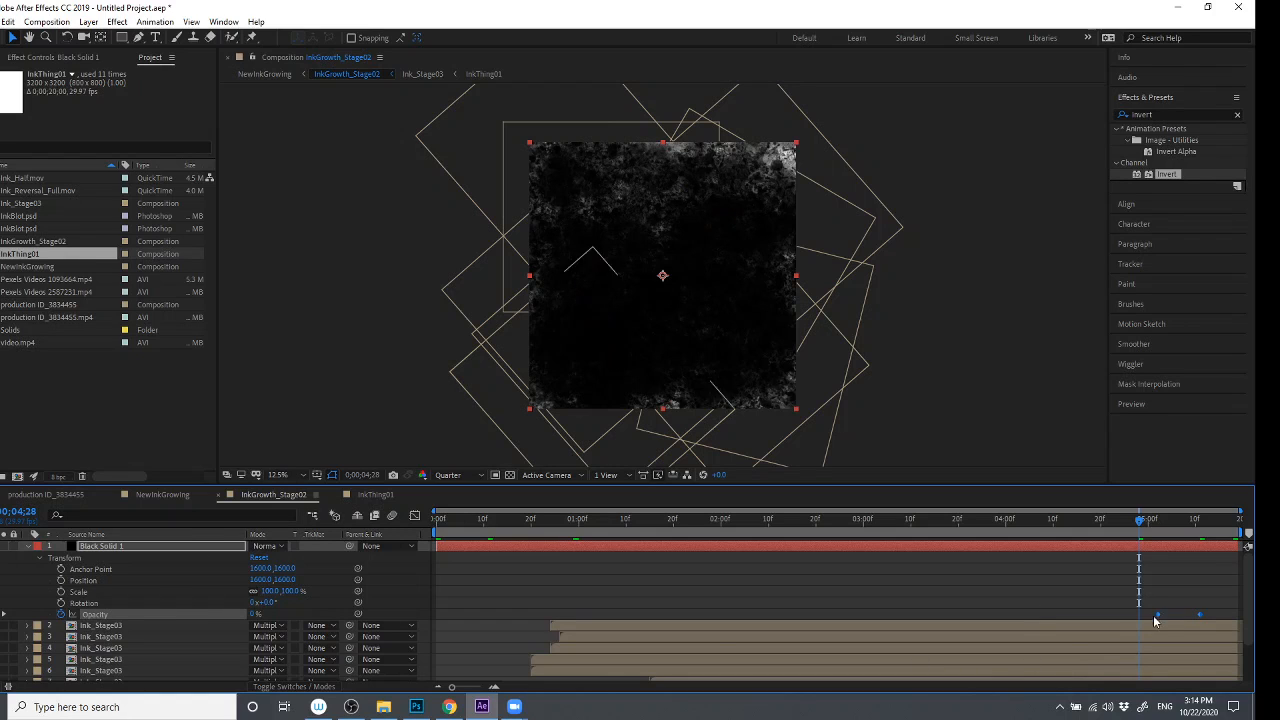
key(space)
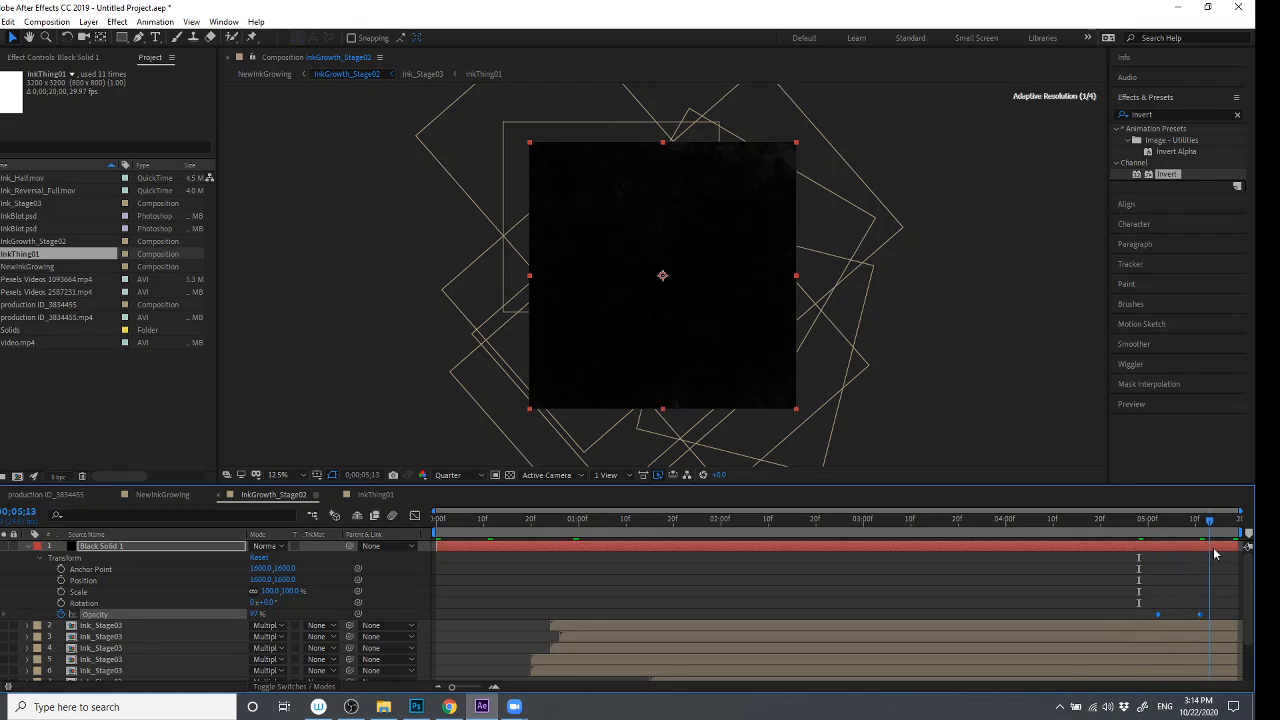
click(28, 547)
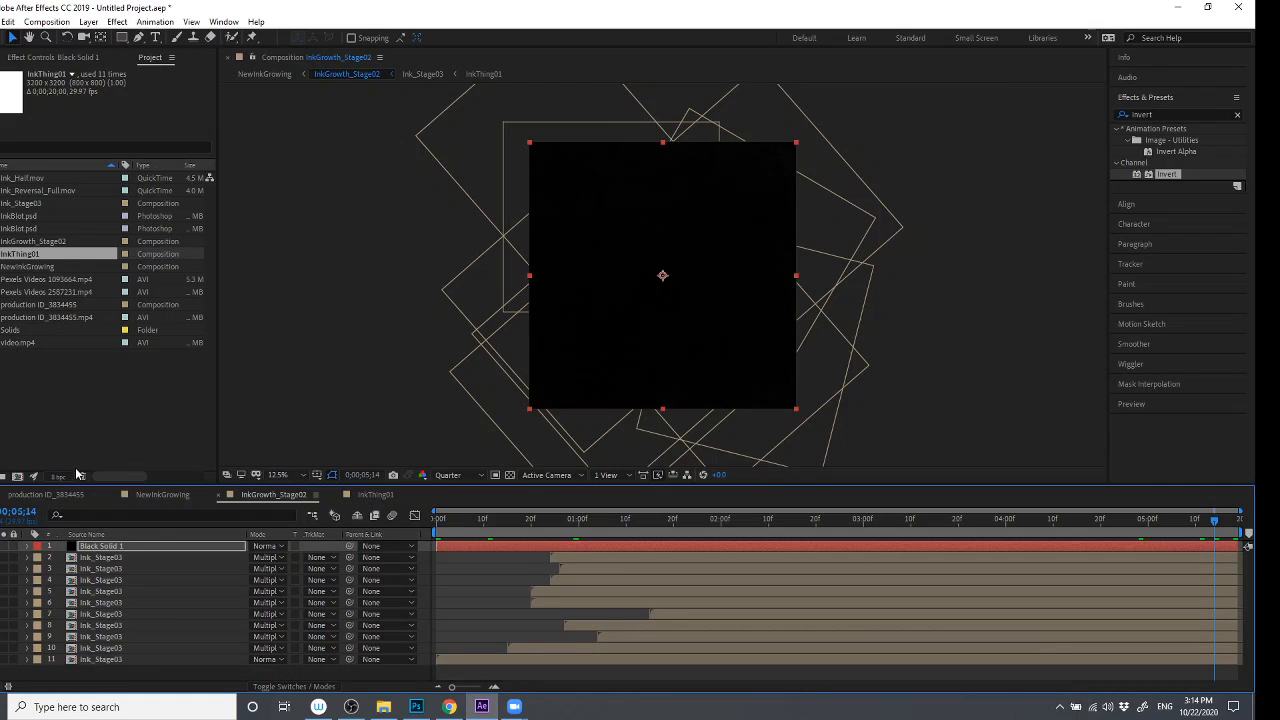
- Compare the NewInkGrowing composition with the InkGrowth_Stage02 composition nested inside it
click(75, 474)
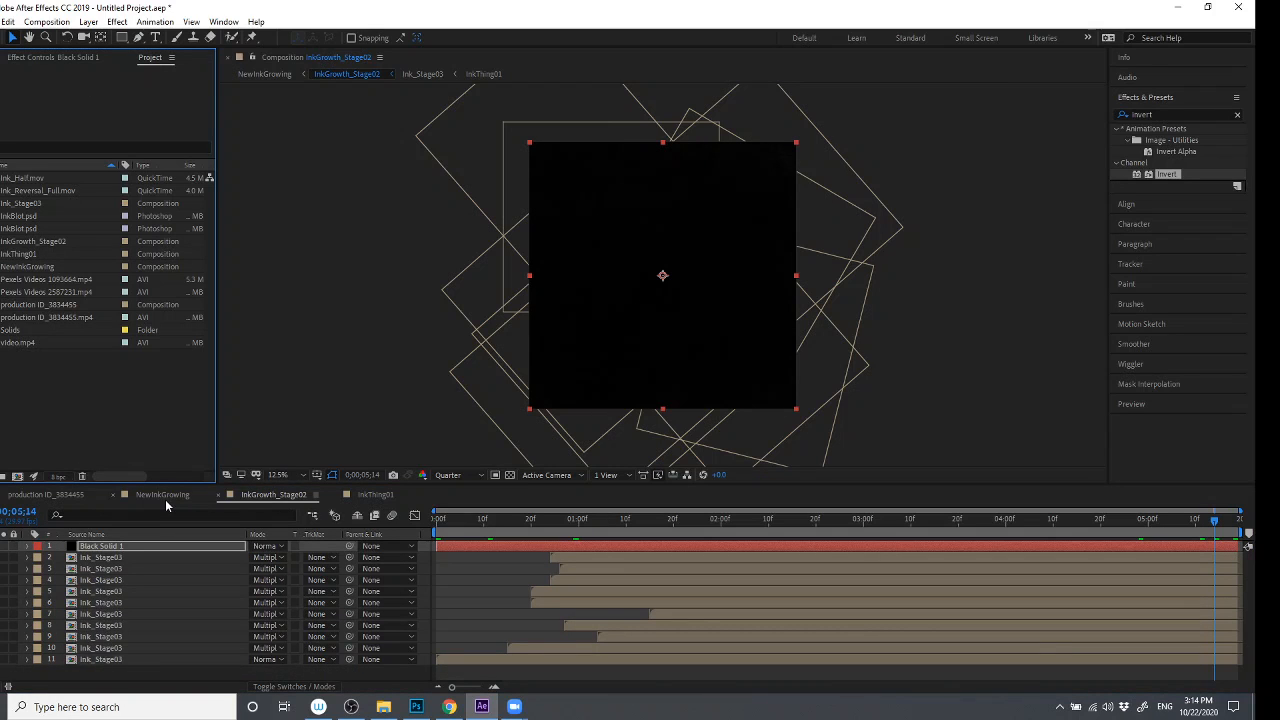
click(163, 496)
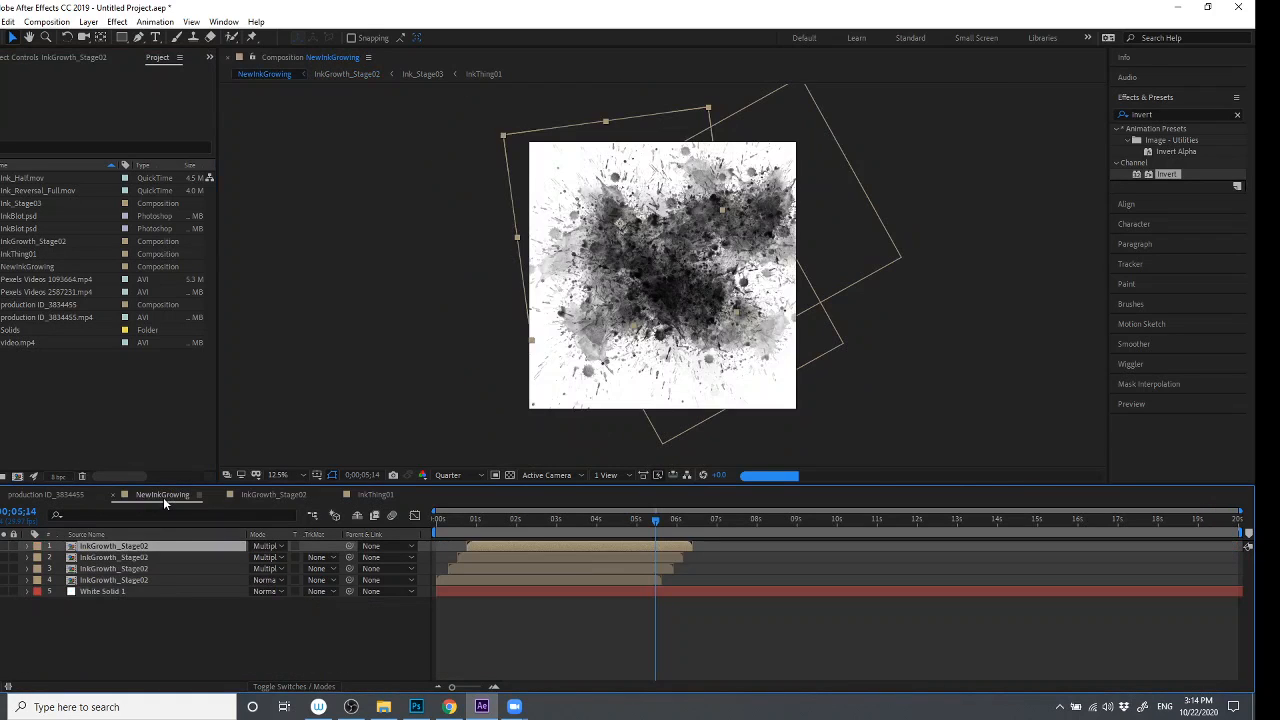
click(275, 495)
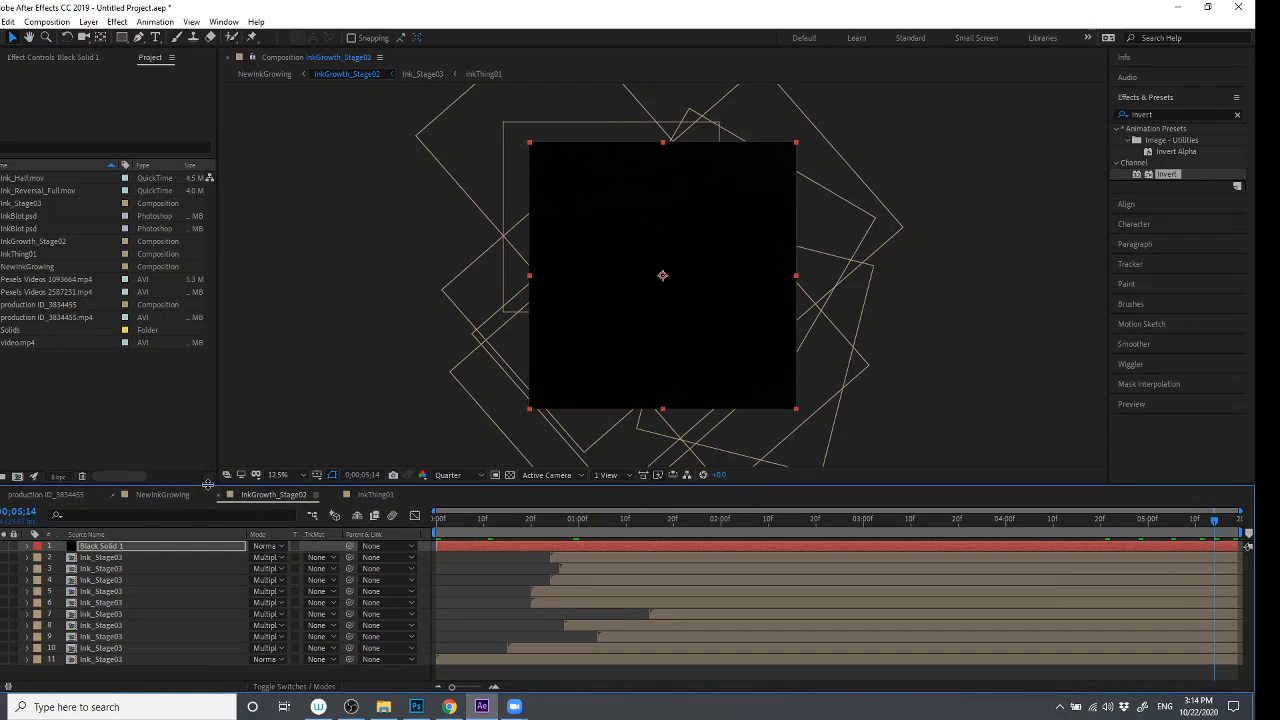
click(175, 496)
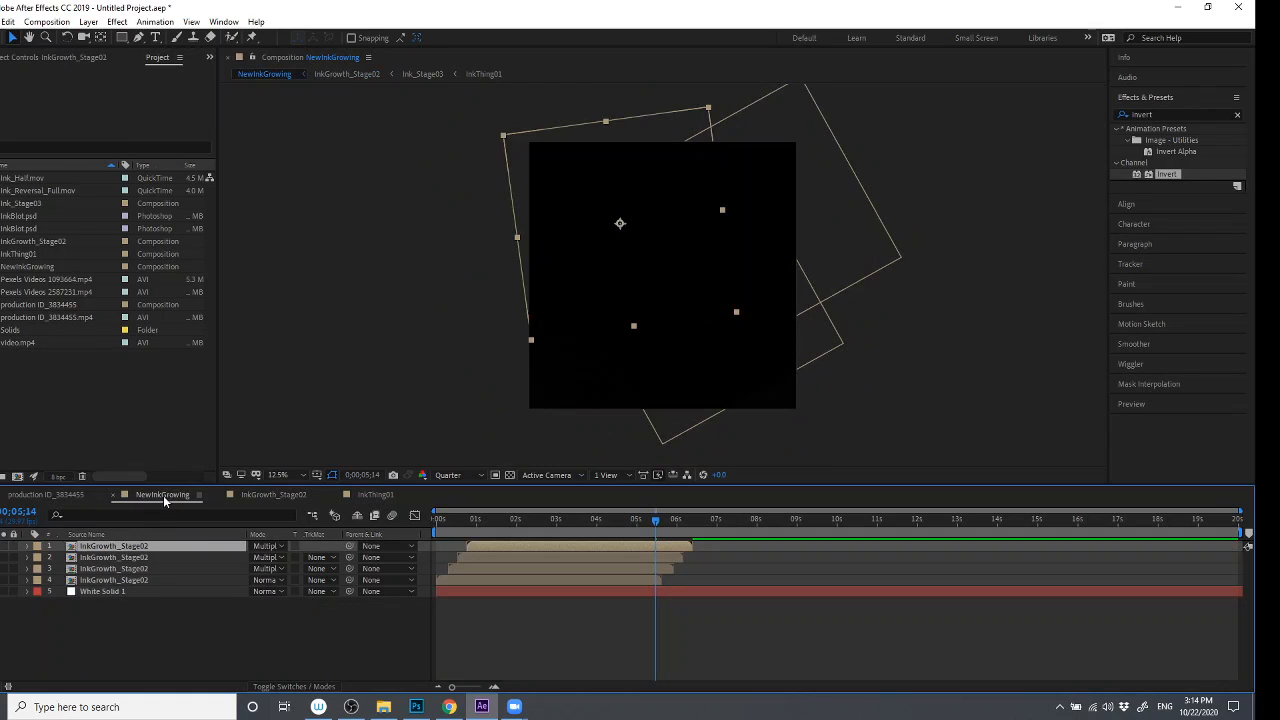
- Open the production ID_3834455 composition and review the Ink_Reversal_Full.mov transition between about 4 and 9 seconds
click(36, 498)
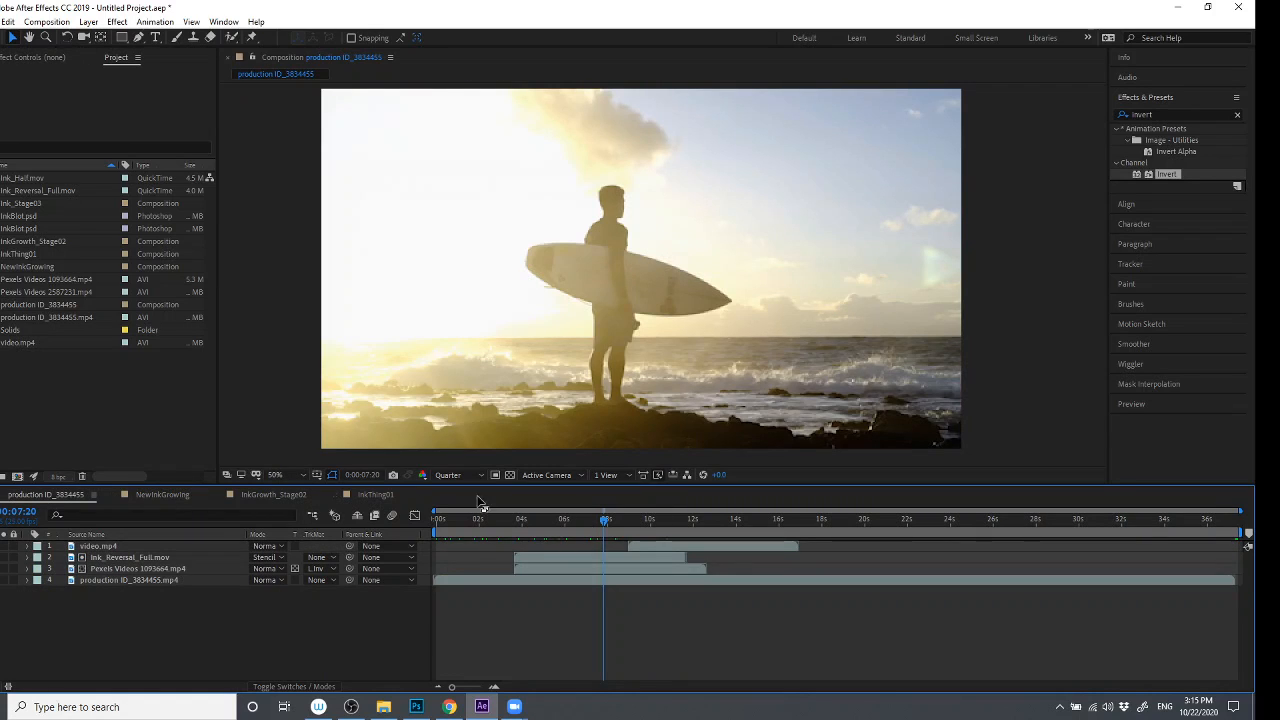
drag(603, 527, 525, 519)
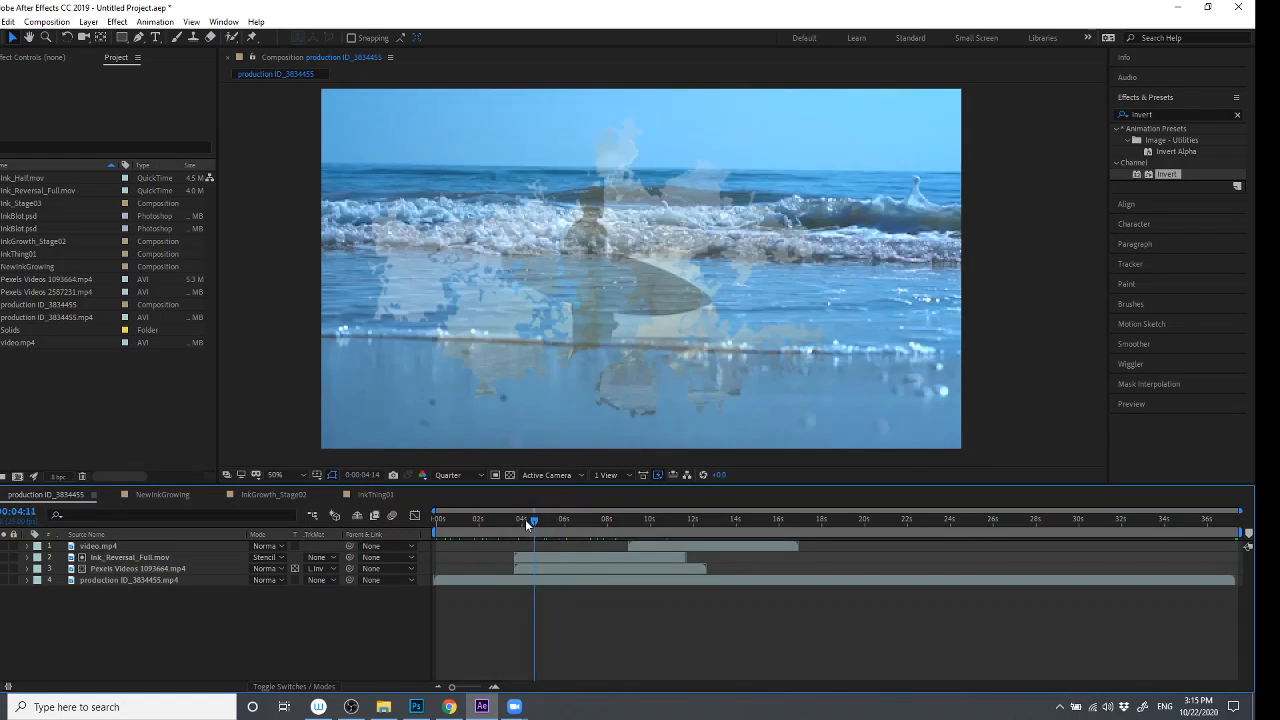
click(165, 555)
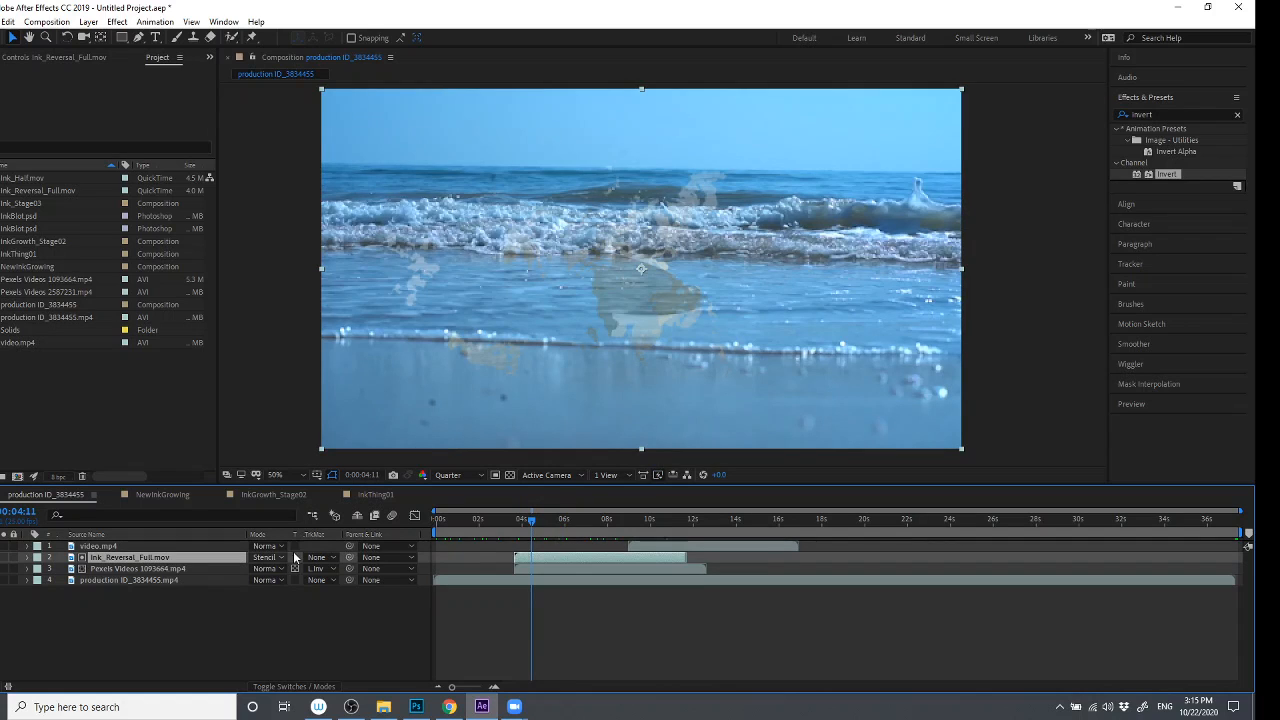
drag(531, 521, 629, 547)
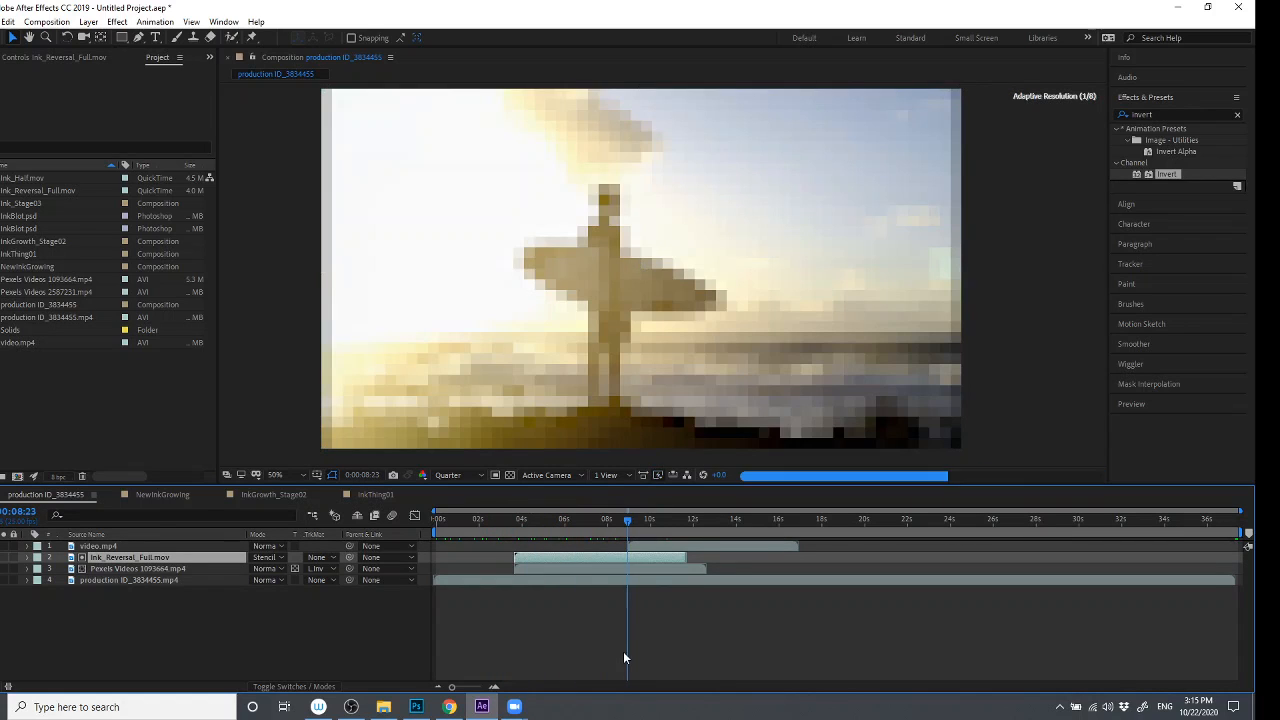
click(623, 651)
click(636, 533)
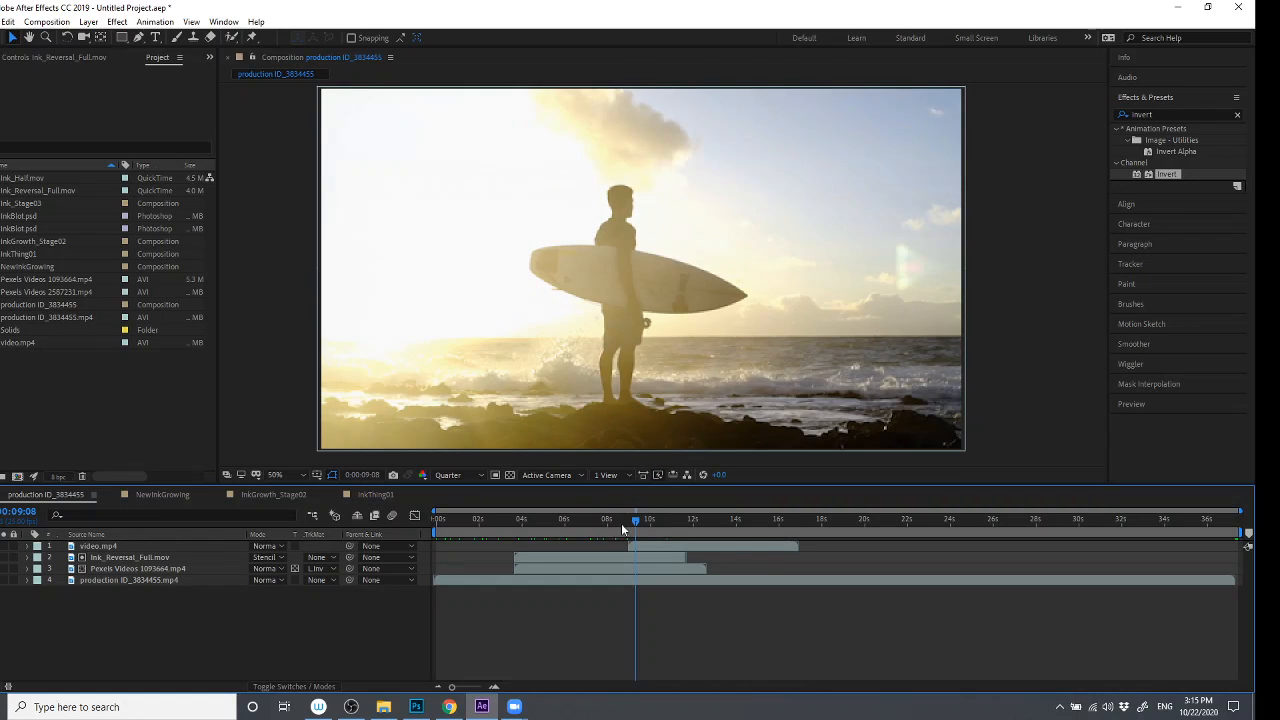
- Add InkGrowth_Stage02 above video.mp4, starting at about 8.8 seconds, as that clip's inverted luma matte
drag(41, 241, 88, 547)
mouse_move(491, 549)
mouse_down()
mouse_move(669, 565)
mouse_move(677, 577)
mouse_move(645, 551)
mouse_move(654, 522)
mouse_move(580, 523)
mouse_move(694, 545)
mouse_move(664, 545)
mouse_up()
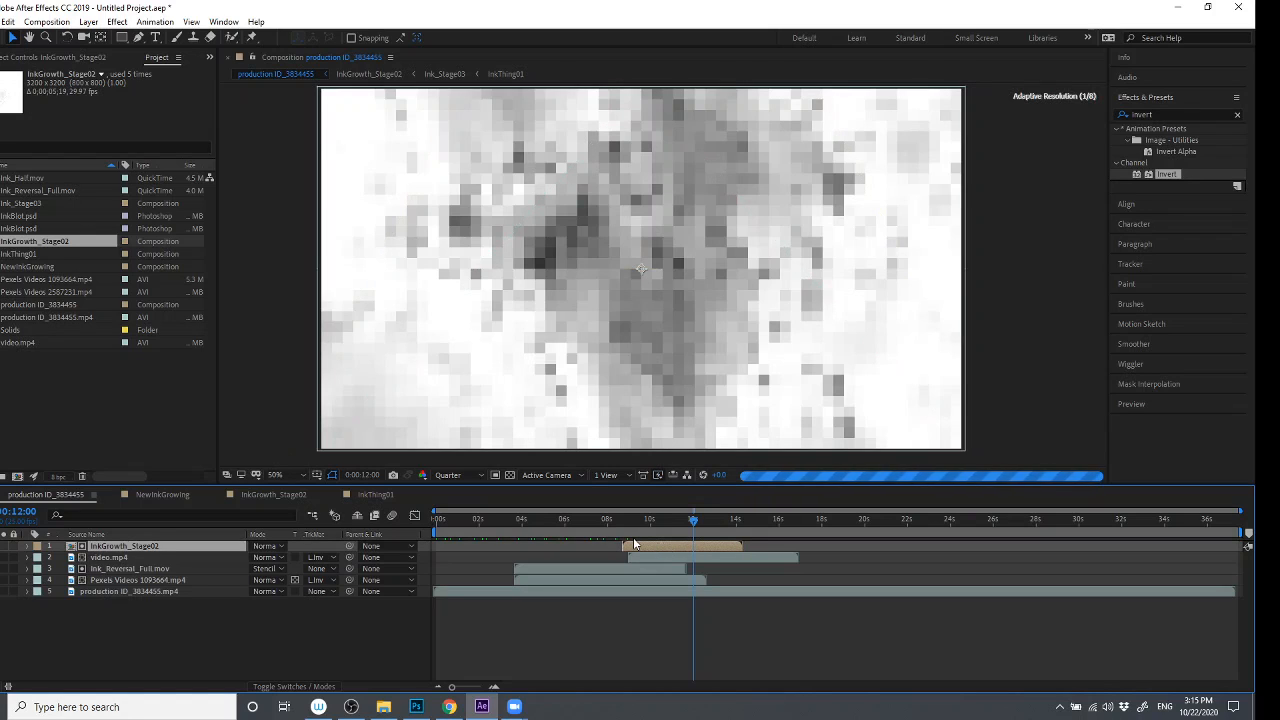
key(comma)
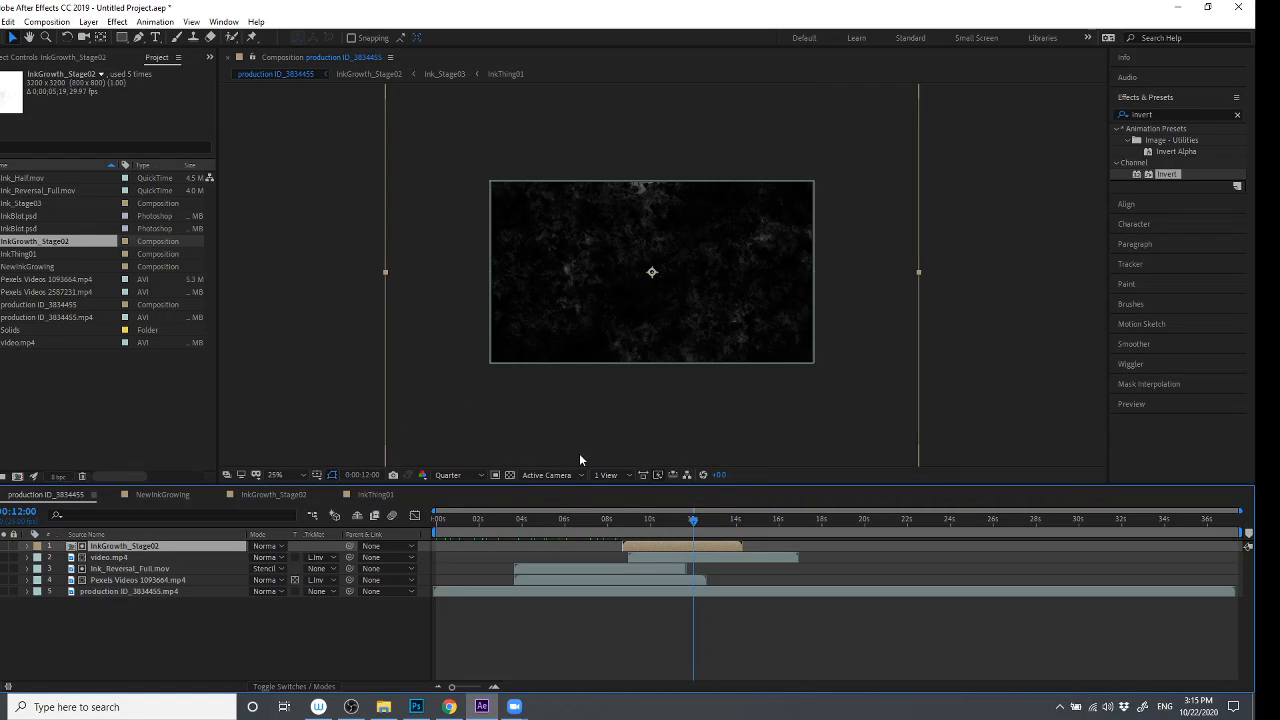
drag(690, 527, 629, 527)
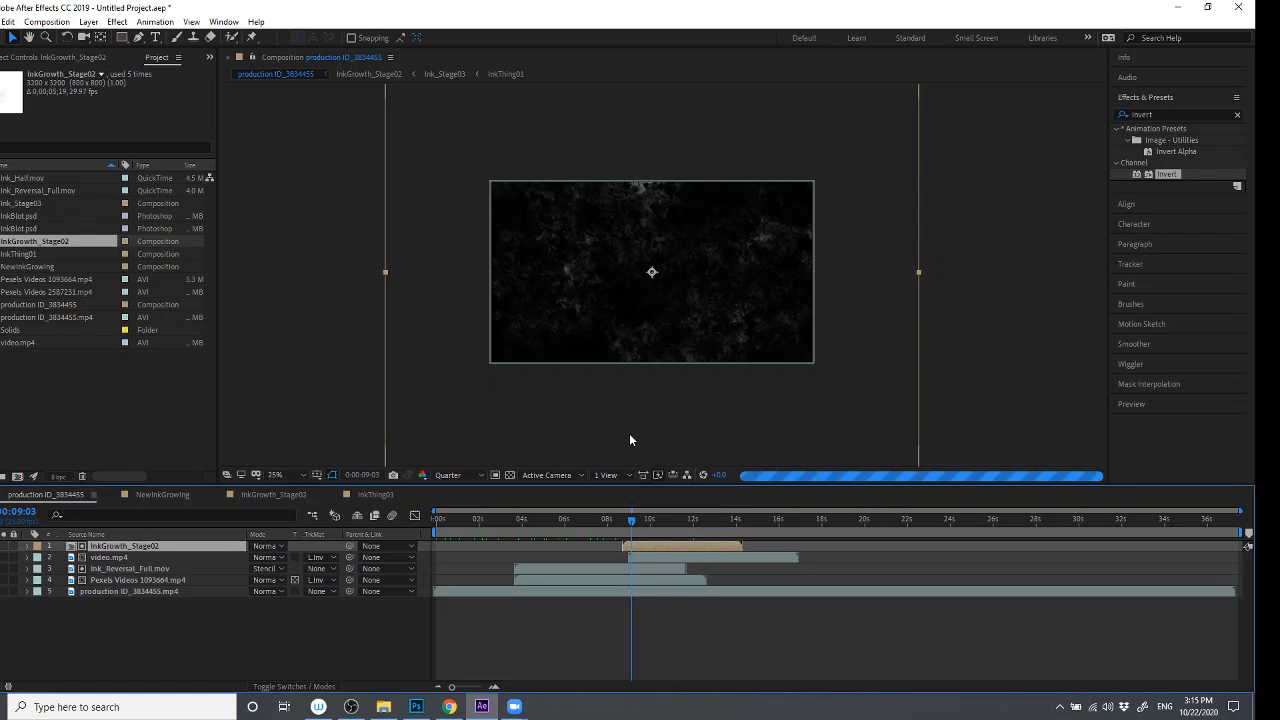
- Shift the InkGrowth_Stage02 layer so its start lines up with the start of video.mp4 at 0:00:08:24
key(comma)
drag(524, 407, 513, 374)
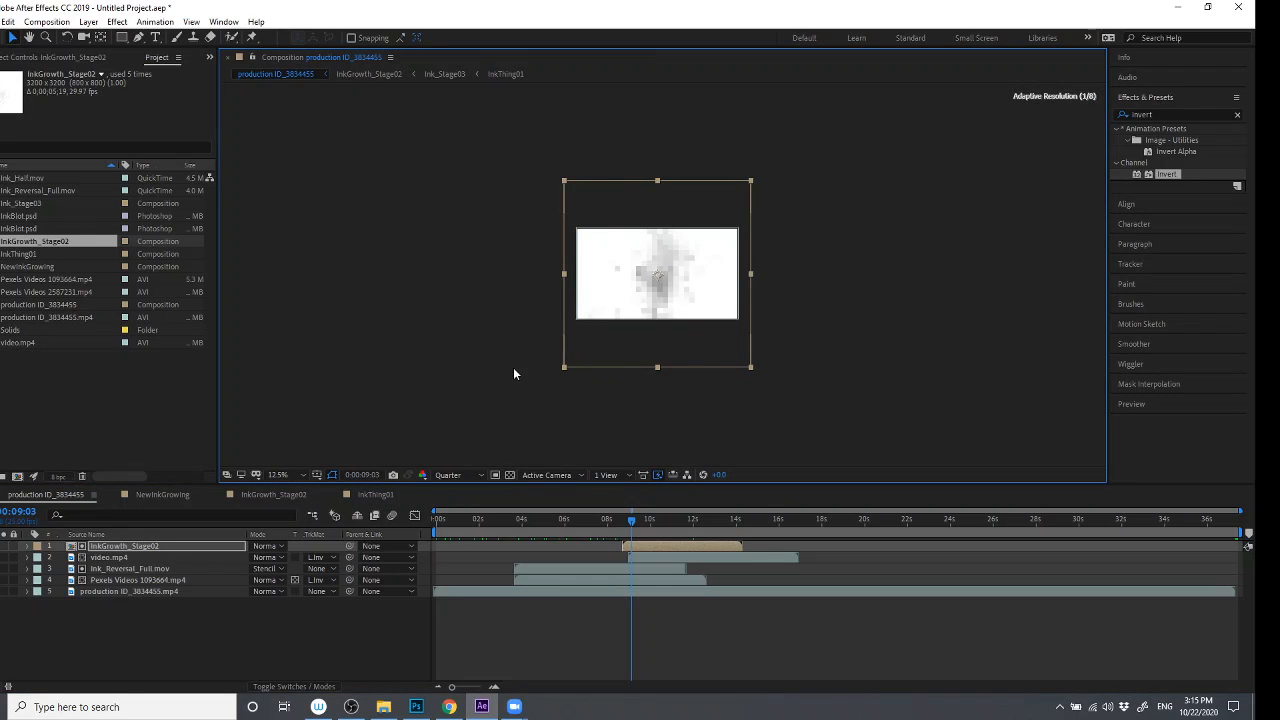
drag(631, 519, 629, 519)
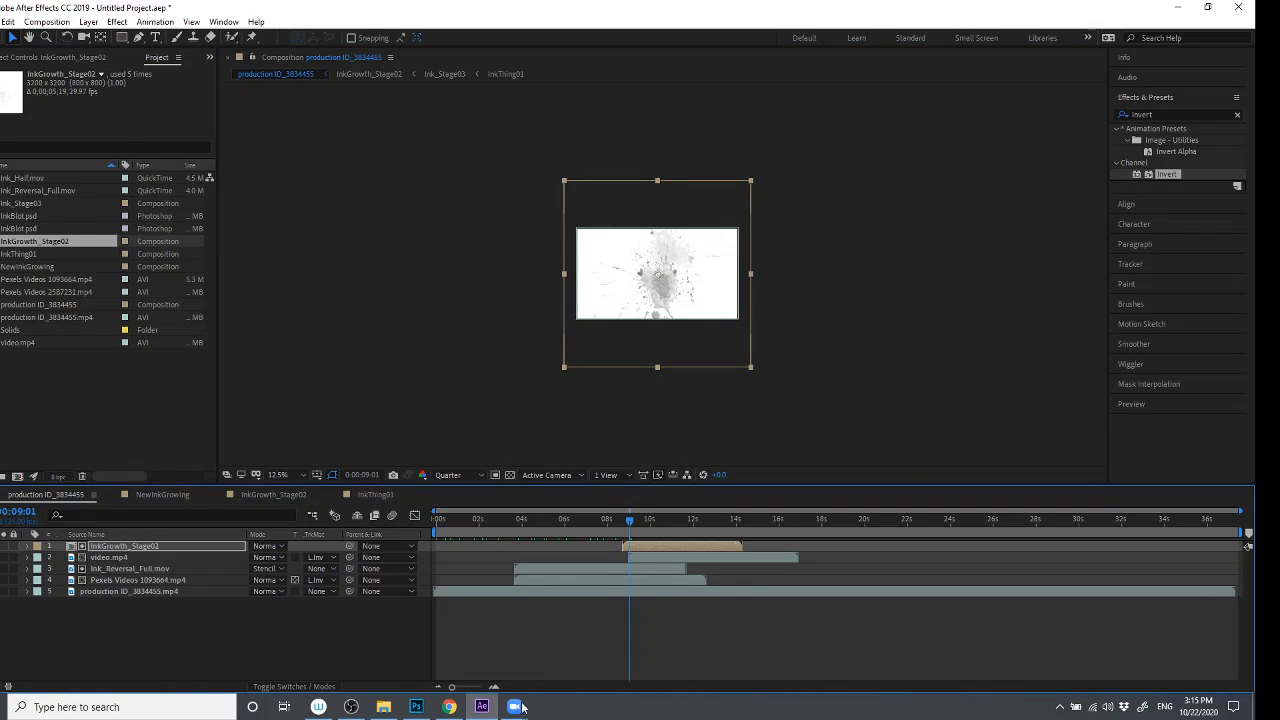
drag(452, 687, 471, 687)
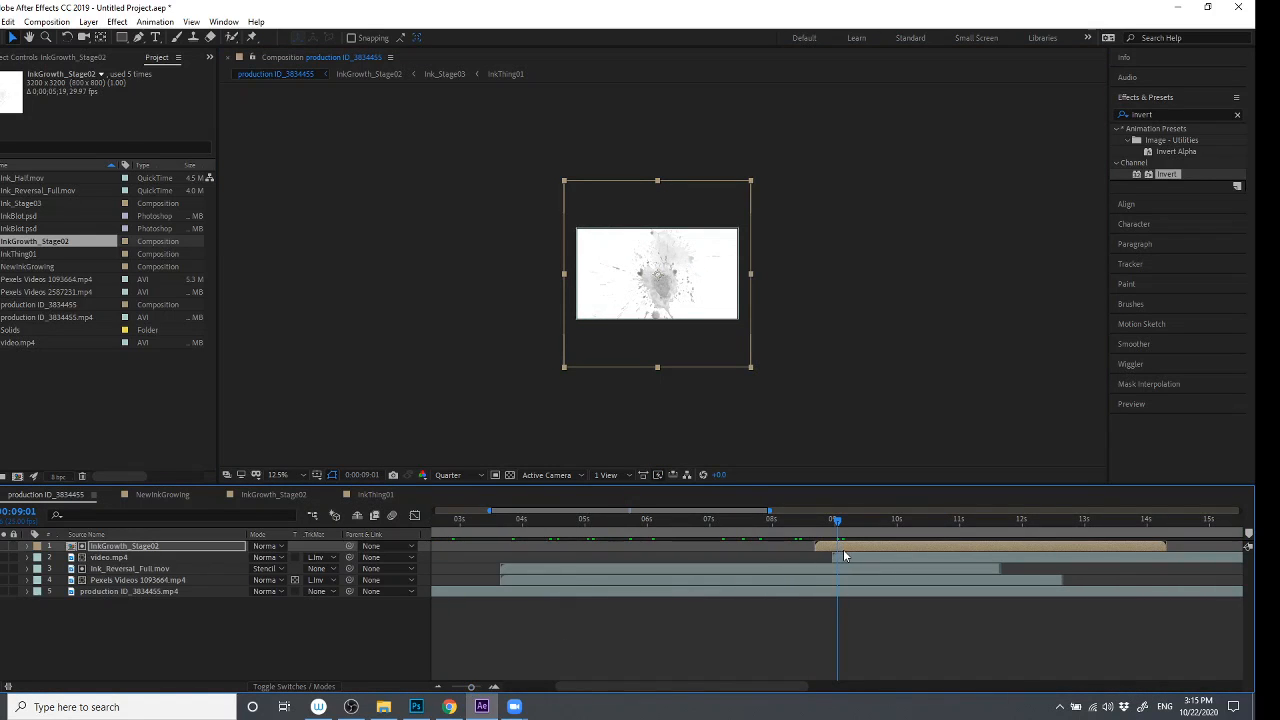
drag(844, 556, 858, 558)
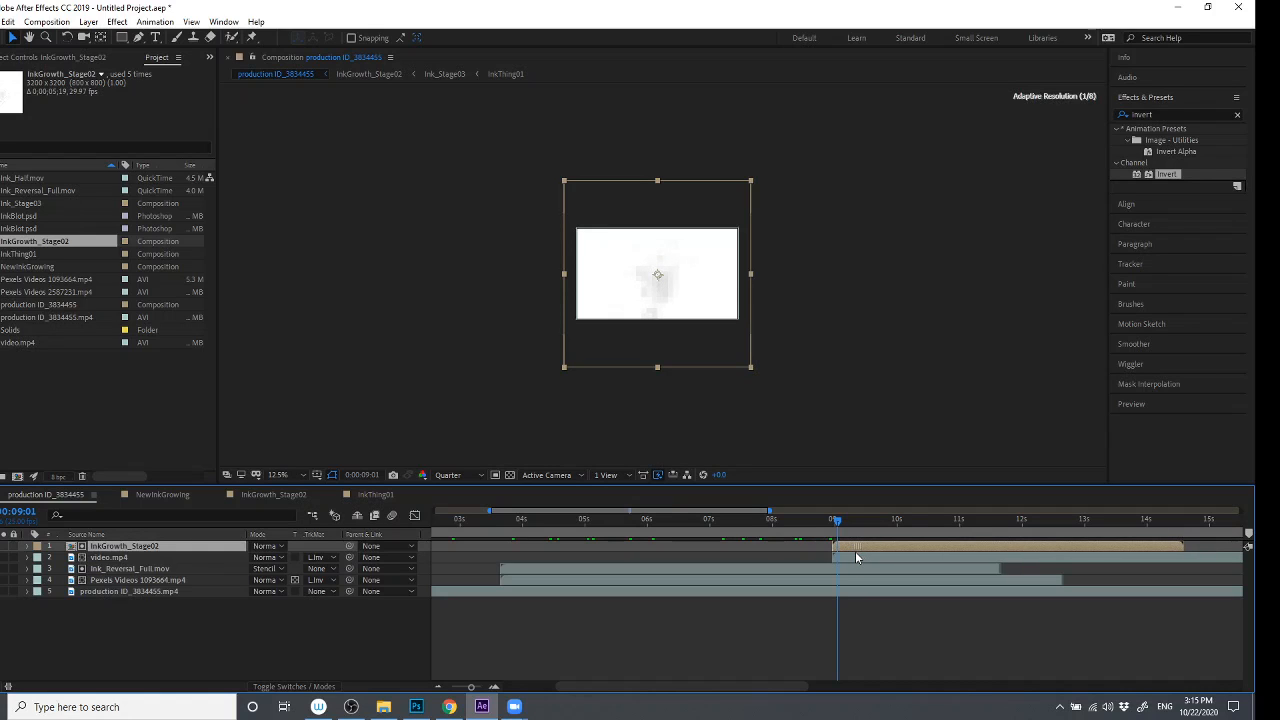
mouse_move(848, 520)
mouse_down()
mouse_move(744, 519)
mouse_move(876, 537)
mouse_move(838, 540)
mouse_move(858, 546)
mouse_up()
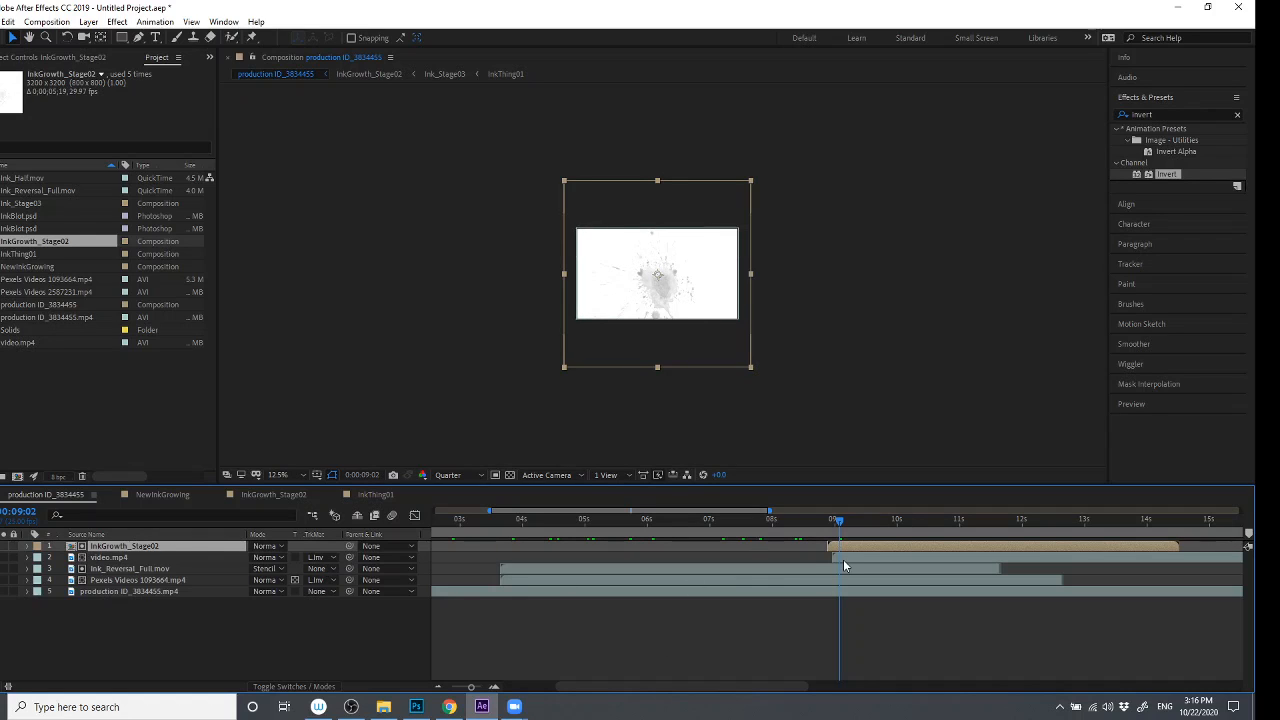
drag(851, 546, 834, 526)
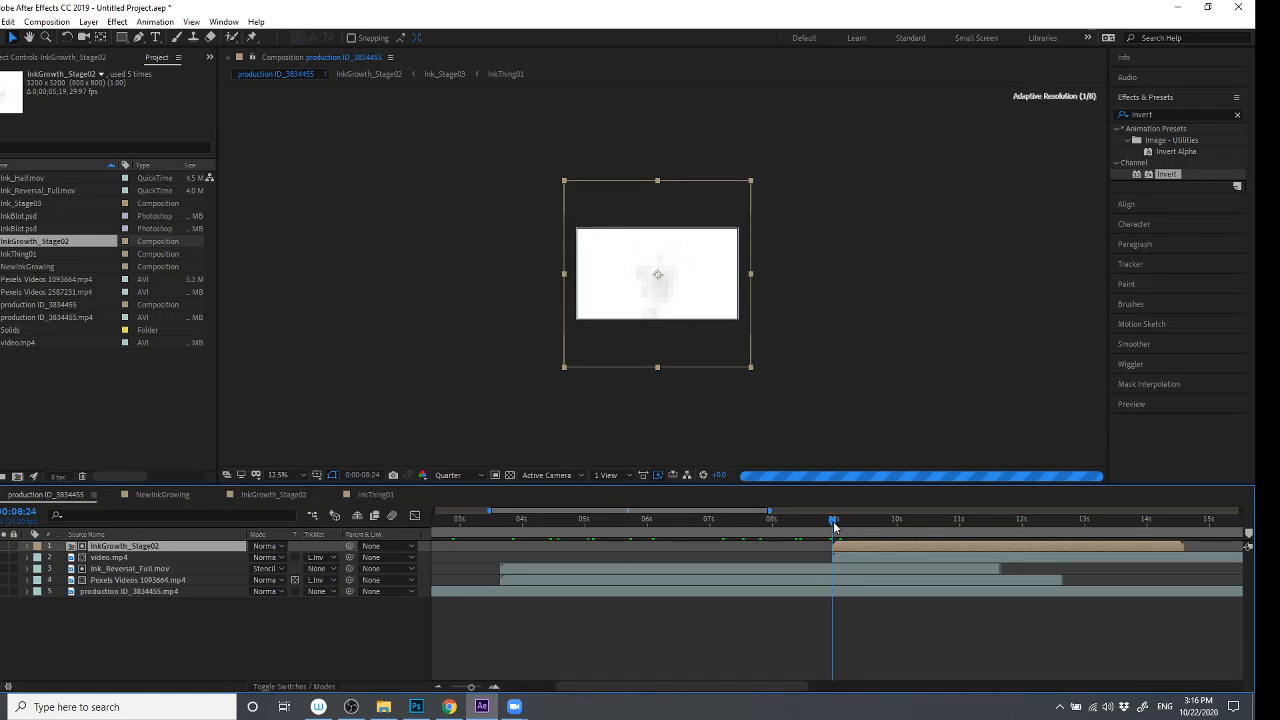
- In the InkGrowth_Stage02 composition, add a 100% opacity keyframe at 0:00:00:02 on the lowest Ink_Stage03 layer
double_click(145, 547)
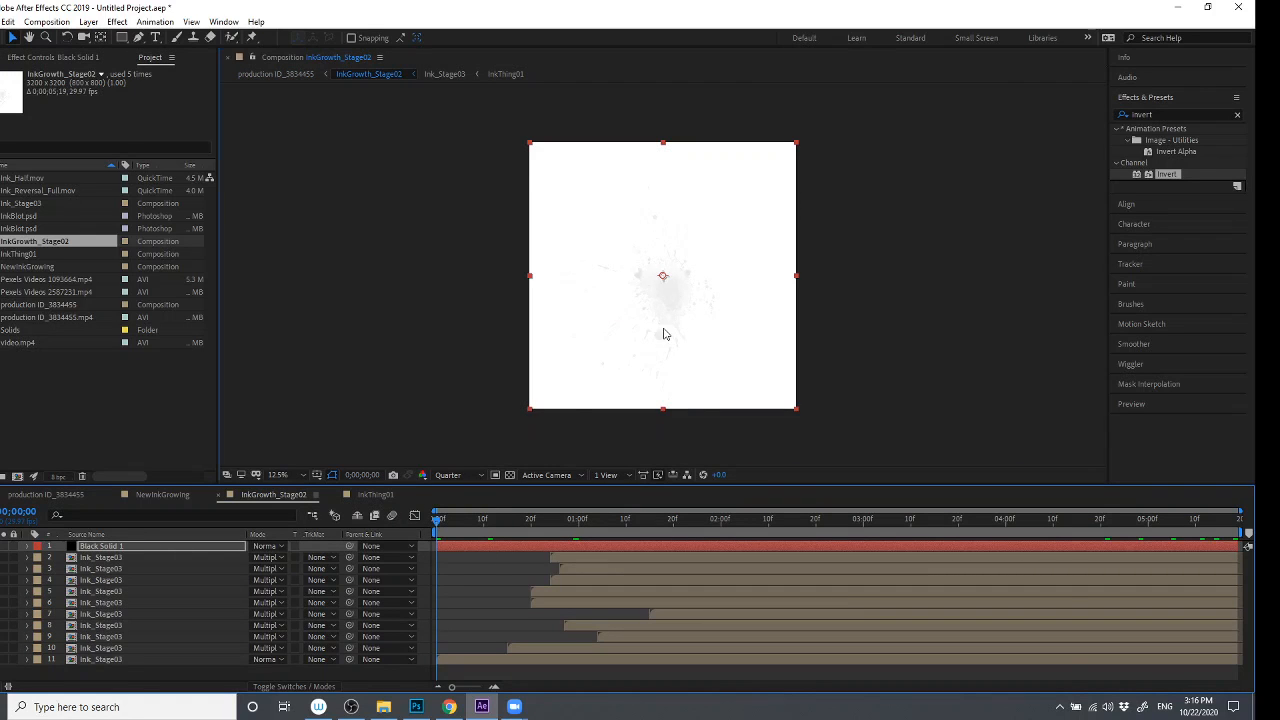
click(462, 662)
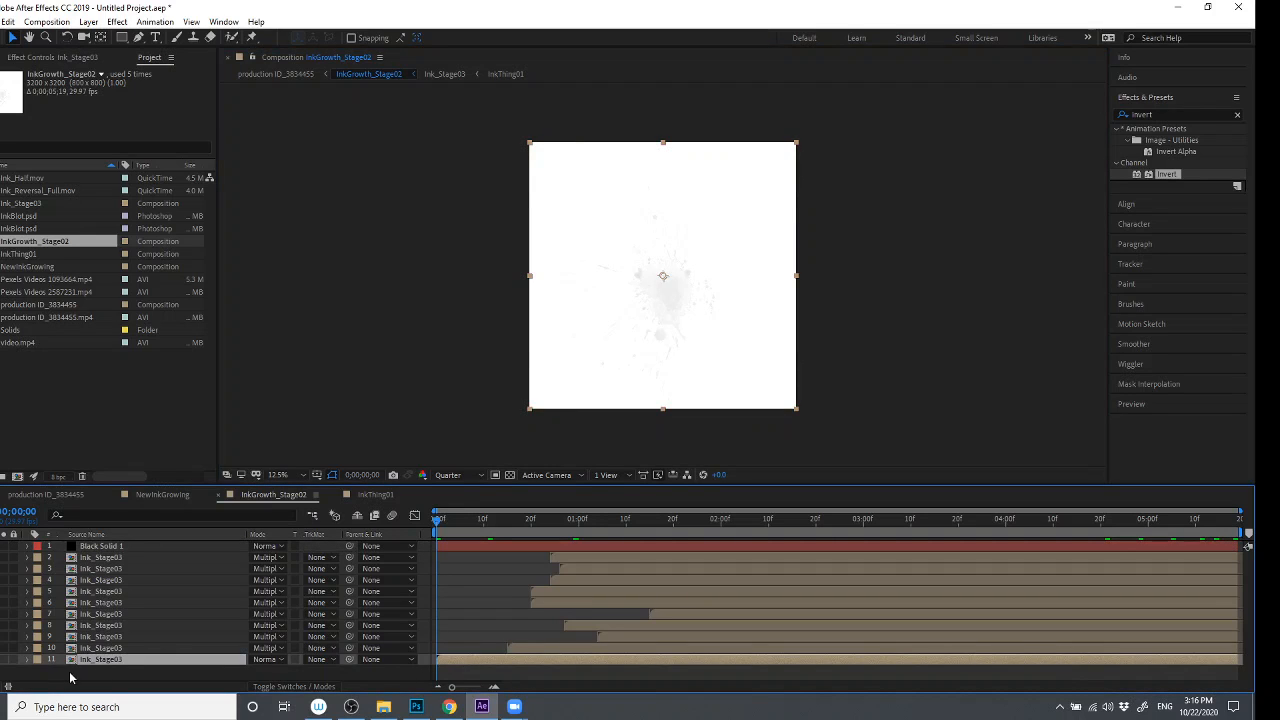
click(22, 661)
click(27, 660)
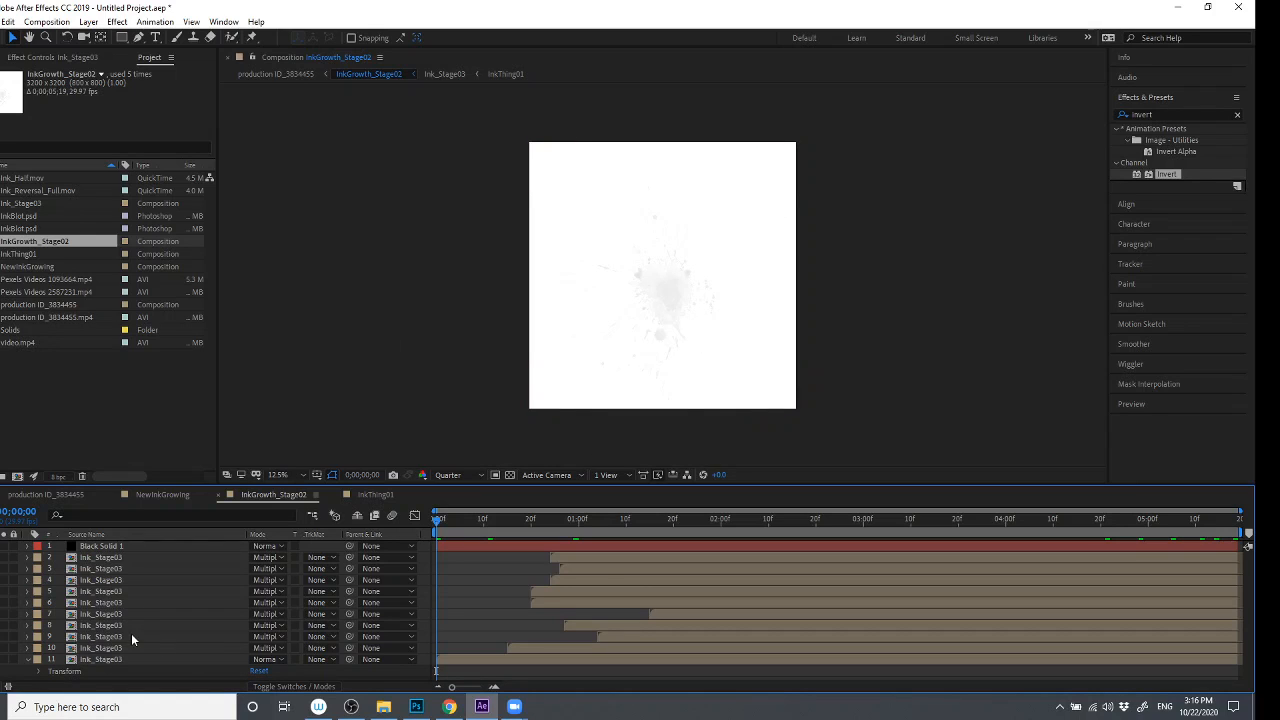
click(38, 676)
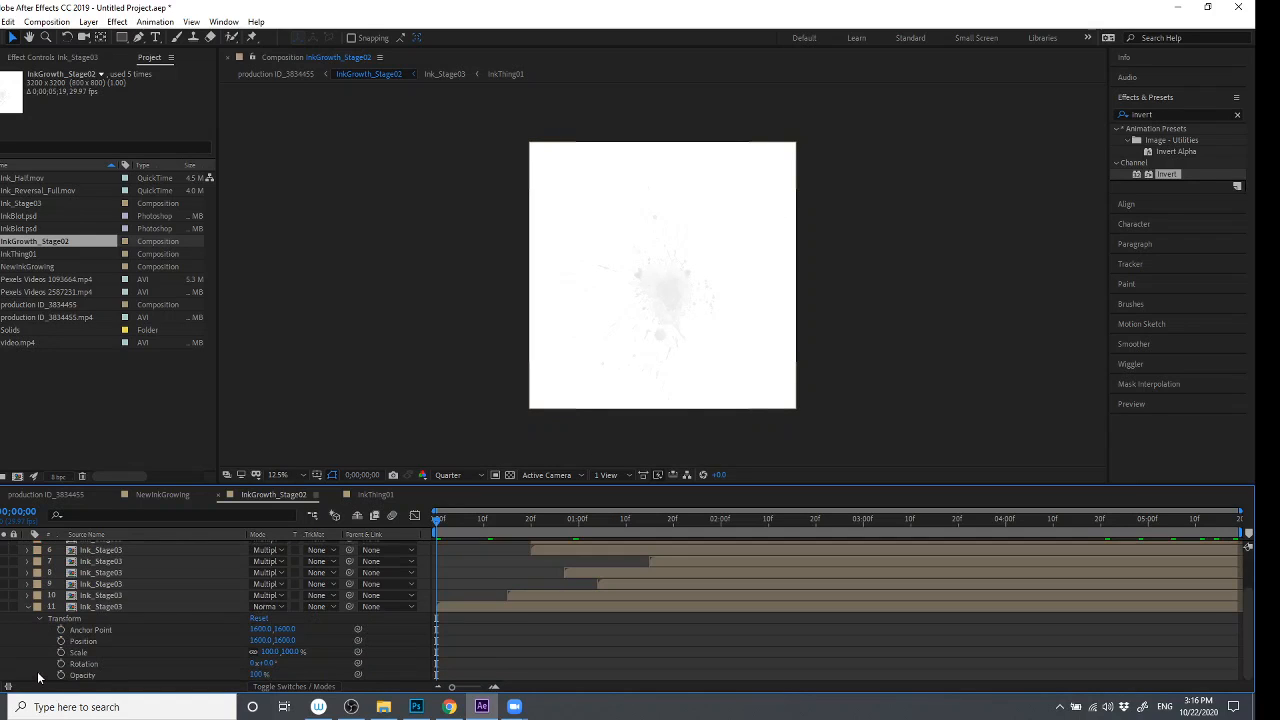
click(81, 677)
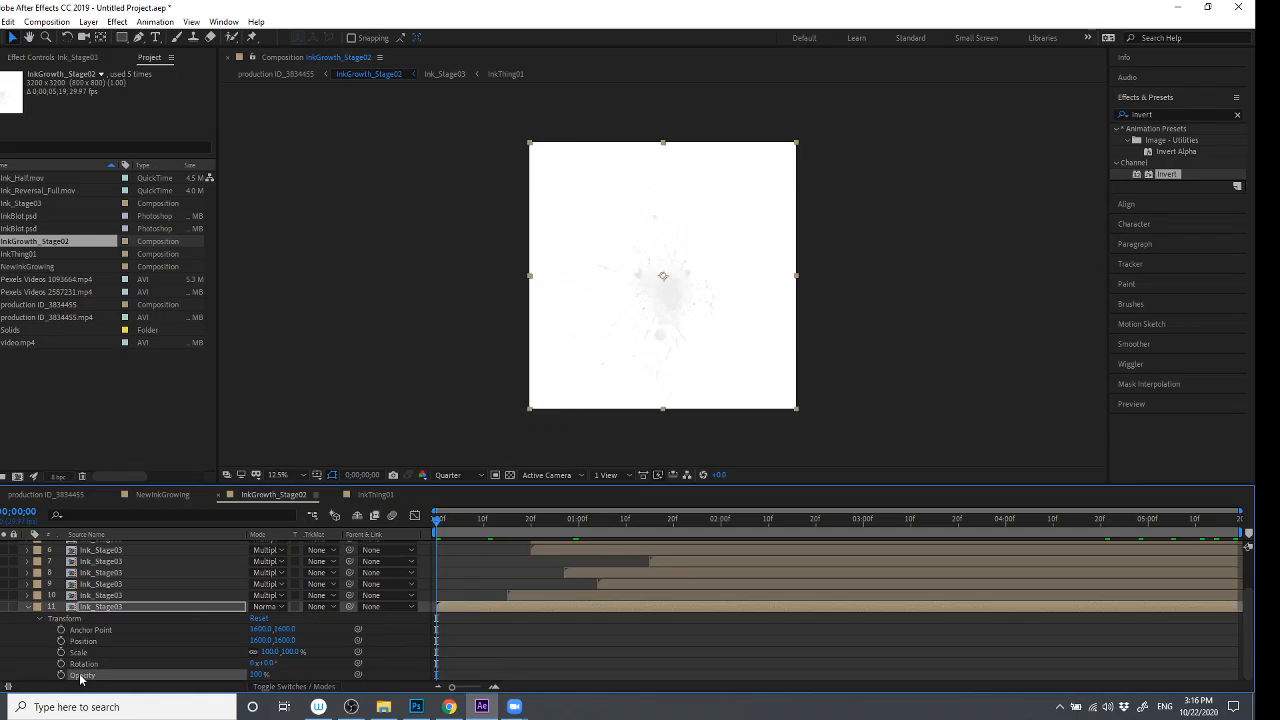
drag(443, 527, 446, 530)
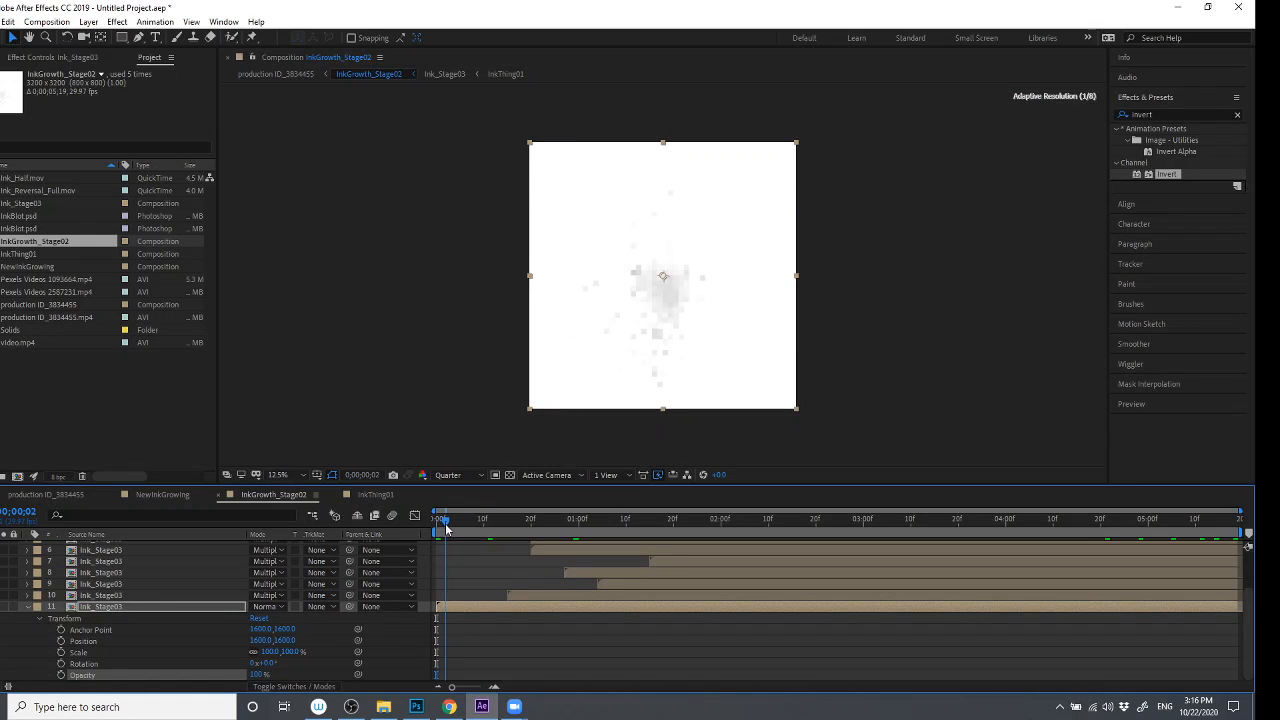
click(61, 676)
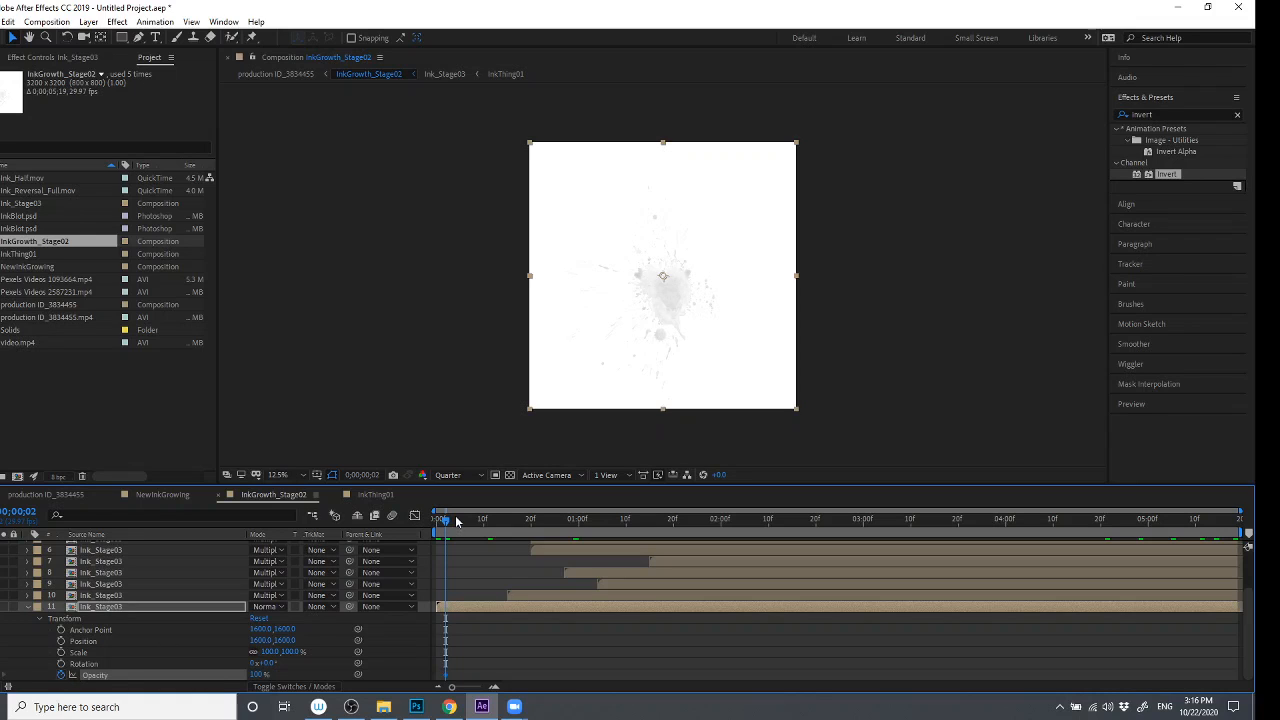
- Keyframe the lowest Ink_Stage03 layer's opacity at 0% on the first frame and collapse its properties
drag(447, 519, 413, 519)
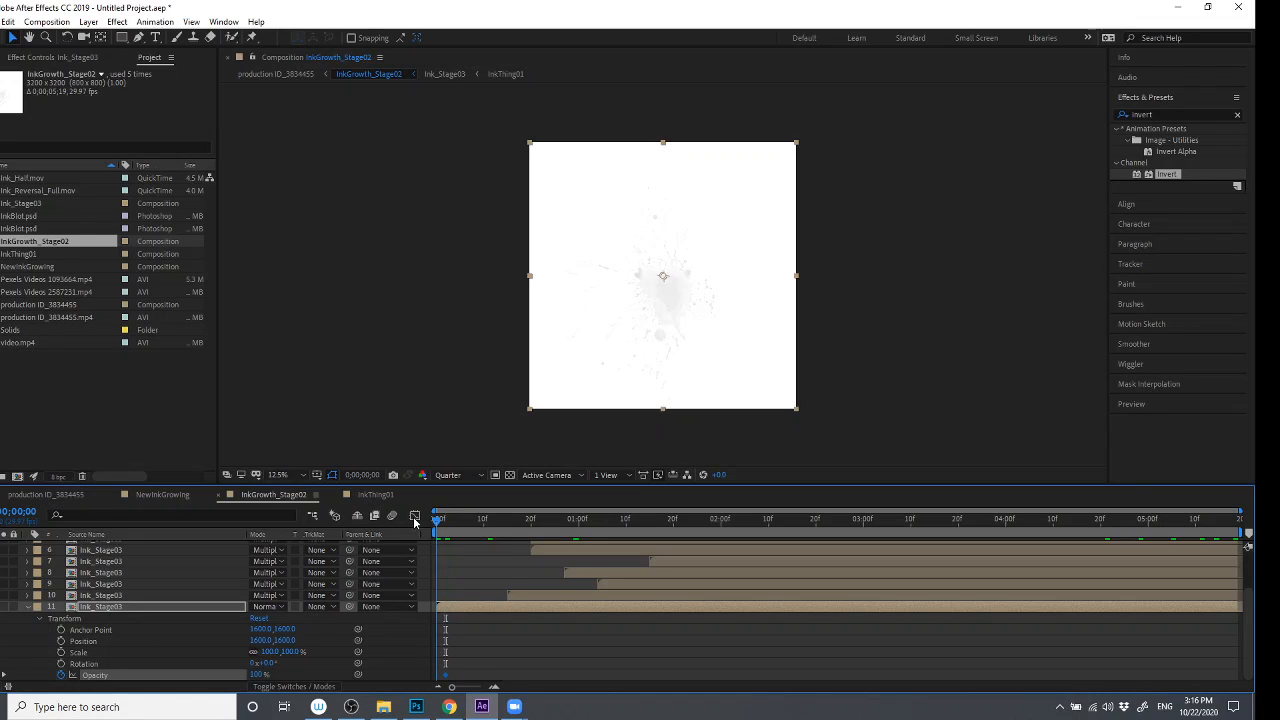
drag(257, 677, 205, 677)
mouse_move(0, 645)
mouse_down()
mouse_move(87, 652)
mouse_move(8, 659)
mouse_move(90, 655)
mouse_up()
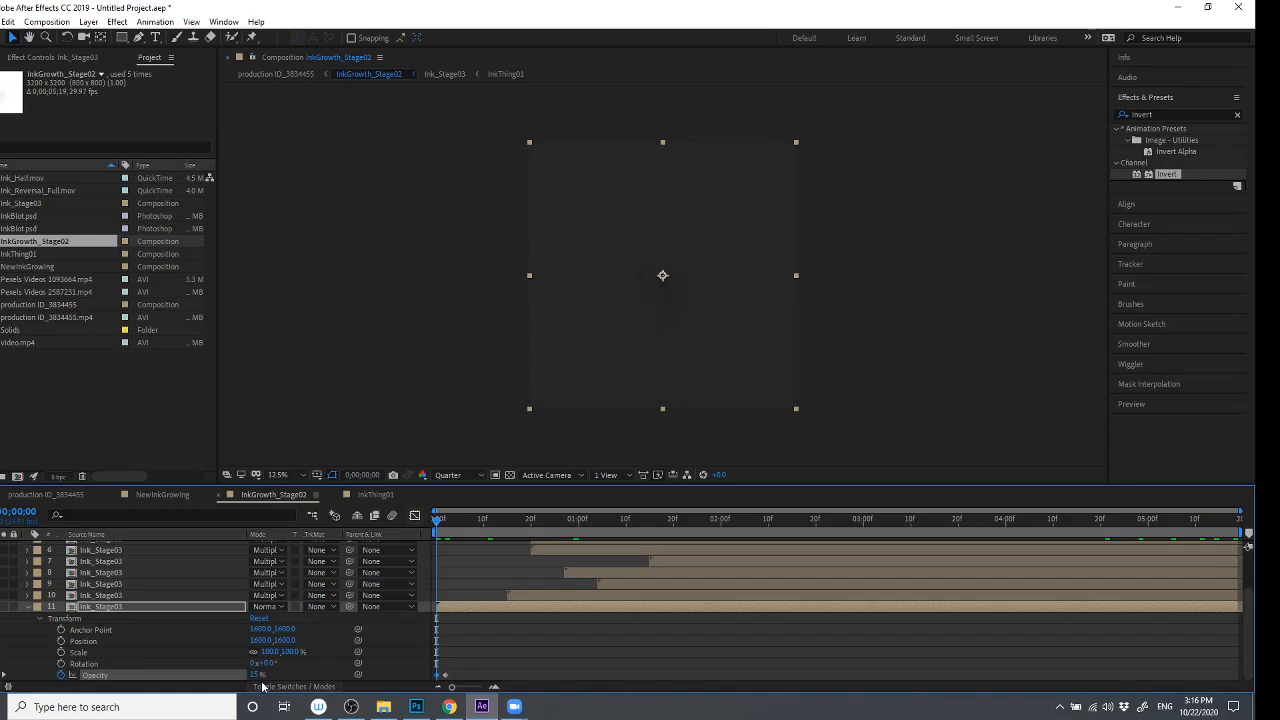
drag(257, 676, 95, 674)
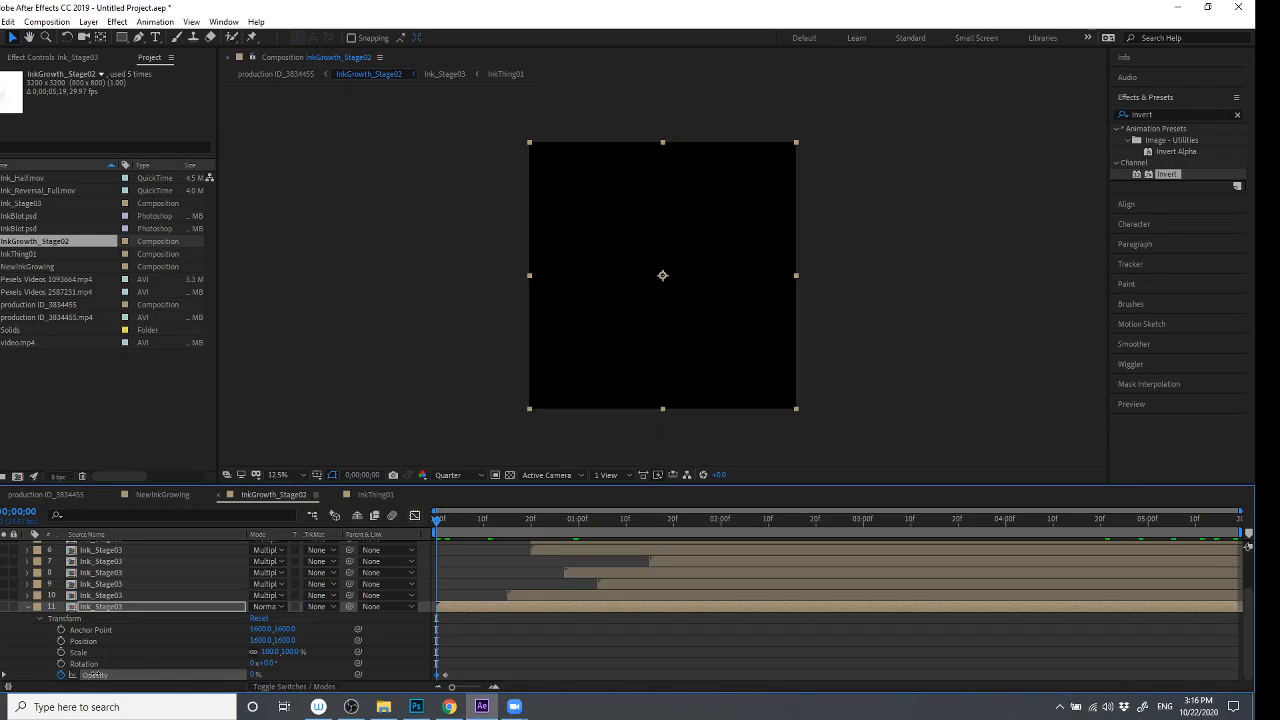
click(28, 608)
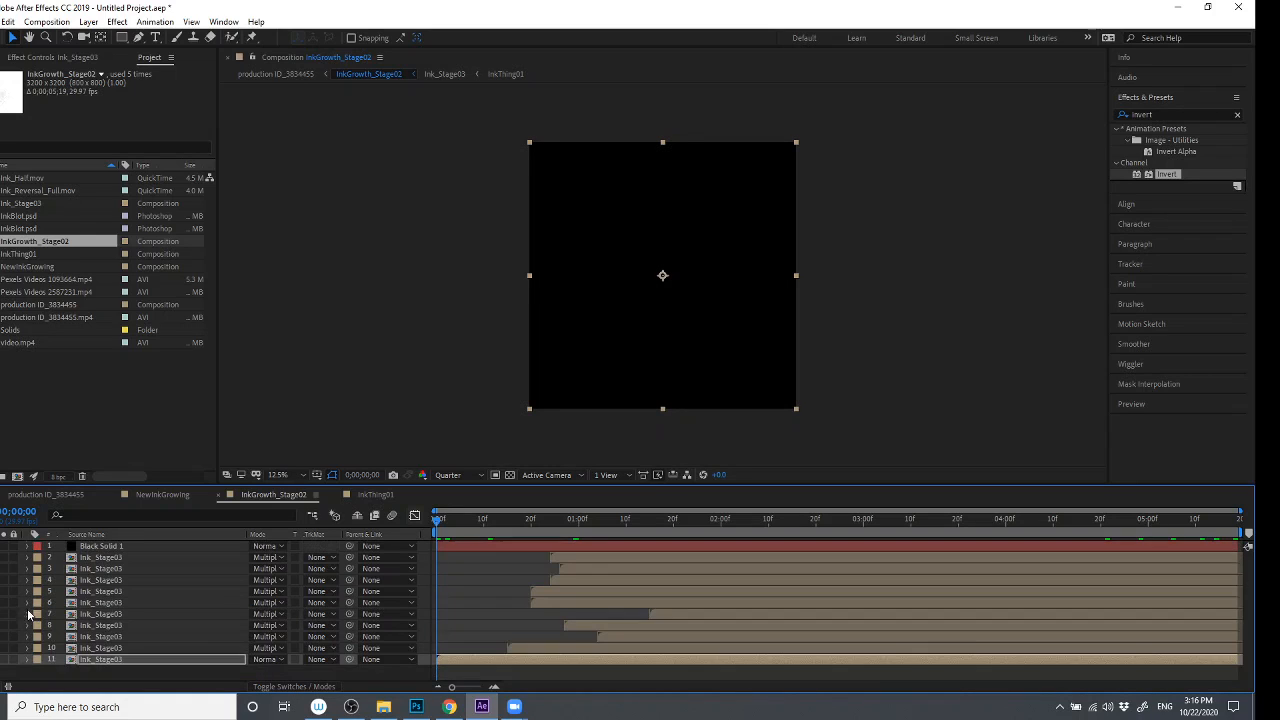
- Create a white 3200 x 3200 px solid in InkGrowth_Stage02
click(76, 685)
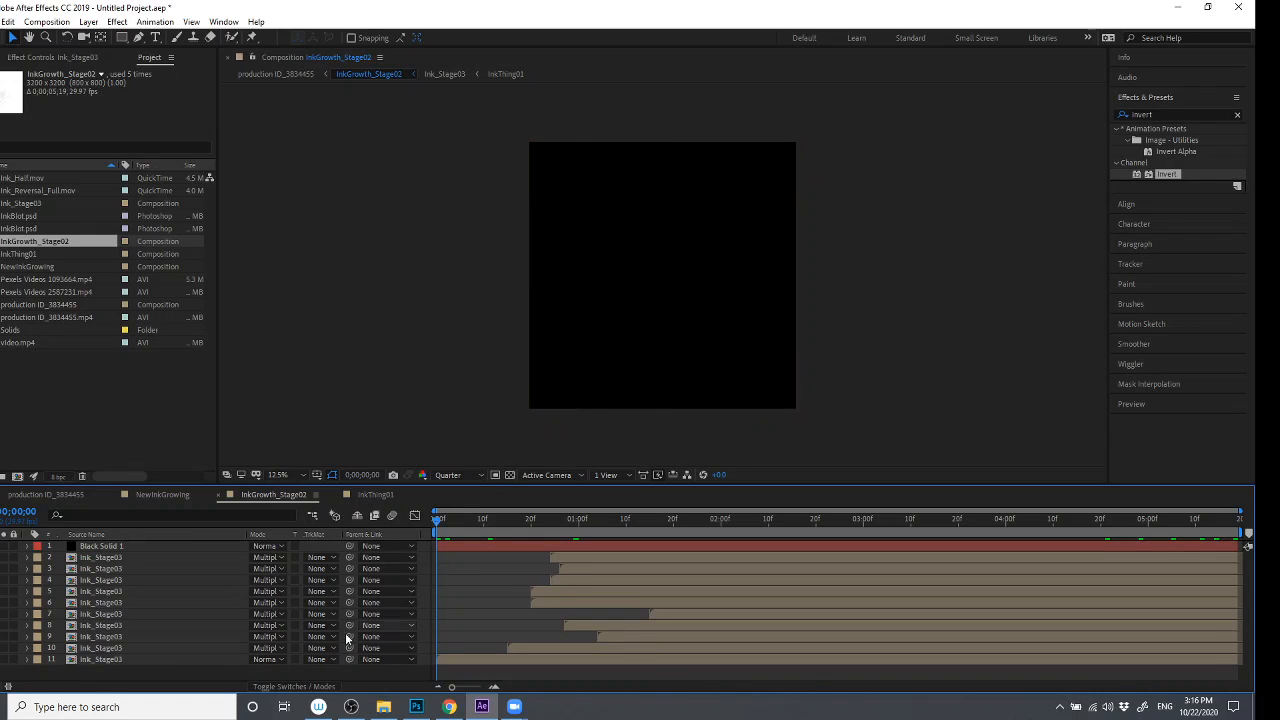
right_click(80, 678)
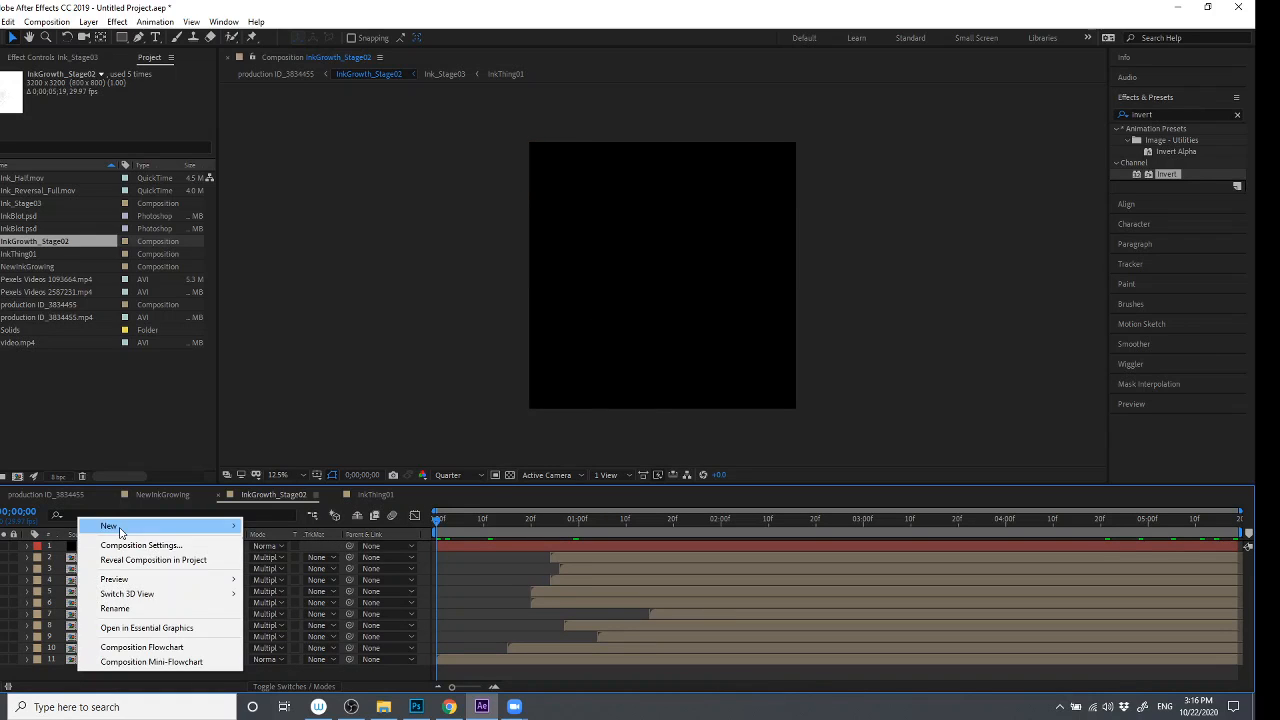
mouse_move(120, 528)
click(315, 565)
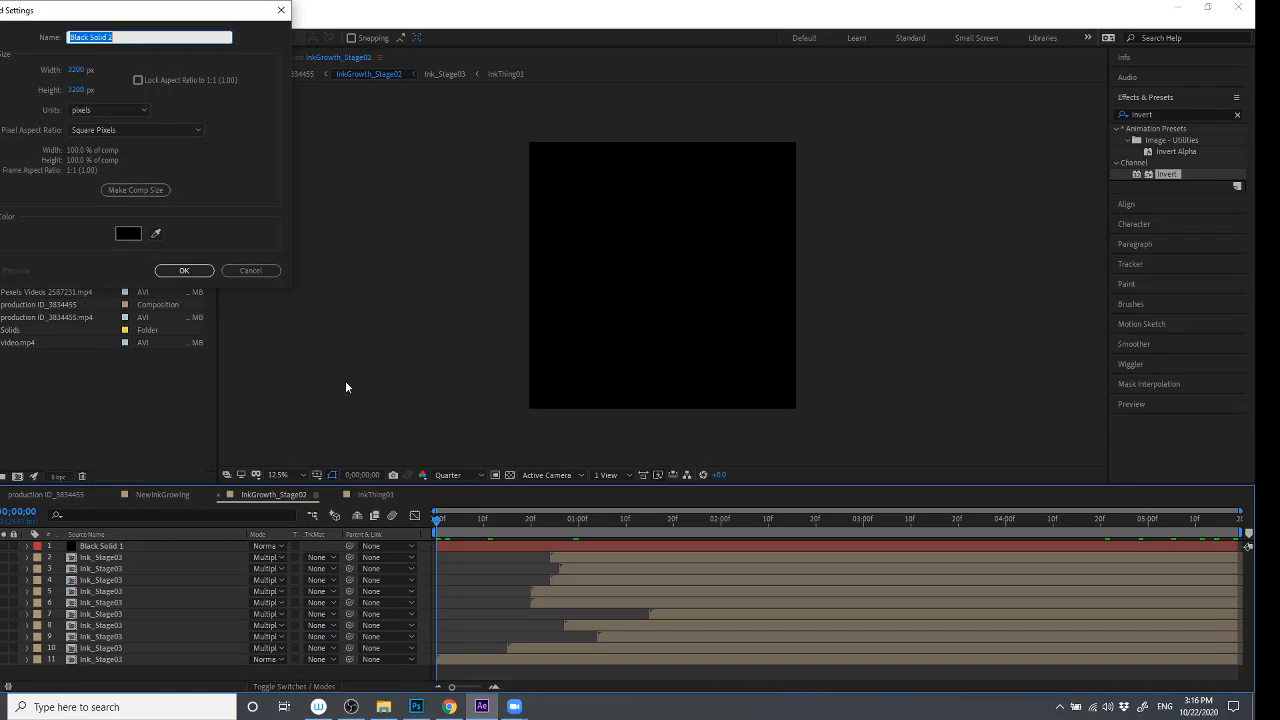
click(130, 233)
drag(23, 159, 3, 35)
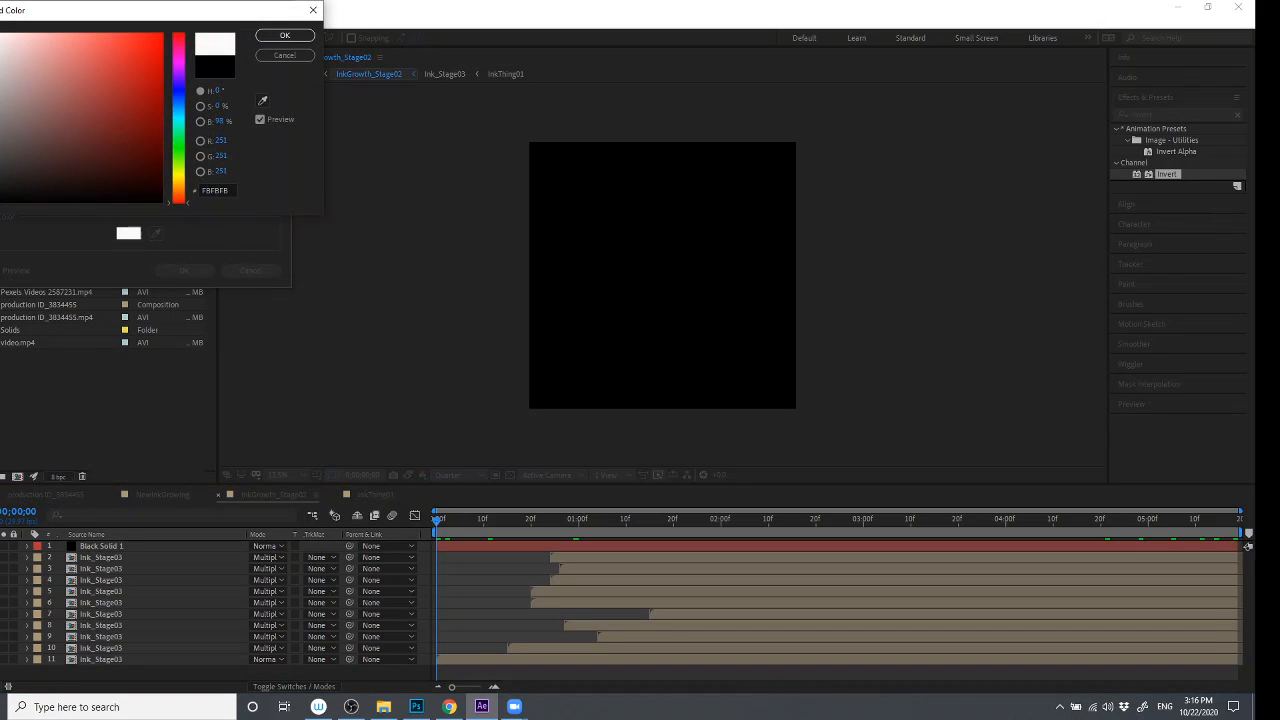
click(285, 35)
click(184, 270)
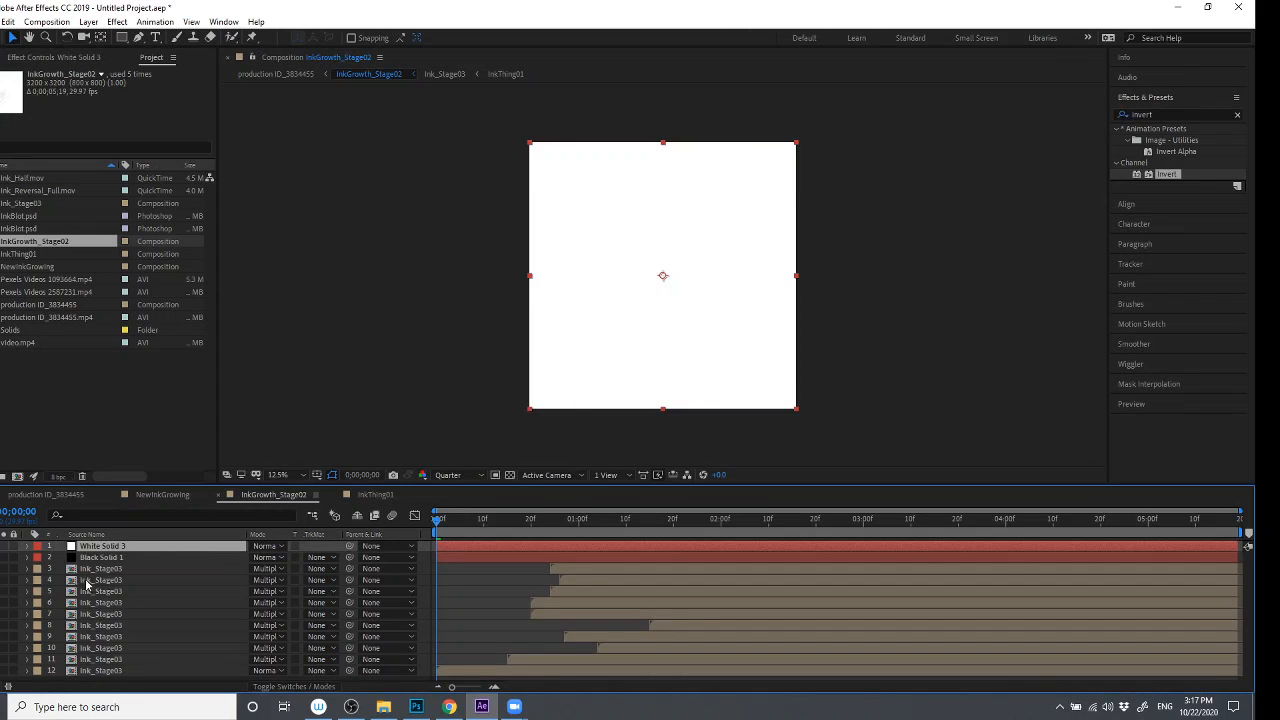
- Move the new white solid beneath all the Ink_Stage03 layers and preview the opening frames
drag(125, 548, 117, 676)
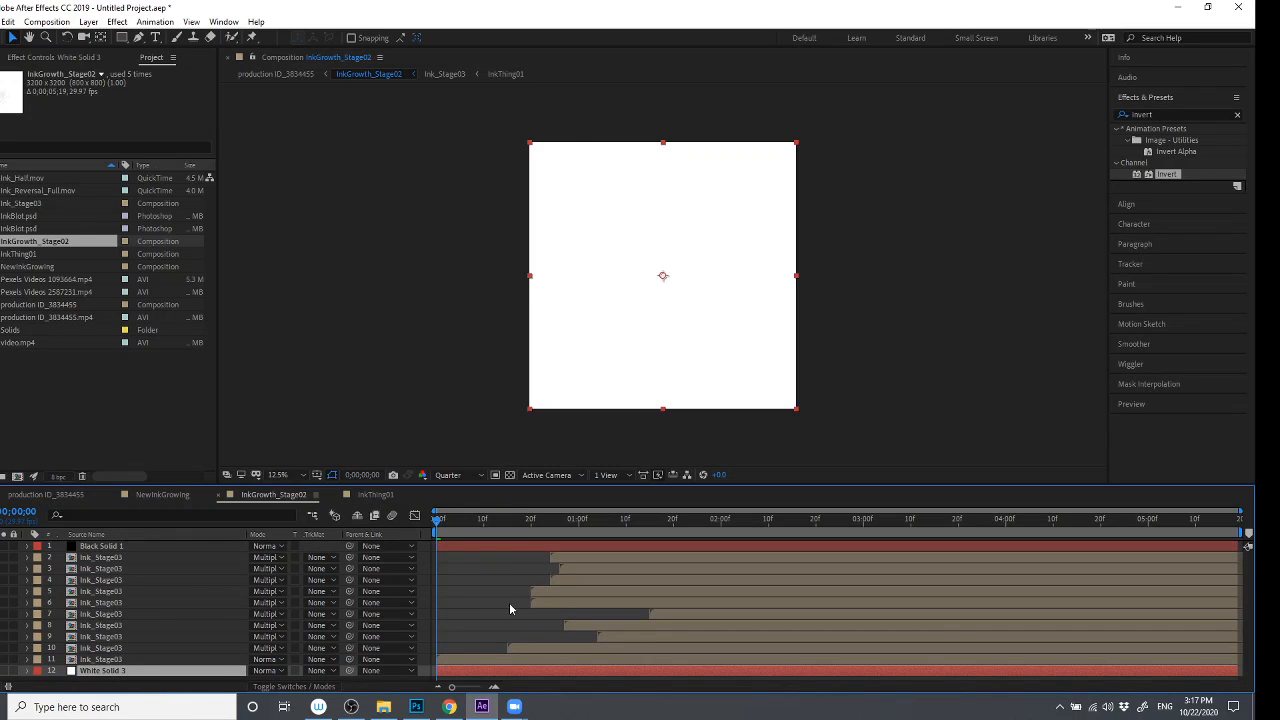
key(space)
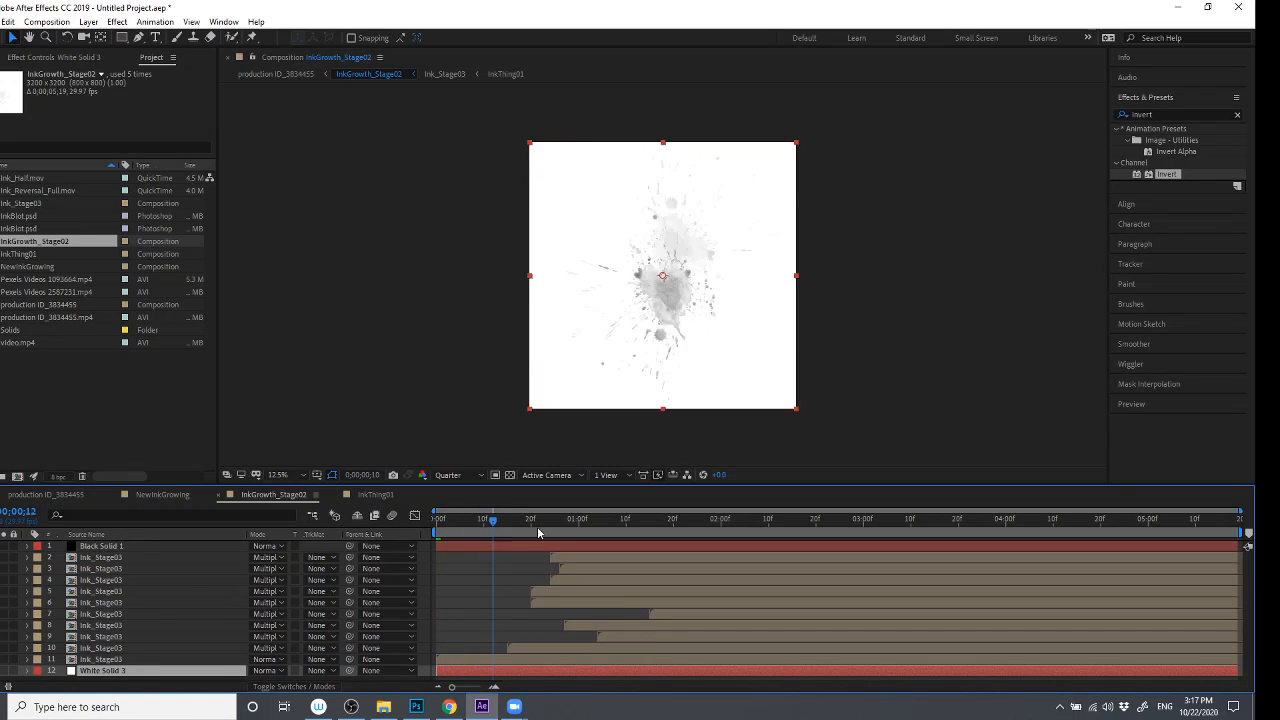
key(space)
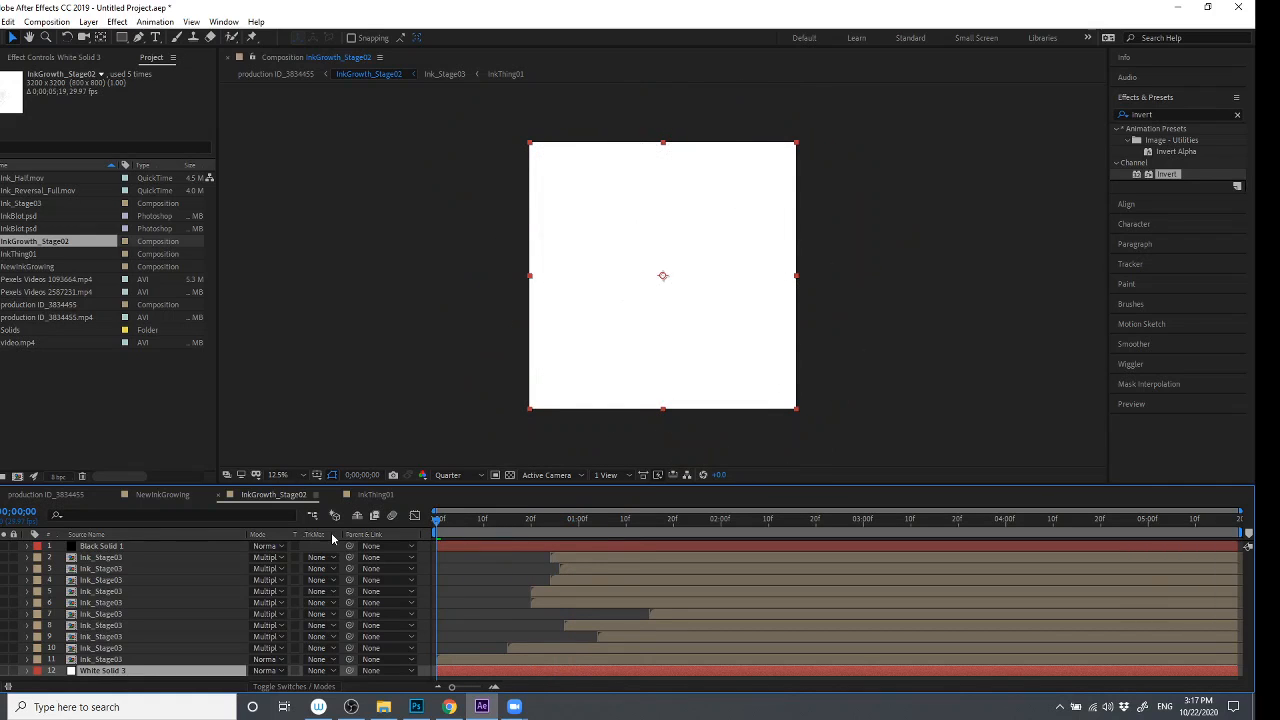
- Return to the production ID_3834455 composition and review the InkGrowth_Stage02 ink growth between about 9 and 13 seconds
click(51, 494)
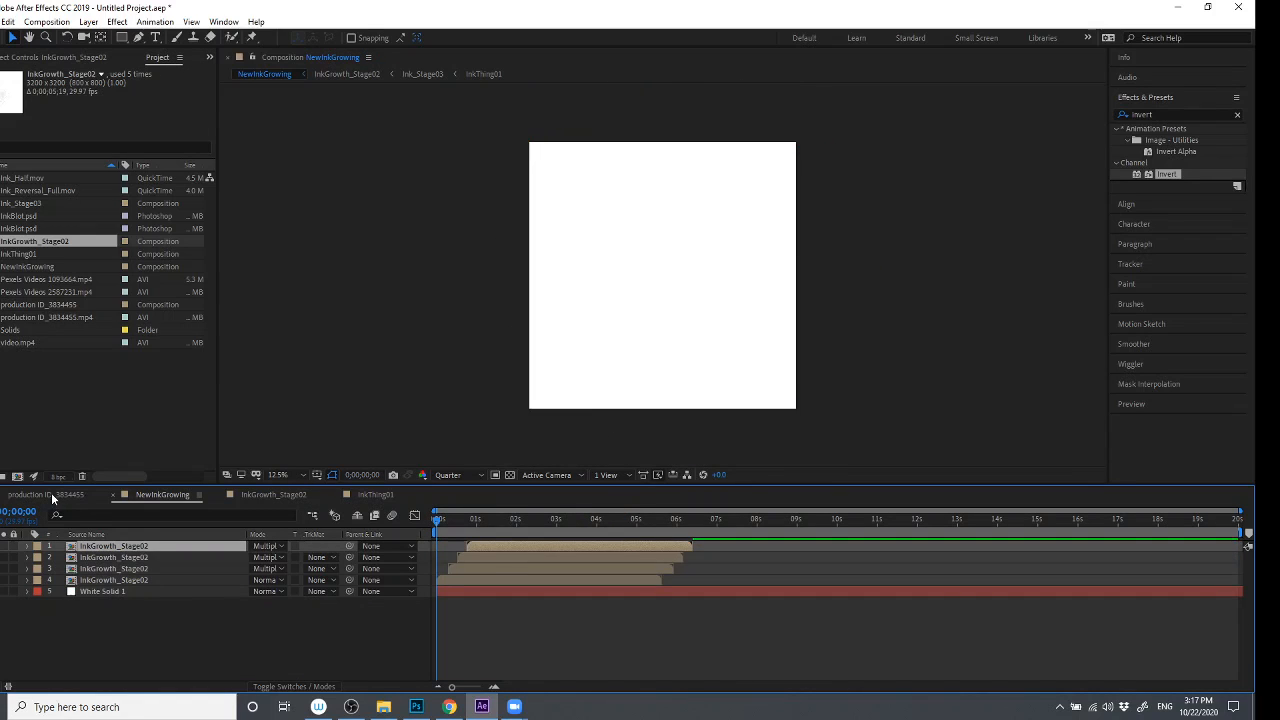
click(147, 495)
click(274, 496)
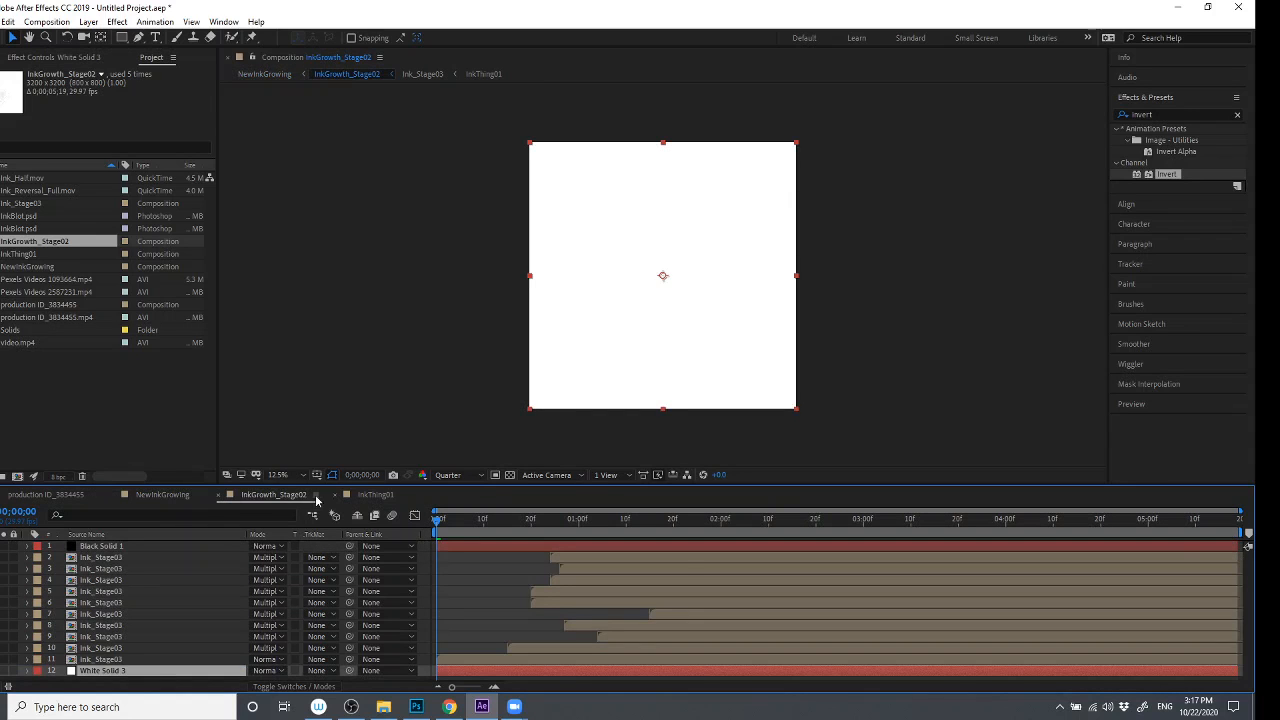
click(62, 494)
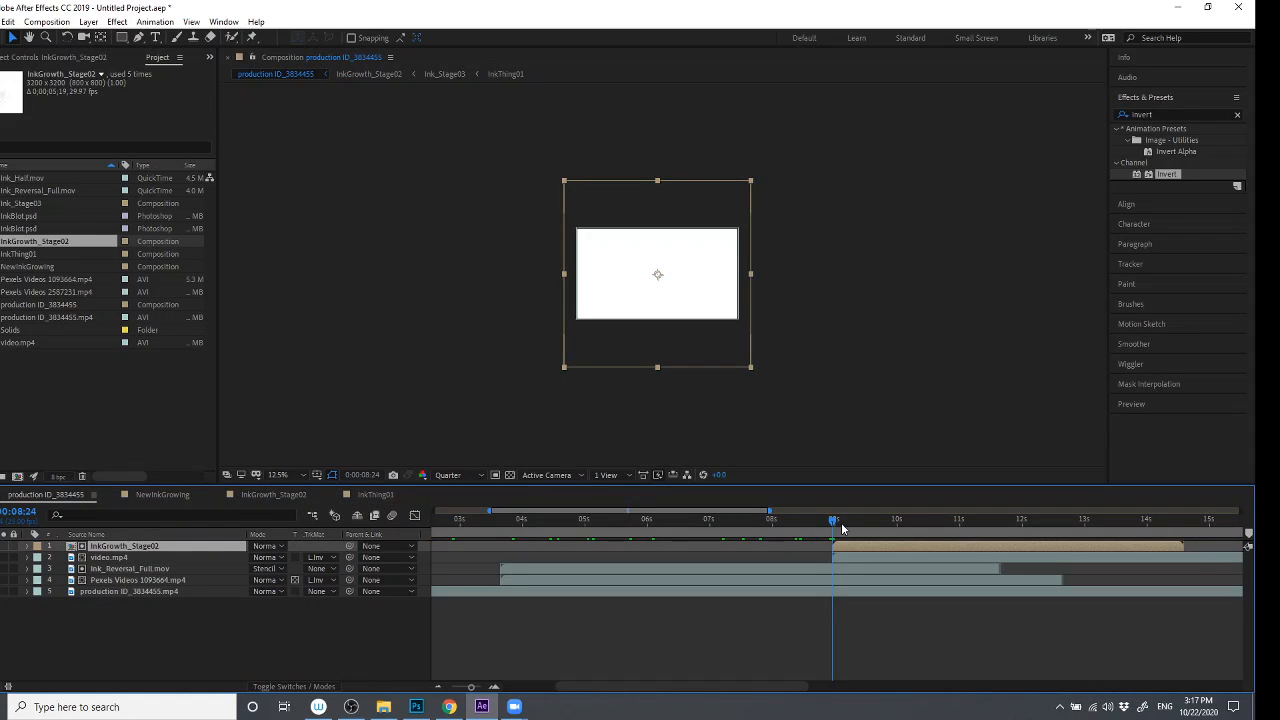
drag(832, 522, 995, 522)
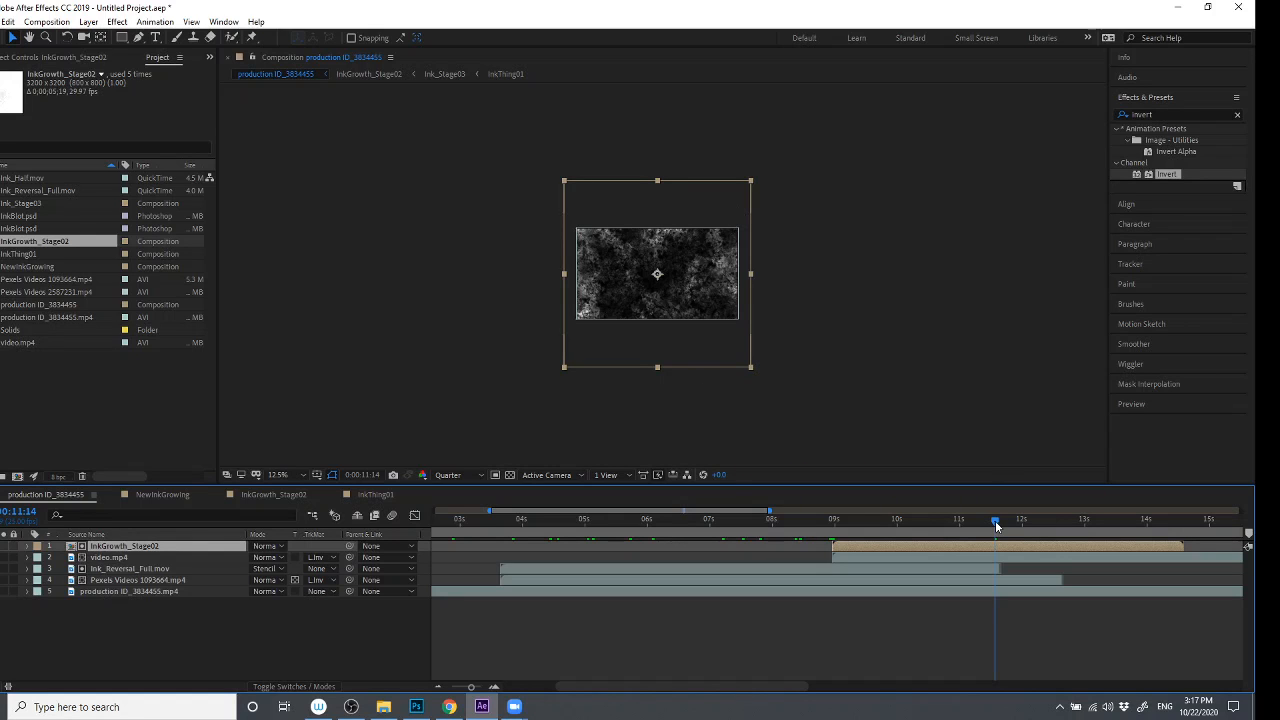
drag(995, 524, 1083, 534)
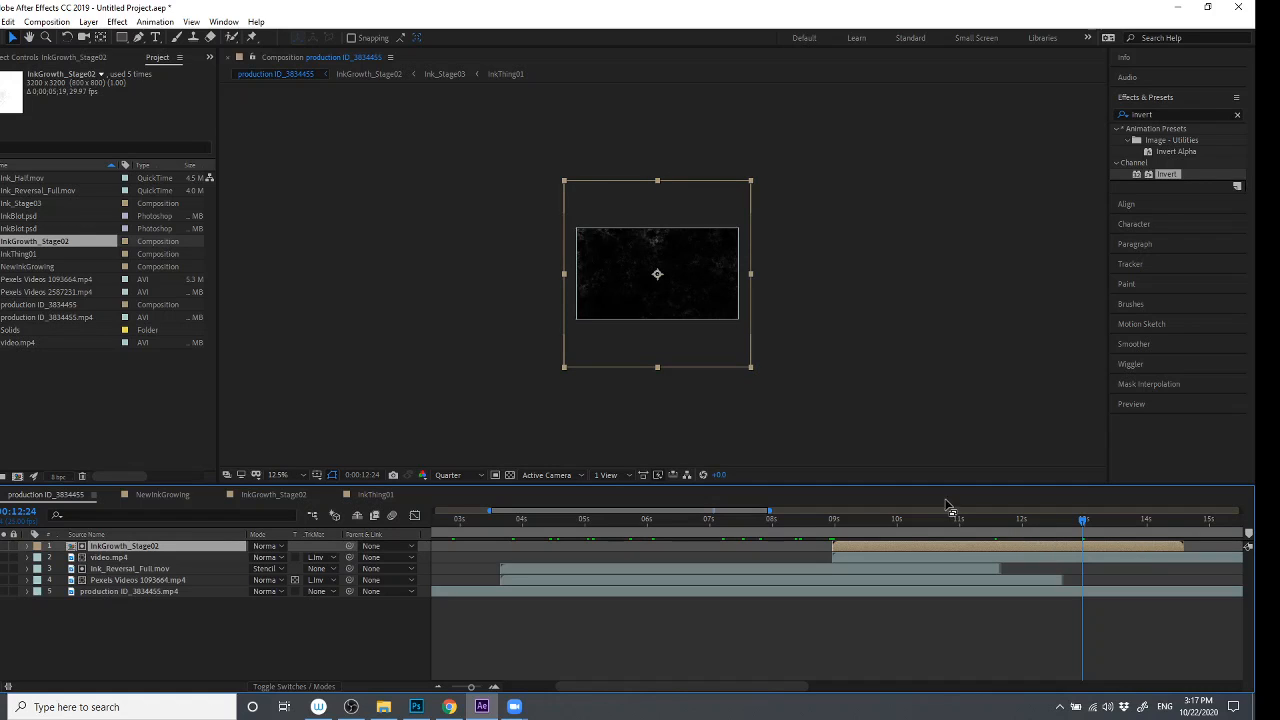
click(1086, 521)
drag(1086, 521, 1092, 521)
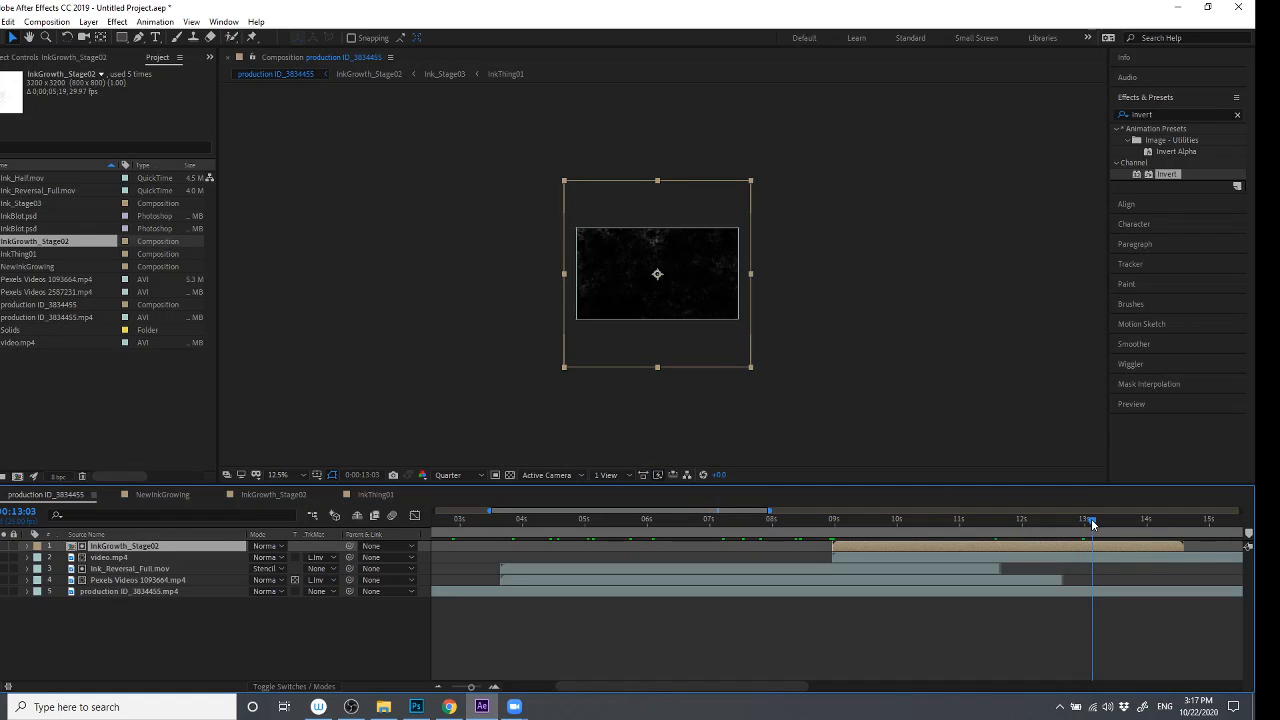
- Set the InkGrowth_Stage02 layer's blending mode to Stencil Luma
click(266, 546)
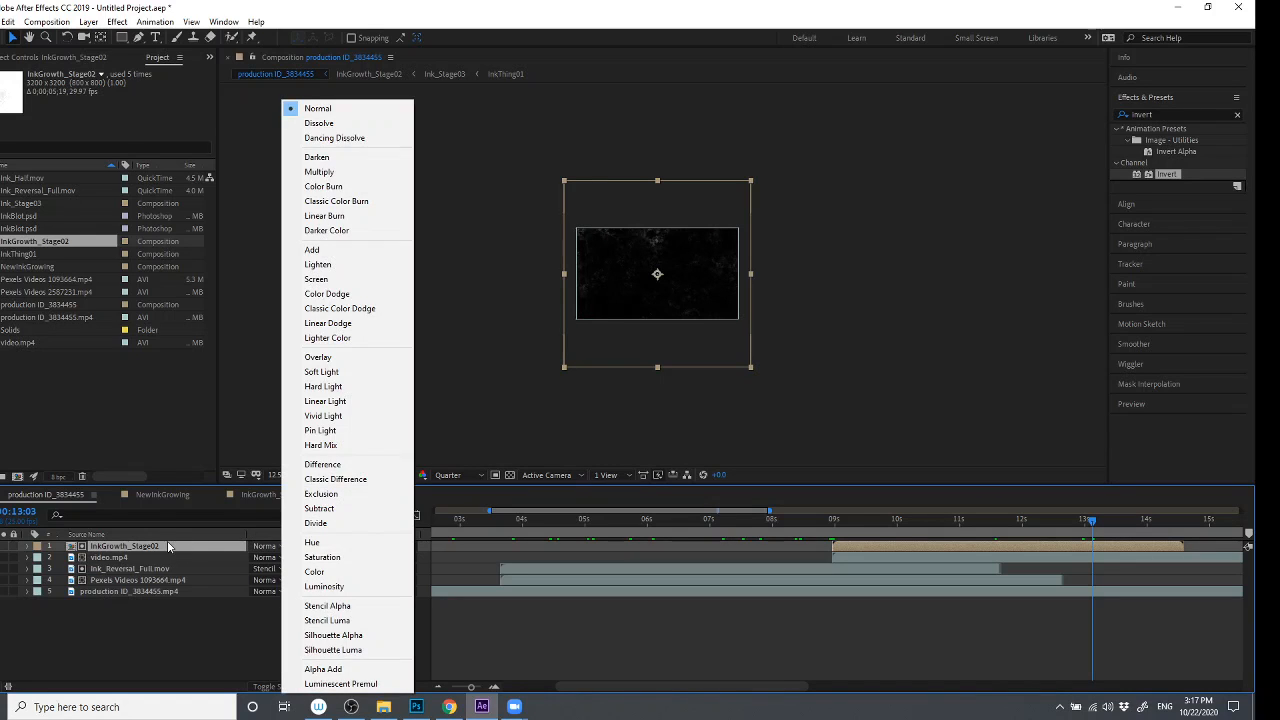
click(168, 547)
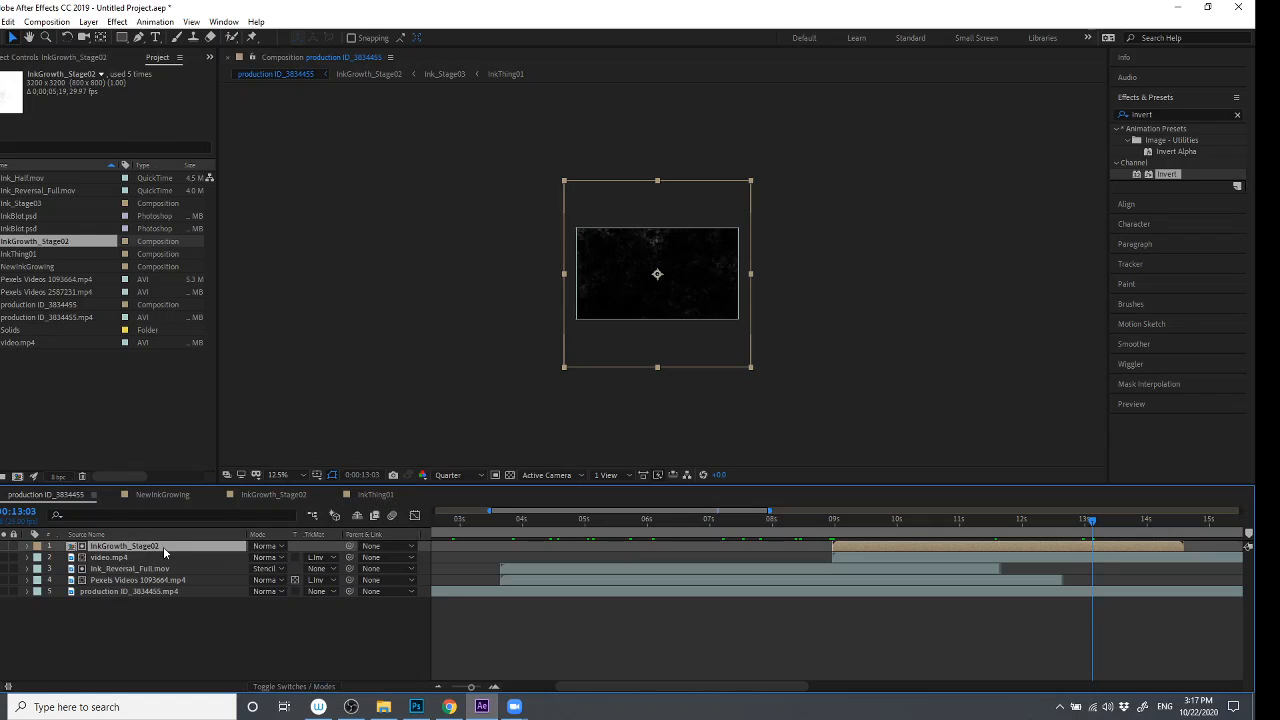
click(268, 547)
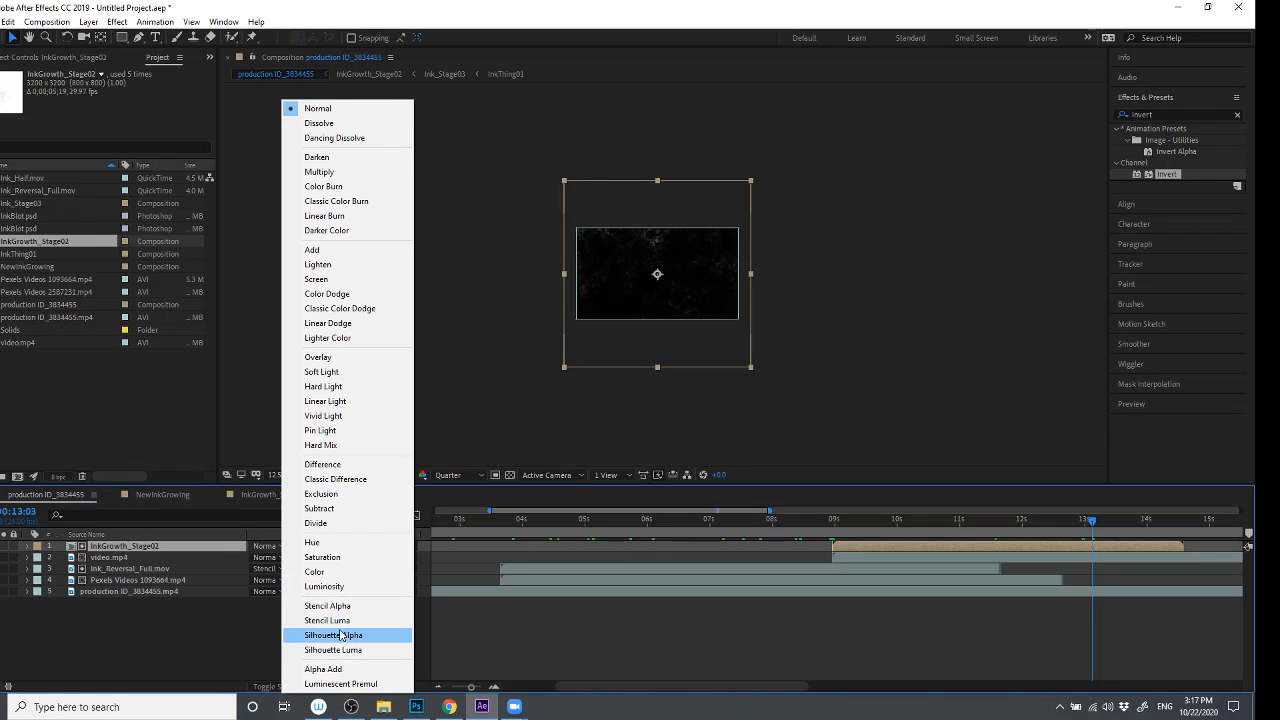
click(336, 620)
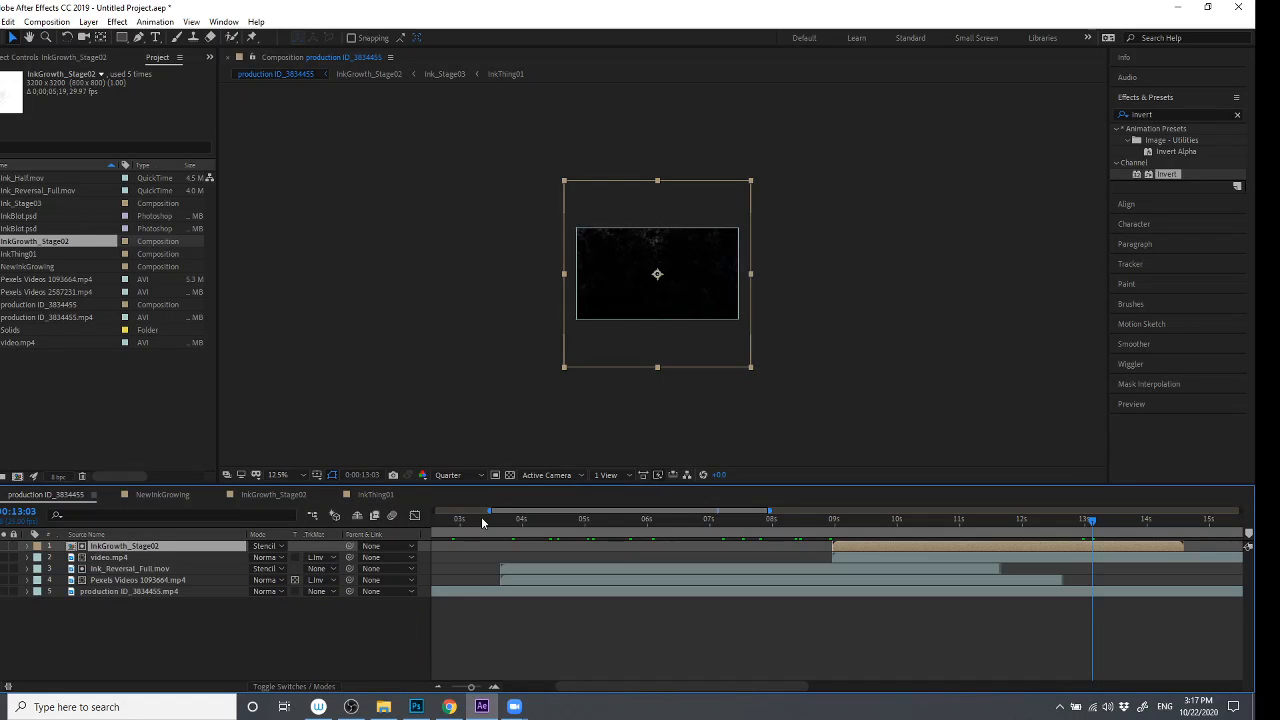
- Check InkGrowth_Stage02's blending mode and video.mp4's track matte, and review the transition between about 9 and 12 seconds
click(283, 569)
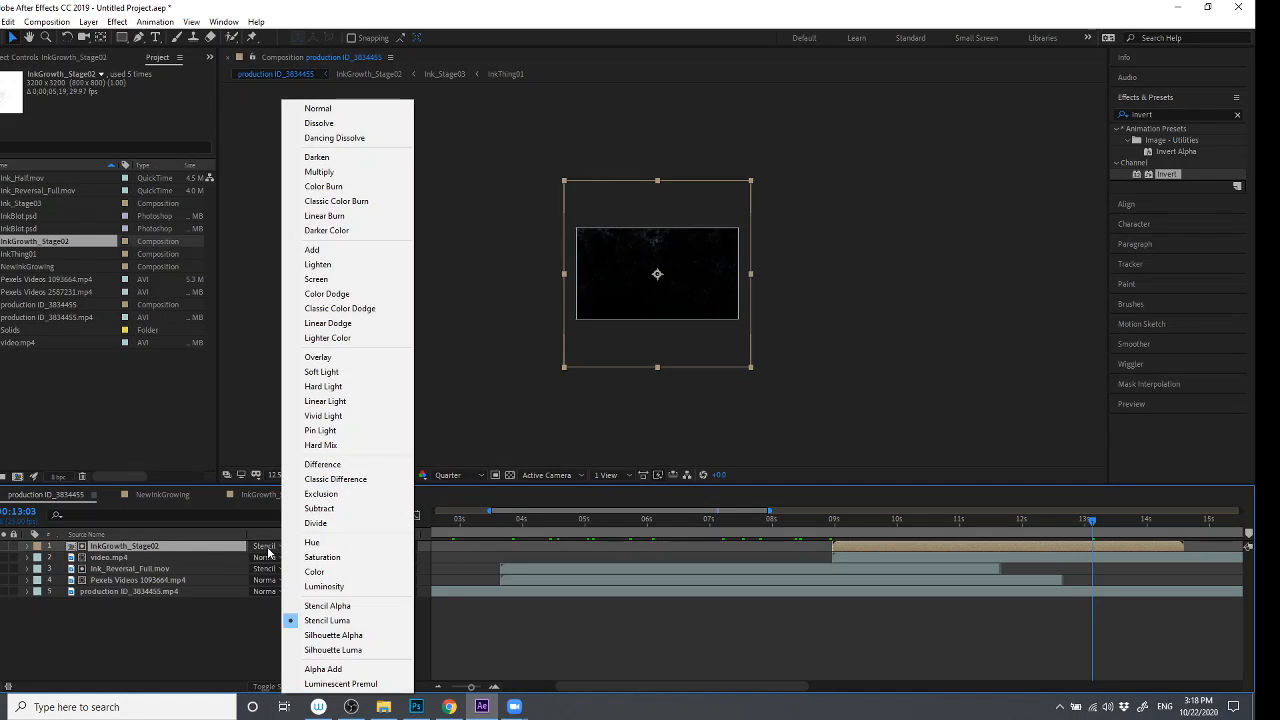
click(241, 631)
click(316, 557)
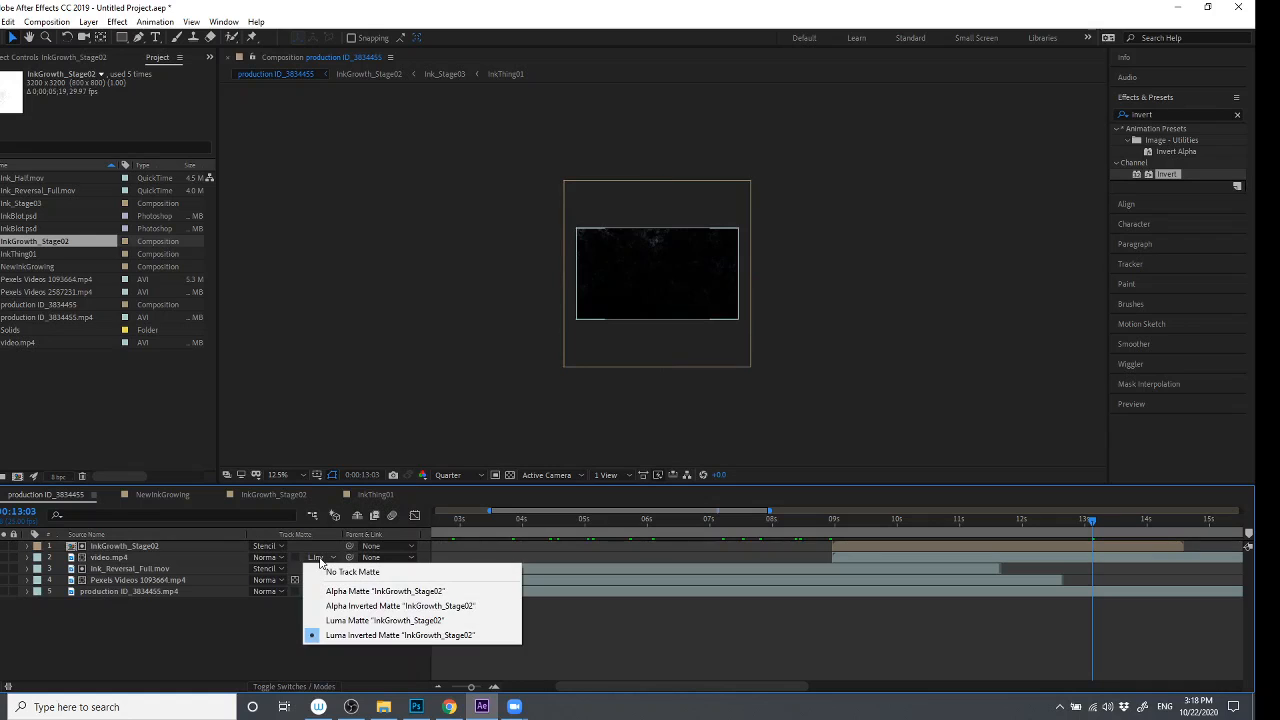
click(297, 560)
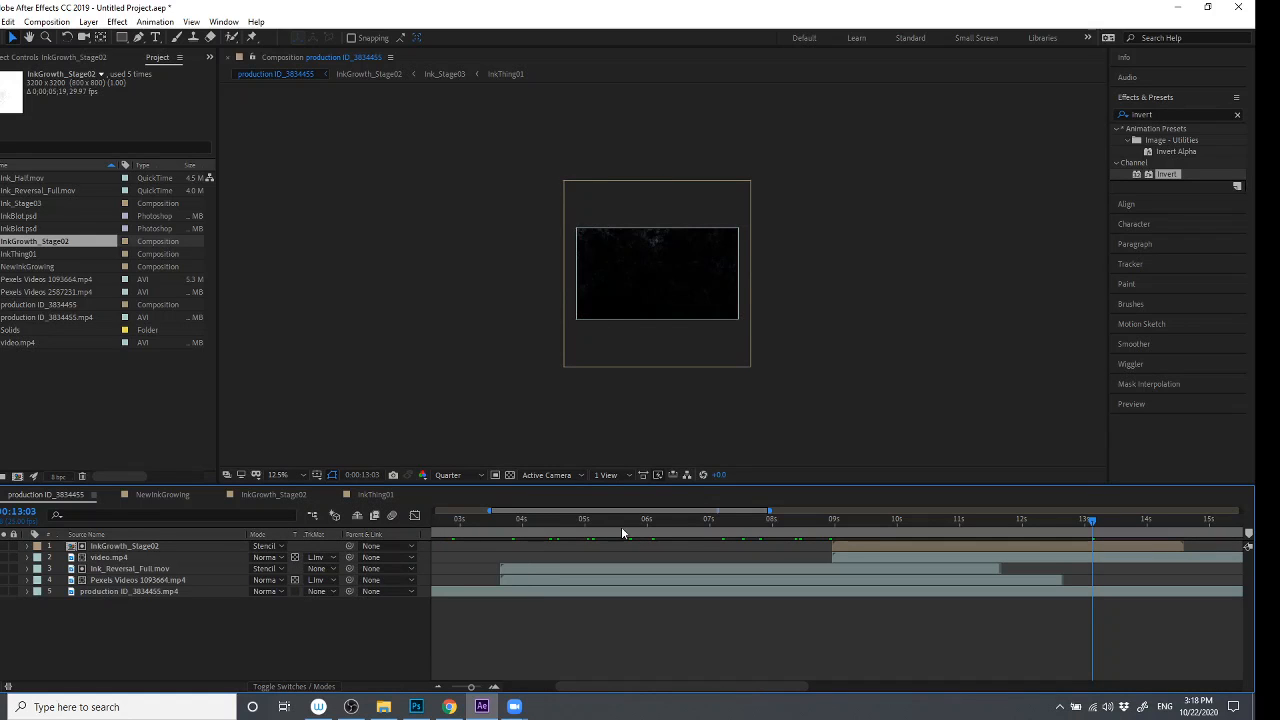
mouse_move(848, 522)
mouse_down()
mouse_move(835, 530)
mouse_move(1022, 524)
mouse_up()
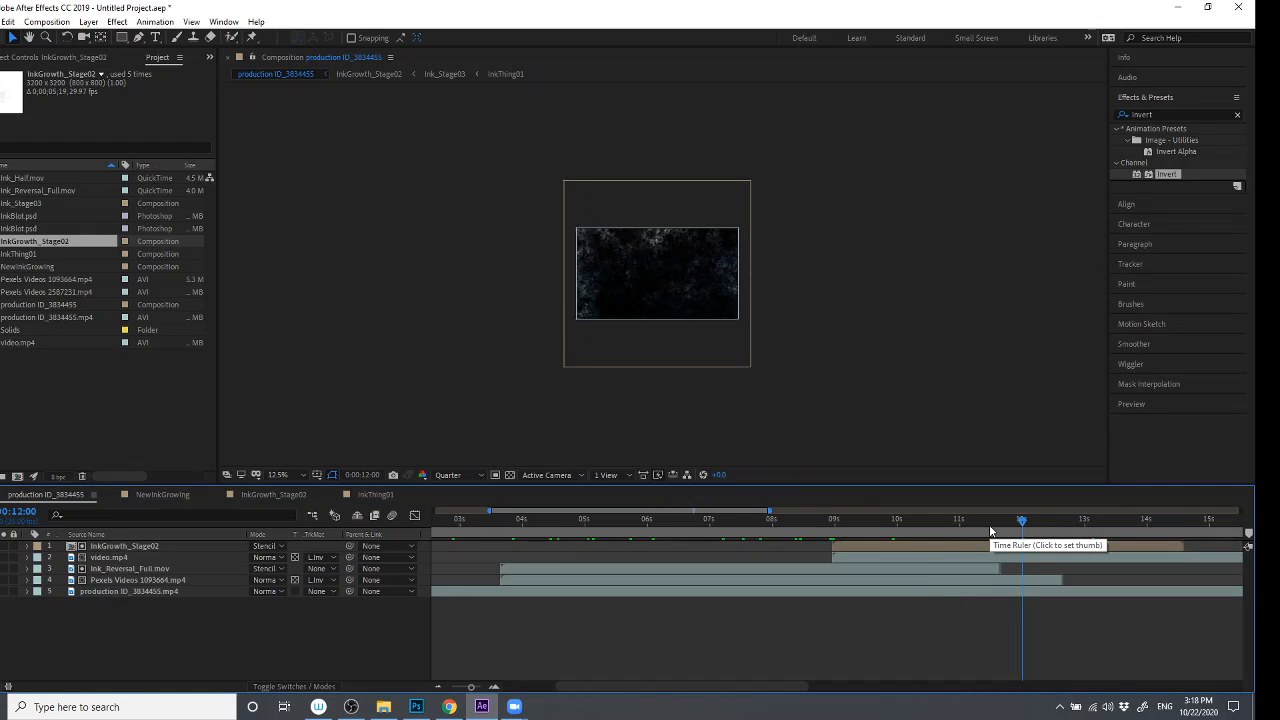
- Try Luma Matte as the track matte of video.mp4 and set it back to Luma Inverted Matte
click(333, 558)
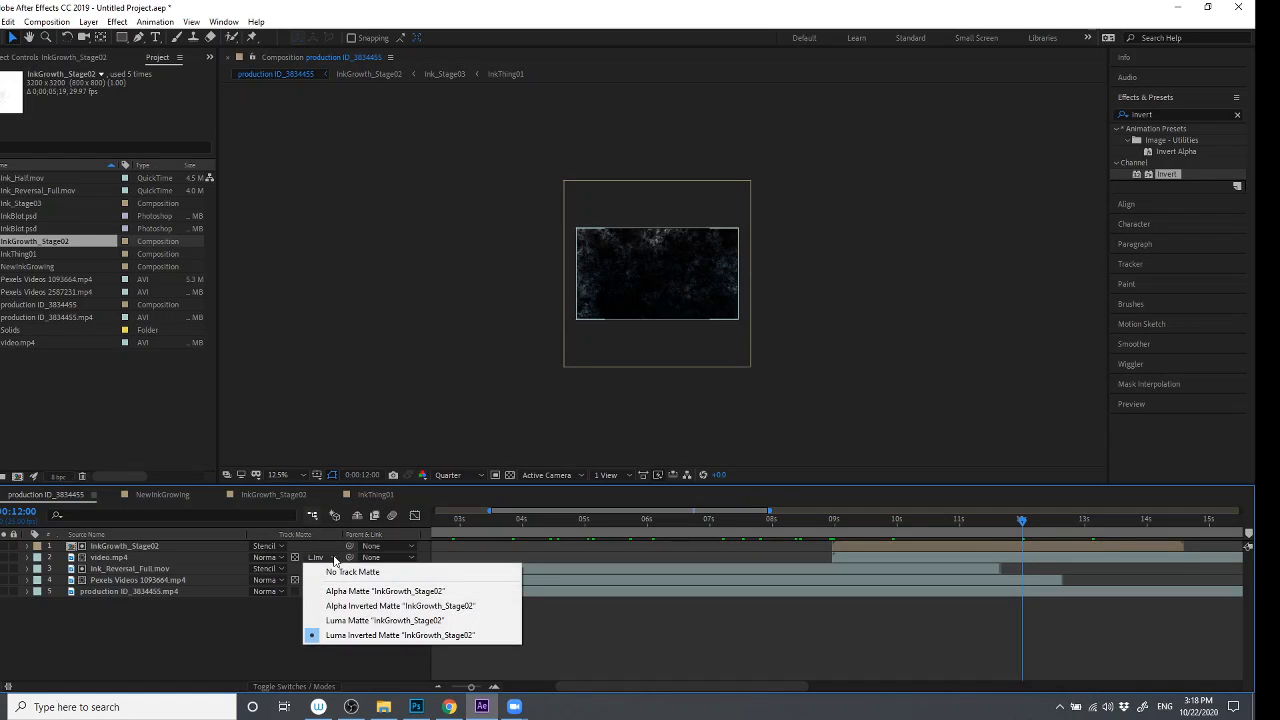
click(371, 621)
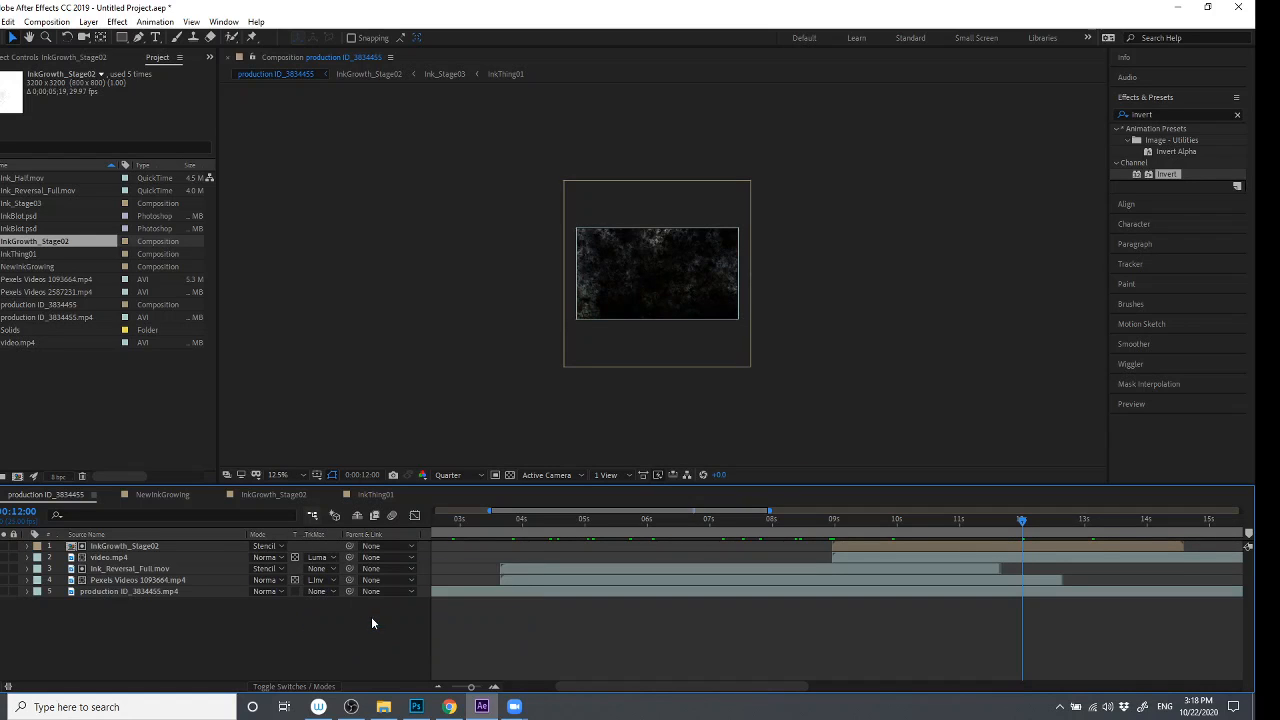
click(320, 557)
click(348, 636)
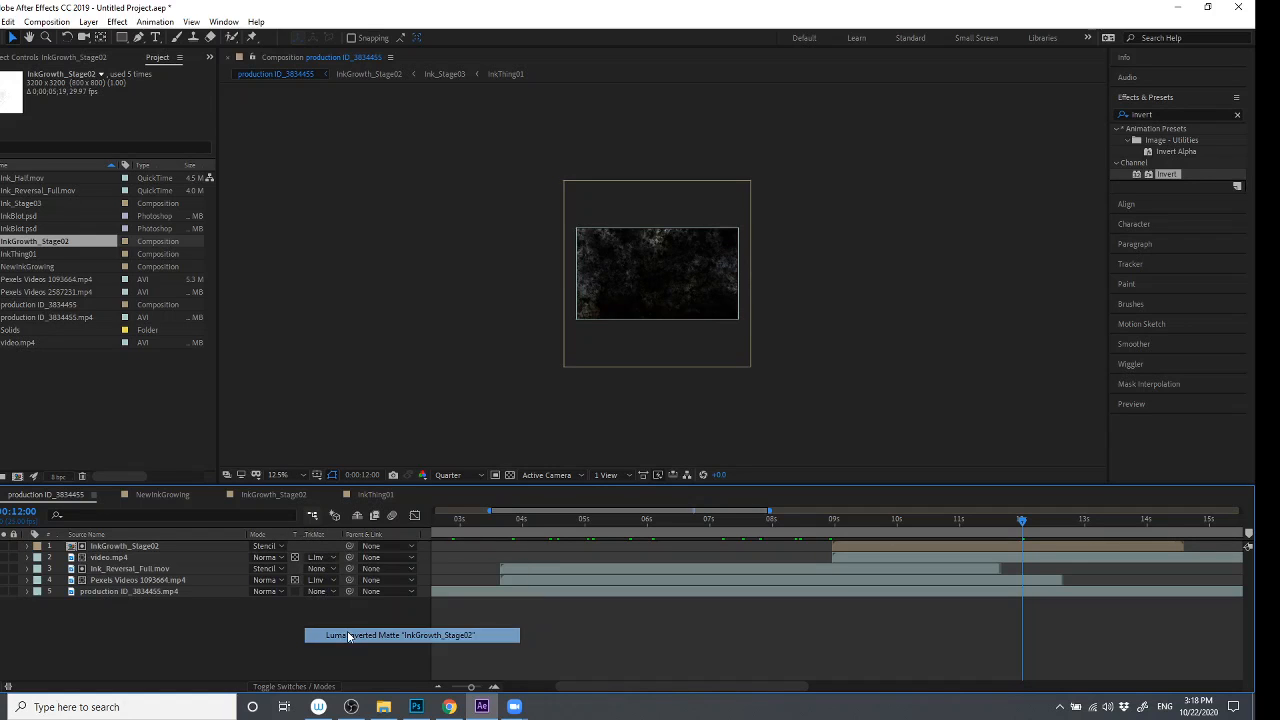
- Set the InkGrowth_Stage02 layer's blending mode to Stencil Alpha and review the transition between about 9 and 13 seconds
click(268, 546)
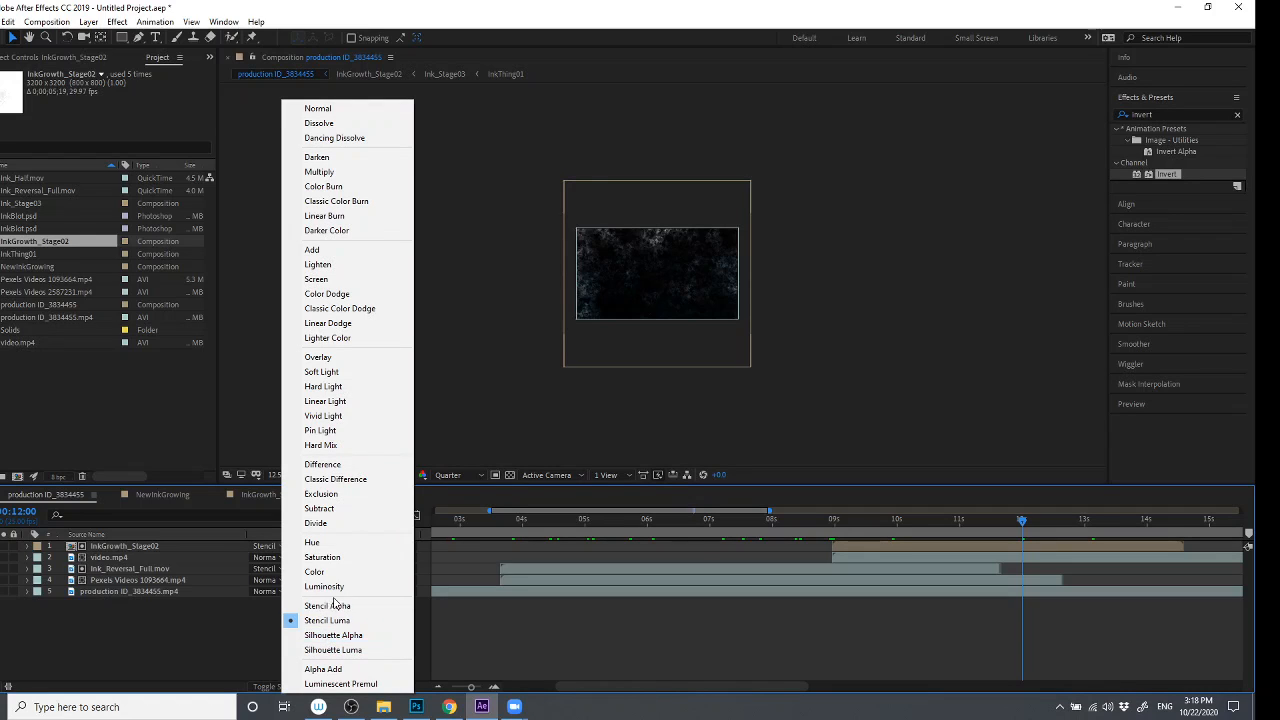
click(330, 606)
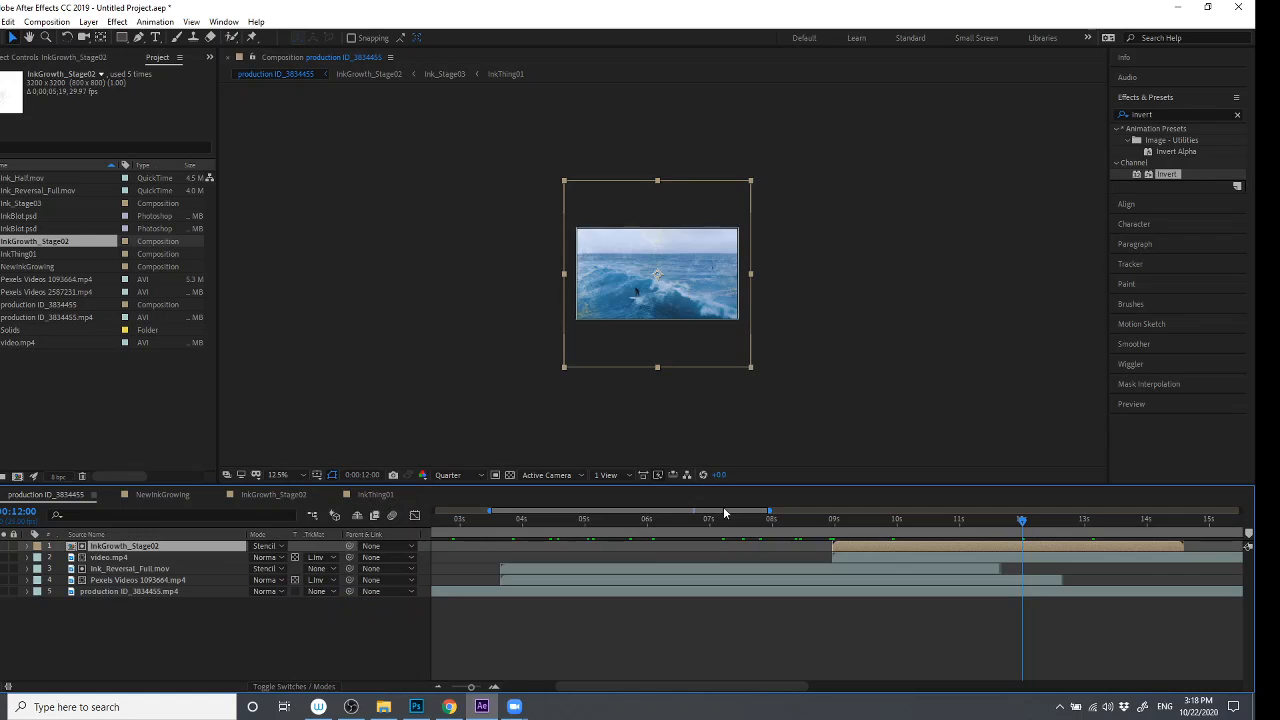
drag(854, 520, 1015, 523)
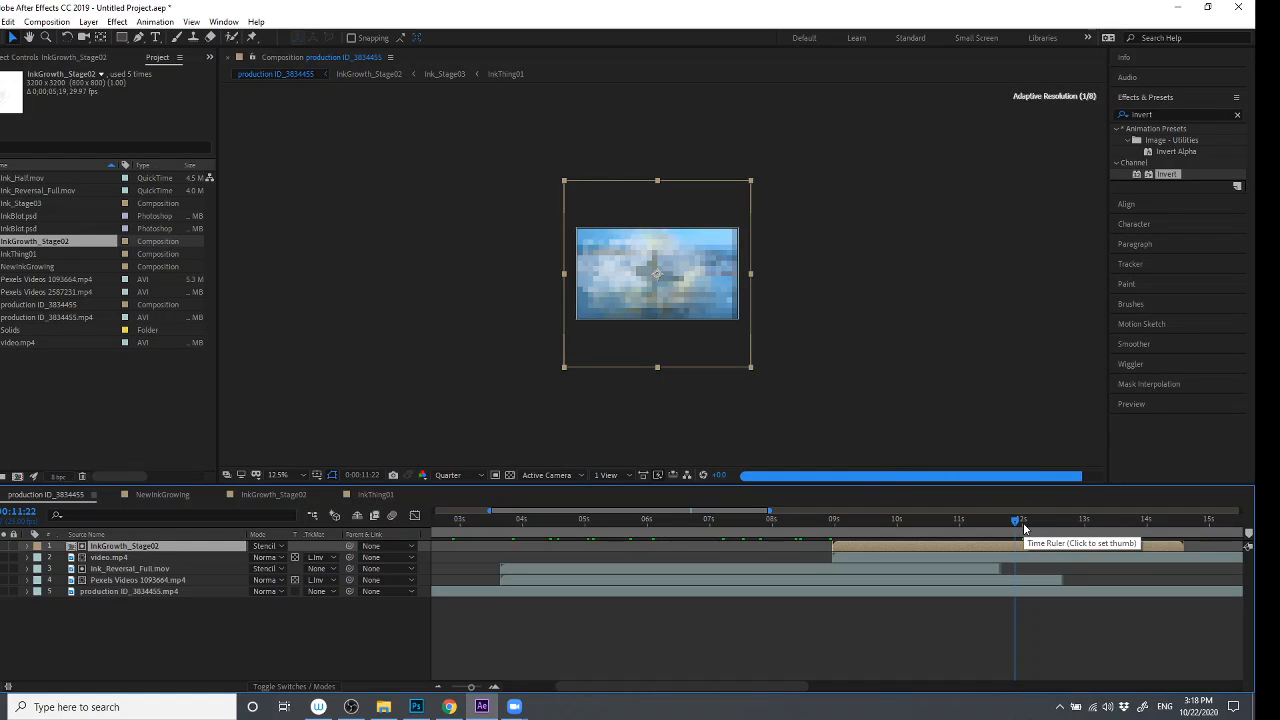
click(1043, 524)
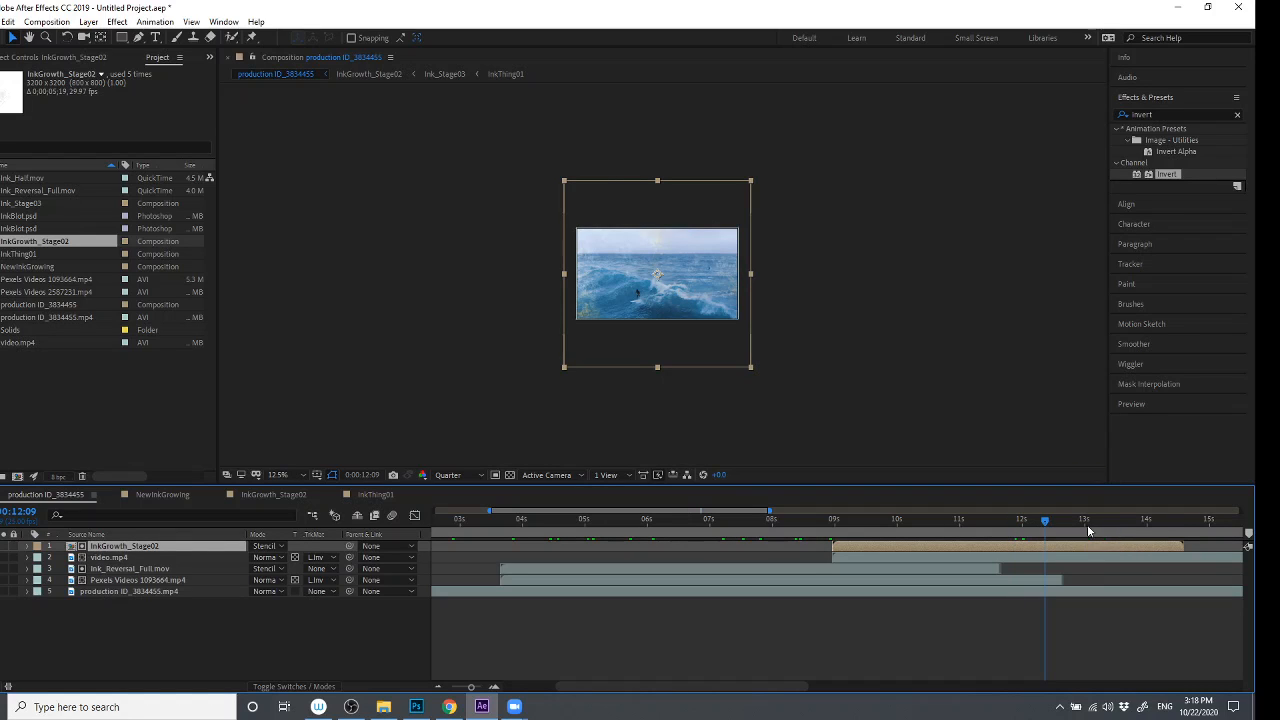
click(1089, 524)
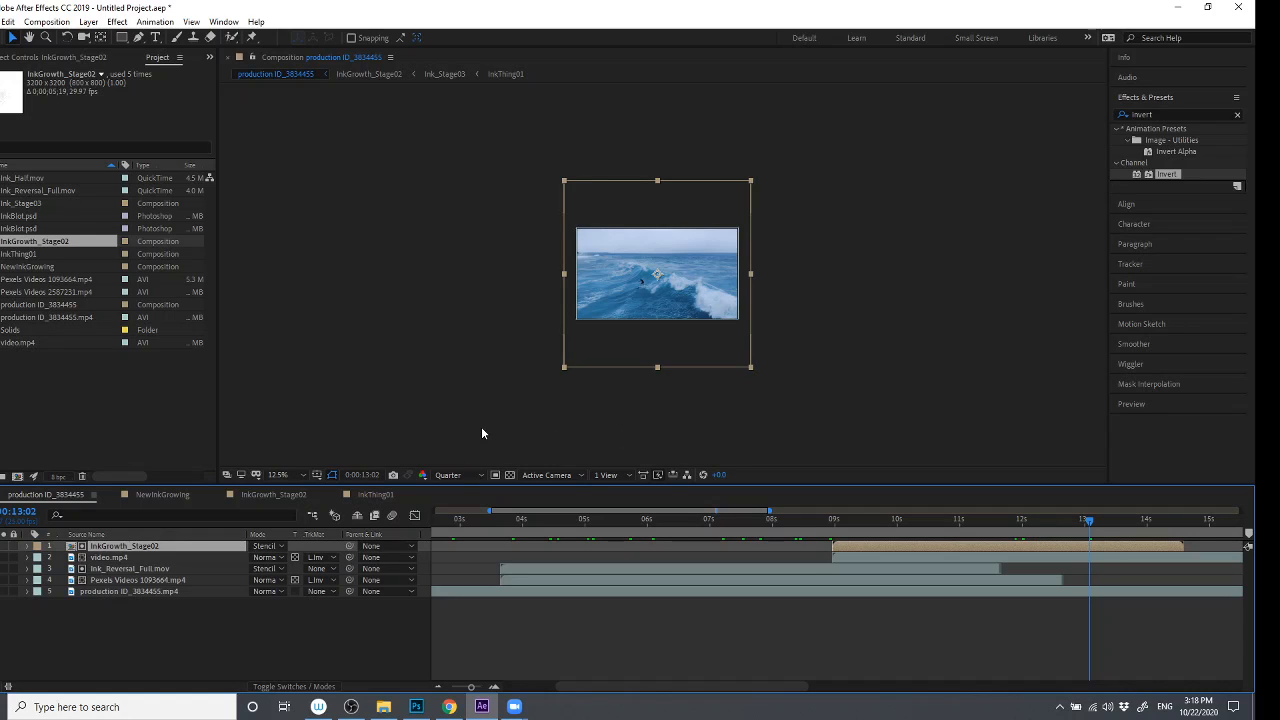
click(501, 324)
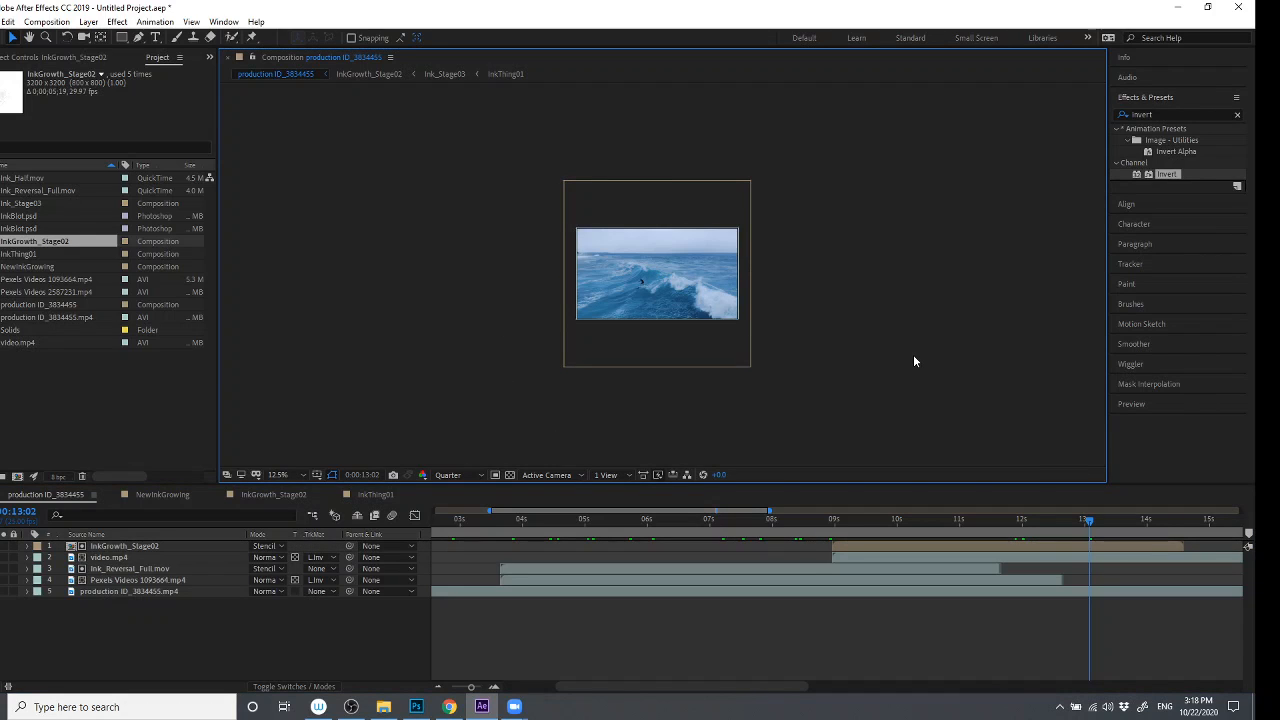